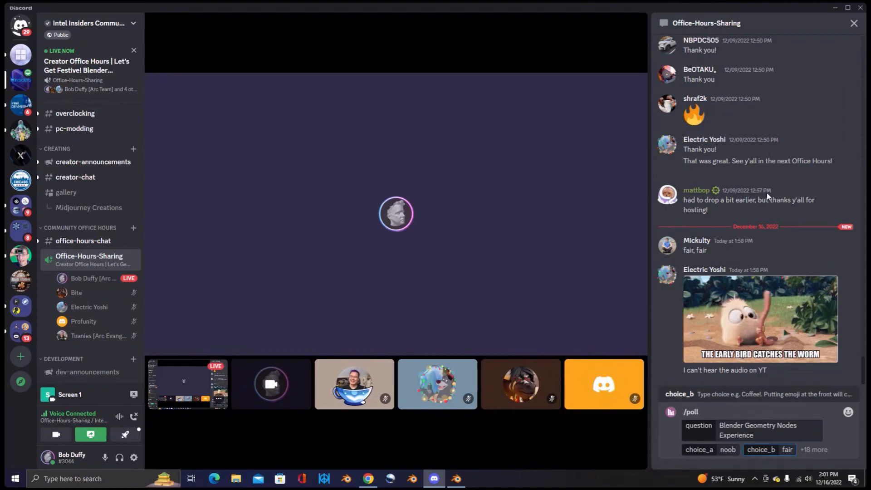
- Set choice_b of the "Blender Geometry Nodes Experience" poll to "played a bit"
{"action": "type", "text": "r"}
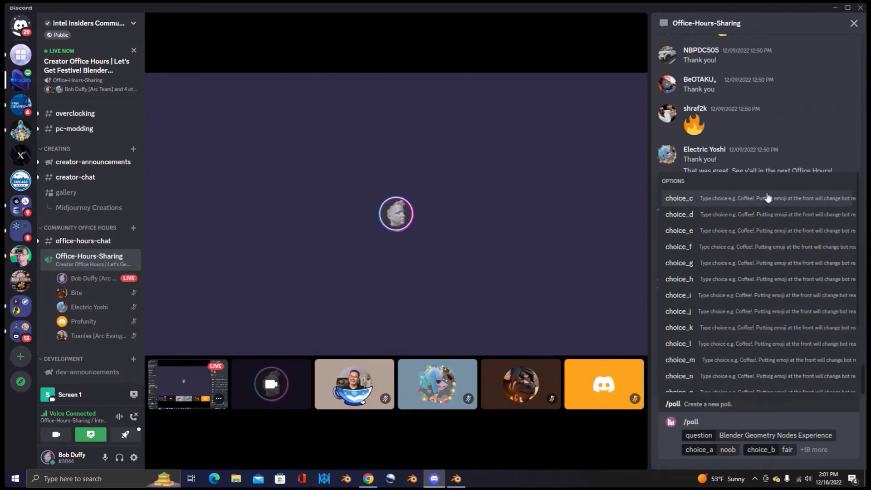
{"action": "type", "text": "g"}
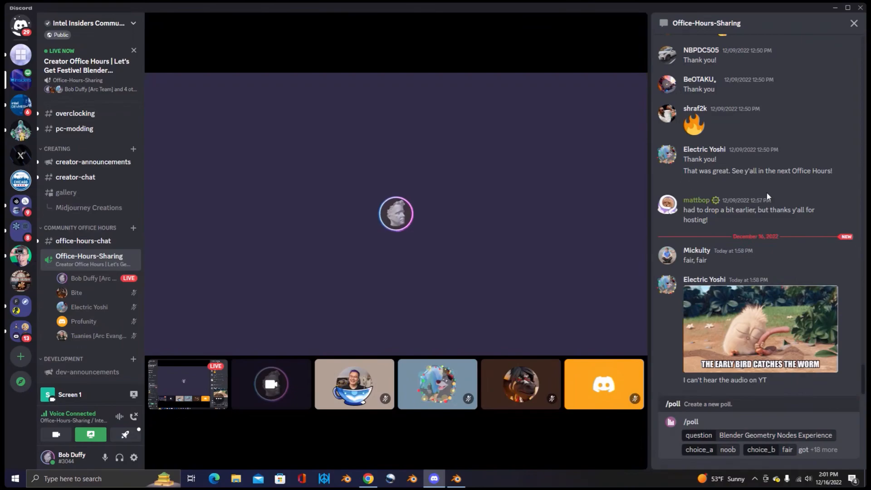
{"action": "key", "text": "BackSpace"}
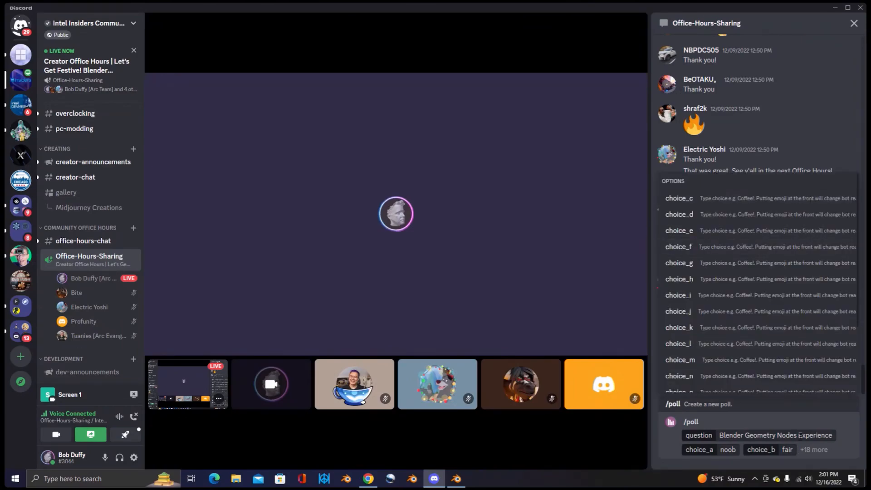
{"action": "double_click", "coordinate": [787, 450]}
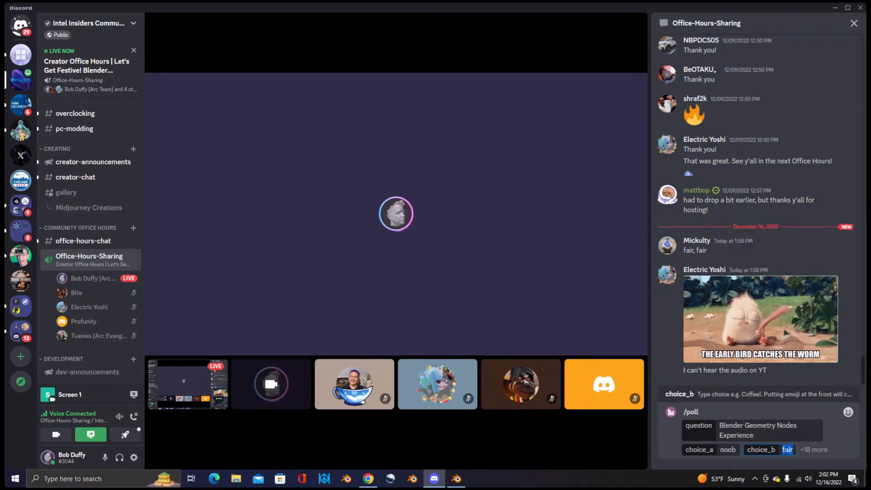
{"action": "type", "text": "played"}
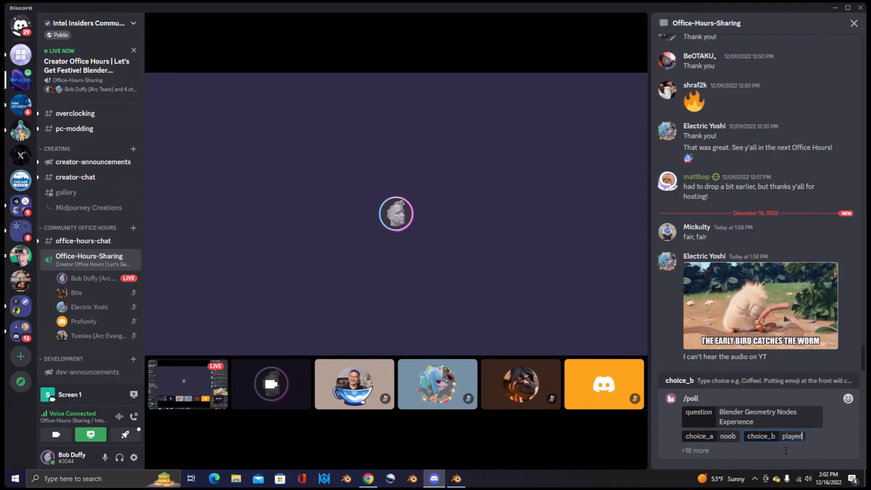
{"action": "type", "text": " a bit"}
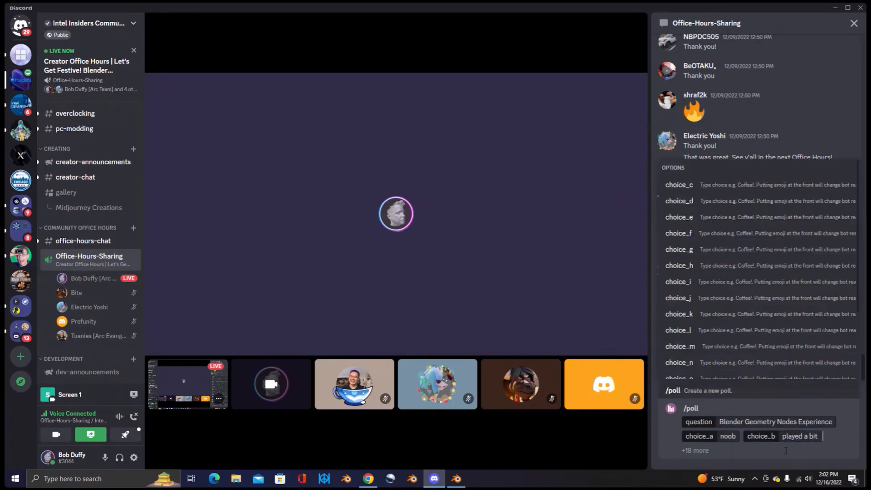
- Add choice_c to the poll with the text "fair skills"
{"action": "left_click", "coordinate": [681, 185]}
{"action": "type", "text": "v"}
{"action": "key", "text": "BackSpace"}
{"action": "type", "text": "fair skills"}
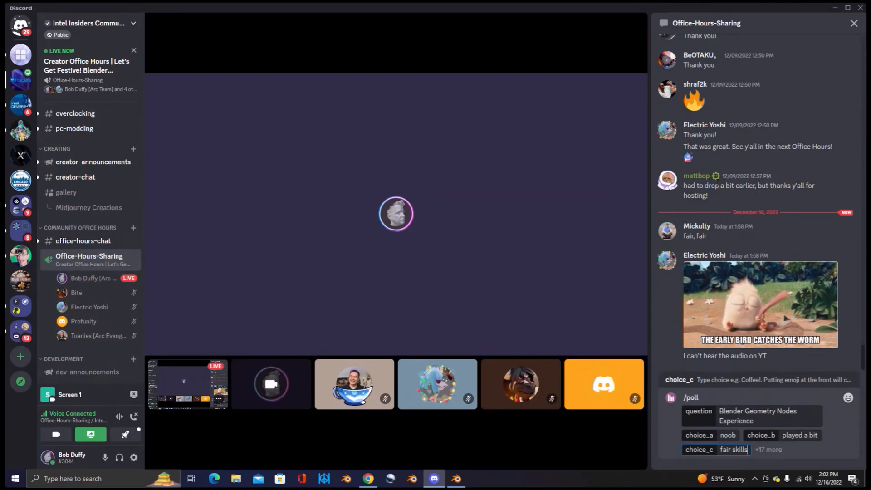
- Add choice_d to the poll with the text "Getting good"
{"action": "key", "text": "Tab"}
{"action": "left_click", "coordinate": [731, 186]}
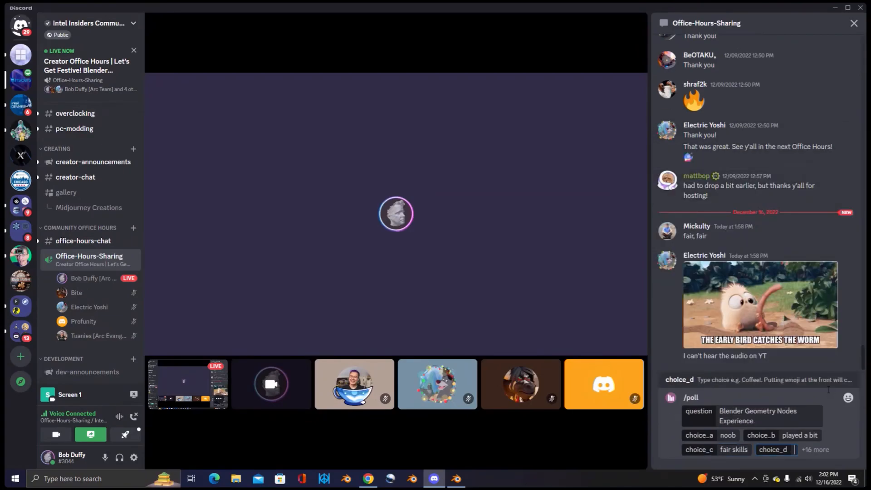
{"action": "type", "text": "Get"}
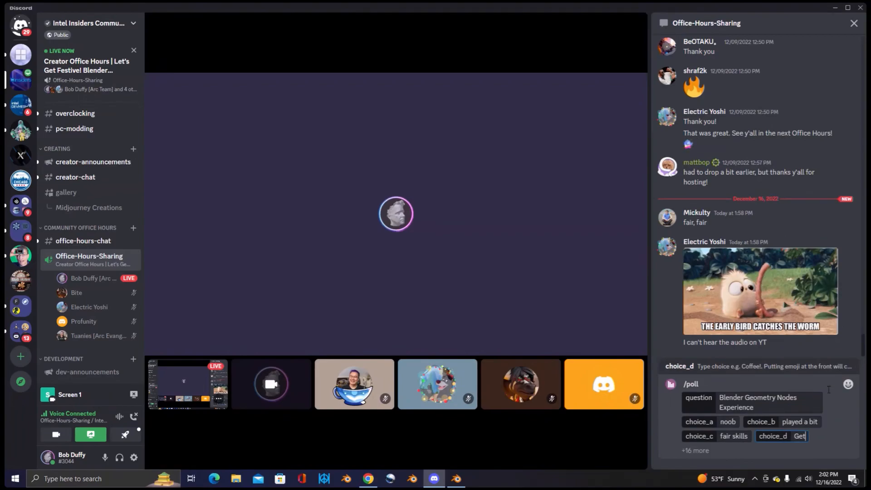
{"action": "type", "text": "ting good"}
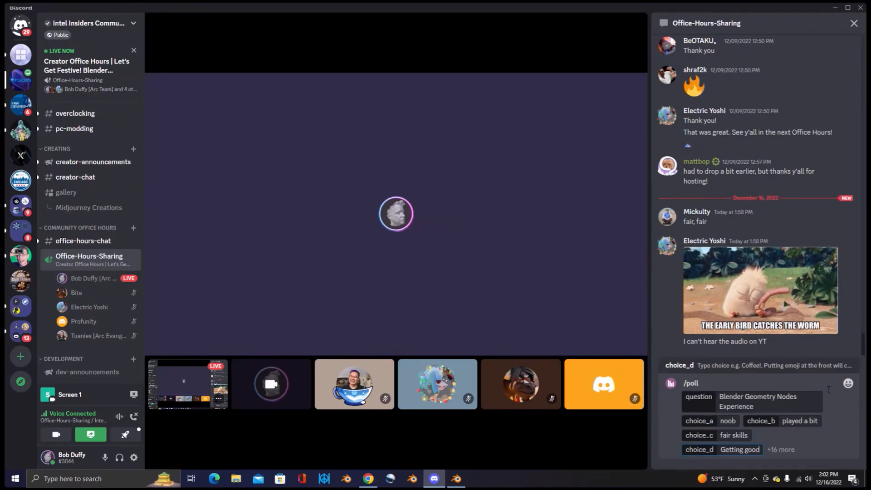
- Add choice_e with the text "Mastered it" and post the poll to the channel
{"action": "left_click", "coordinate": [781, 450]}
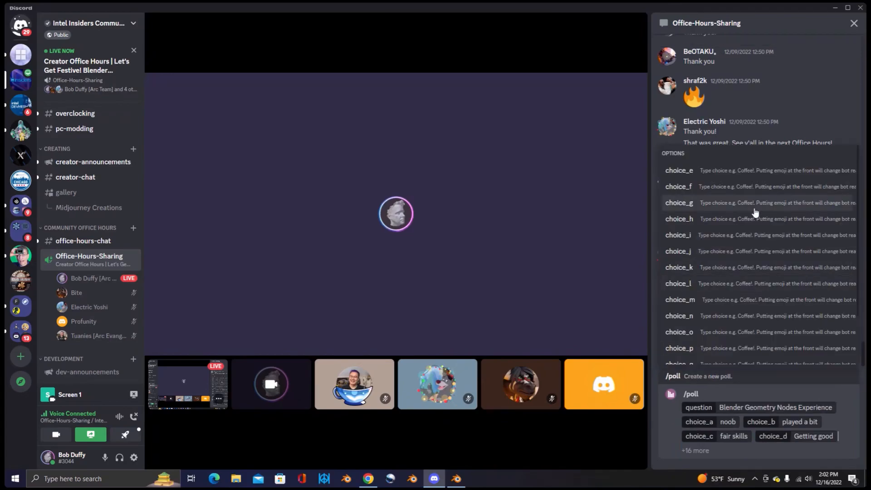
{"action": "left_click", "coordinate": [749, 175]}
{"action": "type", "text": "Mastered"}
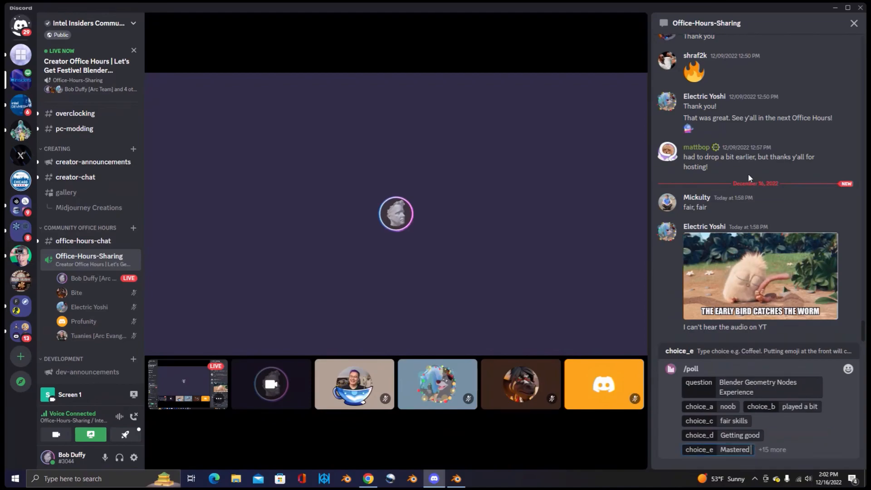
{"action": "type", "text": " it"}
{"action": "key", "text": "Return"}
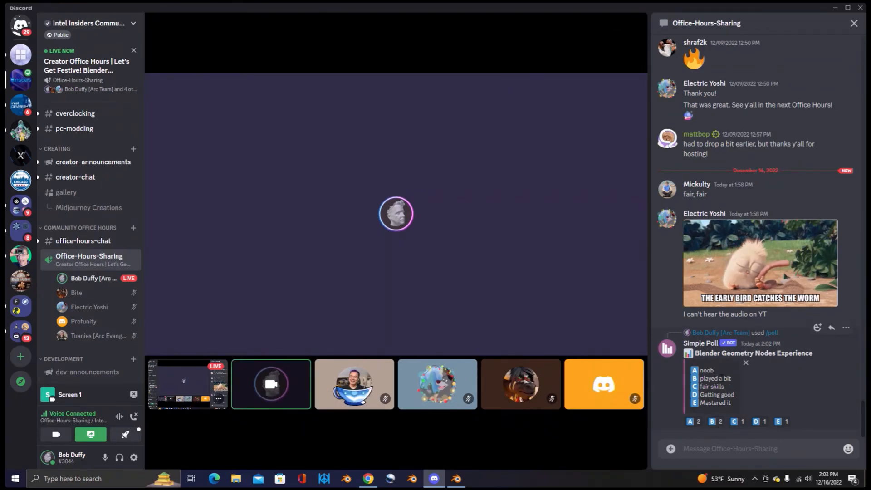
- Vote for option C, "fair skills", in the posted geometry nodes poll
{"action": "left_click", "coordinate": [737, 422]}
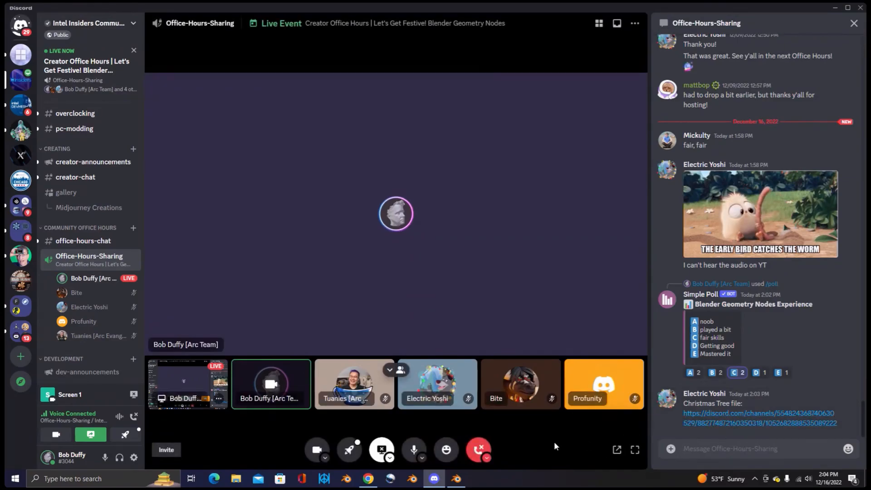
{"action": "left_click", "coordinate": [743, 444]}
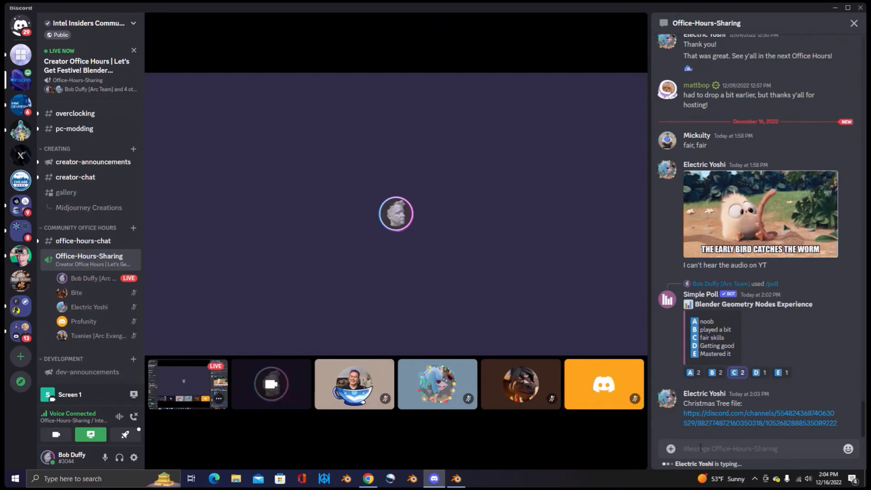
{"action": "mouse_move", "coordinate": [614, 458]}
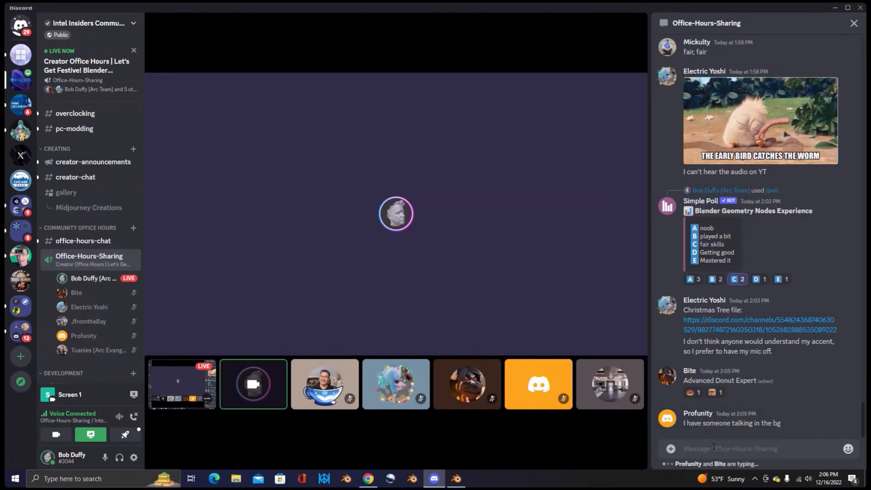
- Switch to Chrome and play the "Powerfull new Addition to Geometry Nodes!!!" video, skipping to about 1:00 before pausing it
{"action": "key", "text": "alt+Tab"}
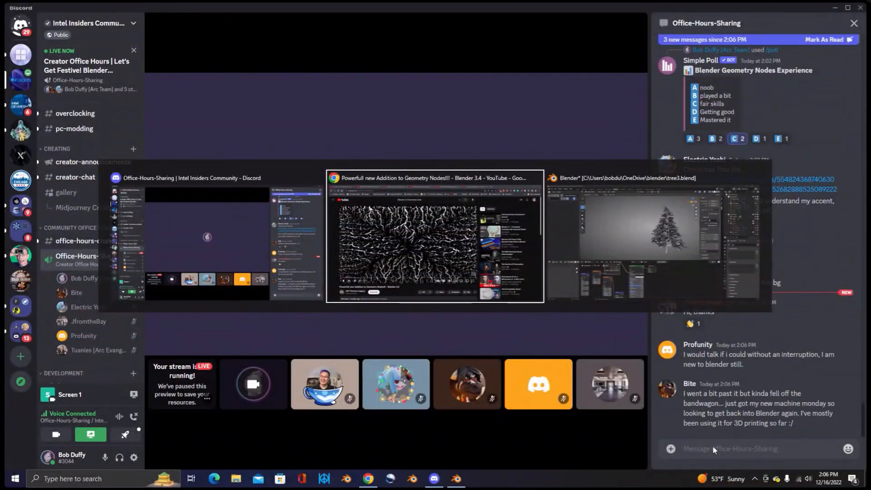
{"action": "key", "text": "alt+Tab"}
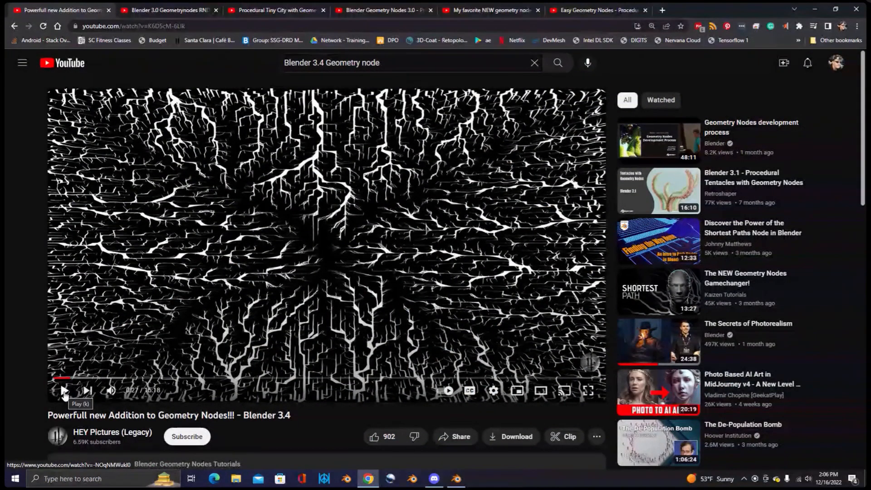
{"action": "left_click", "coordinate": [64, 391]}
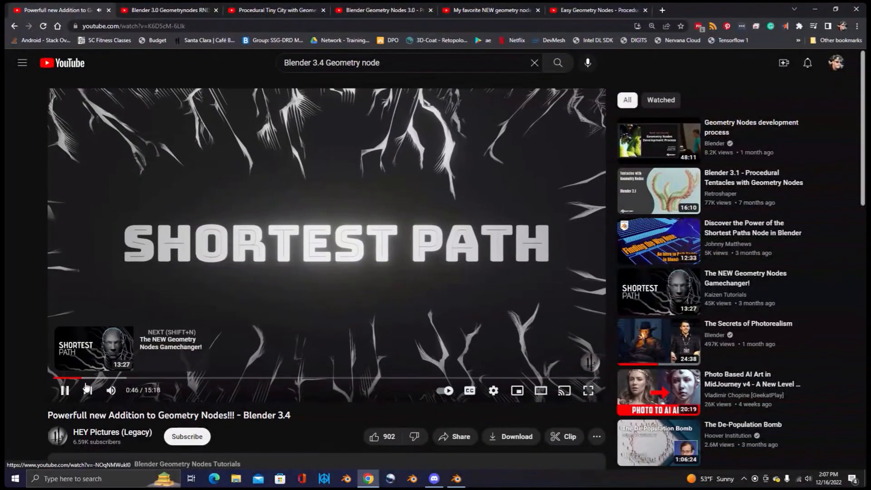
{"action": "left_click", "coordinate": [89, 377]}
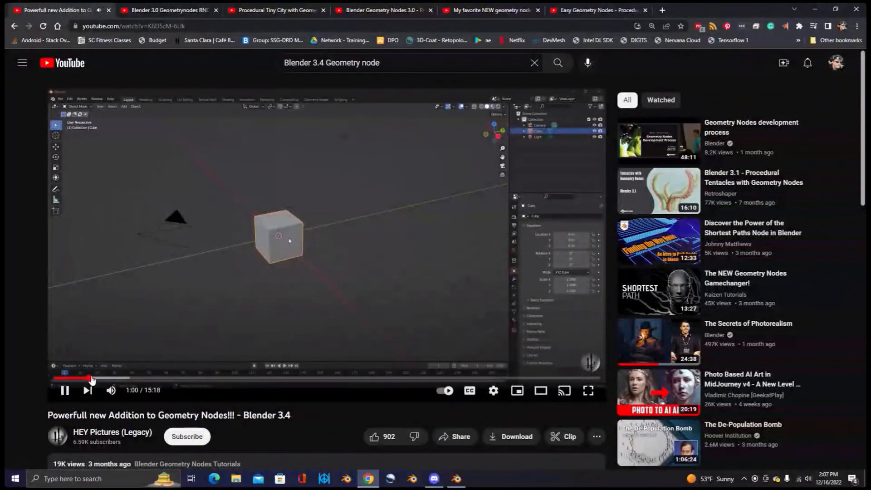
{"action": "left_click", "coordinate": [65, 390]}
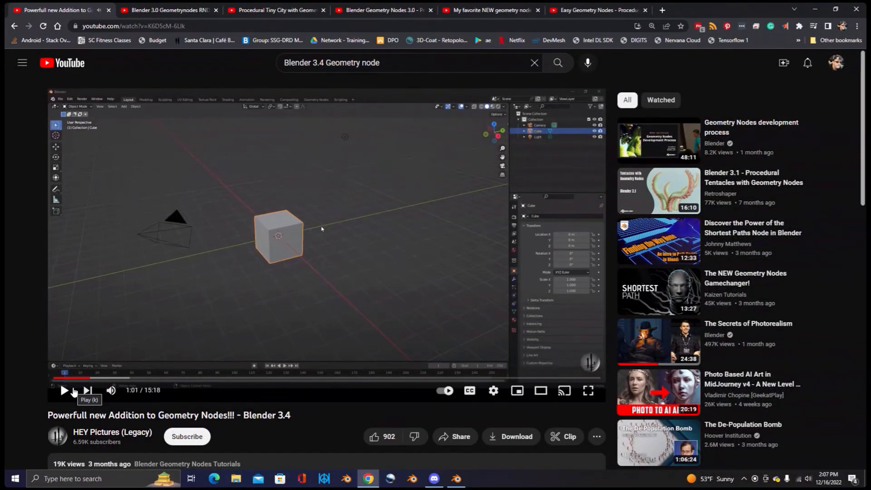
- Watch excerpts of the "Blender 3.0 Geometrynodes RND Showcase" video, skipping ahead and pausing at 0:32 on the generated trees
{"action": "left_click", "coordinate": [155, 13]}
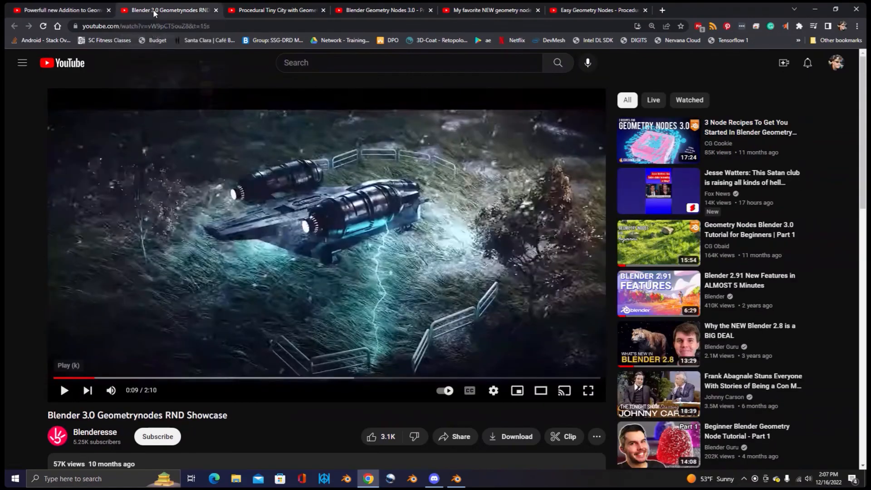
{"action": "left_click_drag", "start_coordinate": [80, 377], "coordinate": [81, 382]}
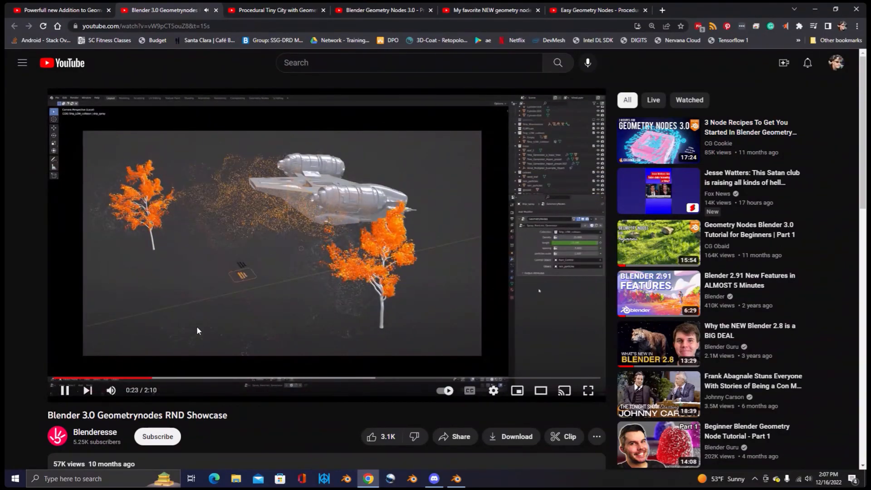
{"action": "left_click_drag", "start_coordinate": [168, 379], "coordinate": [176, 380]}
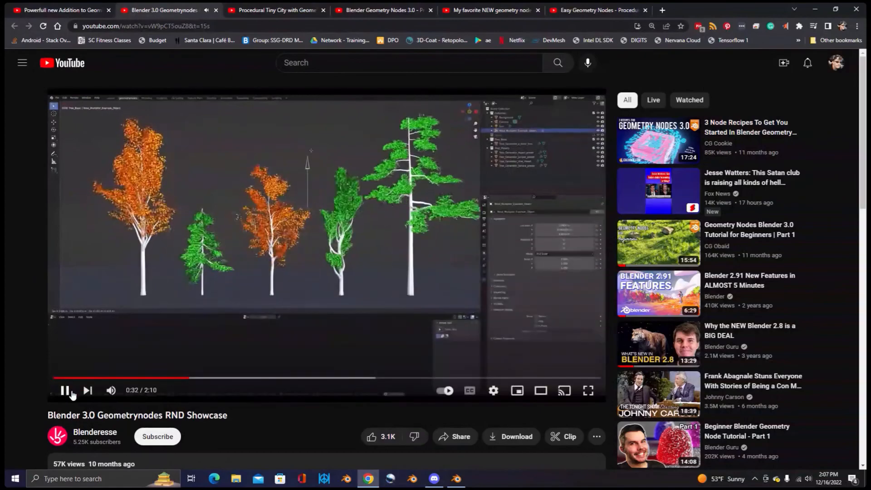
{"action": "left_click", "coordinate": [235, 314]}
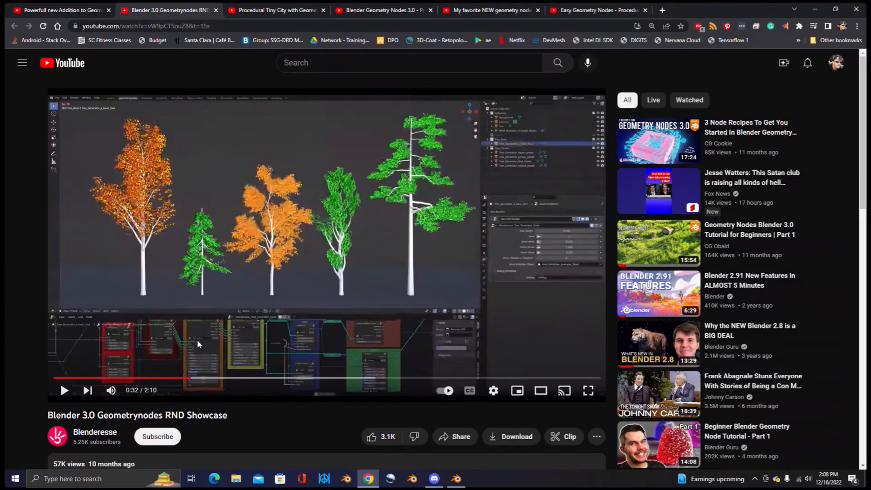
- Play the "Procedural Tiny City with Geometry Nodes" video, skip ahead to about 12:50 and pause it
{"action": "left_click", "coordinate": [266, 13]}
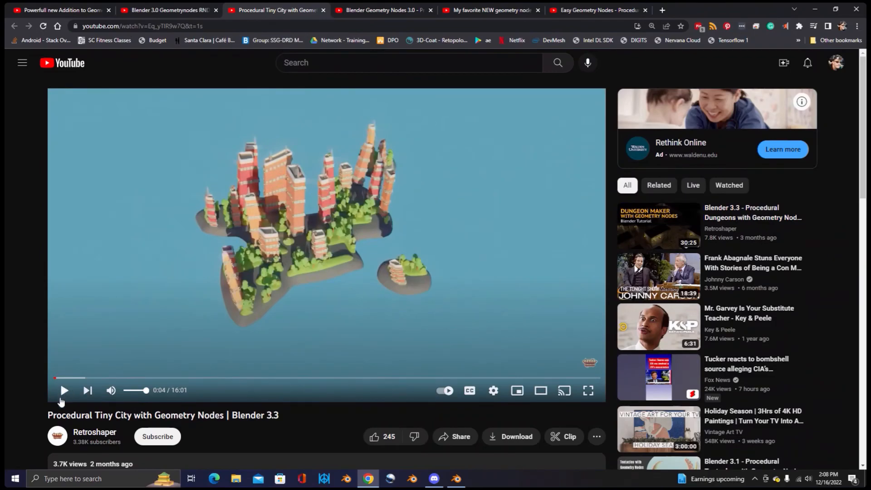
{"action": "left_click", "coordinate": [63, 394]}
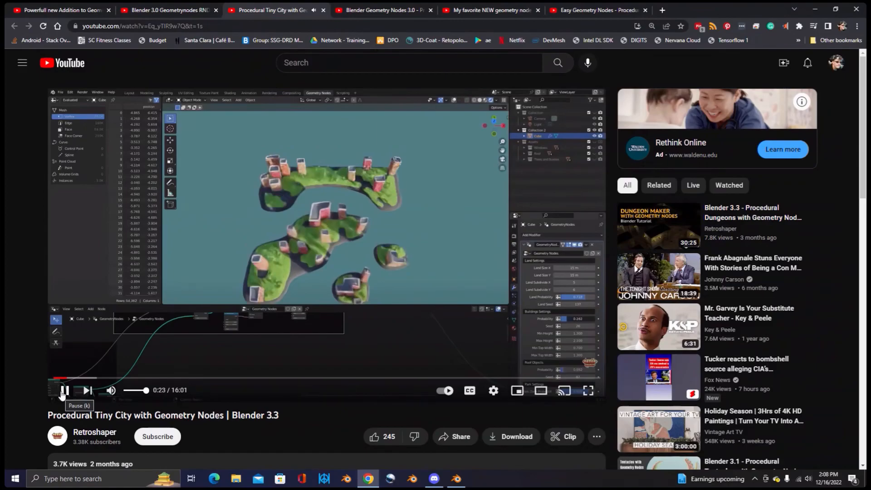
{"action": "left_click", "coordinate": [70, 378]}
{"action": "left_click_drag", "start_coordinate": [76, 378], "coordinate": [492, 373]}
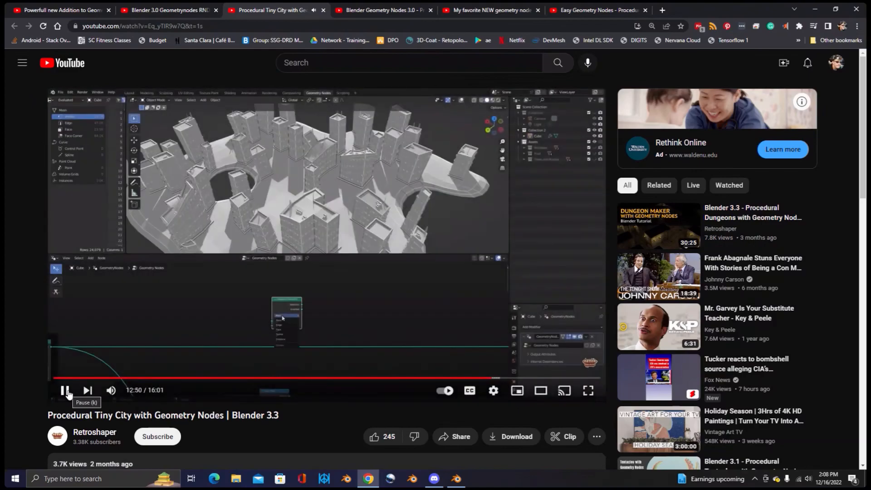
{"action": "left_click", "coordinate": [65, 391]}
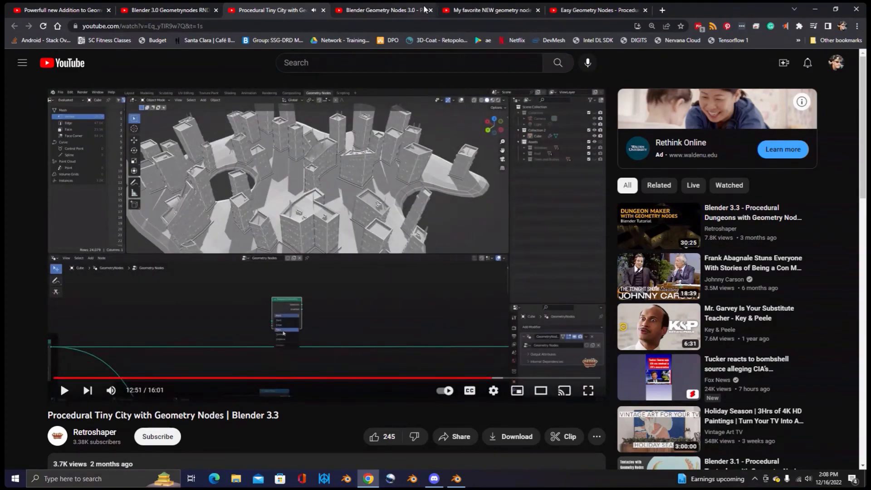
- Preview the "Procedural Landscape Tutorial - Part 01" video and skip ahead to 8:10
{"action": "left_click", "coordinate": [399, 10]}
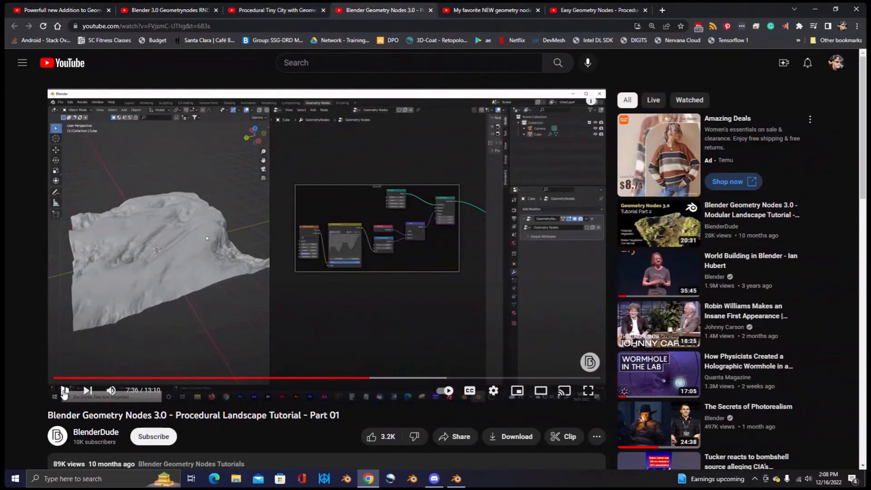
{"action": "left_click", "coordinate": [64, 392]}
{"action": "left_click", "coordinate": [66, 392]}
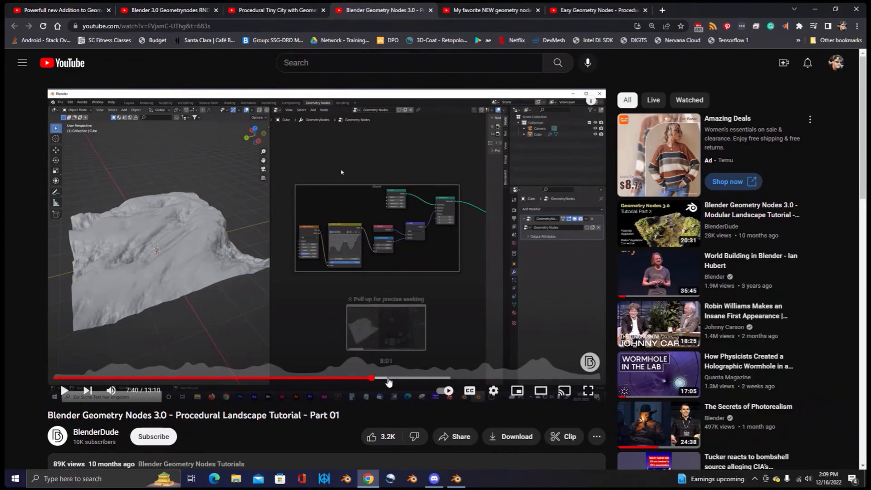
{"action": "mouse_move", "coordinate": [378, 379]}
{"action": "left_mouse_down"}
{"action": "mouse_move", "coordinate": [401, 381]}
{"action": "mouse_move", "coordinate": [393, 381]}
{"action": "left_mouse_up"}
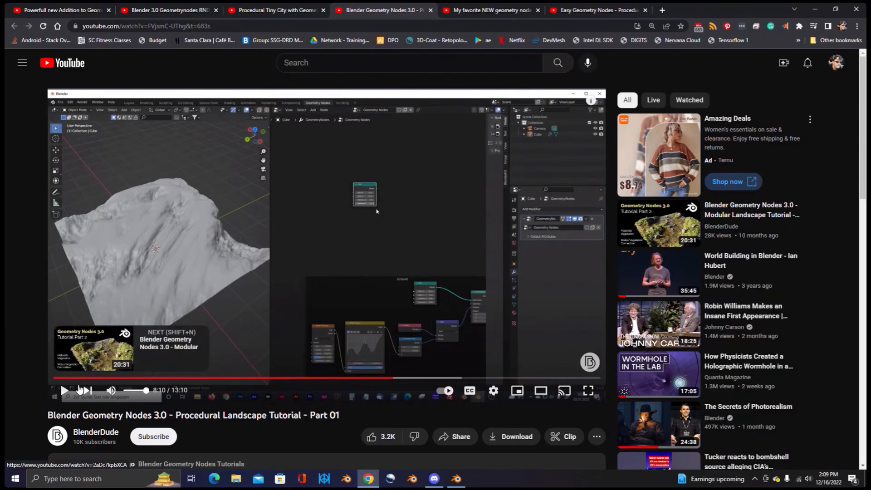
- Play a short excerpt of the "My favorite NEW geometry node - Blender" video and pause it near its opening title
{"action": "key", "text": "ctrl+Tab"}
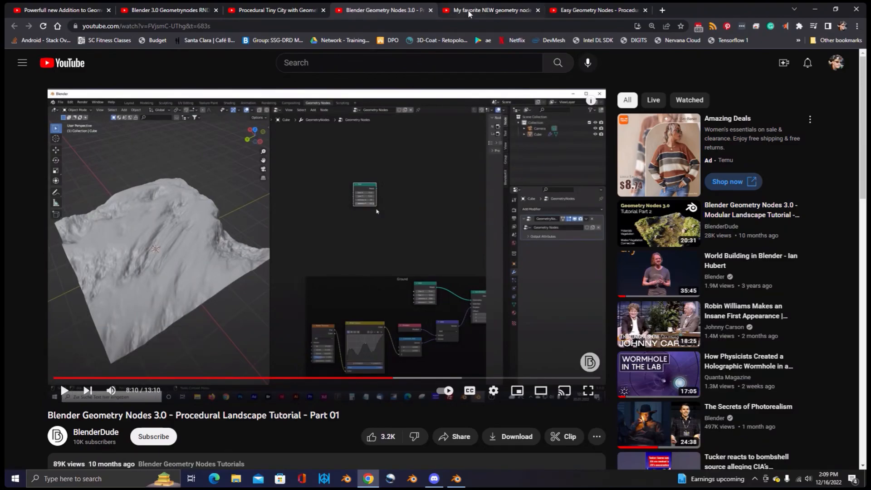
{"action": "left_click", "coordinate": [64, 390]}
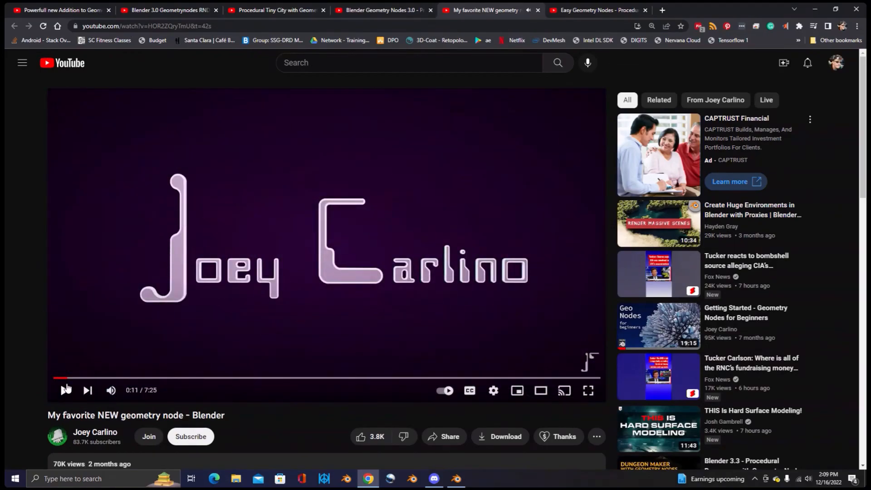
{"action": "left_click", "coordinate": [64, 390]}
{"action": "left_click", "coordinate": [64, 392]}
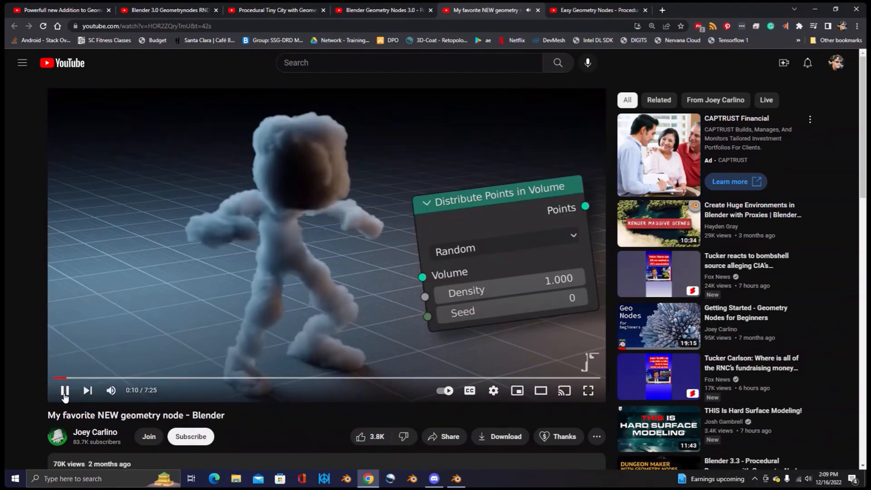
{"action": "left_click", "coordinate": [64, 393]}
- Check the Office-Hours-Sharing chat in Discord, and switch to Blender to open the Geometry Nodes workspace of tree3.blend
{"action": "key", "text": "alt+Tab"}
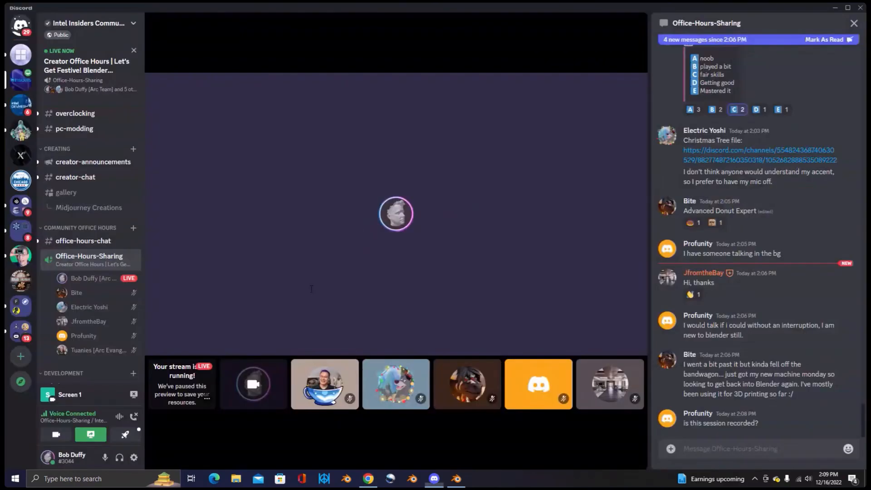
{"action": "left_click", "coordinate": [737, 449]}
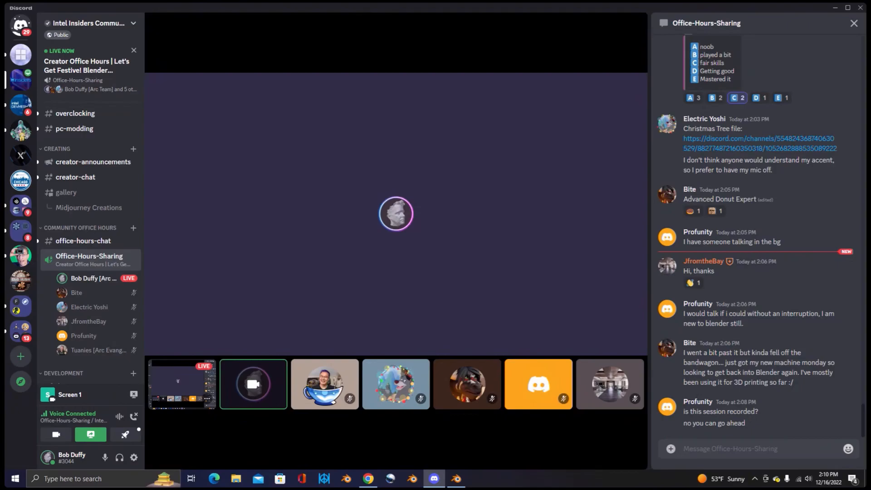
{"action": "key", "text": "alt+Tab"}
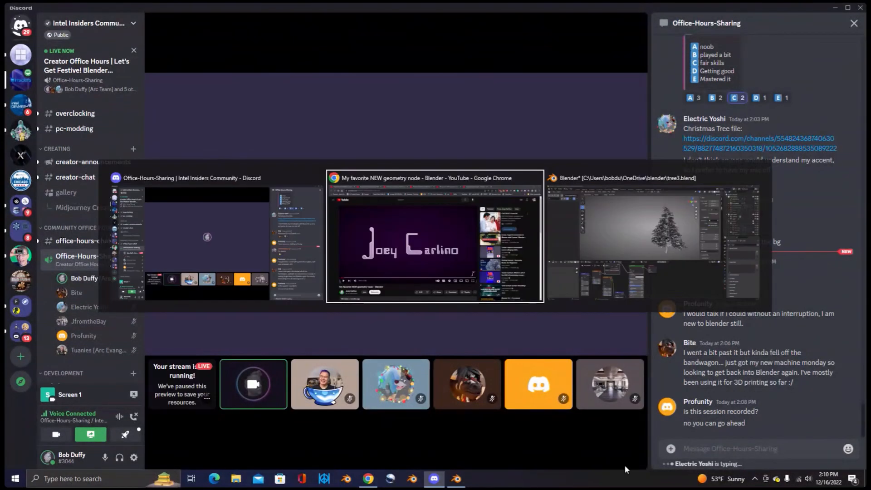
{"action": "key", "text": "Tab"}
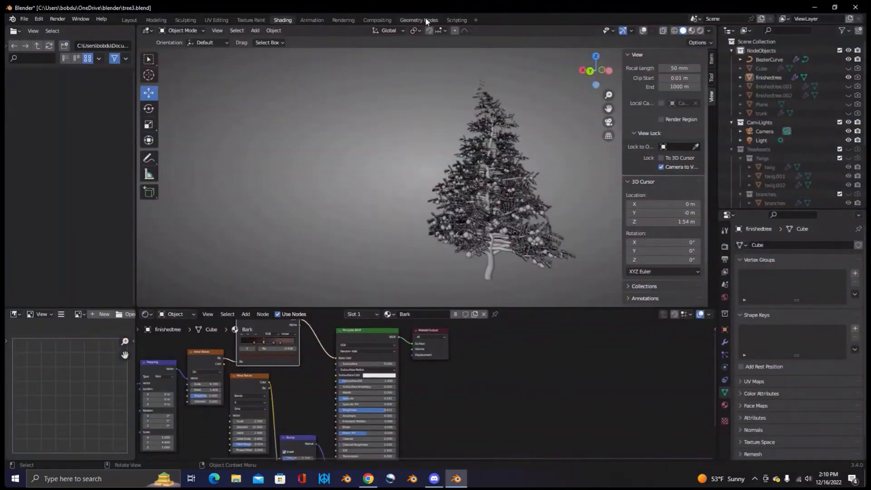
{"action": "left_click", "coordinate": [425, 19]}
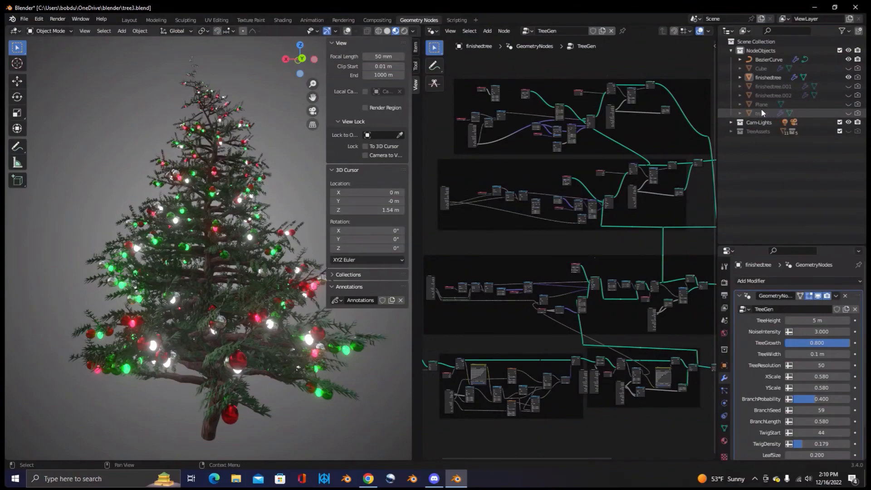
- Hide the finishedtree object, select and unhide the trunk object, and view the whole trunk
{"action": "left_click", "coordinate": [848, 77]}
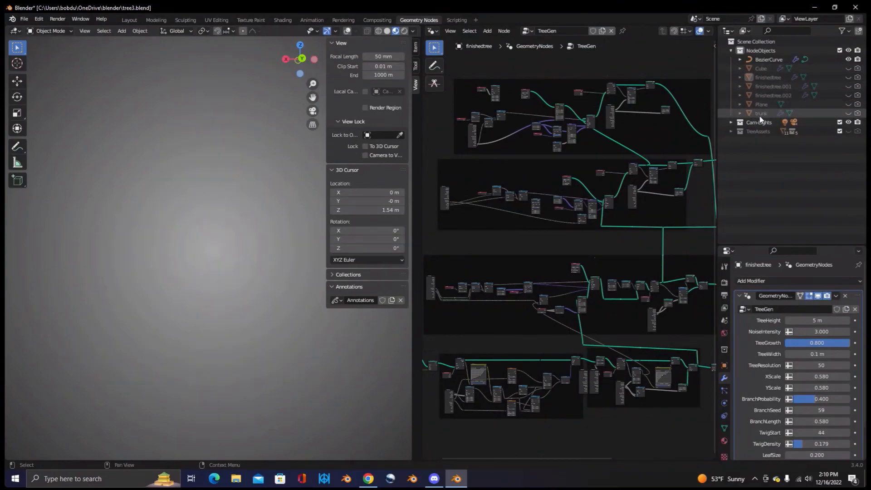
{"action": "left_click", "coordinate": [771, 113]}
{"action": "left_click", "coordinate": [848, 113]}
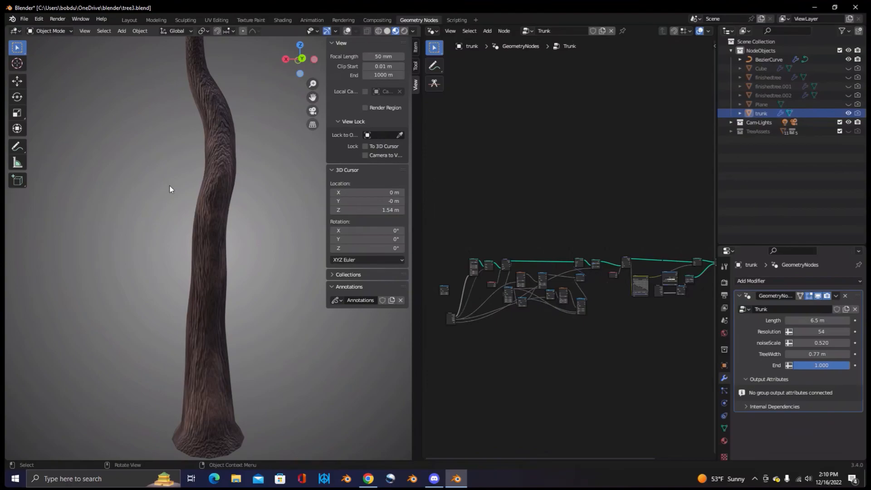
{"action": "scroll", "coordinate": [218, 185], "scroll_direction": "down", "scroll_amount": 3}
{"action": "middle_click_drag", "start_coordinate": [218, 185], "coordinate": [190, 222]}
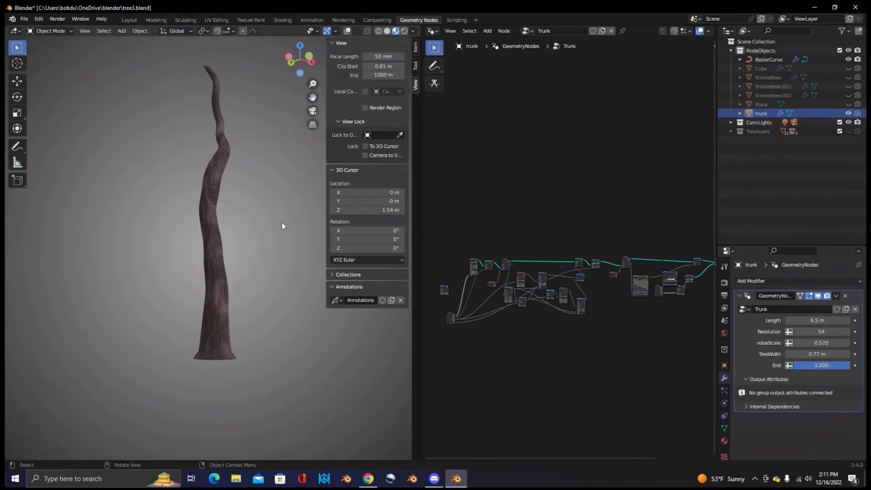
- Hide the trunk object and unhide finishedtree to view the decorated tree
{"action": "left_click", "coordinate": [848, 113]}
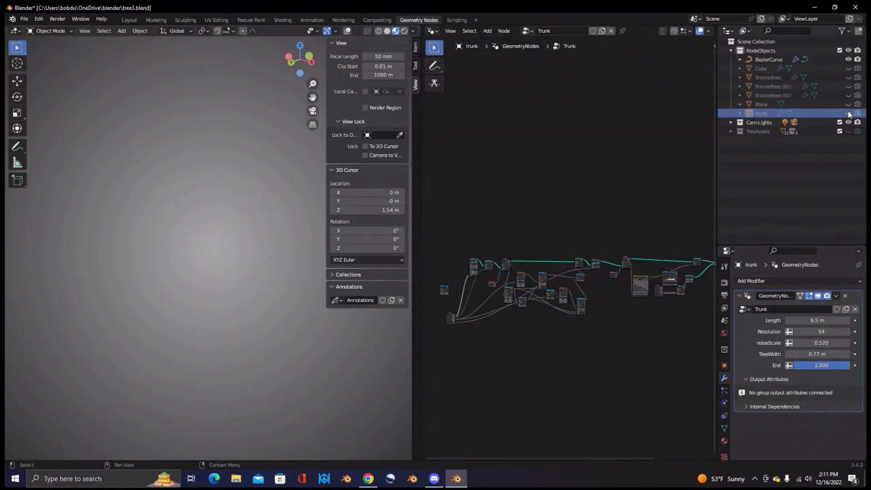
{"action": "left_click", "coordinate": [848, 77]}
{"action": "scroll", "coordinate": [233, 228], "scroll_direction": "up", "scroll_amount": 5}
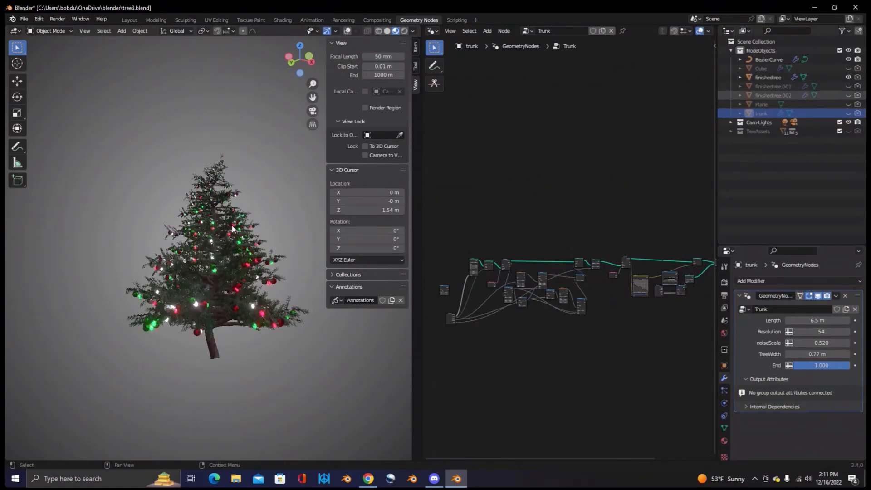
{"action": "scroll", "coordinate": [232, 228], "scroll_direction": "down", "scroll_amount": 5}
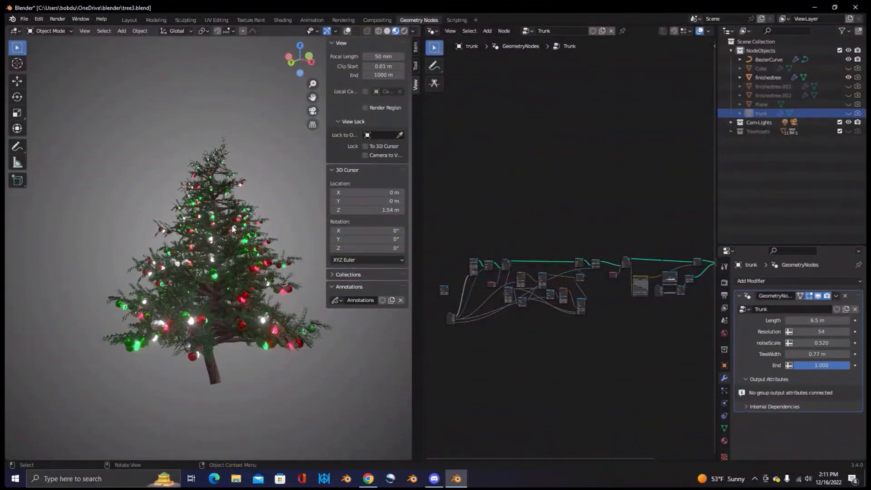
- Select the decorated tree and set its TreeHeight to 3 m in the TreeGen modifier
{"action": "left_click", "coordinate": [215, 380]}
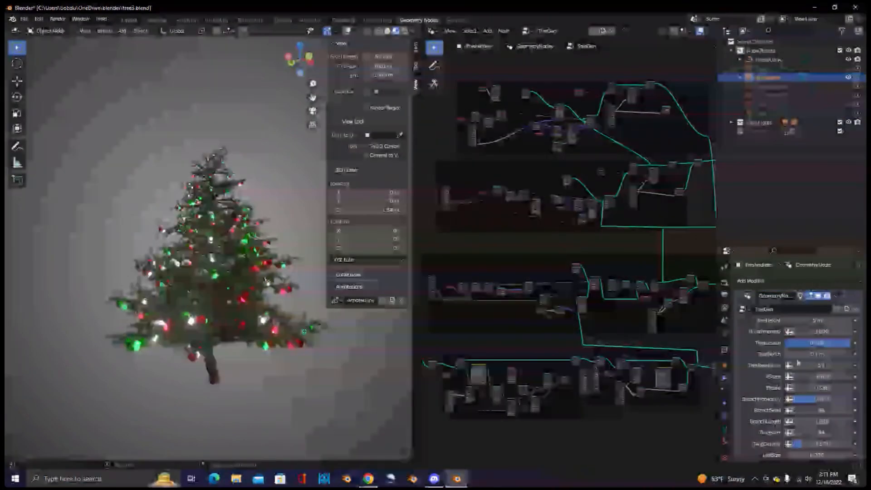
{"action": "left_click", "coordinate": [821, 317]}
{"action": "type", "text": "3"}
{"action": "key", "text": "Tab"}
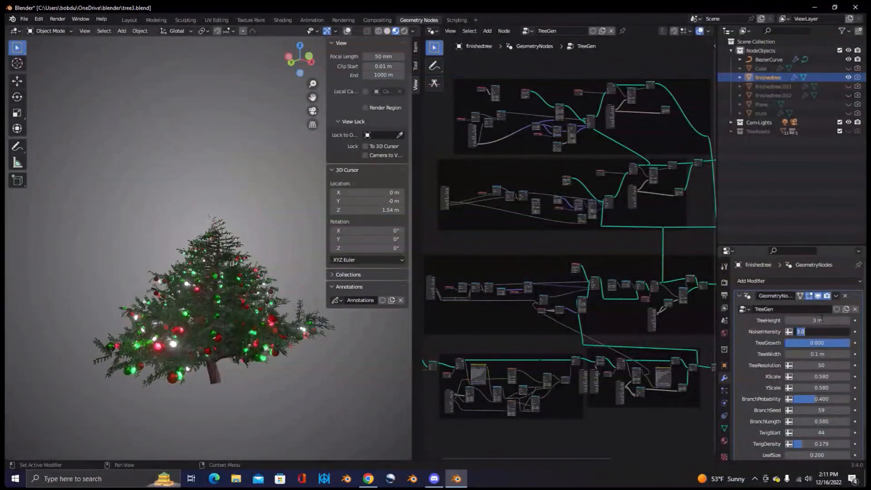
- Set the tree's TreeHeight to 7 m and its XScale to 0.530
{"action": "left_click", "coordinate": [821, 318]}
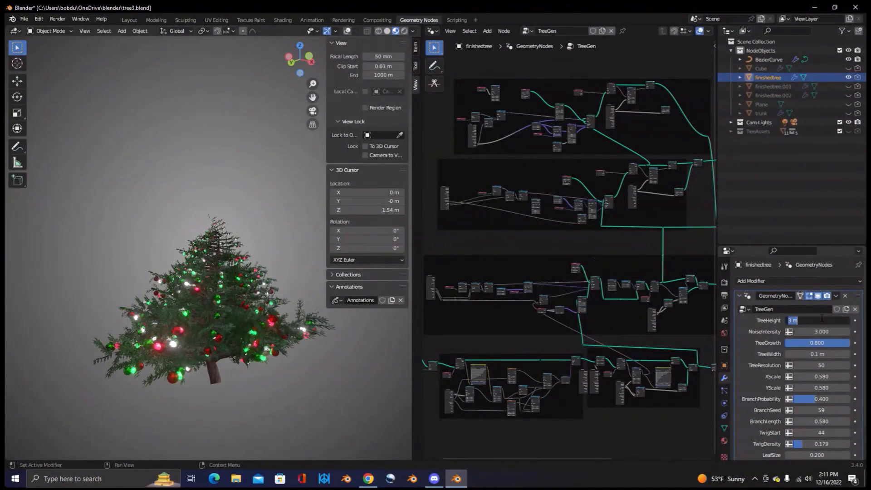
{"action": "type", "text": "7"}
{"action": "key", "text": "Tab"}
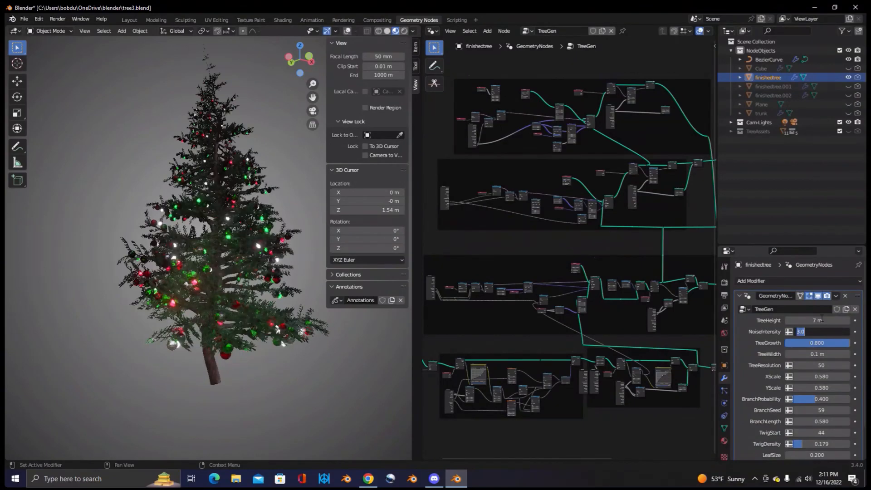
{"action": "key", "text": "Return"}
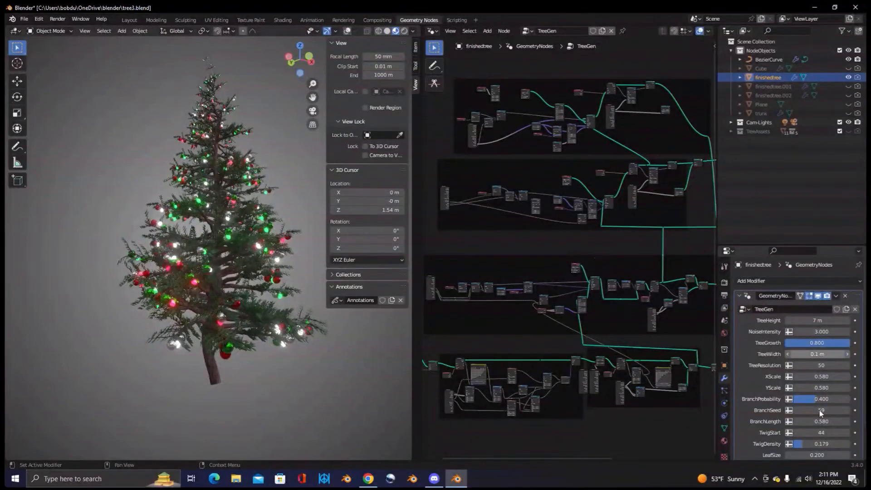
{"action": "left_click_drag", "start_coordinate": [828, 375], "coordinate": [823, 376]}
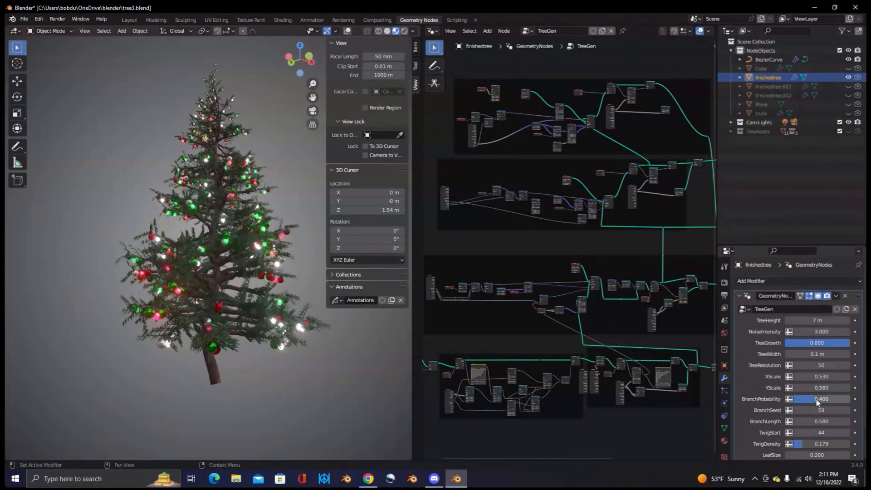
- Lower the tree's BranchProbability to 0.069 and further to 0.014, viewing the sparse branches from different sides
{"action": "left_click_drag", "start_coordinate": [816, 400], "coordinate": [795, 399]}
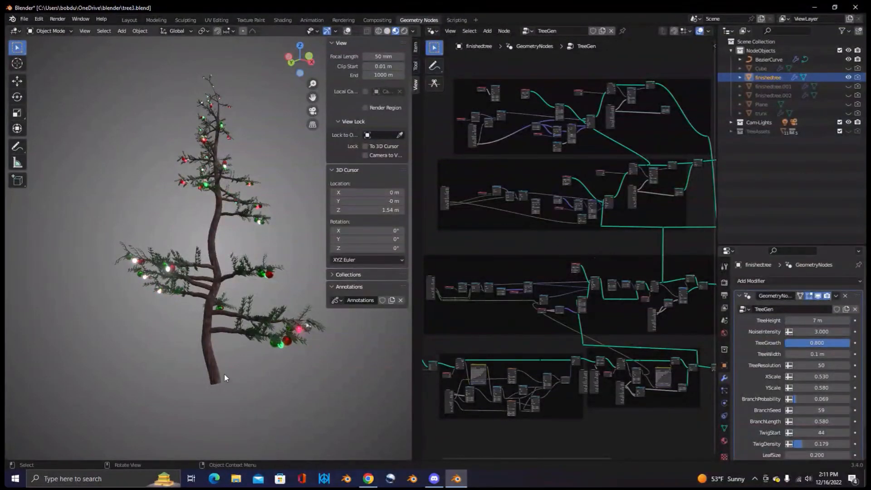
{"action": "mouse_move", "coordinate": [174, 307]}
{"action": "middle_mouse_down"}
{"action": "mouse_move", "coordinate": [265, 305]}
{"action": "mouse_move", "coordinate": [160, 307]}
{"action": "middle_mouse_up"}
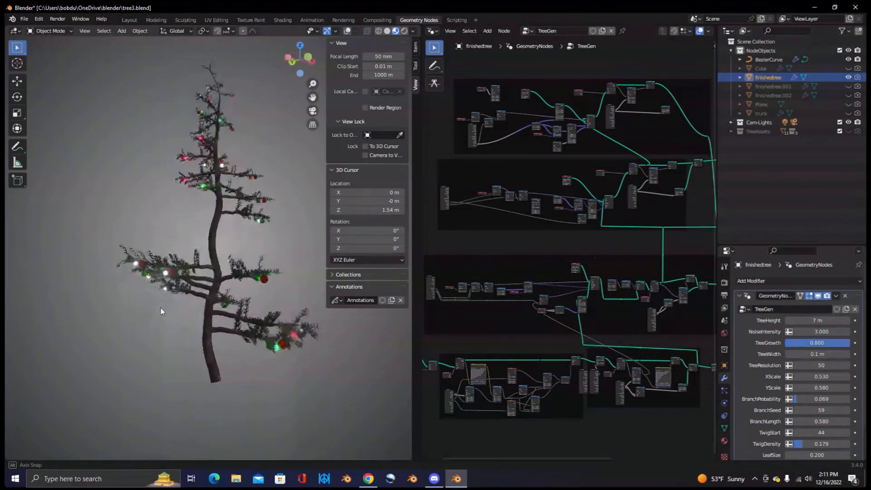
{"action": "left_click_drag", "start_coordinate": [798, 400], "coordinate": [795, 400]}
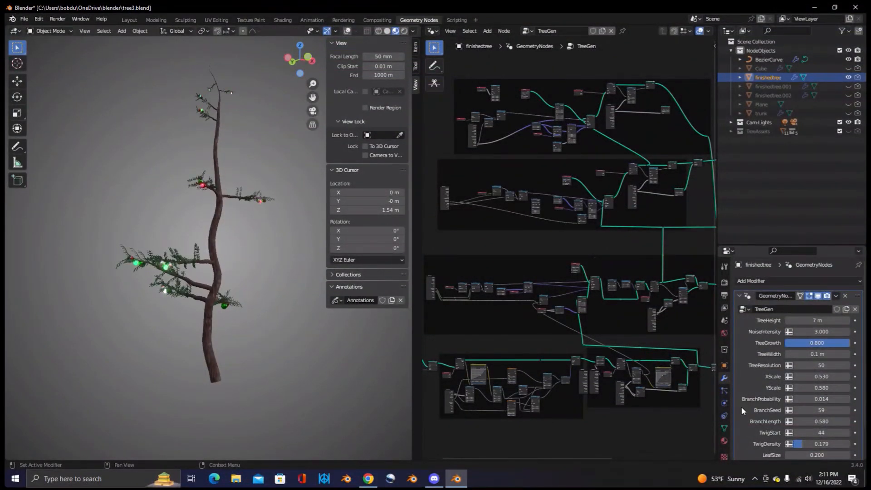
{"action": "middle_click_drag", "start_coordinate": [92, 293], "coordinate": [292, 308]}
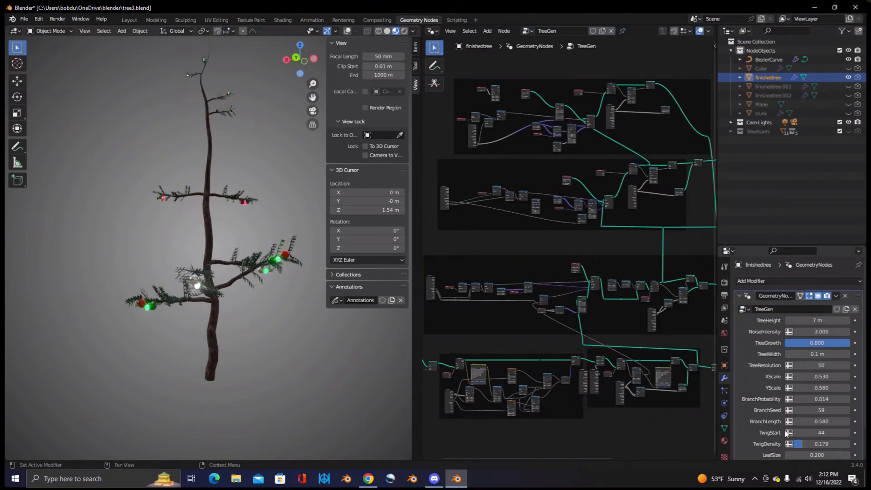
- Revert the BranchProbability changes through the undo history, going back to the 0.530 XScale entry
{"action": "left_click", "coordinate": [39, 19]}
{"action": "mouse_move", "coordinate": [61, 51]}
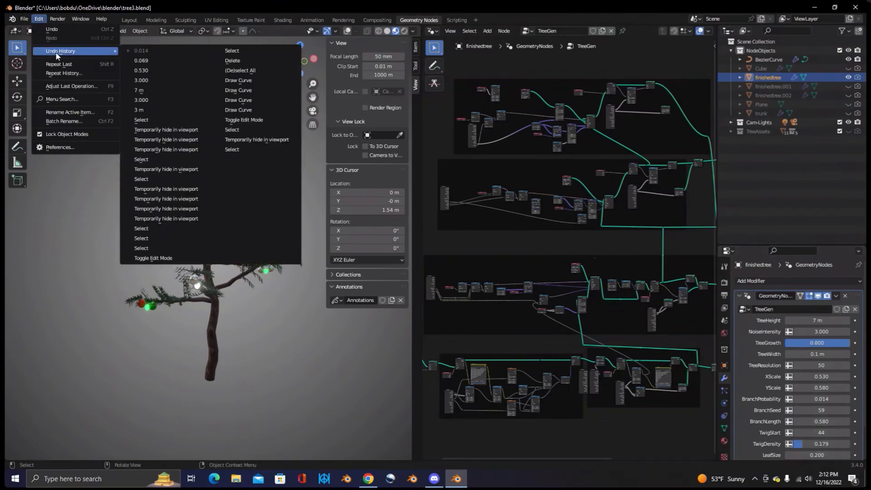
{"action": "left_click", "coordinate": [177, 75]}
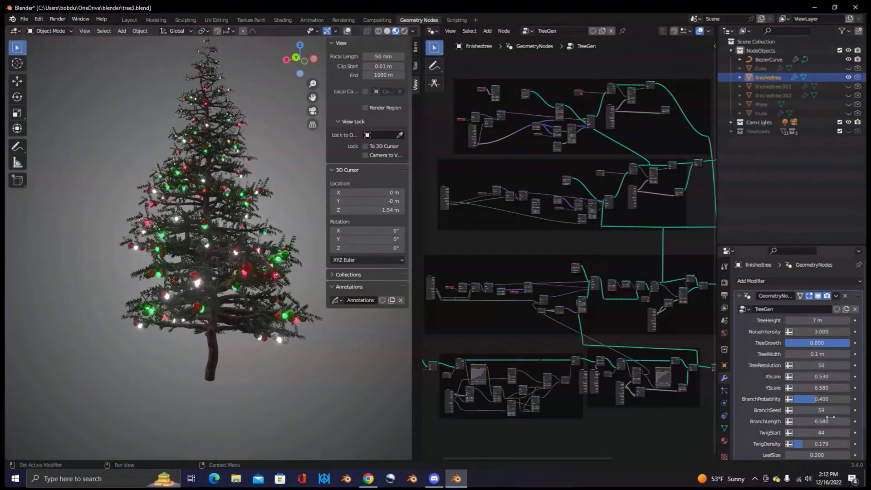
{"action": "scroll", "coordinate": [823, 438], "scroll_direction": "down", "scroll_amount": 2}
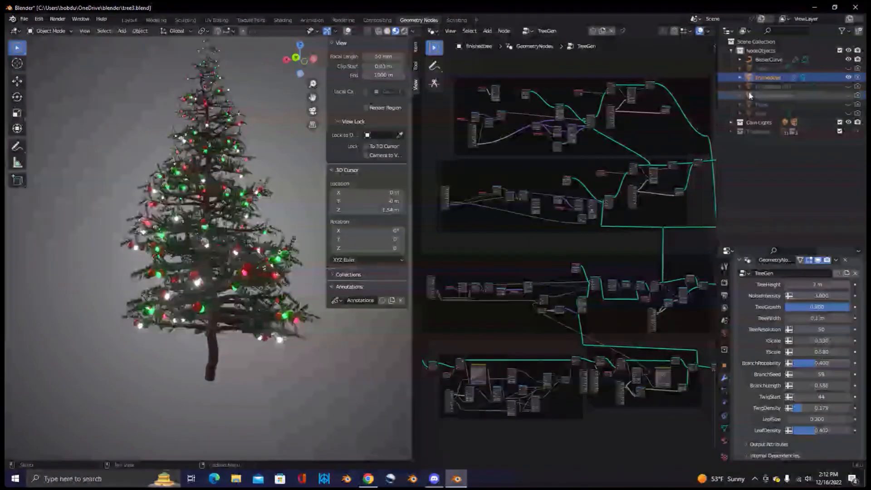
- Hide finishedtree, unhide the trunk object and view the full trunk from another angle
{"action": "left_click", "coordinate": [848, 77]}
{"action": "left_click", "coordinate": [848, 113]}
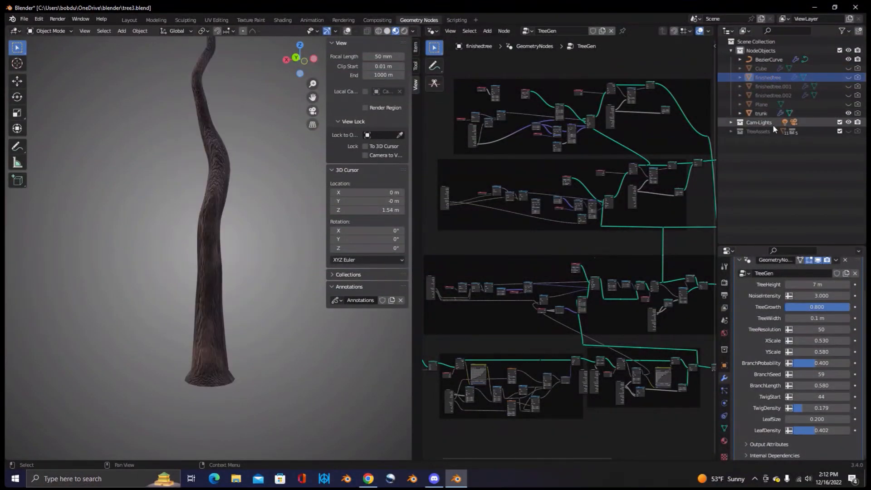
{"action": "mouse_move", "coordinate": [258, 217]}
{"action": "middle_mouse_down"}
{"action": "mouse_move", "coordinate": [208, 184]}
{"action": "mouse_move", "coordinate": [309, 177]}
{"action": "mouse_move", "coordinate": [238, 173]}
{"action": "mouse_move", "coordinate": [326, 169]}
{"action": "mouse_move", "coordinate": [164, 170]}
{"action": "mouse_move", "coordinate": [145, 144]}
{"action": "mouse_move", "coordinate": [193, 184]}
{"action": "mouse_move", "coordinate": [113, 206]}
{"action": "mouse_move", "coordinate": [315, 219]}
{"action": "mouse_move", "coordinate": [313, 205]}
{"action": "mouse_move", "coordinate": [224, 206]}
{"action": "mouse_move", "coordinate": [254, 213]}
{"action": "middle_mouse_up"}
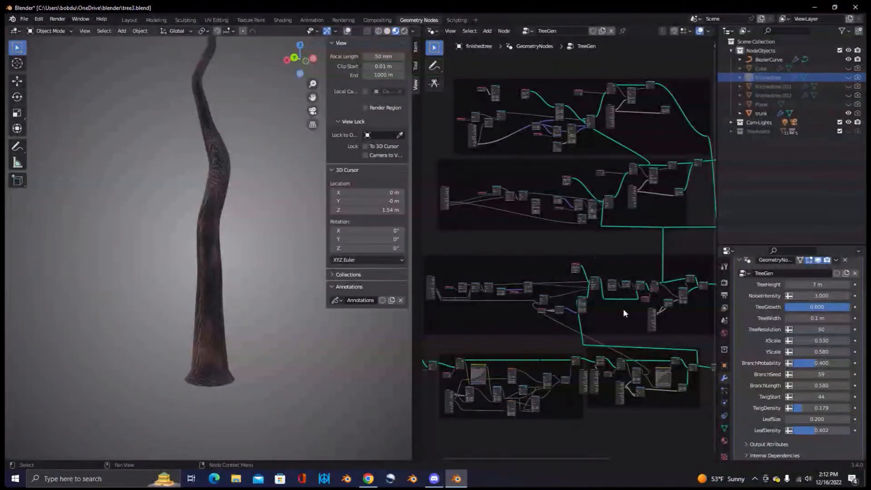
{"action": "middle_click_drag", "start_coordinate": [280, 262], "coordinate": [218, 231]}
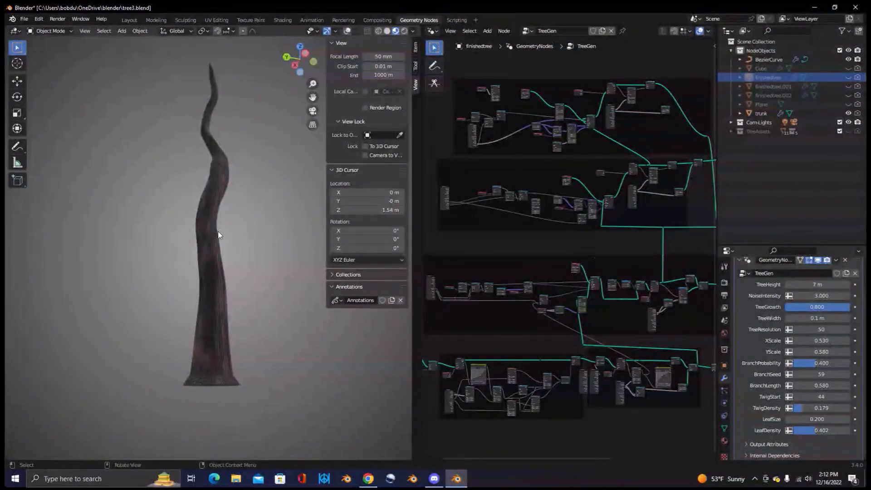
- Dock the Blender window beside the Discord chat, widen it to about three quarters of the screen, and inspect the trunk
{"action": "key", "text": "super+Left"}
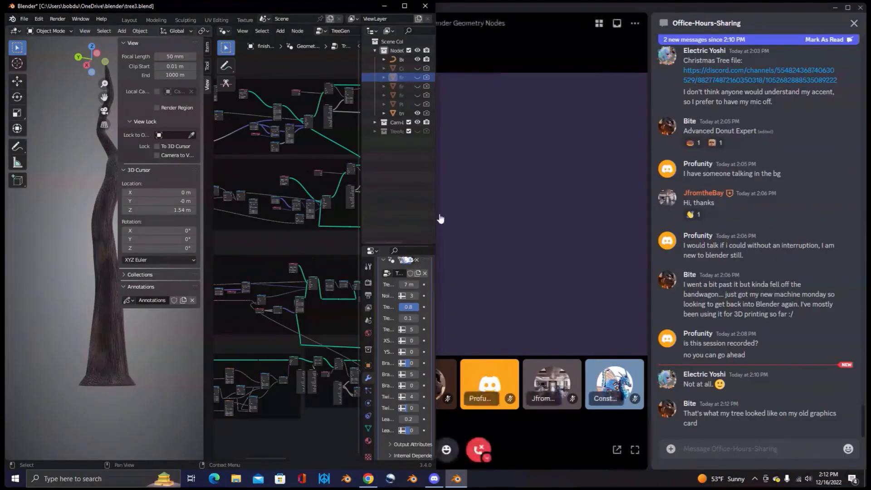
{"action": "left_click_drag", "start_coordinate": [436, 214], "coordinate": [654, 225]}
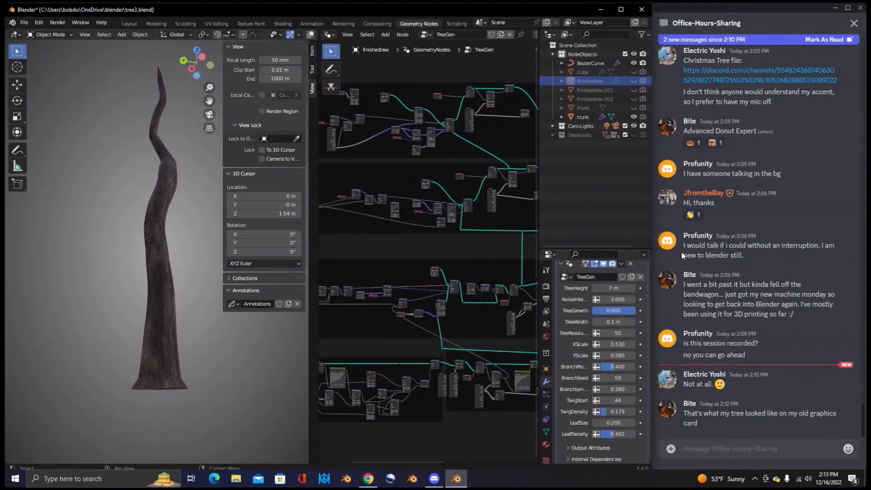
{"action": "left_click", "coordinate": [767, 449]}
{"action": "key", "text": "alt+Tab"}
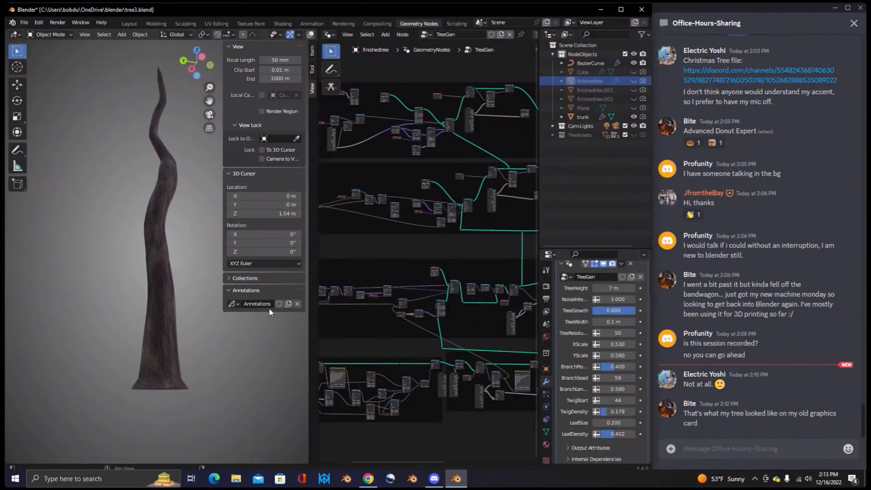
{"action": "middle_click_drag", "start_coordinate": [85, 248], "coordinate": [204, 241]}
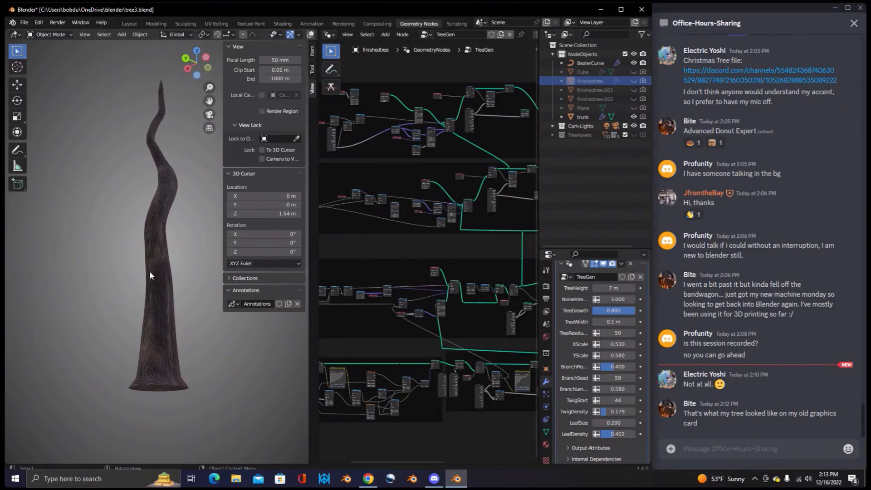
{"action": "middle_click_drag", "start_coordinate": [149, 272], "coordinate": [177, 268]}
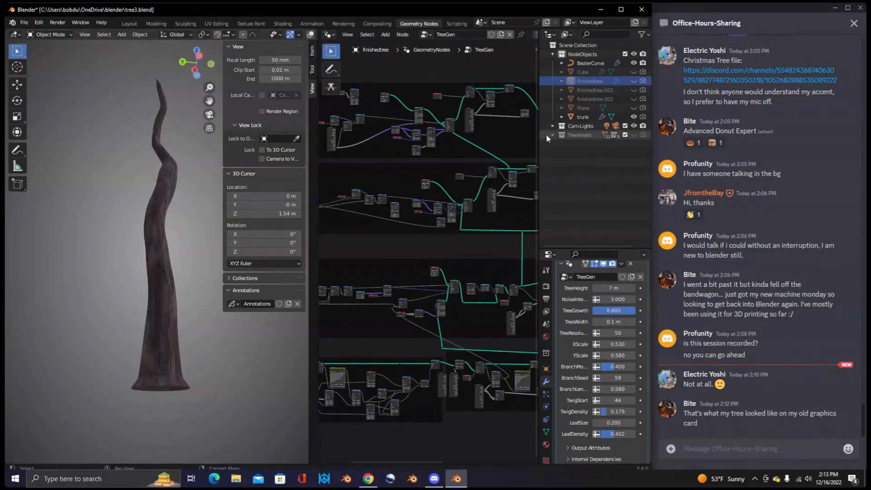
- Hide the trunk object, select BezierCurve and switch it to Edit Mode for drawing
{"action": "left_click", "coordinate": [634, 116]}
{"action": "left_click", "coordinate": [586, 64]}
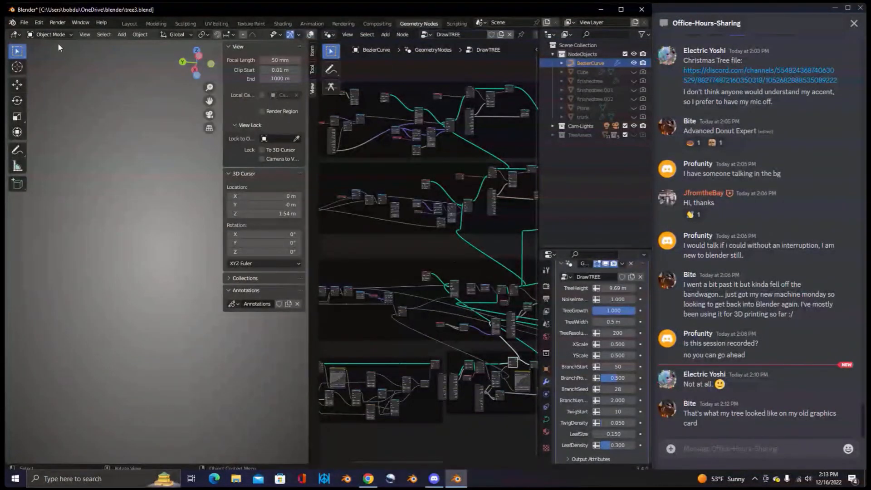
{"action": "key", "text": "Tab"}
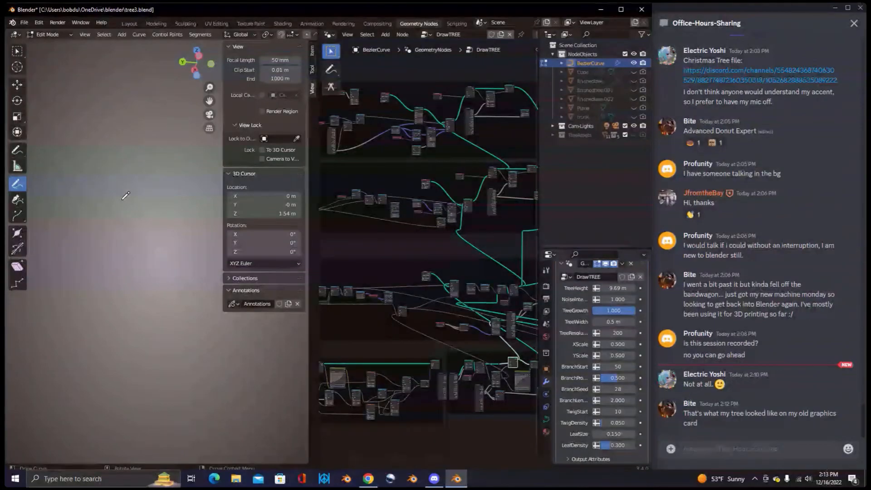
- Draw one tall leaning tree stroke upward in the viewport, view the generated tree, and undo the stroke
{"action": "mouse_move", "coordinate": [183, 323]}
{"action": "left_mouse_down"}
{"action": "mouse_move", "coordinate": [172, 163]}
{"action": "mouse_move", "coordinate": [149, 51]}
{"action": "left_mouse_up"}
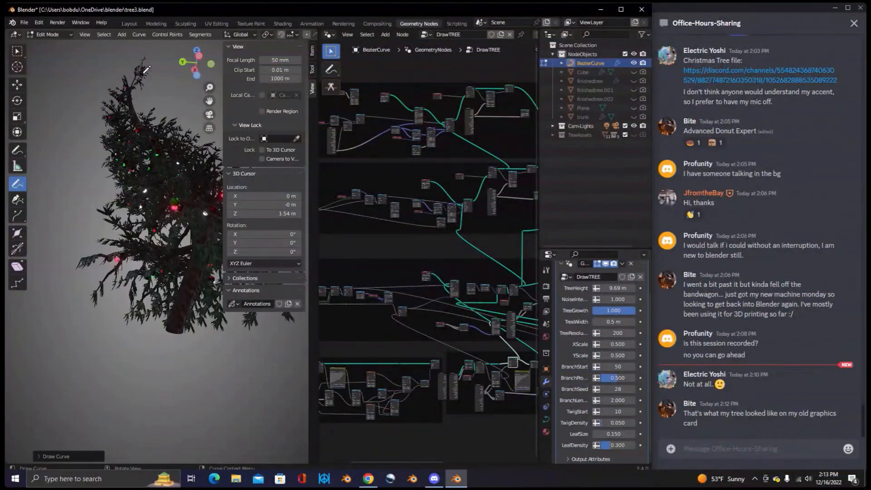
{"action": "mouse_move", "coordinate": [138, 238]}
{"action": "middle_mouse_down"}
{"action": "mouse_move", "coordinate": [189, 245]}
{"action": "mouse_move", "coordinate": [150, 236]}
{"action": "middle_mouse_up"}
{"action": "key", "text": "ctrl+z"}
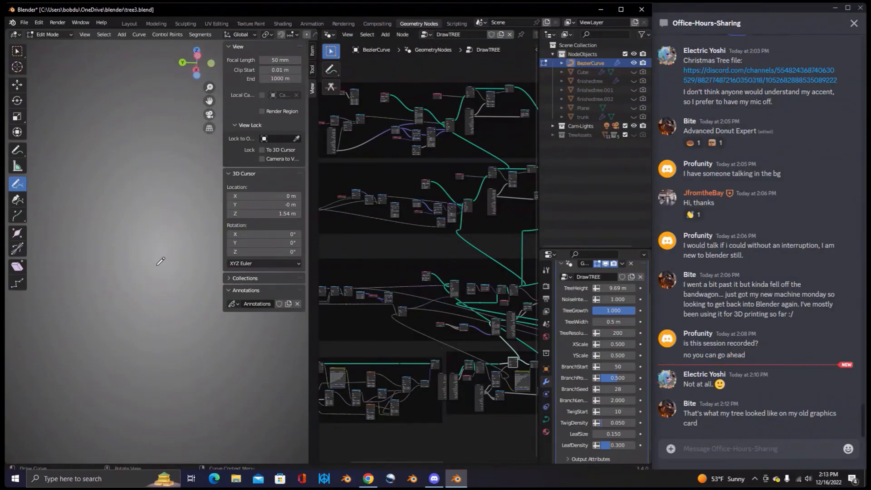
- Draw an upright, a horizontal and a slanted tree stroke on the BezierCurve, and undo all three
{"action": "left_click_drag", "start_coordinate": [154, 344], "coordinate": [145, 86]}
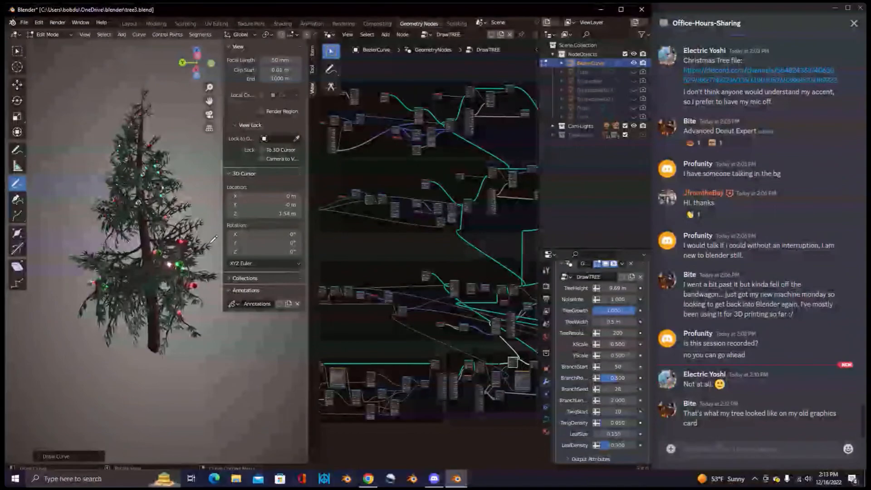
{"action": "mouse_move", "coordinate": [157, 349]}
{"action": "left_mouse_down"}
{"action": "mouse_move", "coordinate": [254, 339]}
{"action": "mouse_move", "coordinate": [259, 347]}
{"action": "left_mouse_up"}
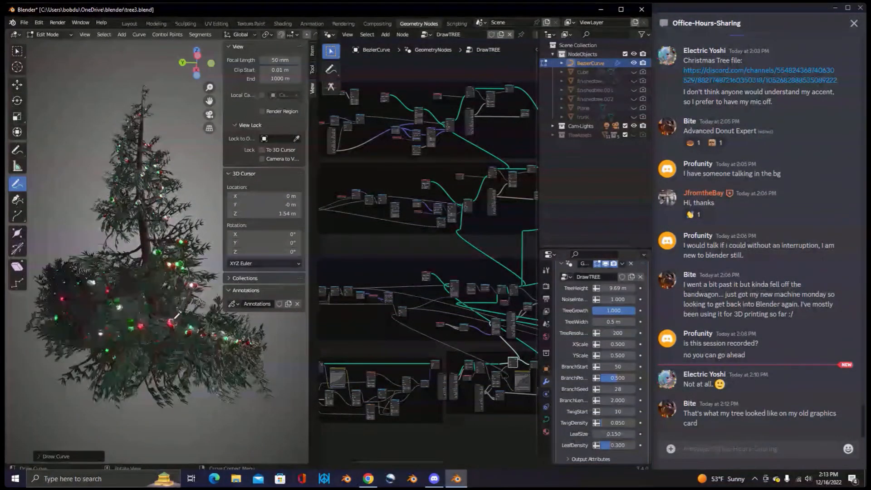
{"action": "mouse_move", "coordinate": [67, 71]}
{"action": "left_mouse_down"}
{"action": "mouse_move", "coordinate": [72, 172]}
{"action": "mouse_move", "coordinate": [122, 313]}
{"action": "left_mouse_up"}
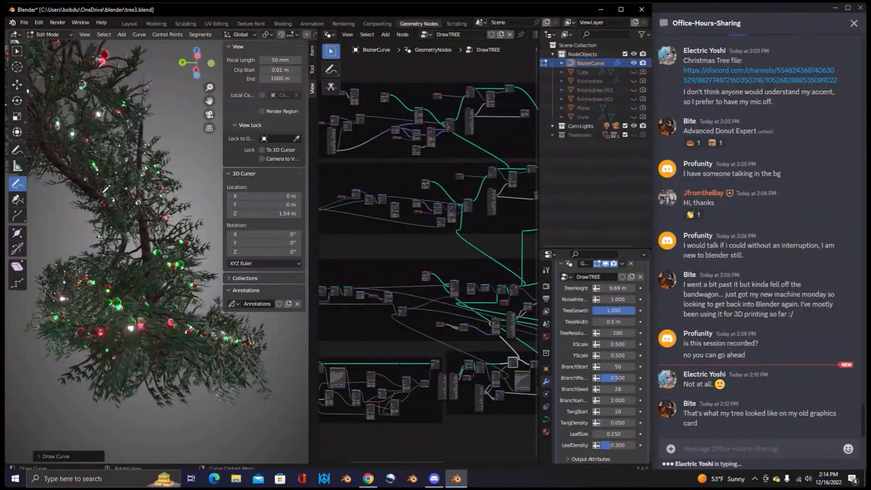
{"action": "key", "text": "ctrl+z"}
{"action": "key", "text": "ctrl+z"}
{"action": "key", "text": "ctrl+z"}
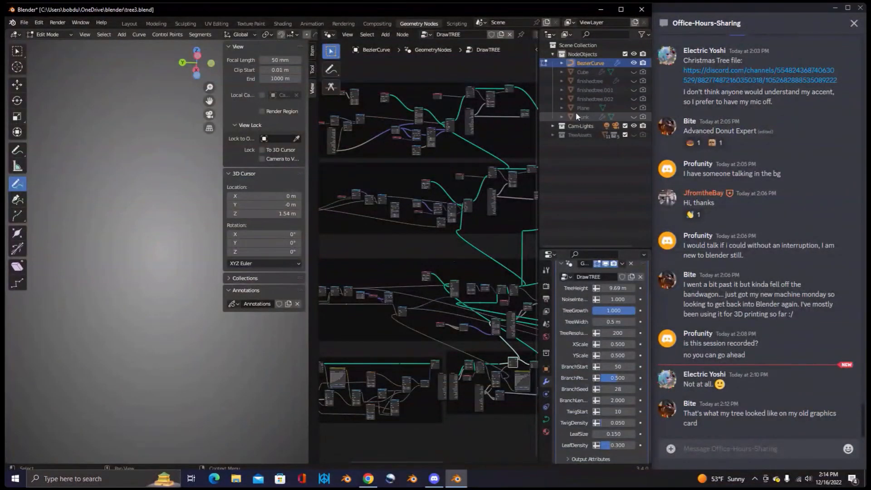
- Unhide finishedtree while keeping the trunk hidden, select finishedtree and return to Object Mode
{"action": "left_click", "coordinate": [634, 116]}
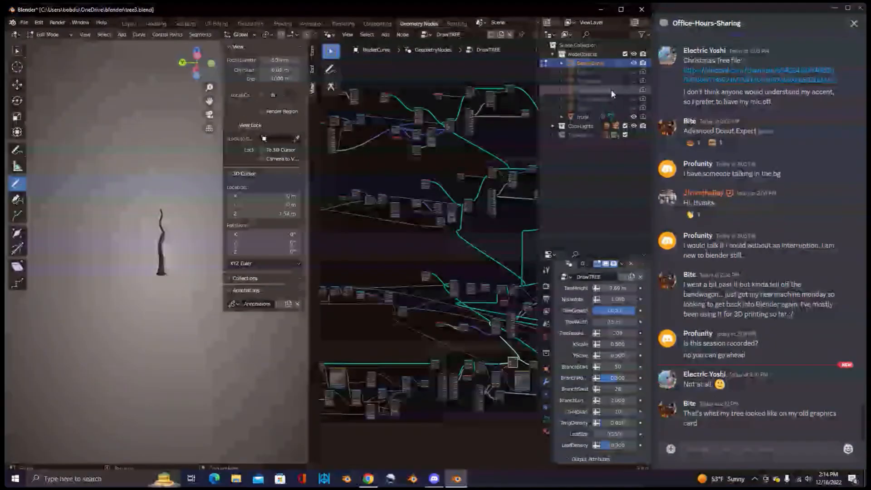
{"action": "left_click", "coordinate": [634, 81]}
{"action": "left_click", "coordinate": [633, 117]}
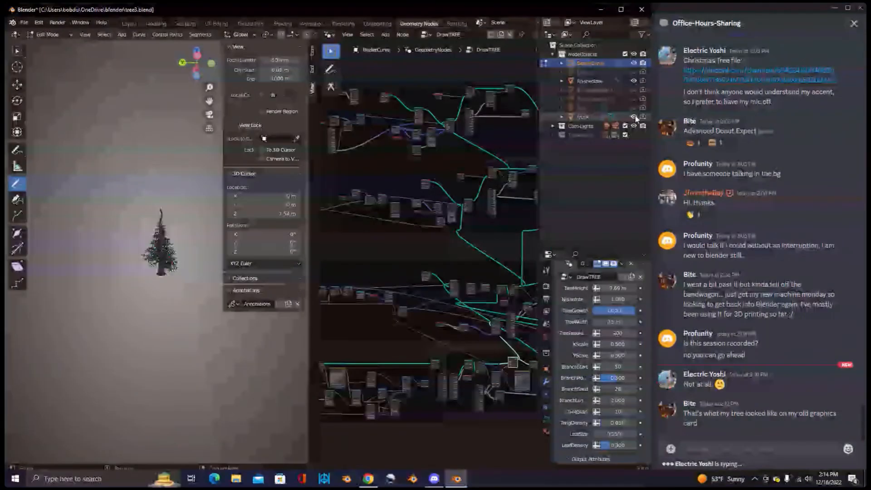
{"action": "left_click", "coordinate": [593, 80]}
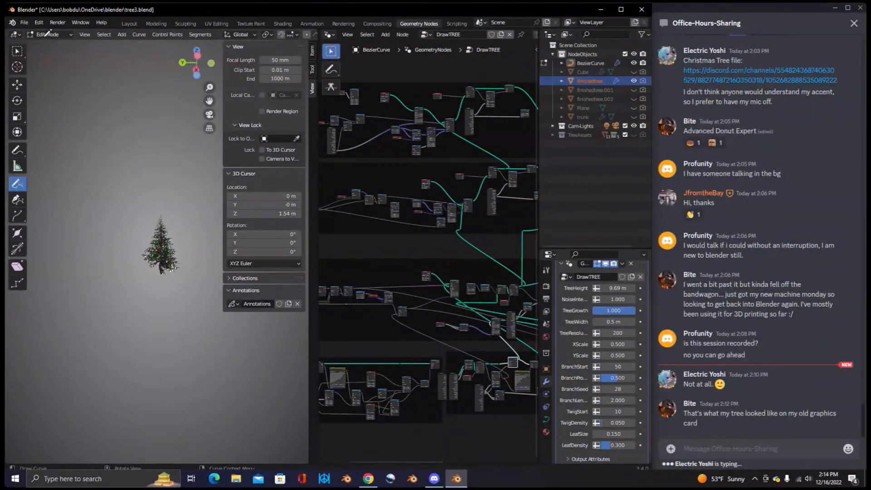
{"action": "key", "text": "Tab"}
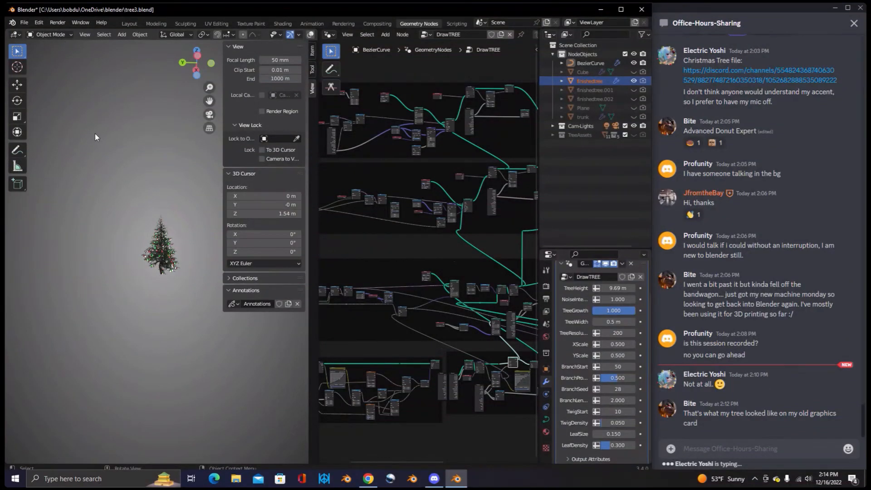
- Inspect the decorated tree up close, maximize the Blender window, and view the start of the DrawTREE node tree
{"action": "scroll", "coordinate": [153, 236], "scroll_direction": "up", "scroll_amount": 6}
{"action": "scroll", "coordinate": [153, 236], "scroll_direction": "up", "scroll_amount": 5}
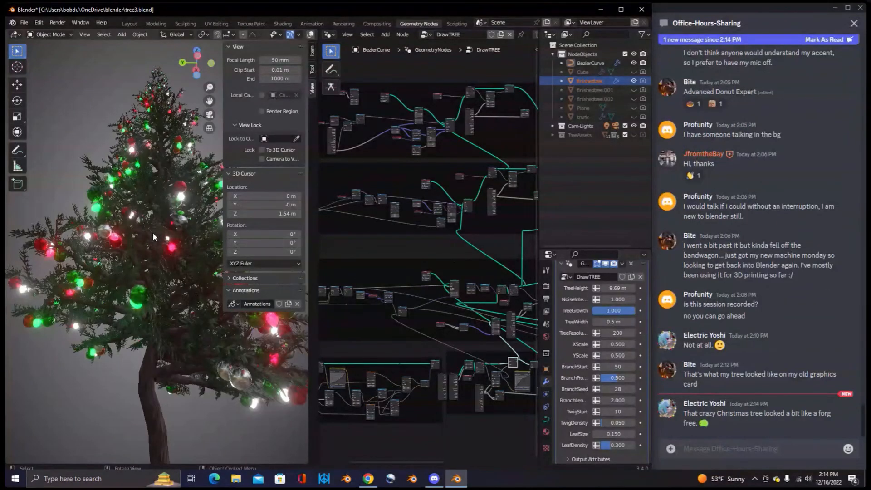
{"action": "scroll", "coordinate": [152, 233], "scroll_direction": "down", "scroll_amount": 3}
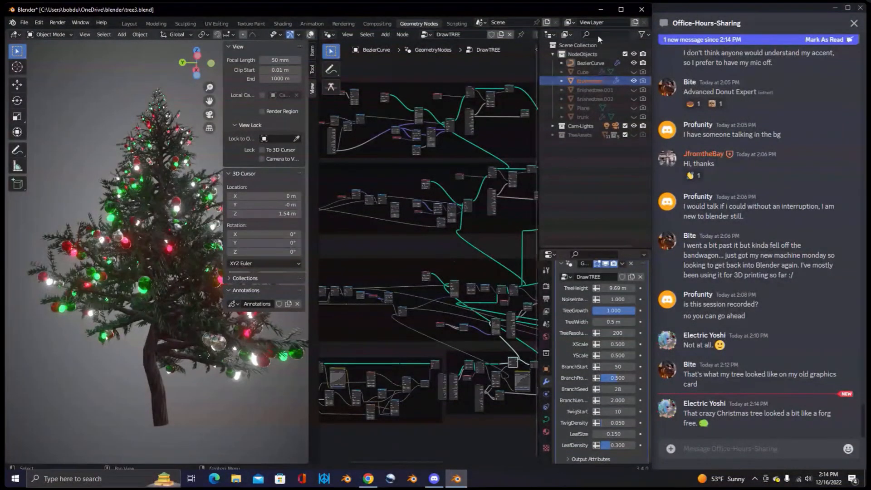
{"action": "left_click", "coordinate": [619, 11]}
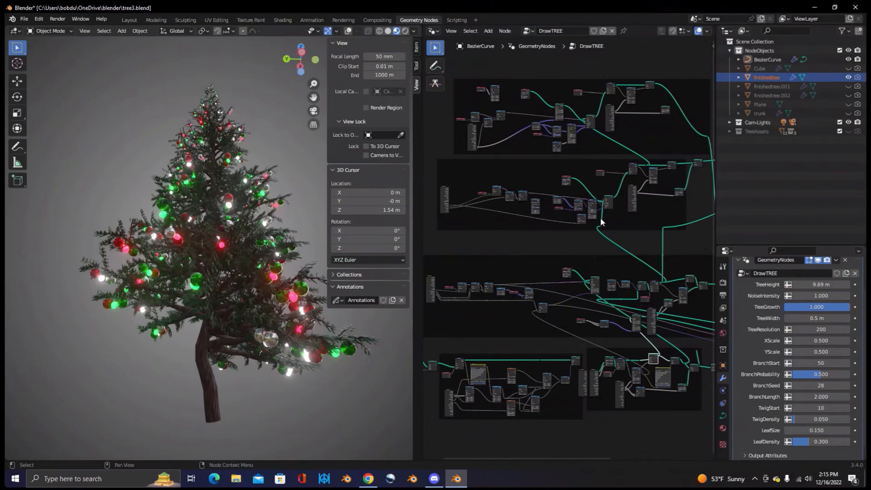
{"action": "middle_click_drag", "start_coordinate": [511, 422], "coordinate": [567, 401]}
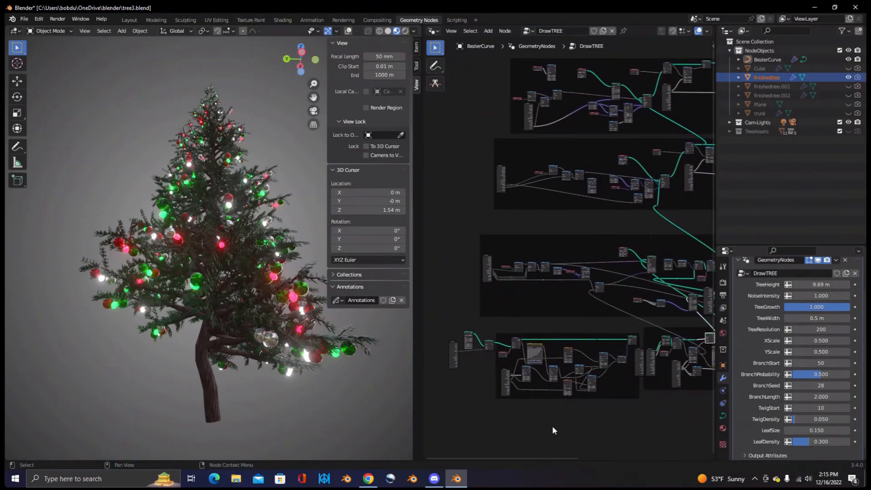
- Hide finishedtree, unhide and select the trunk, and view the first nodes of its Trunk node tree
{"action": "left_click", "coordinate": [848, 77]}
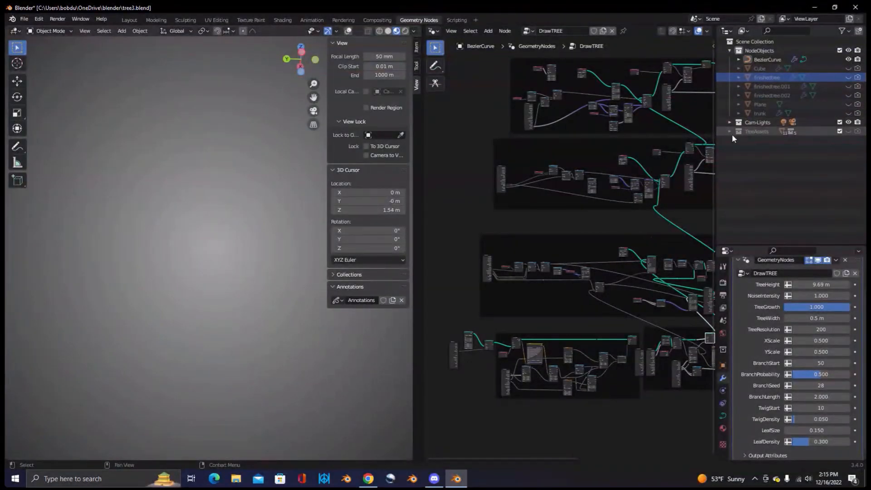
{"action": "left_click", "coordinate": [848, 113]}
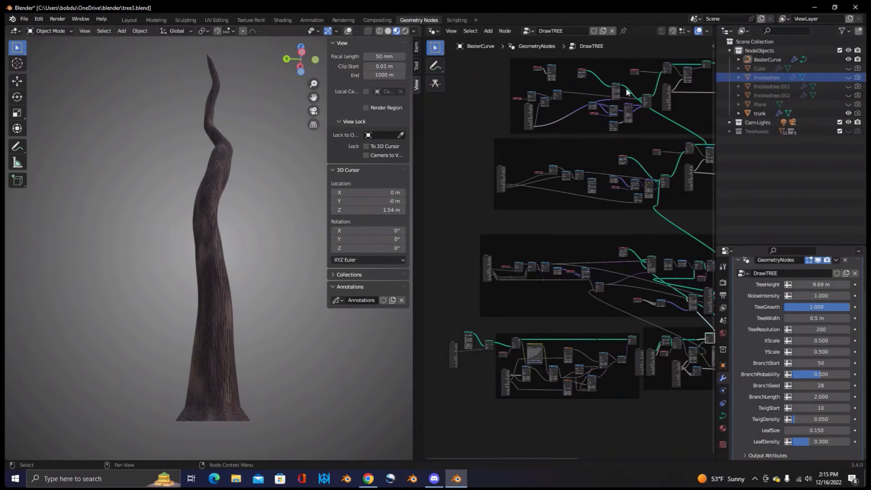
{"action": "left_click", "coordinate": [214, 274]}
{"action": "middle_click_drag", "start_coordinate": [613, 291], "coordinate": [624, 320]}
{"action": "scroll", "coordinate": [552, 338], "scroll_direction": "down", "scroll_amount": 3}
{"action": "scroll", "coordinate": [552, 338], "scroll_direction": "up", "scroll_amount": 2}
{"action": "scroll", "coordinate": [590, 318], "scroll_direction": "up", "scroll_amount": 2}
{"action": "scroll", "coordinate": [538, 325], "scroll_direction": "up", "scroll_amount": 3}
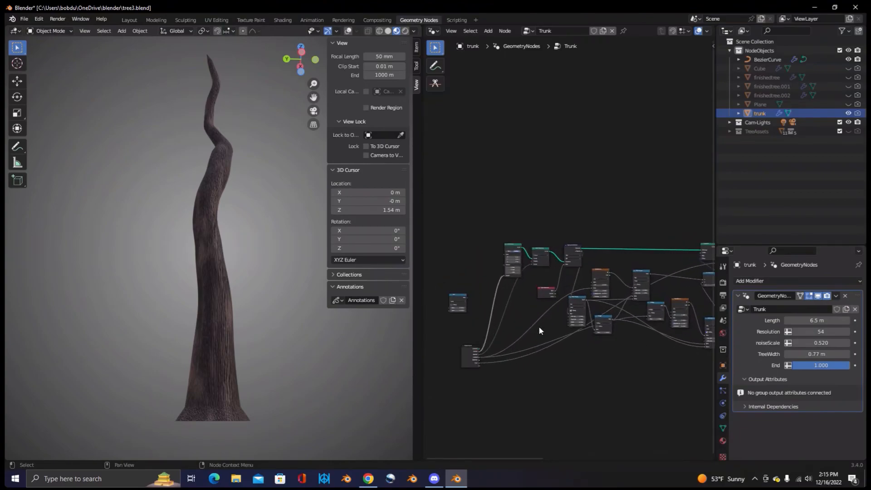
{"action": "middle_click_drag", "start_coordinate": [539, 322], "coordinate": [528, 337]}
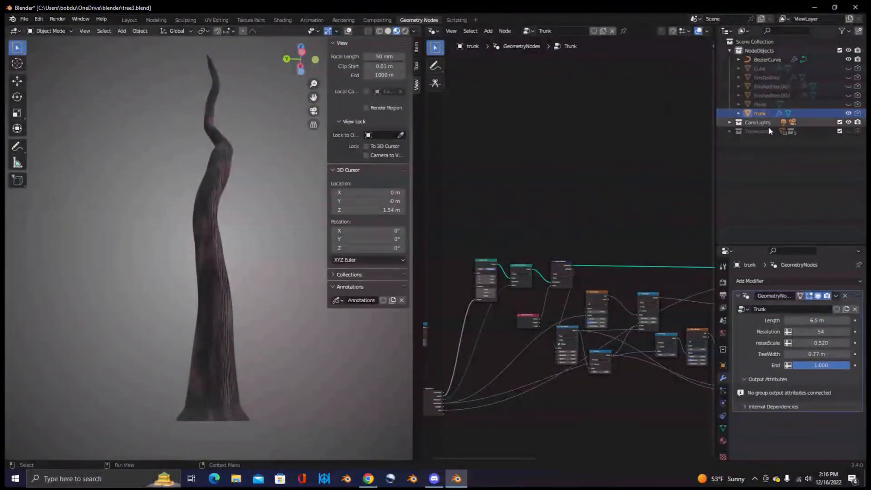
{"action": "left_click", "coordinate": [528, 31]}
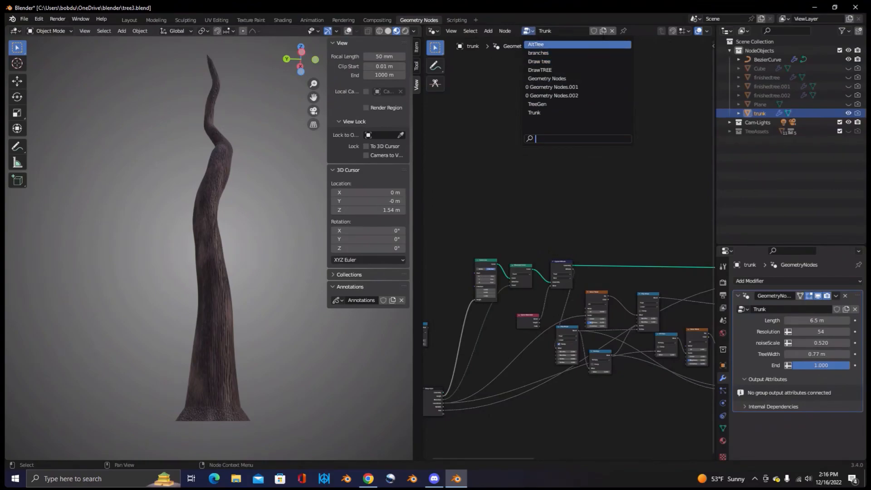
{"action": "left_click", "coordinate": [603, 32]}
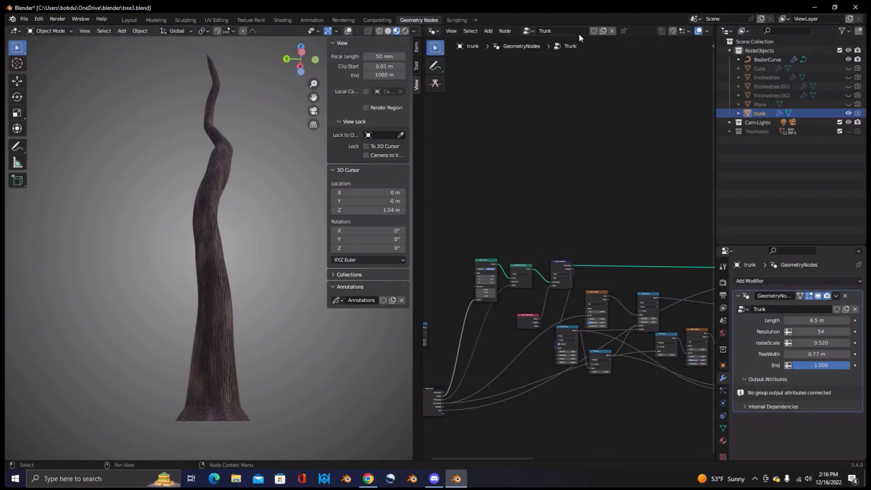
{"action": "left_click", "coordinate": [529, 31]}
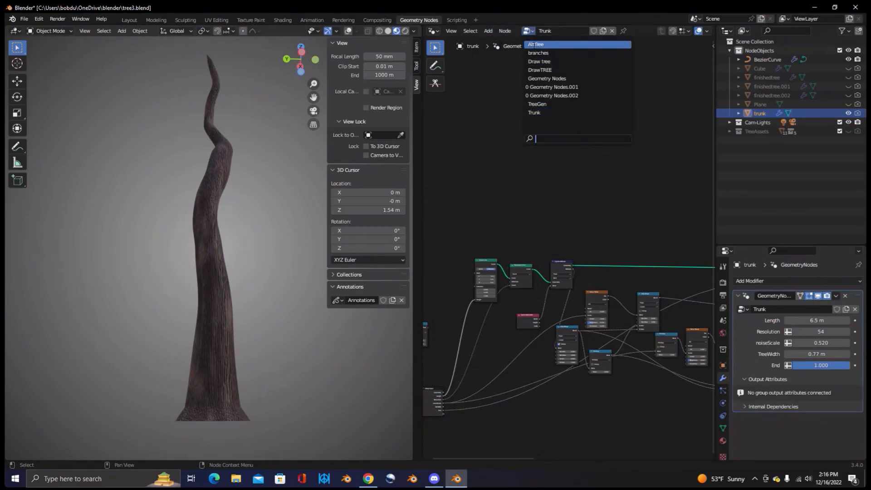
{"action": "left_click", "coordinate": [504, 94]}
{"action": "right_click", "coordinate": [585, 89]}
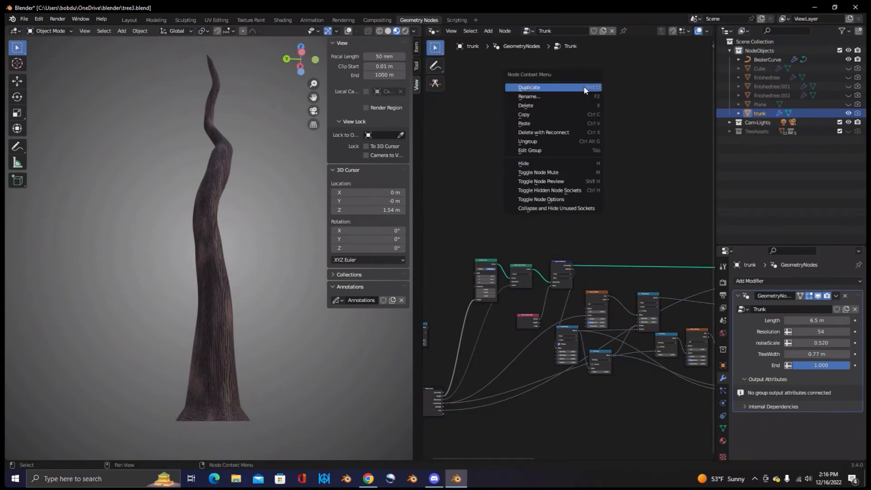
{"action": "left_click", "coordinate": [768, 112]}
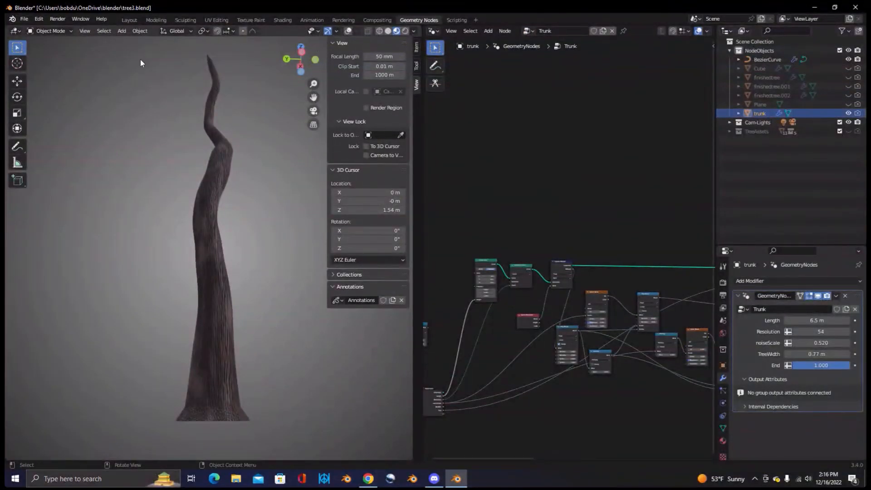
- Add a mesh cube to the scene and hide the trunk so only the cube remains in view
{"action": "left_click", "coordinate": [120, 31]}
{"action": "mouse_move", "coordinate": [125, 43]}
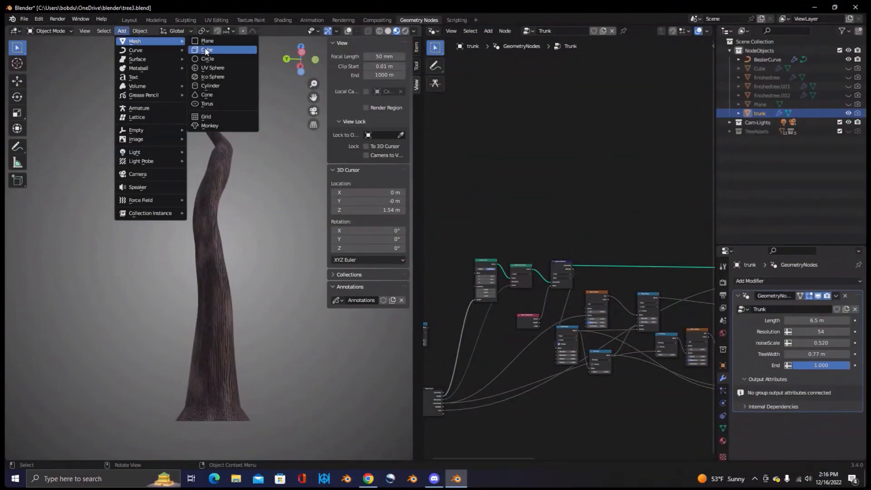
{"action": "left_click", "coordinate": [203, 48]}
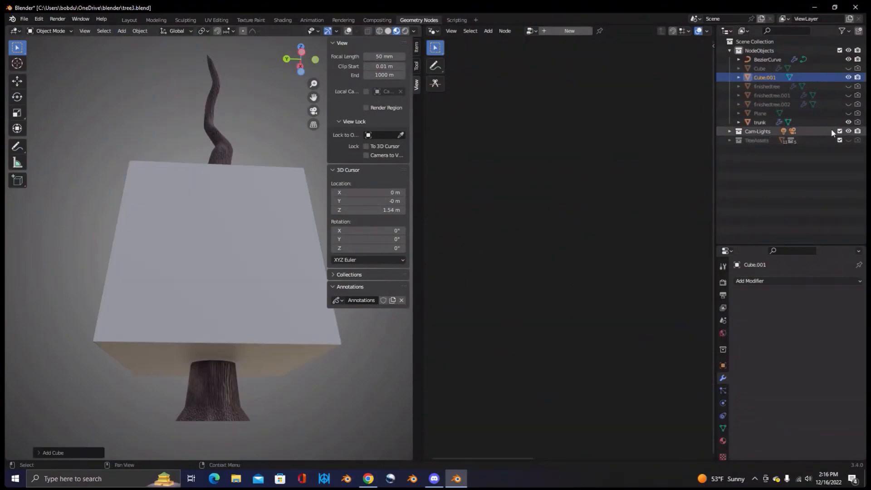
{"action": "left_click", "coordinate": [849, 122]}
{"action": "mouse_move", "coordinate": [205, 184]}
{"action": "middle_mouse_down"}
{"action": "mouse_move", "coordinate": [225, 233]}
{"action": "mouse_move", "coordinate": [200, 181]}
{"action": "middle_mouse_up"}
{"action": "left_click", "coordinate": [50, 30]}
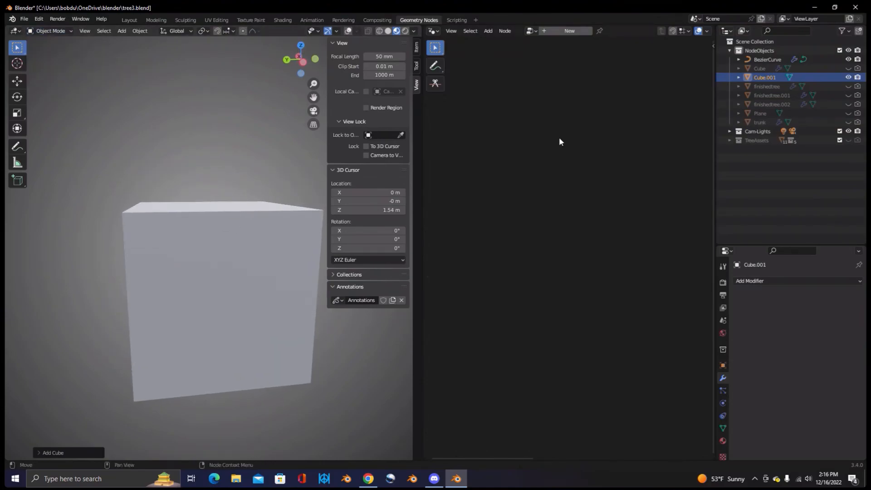
- Create a new geometry node tree on the cube and frame all of its nodes
{"action": "left_click", "coordinate": [570, 31]}
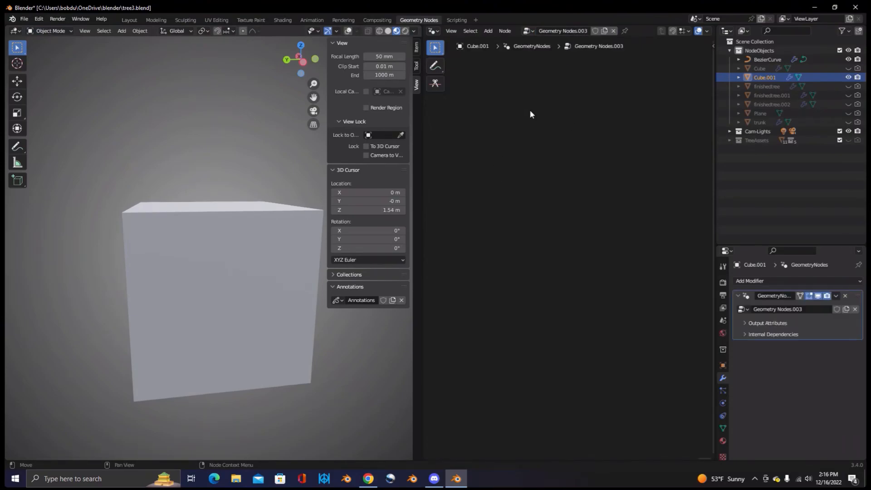
{"action": "left_click", "coordinate": [451, 31]}
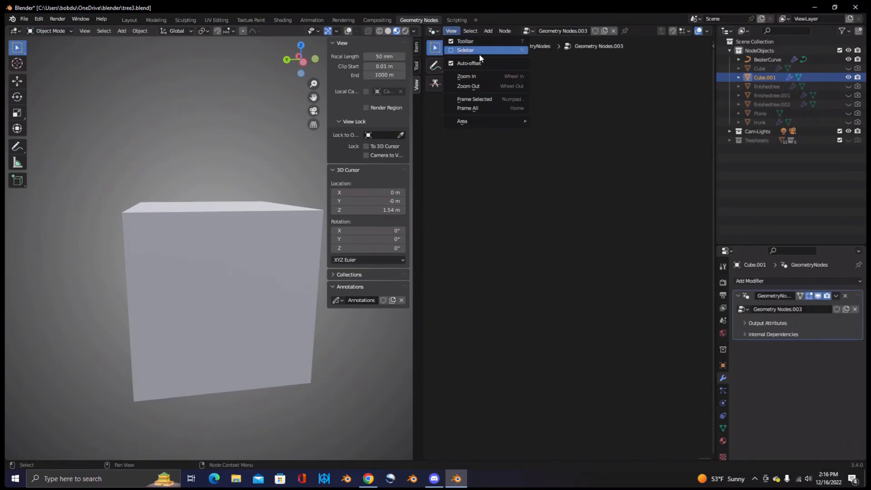
{"action": "left_click", "coordinate": [488, 100]}
{"action": "left_click", "coordinate": [451, 32]}
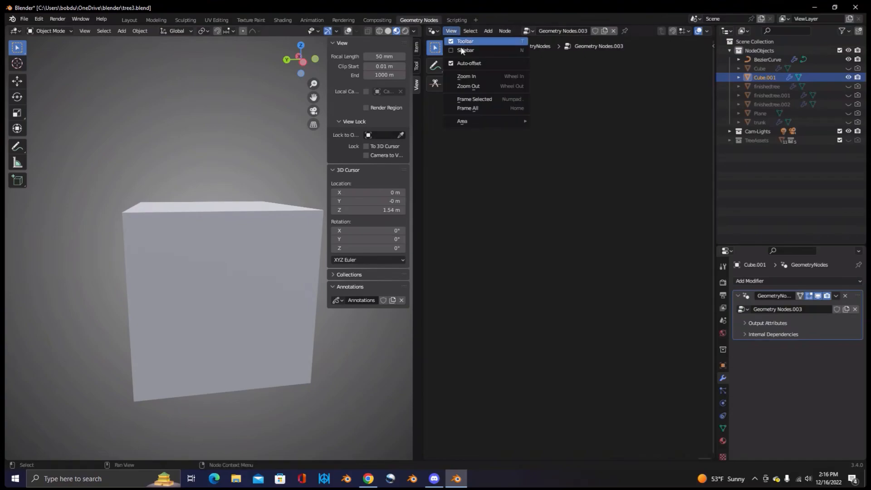
{"action": "left_click", "coordinate": [470, 108]}
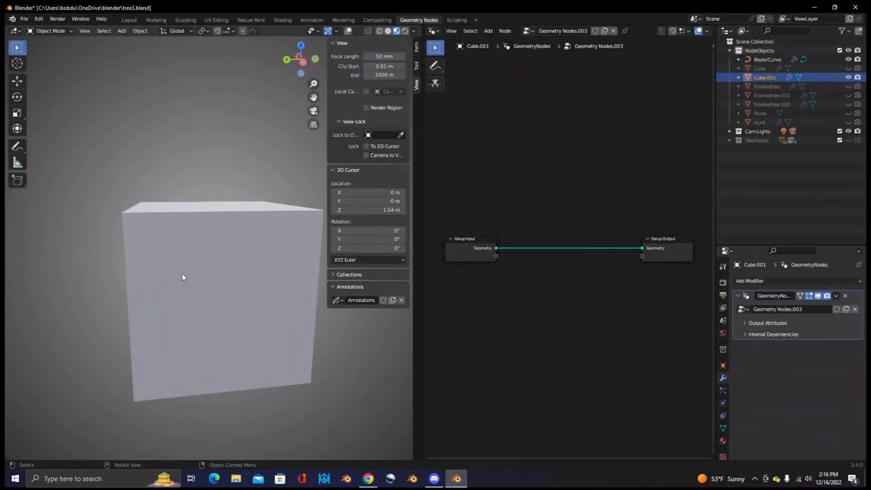
- Cut the Geometry link between the Group Input and Group Output nodes of the cube's node tree
{"action": "mouse_move", "coordinate": [247, 256]}
{"action": "middle_mouse_down"}
{"action": "mouse_move", "coordinate": [199, 250]}
{"action": "mouse_move", "coordinate": [239, 265]}
{"action": "mouse_move", "coordinate": [204, 244]}
{"action": "mouse_move", "coordinate": [257, 249]}
{"action": "mouse_move", "coordinate": [240, 266]}
{"action": "mouse_move", "coordinate": [259, 253]}
{"action": "mouse_move", "coordinate": [234, 260]}
{"action": "middle_mouse_up"}
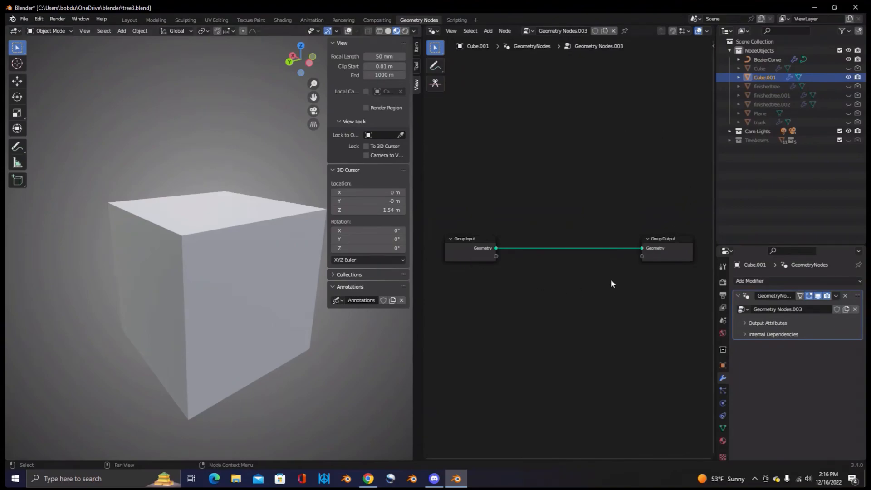
{"action": "middle_click_drag", "start_coordinate": [180, 257], "coordinate": [227, 265]}
{"action": "left_click_drag", "start_coordinate": [497, 248], "coordinate": [509, 248]}
{"action": "left_click", "coordinate": [521, 216]}
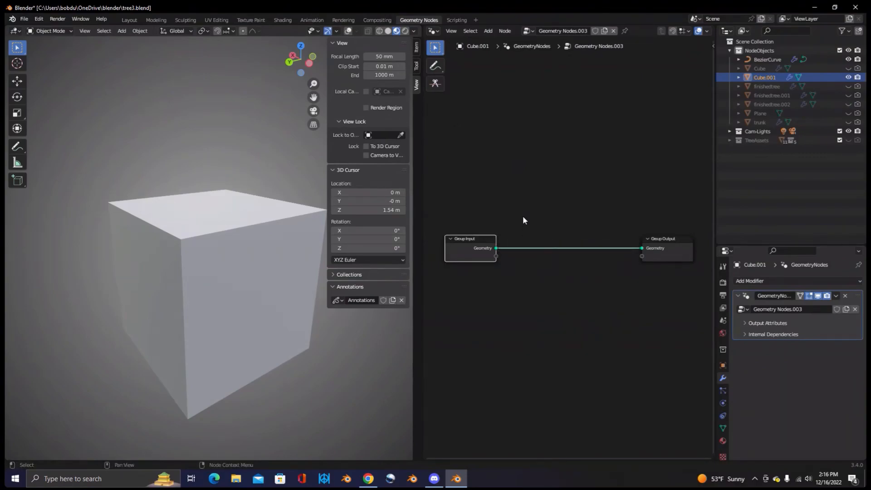
{"action": "right_click_drag", "start_coordinate": [538, 233], "coordinate": [532, 280], "text": "ctrl"}
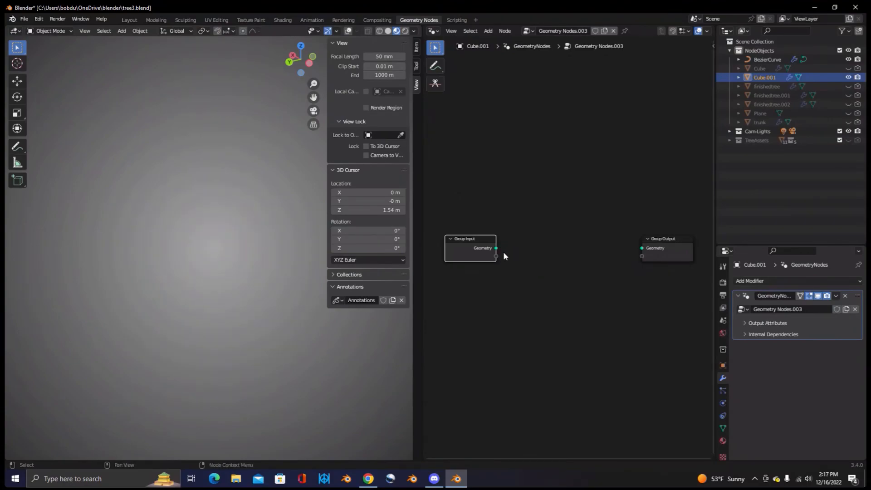
- Reconnect the Group Input's Geometry to the Group Output and shift the Group Input node slightly aside
{"action": "left_click_drag", "start_coordinate": [496, 247], "coordinate": [641, 248]}
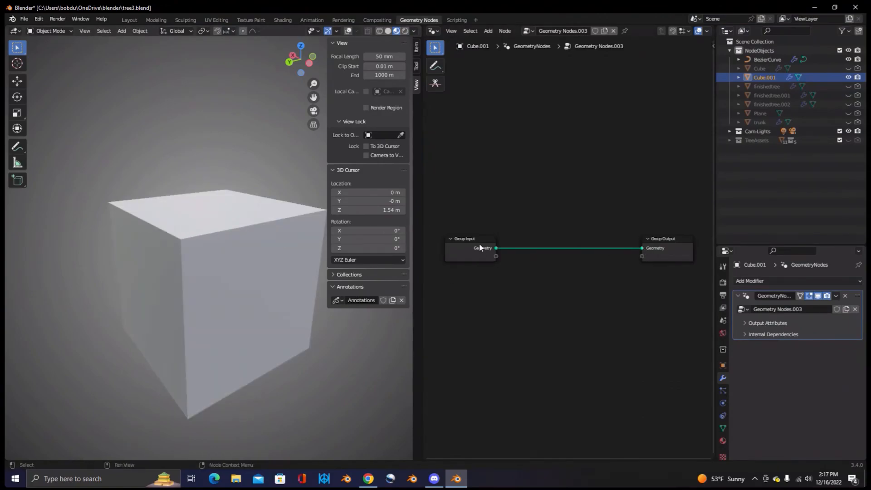
{"action": "left_click_drag", "start_coordinate": [472, 247], "coordinate": [461, 230]}
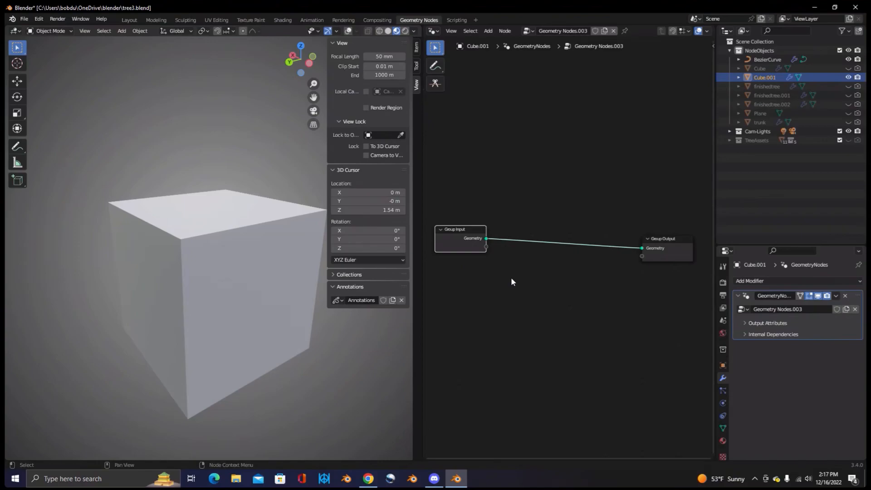
- Add a Curve Line node and place it above the link between the Group Input and Group Output
{"action": "left_click", "coordinate": [488, 31]}
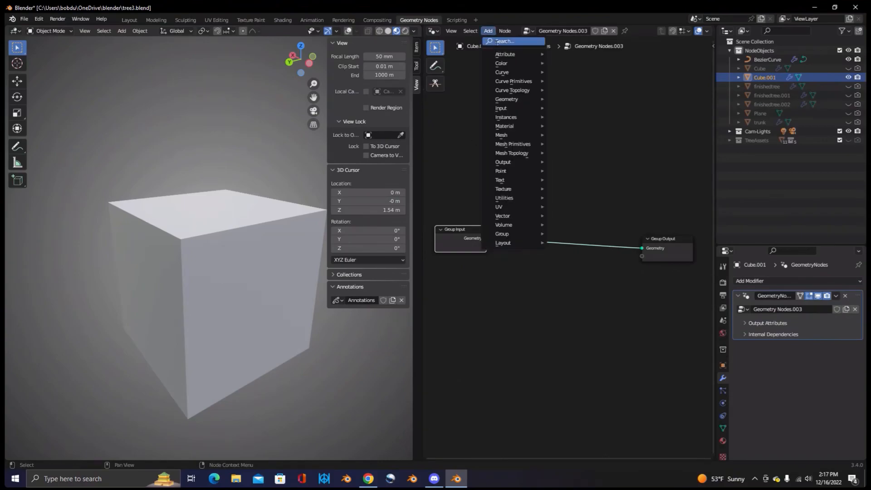
{"action": "left_click", "coordinate": [502, 46]}
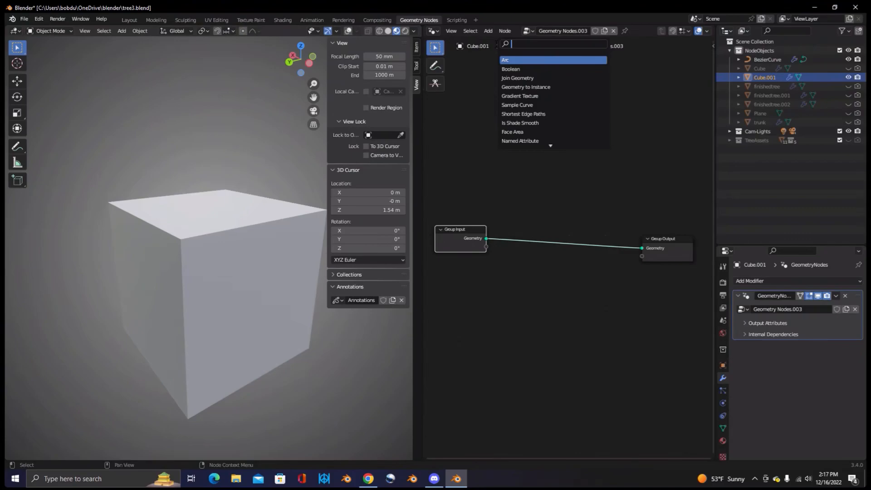
{"action": "type", "text": "line"}
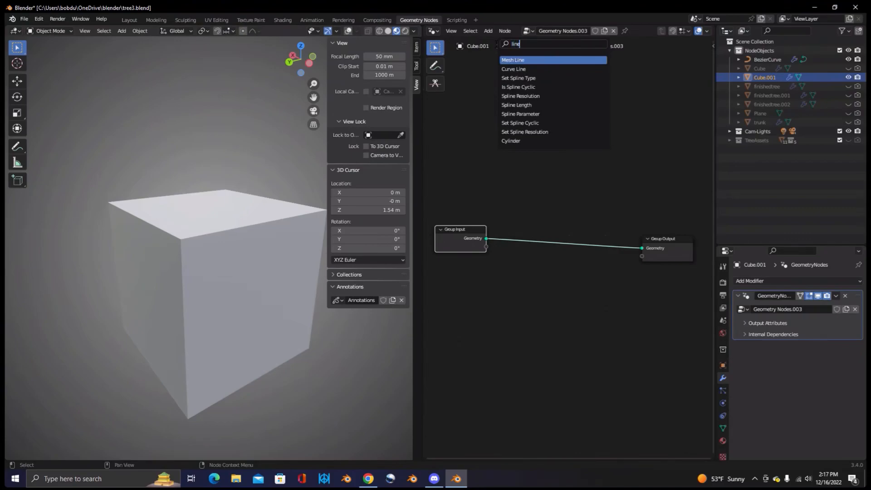
{"action": "left_click", "coordinate": [513, 69]}
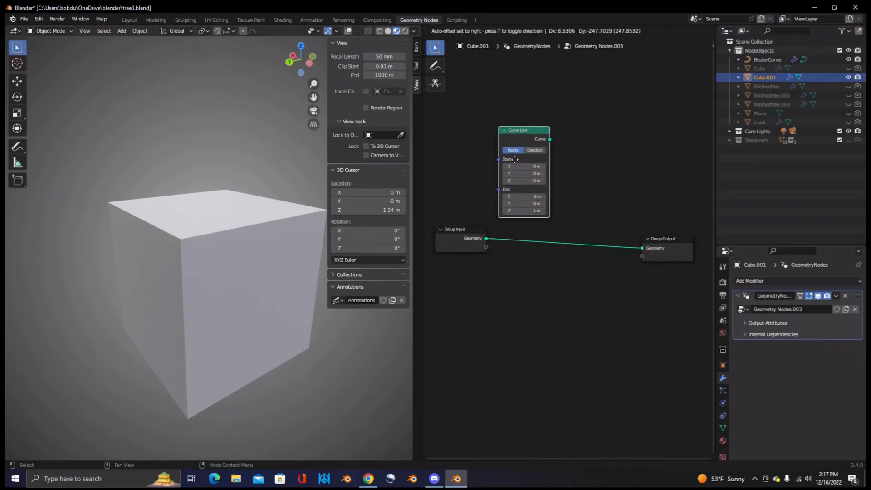
{"action": "left_click", "coordinate": [506, 161]}
- Replace the Group Input link with the Curve Line's Curve output into the Group Output, and show the viewport overlays
{"action": "right_click_drag", "start_coordinate": [567, 223], "coordinate": [550, 290], "text": "ctrl"}
{"action": "left_click_drag", "start_coordinate": [540, 142], "coordinate": [642, 248]}
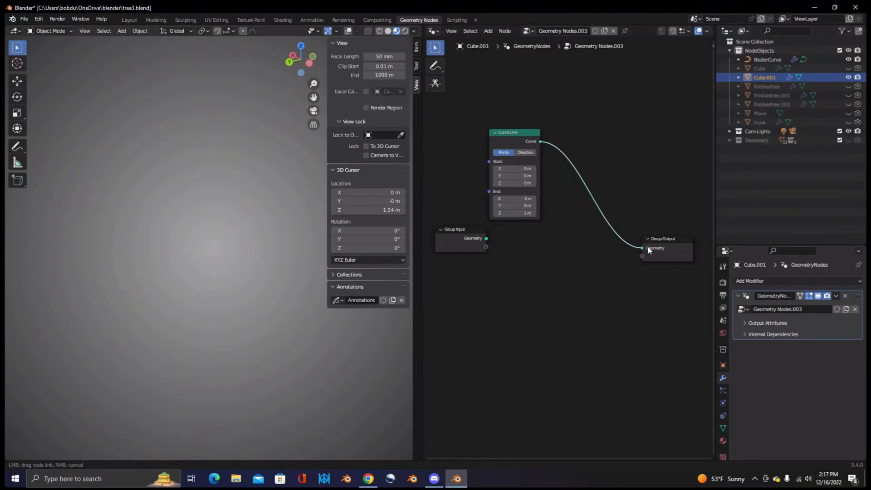
{"action": "left_click", "coordinate": [348, 31]}
{"action": "middle_click_drag", "start_coordinate": [224, 213], "coordinate": [249, 210]}
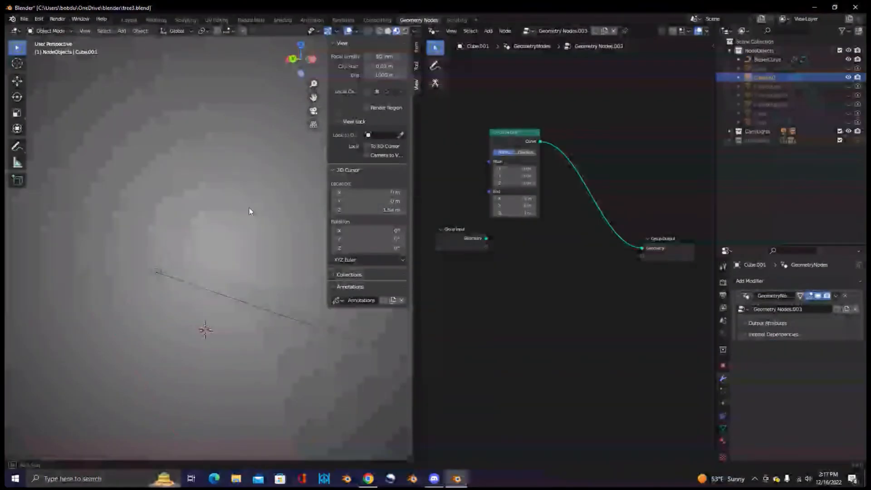
- Switch the Curve Line to Direction mode and set its length to 5 m
{"action": "left_click", "coordinate": [526, 153]}
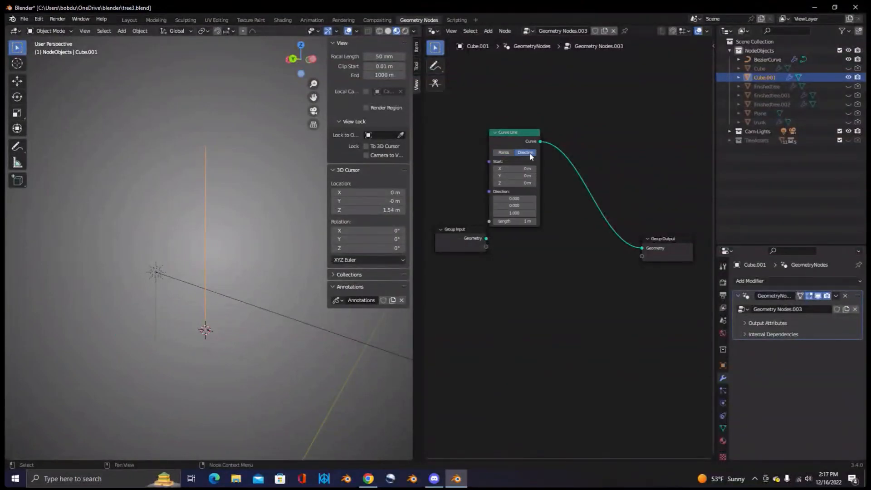
{"action": "left_click", "coordinate": [514, 221]}
{"action": "type", "text": "5"}
{"action": "key", "text": "Return"}
{"action": "scroll", "coordinate": [246, 188], "scroll_direction": "down", "scroll_amount": 3}
{"action": "scroll", "coordinate": [246, 190], "scroll_direction": "down", "scroll_amount": 3}
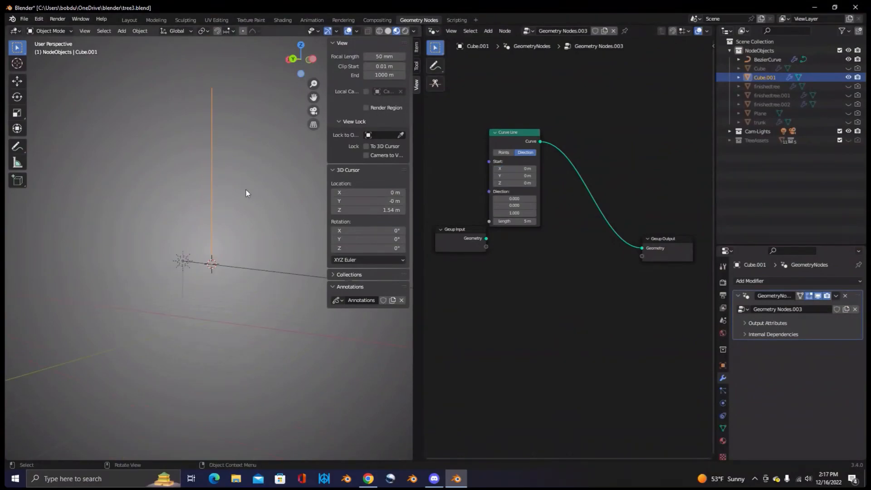
{"action": "scroll", "coordinate": [228, 222], "scroll_direction": "up", "scroll_amount": 5}
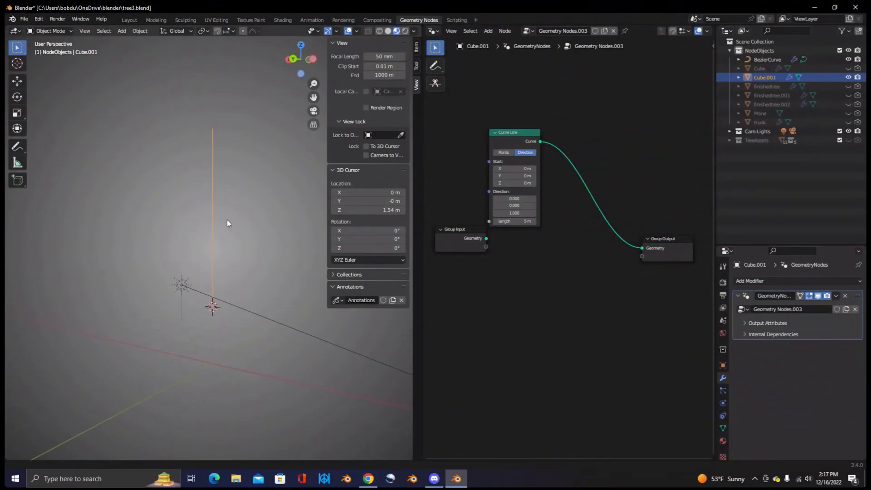
{"action": "middle_click_drag", "start_coordinate": [230, 216], "coordinate": [230, 255], "text": "shift"}
{"action": "scroll", "coordinate": [231, 255], "scroll_direction": "down", "scroll_amount": 1}
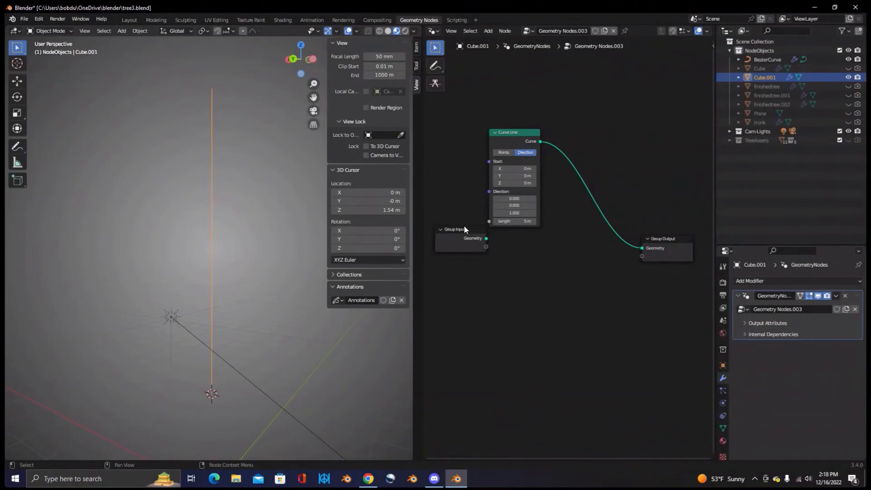
- Move the Group Input and Curve Line nodes down to line up with the Group Output
{"action": "left_click_drag", "start_coordinate": [464, 225], "coordinate": [448, 277]}
{"action": "left_click_drag", "start_coordinate": [527, 141], "coordinate": [509, 207]}
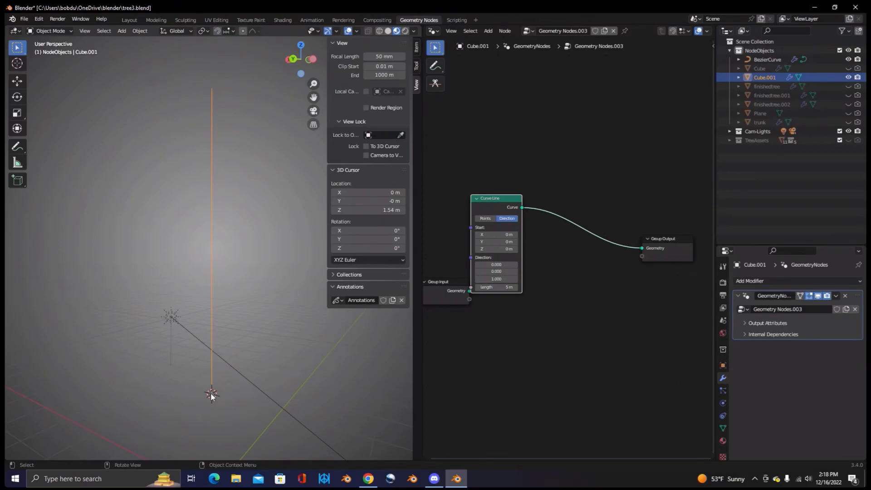
{"action": "left_click", "coordinate": [502, 104]}
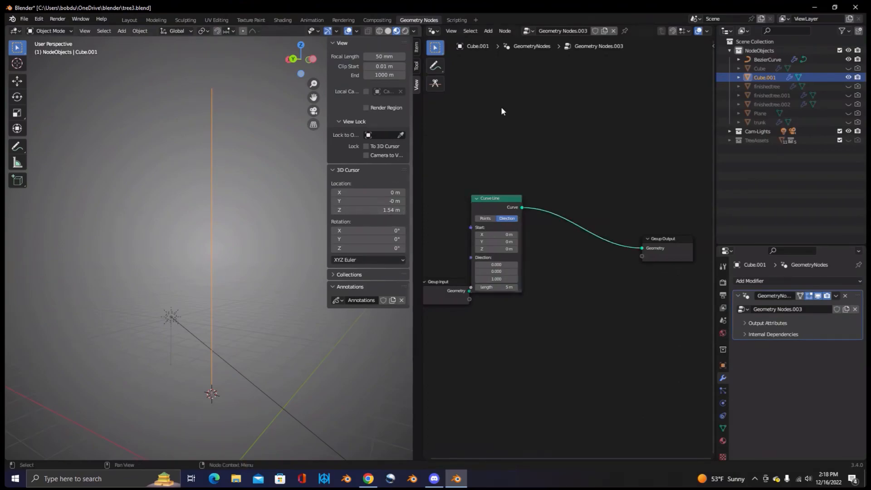
- Insert a Resample Curve node between the Curve Line and the Group Output
{"action": "left_click", "coordinate": [488, 31]}
{"action": "type", "text": "r"}
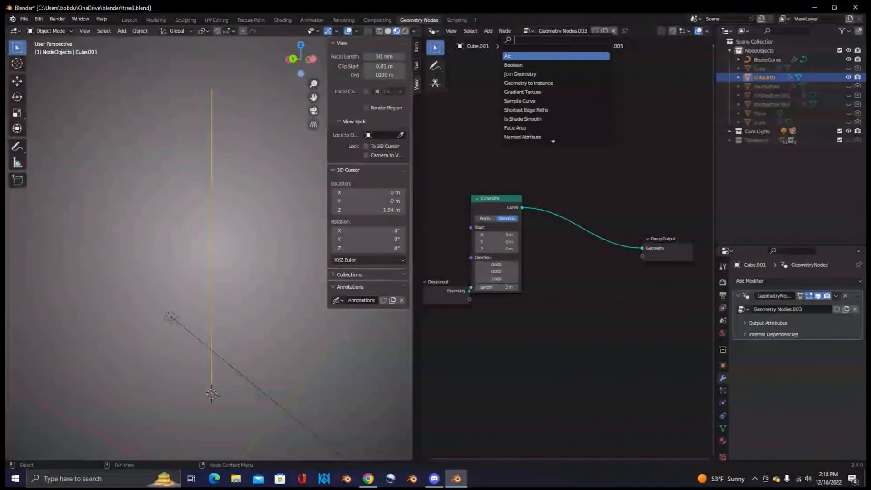
{"action": "type", "text": "es"}
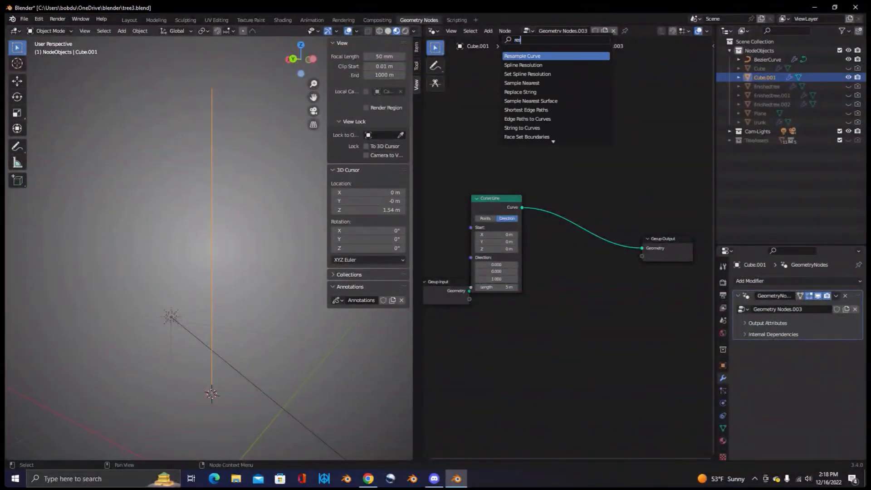
{"action": "key", "text": "Return"}
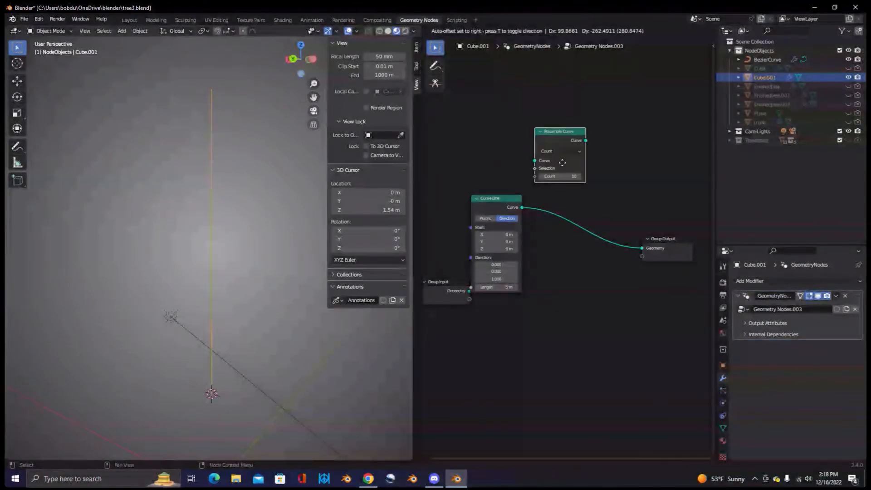
{"action": "left_click", "coordinate": [579, 227]}
{"action": "left_click", "coordinate": [579, 246]}
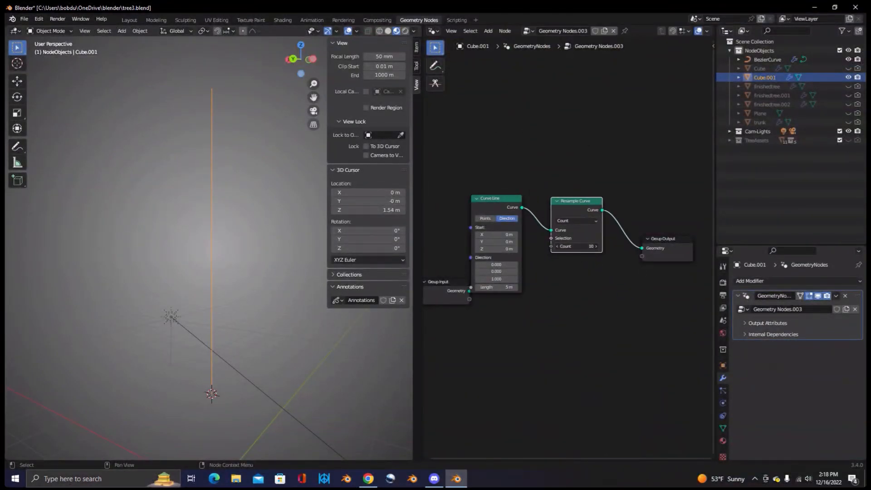
- Set the Resample Curve's Count to 30
{"action": "left_click", "coordinate": [450, 287]}
{"action": "left_click", "coordinate": [428, 293]}
{"action": "left_click", "coordinate": [580, 246]}
{"action": "type", "text": "30"}
{"action": "key", "text": "Return"}
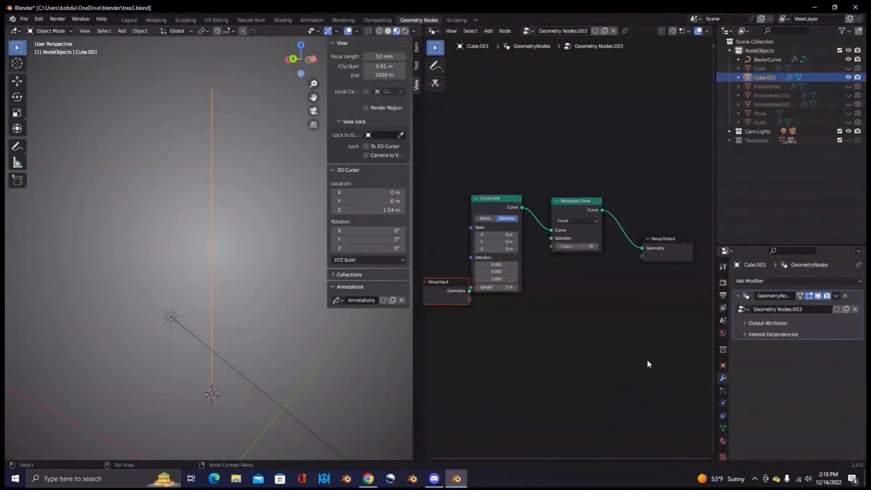
- Place the Group Input below the Curve Line and expose the Resample Curve's Count as a group input
{"action": "left_click_drag", "start_coordinate": [455, 282], "coordinate": [463, 324]}
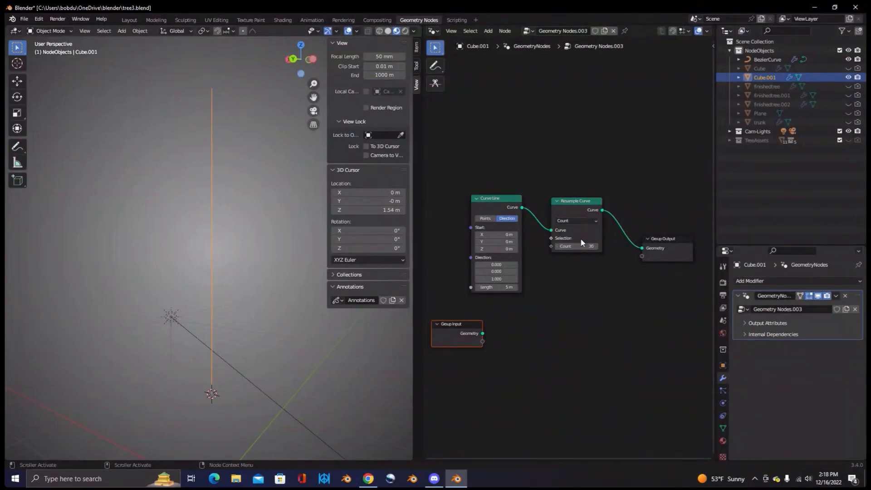
{"action": "left_click_drag", "start_coordinate": [552, 247], "coordinate": [478, 344]}
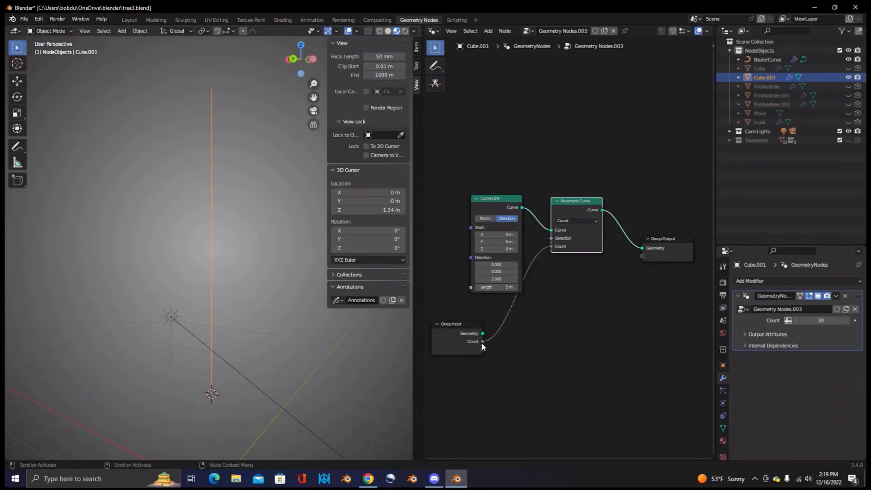
{"action": "left_click", "coordinate": [458, 333]}
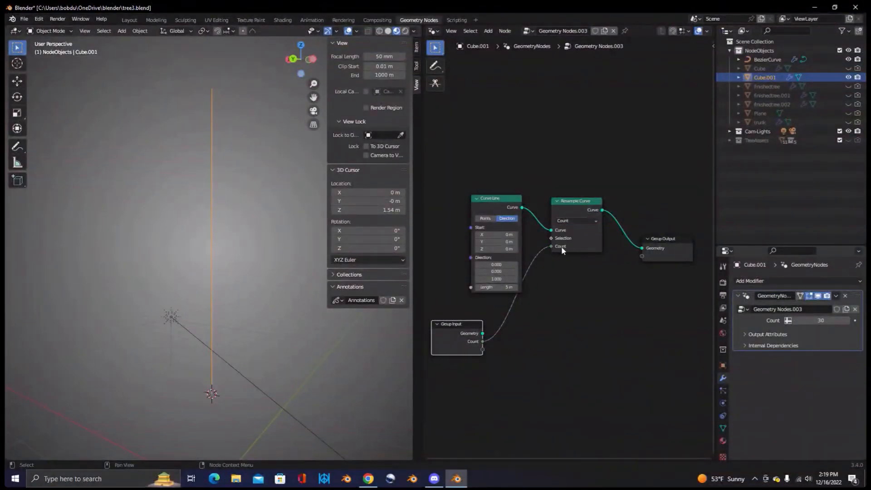
{"action": "left_click_drag", "start_coordinate": [464, 322], "coordinate": [469, 319]}
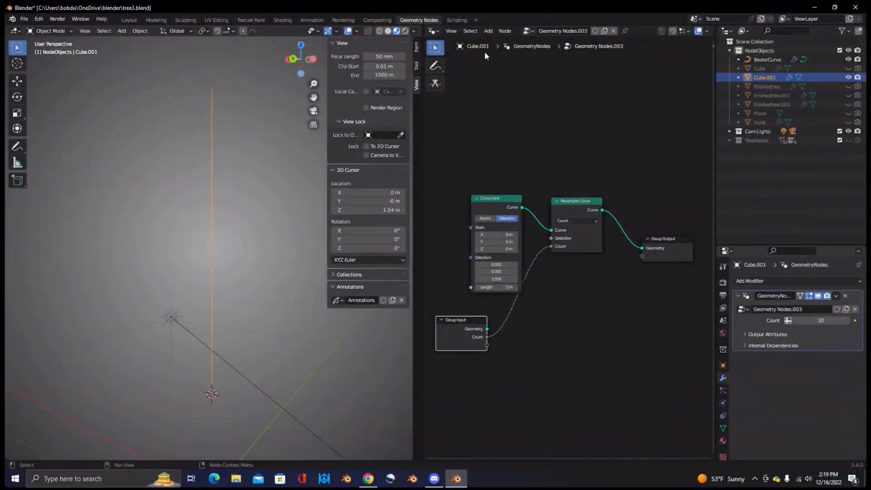
- Add a Noise Texture node and place it below and beyond the Resample Curve node
{"action": "left_click", "coordinate": [488, 32]}
{"action": "left_click", "coordinate": [497, 42]}
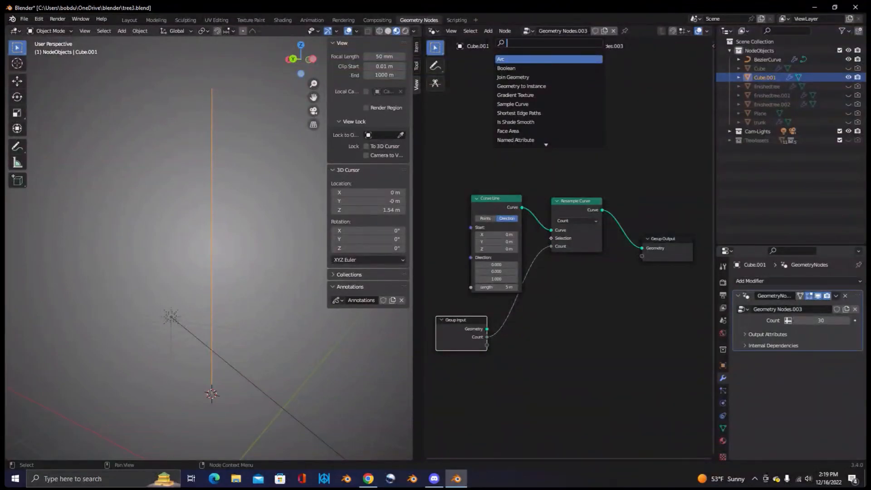
{"action": "type", "text": "no"}
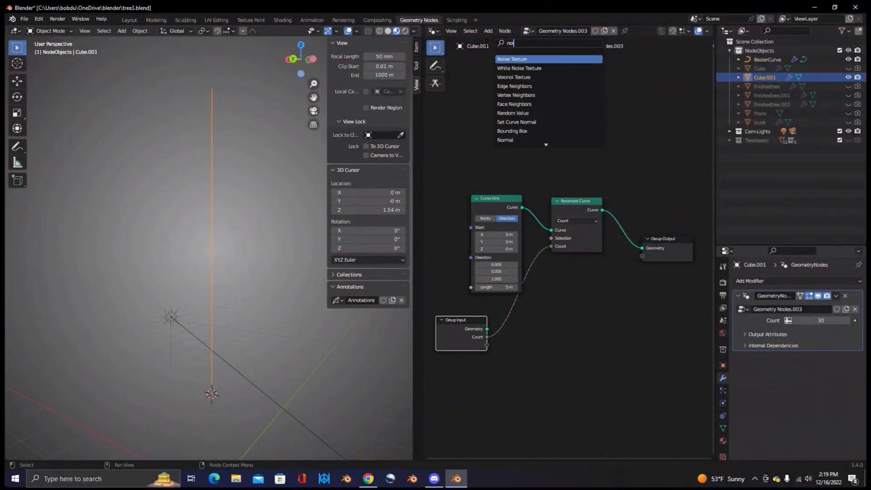
{"action": "left_click", "coordinate": [518, 59]}
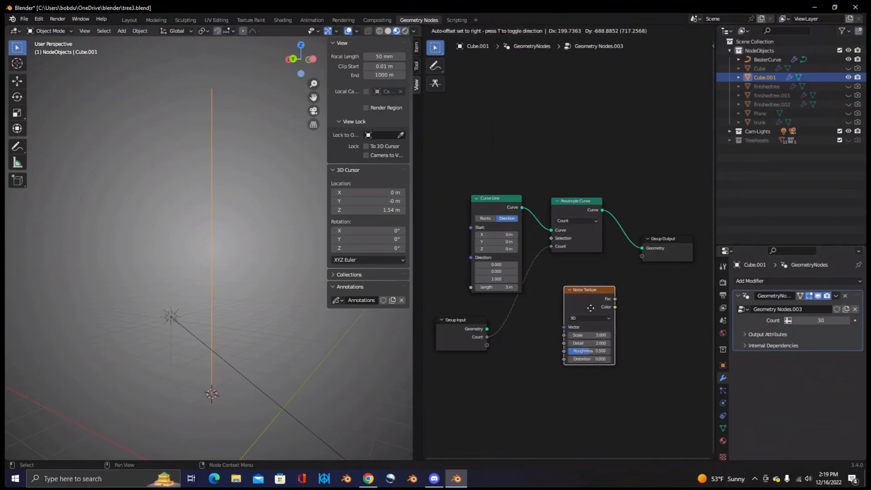
{"action": "left_click", "coordinate": [618, 297]}
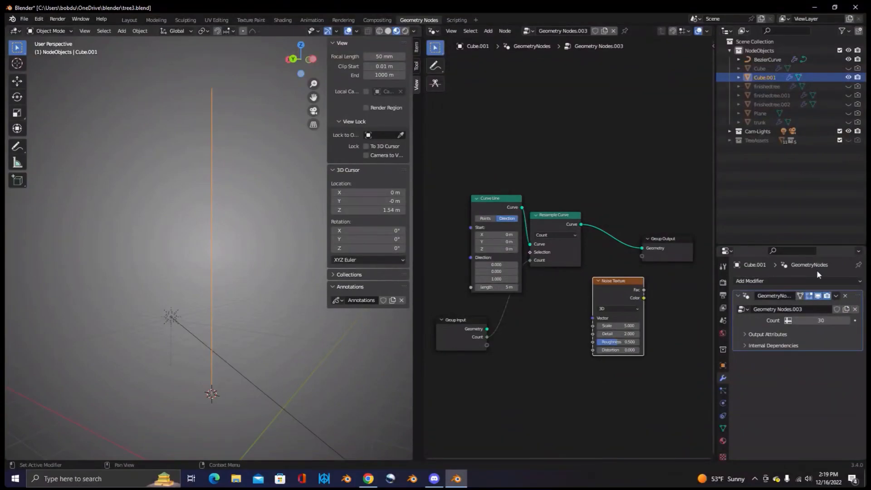
{"action": "left_click", "coordinate": [557, 142]}
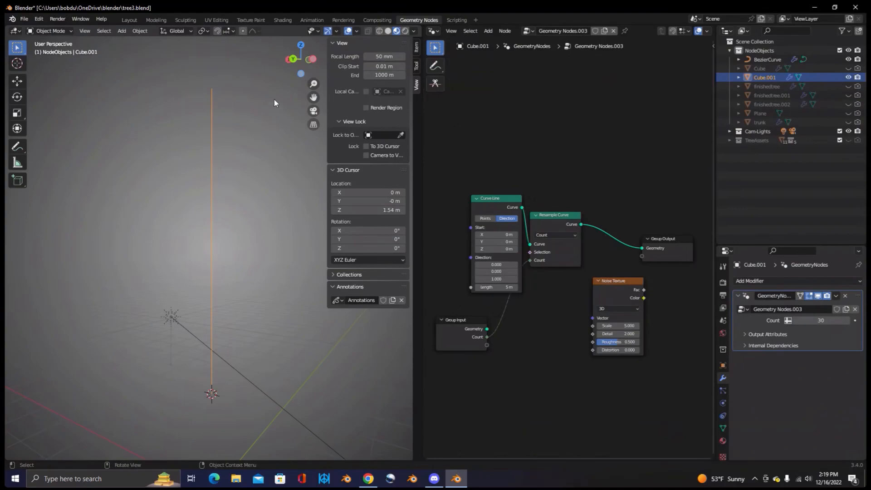
- Insert a Set Position node between the Resample Curve and Group Output, and feed its Offset from the Noise Texture
{"action": "left_click", "coordinate": [488, 30]}
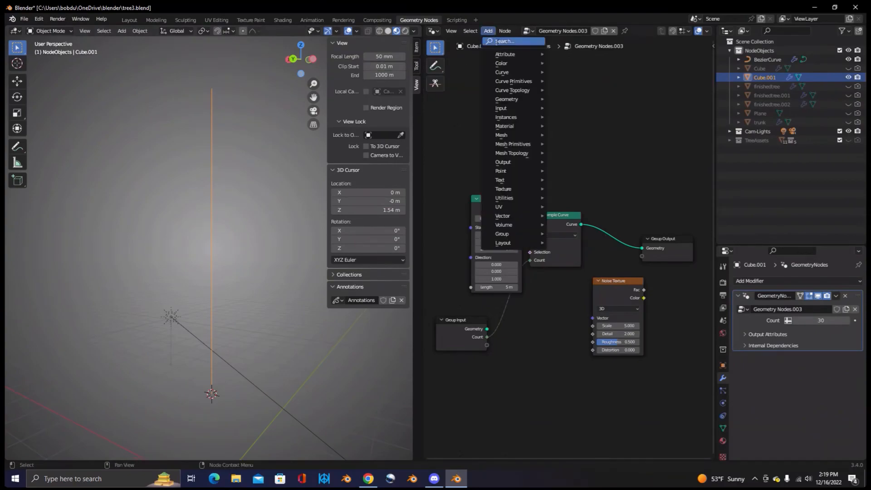
{"action": "left_click", "coordinate": [496, 41]}
{"action": "type", "text": "set"}
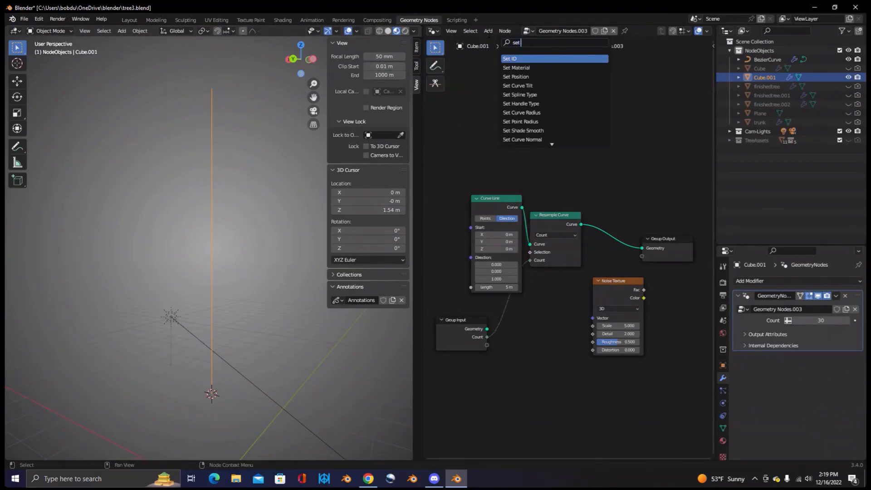
{"action": "type", "text": " po"}
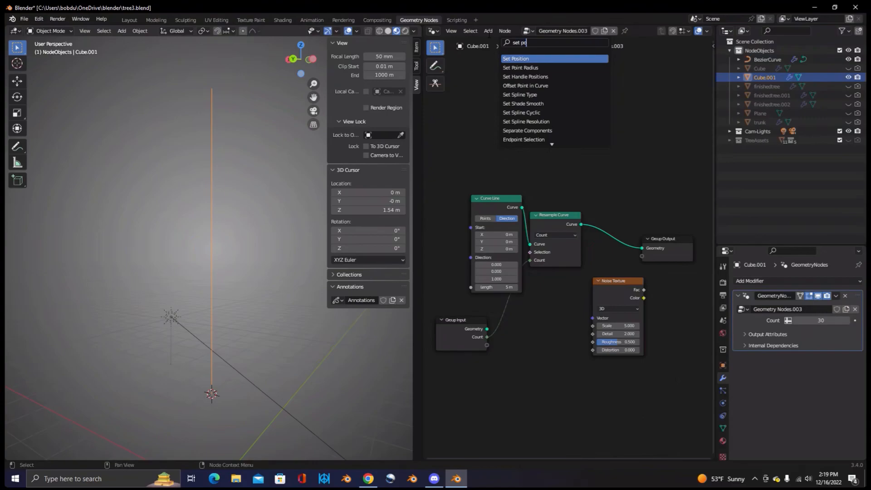
{"action": "left_click", "coordinate": [515, 59]}
{"action": "left_click", "coordinate": [610, 233]}
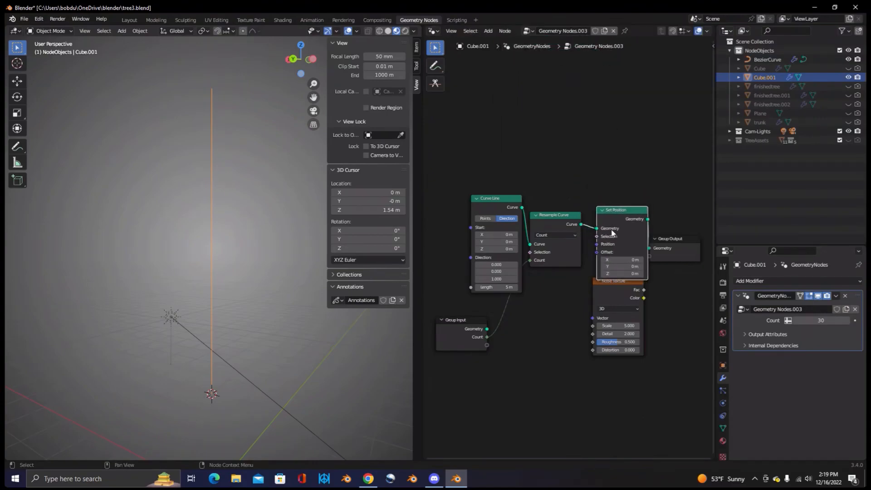
{"action": "left_click_drag", "start_coordinate": [608, 287], "coordinate": [611, 253]}
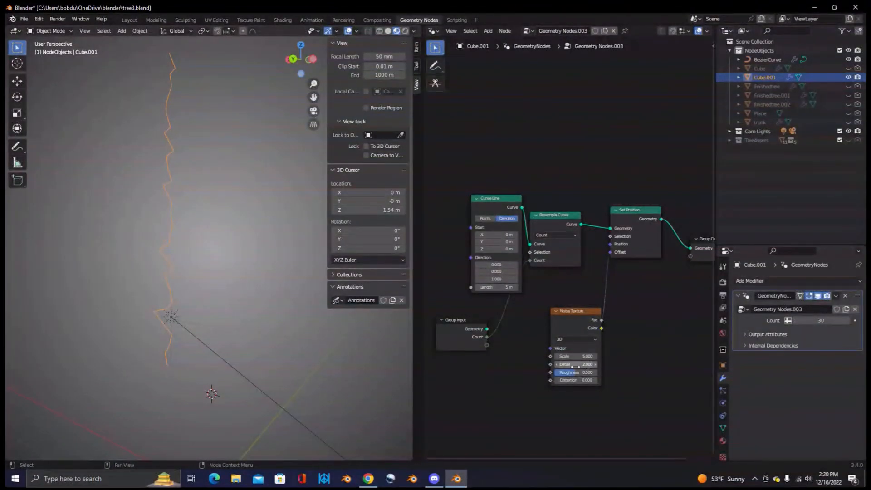
- Set the Noise Texture's Scale to 0.470 and the modifier's Count to 27
{"action": "left_click_drag", "start_coordinate": [574, 356], "coordinate": [494, 357]}
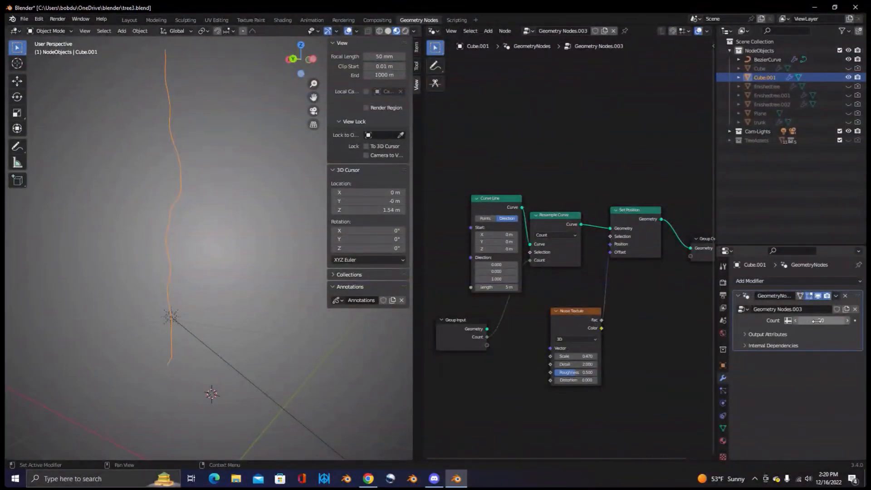
{"action": "mouse_move", "coordinate": [803, 320]}
{"action": "left_mouse_down"}
{"action": "mouse_move", "coordinate": [780, 320]}
{"action": "mouse_move", "coordinate": [810, 320]}
{"action": "mouse_move", "coordinate": [801, 320]}
{"action": "left_mouse_up"}
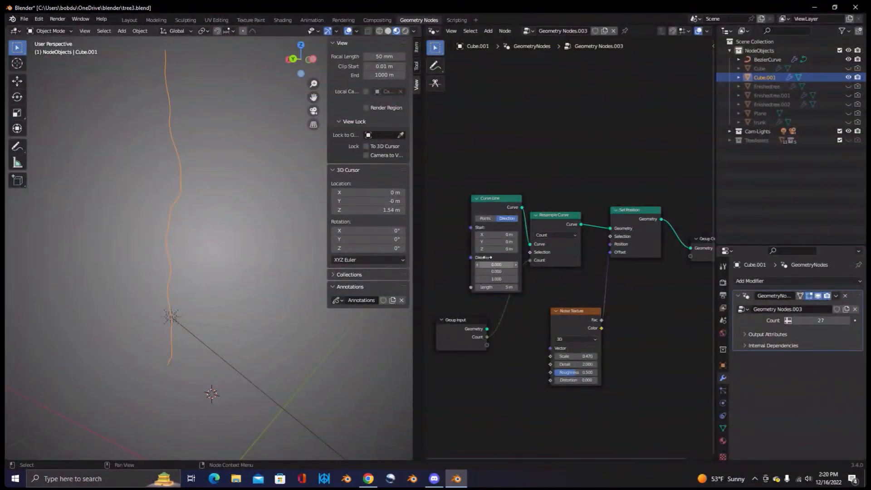
- Space out the Curve Line, Resample Curve and Noise Texture nodes, and set the Noise Texture's Scale to 1.370
{"action": "left_click_drag", "start_coordinate": [509, 202], "coordinate": [478, 214]}
{"action": "left_click_drag", "start_coordinate": [551, 217], "coordinate": [541, 211]}
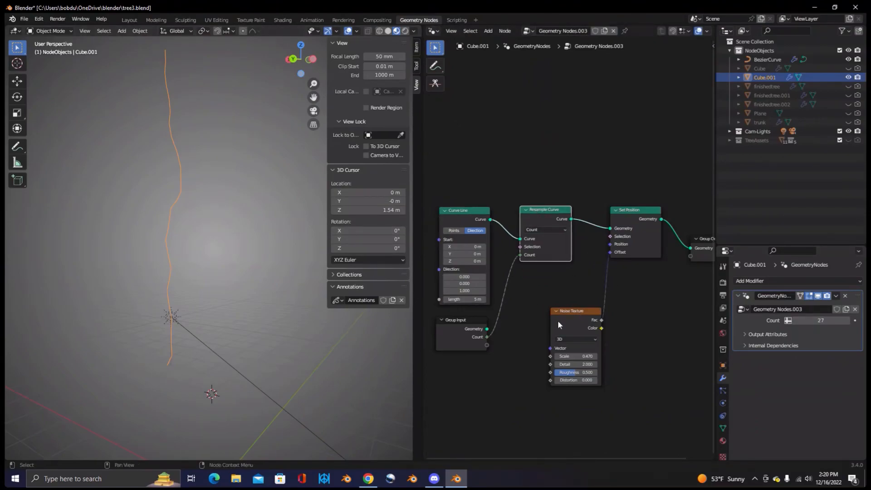
{"action": "middle_click_drag", "start_coordinate": [214, 314], "coordinate": [192, 353]}
{"action": "left_click", "coordinate": [301, 50]}
{"action": "scroll", "coordinate": [227, 244], "scroll_direction": "up", "scroll_amount": 5}
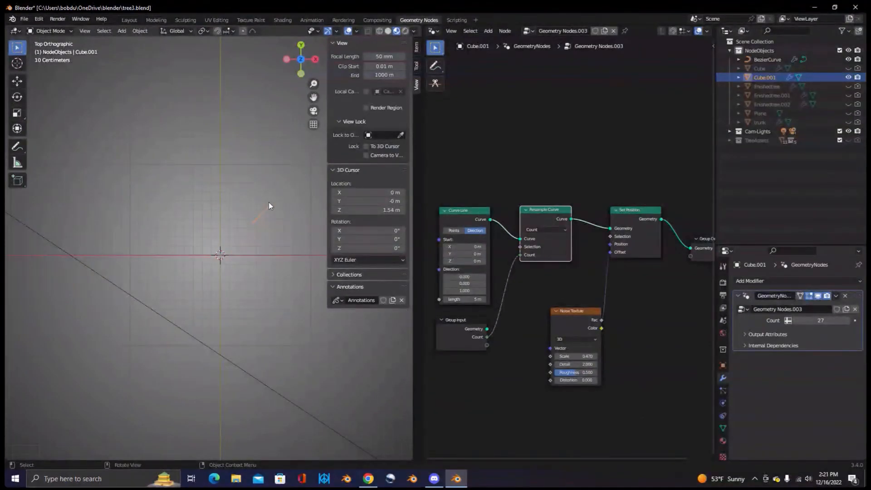
{"action": "left_click_drag", "start_coordinate": [575, 356], "coordinate": [595, 357]}
{"action": "left_click_drag", "start_coordinate": [584, 309], "coordinate": [574, 299]}
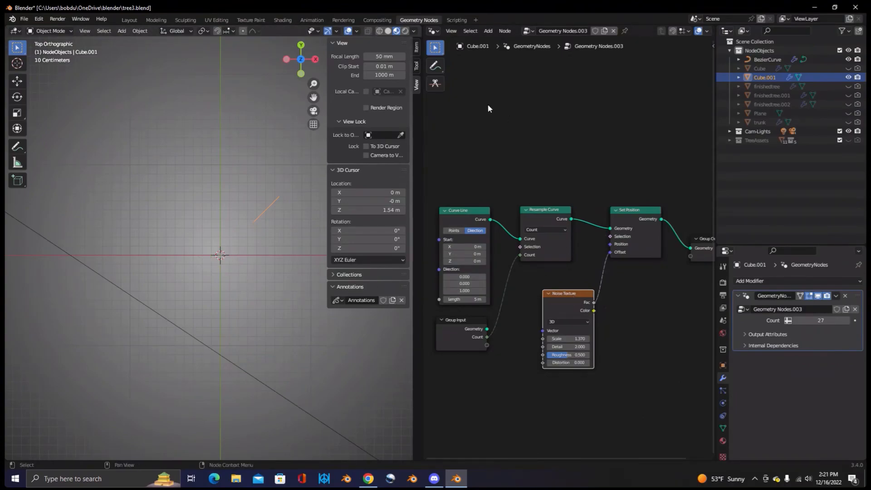
- Insert a Map Range node on the link between the Noise Texture's Fac output and the Set Position's Offset
{"action": "left_click", "coordinate": [488, 31]}
{"action": "type", "text": "re"}
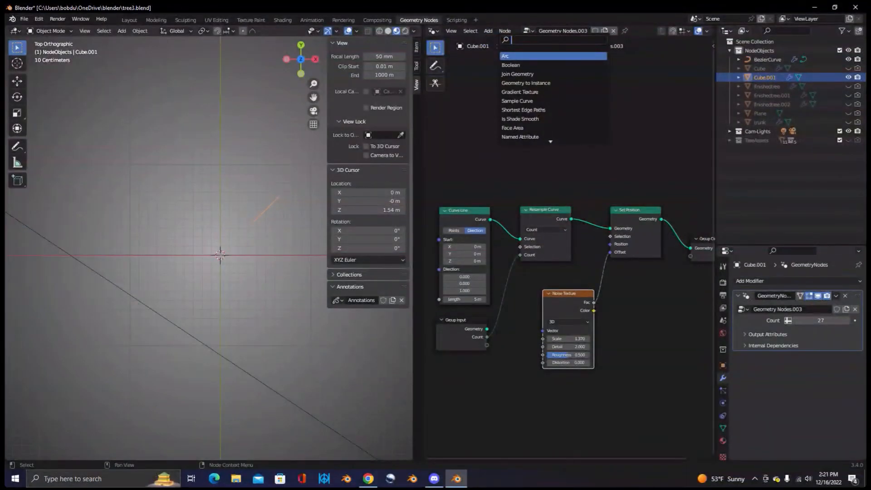
{"action": "type", "text": "m"}
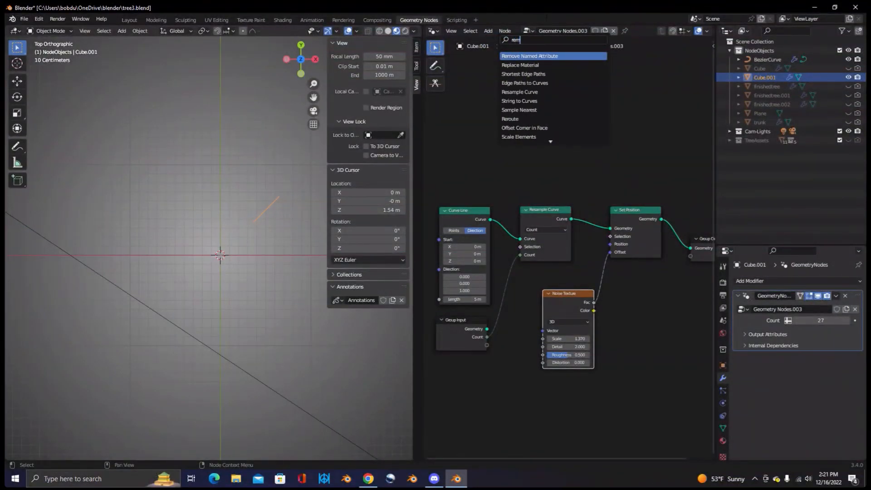
{"action": "key", "text": "BackSpace"}
{"action": "key", "text": "BackSpace"}
{"action": "key", "text": "BackSpace"}
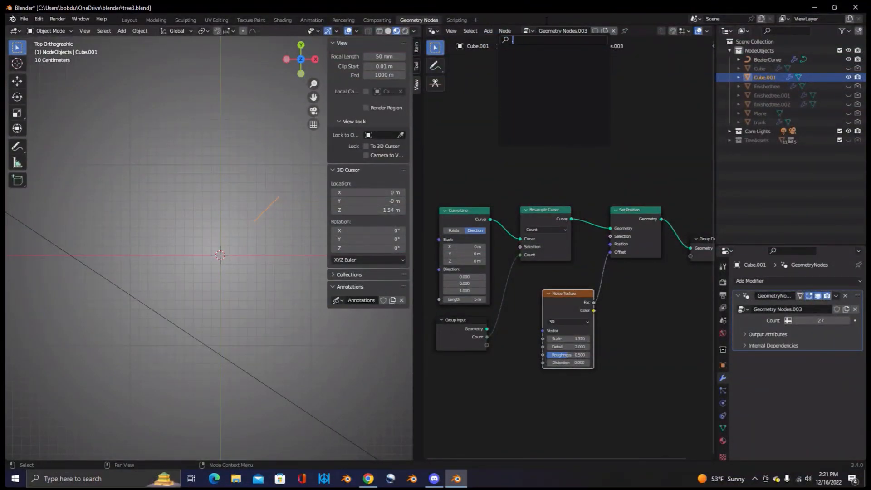
{"action": "type", "text": "ma"}
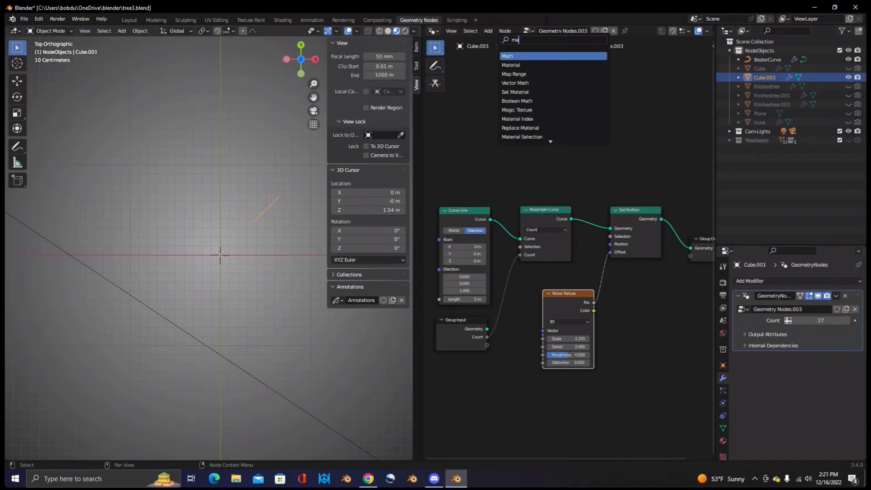
{"action": "type", "text": "p"}
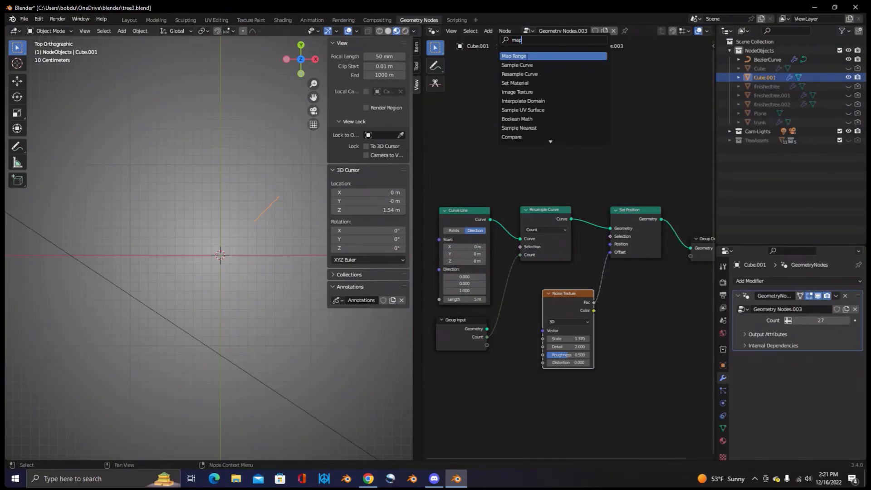
{"action": "left_click", "coordinate": [543, 55]}
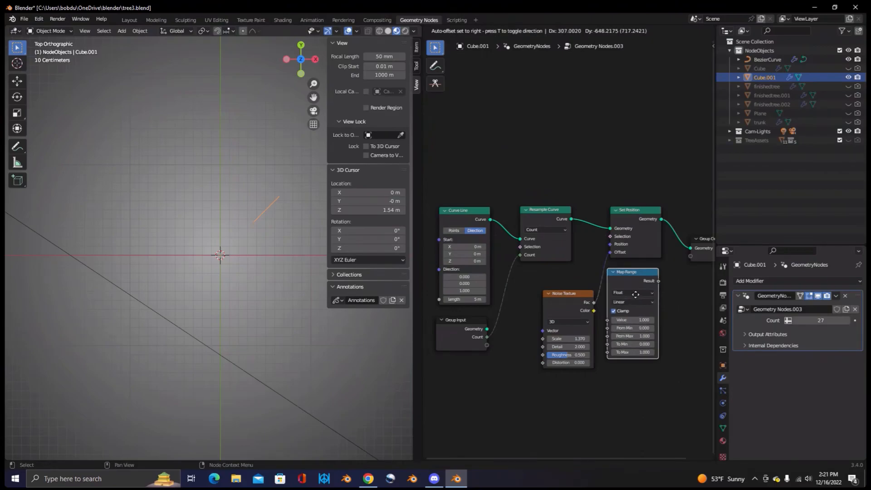
{"action": "left_click", "coordinate": [651, 293]}
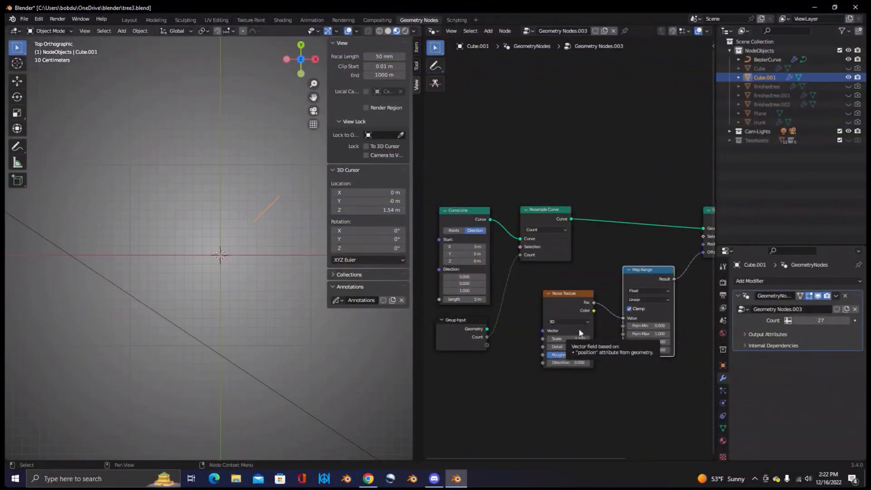
- Shift the Noise Texture slightly away from the Map Range node and set the Map Range's To Min to -1
{"action": "left_click_drag", "start_coordinate": [580, 293], "coordinate": [573, 291]}
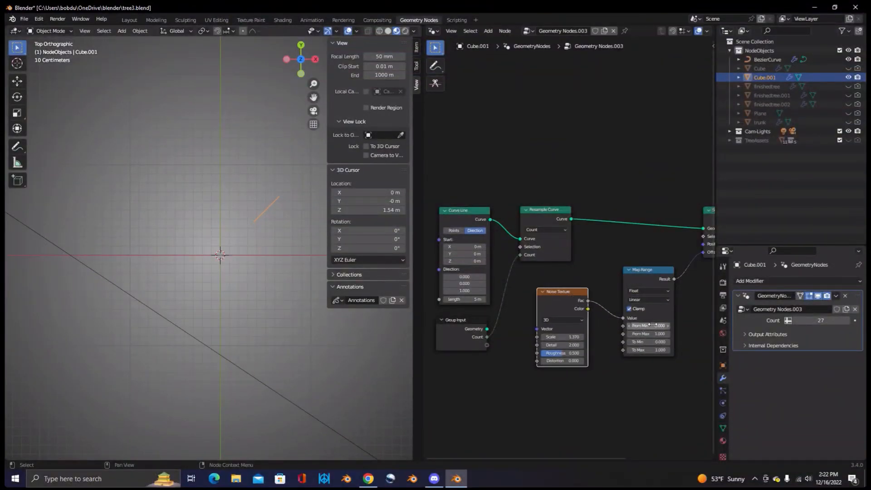
{"action": "left_click", "coordinate": [653, 342]}
{"action": "type", "text": "-1"}
{"action": "key", "text": "Tab"}
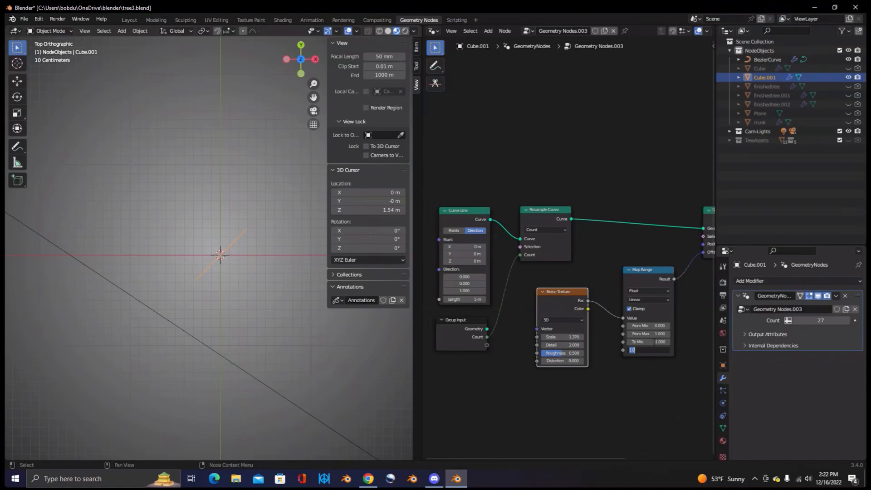
{"action": "key", "text": "Return"}
- Set the Z location of Cube.001 to 0 m
{"action": "middle_click_drag", "start_coordinate": [127, 255], "coordinate": [210, 377]}
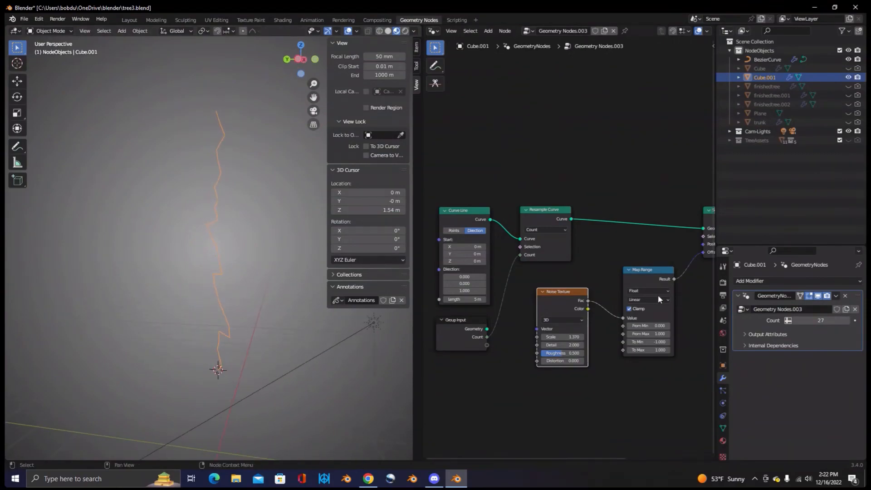
{"action": "left_click", "coordinate": [723, 366]}
{"action": "left_click", "coordinate": [813, 326]}
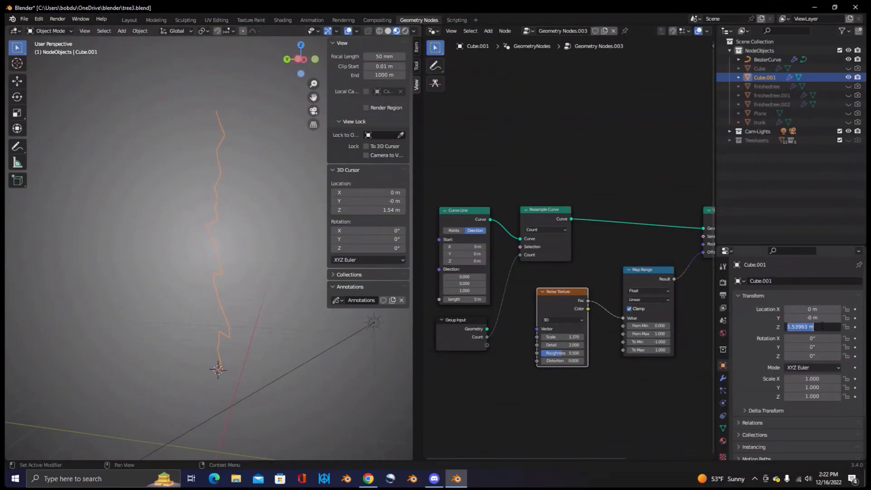
{"action": "type", "text": "0"}
{"action": "key", "text": "Tab"}
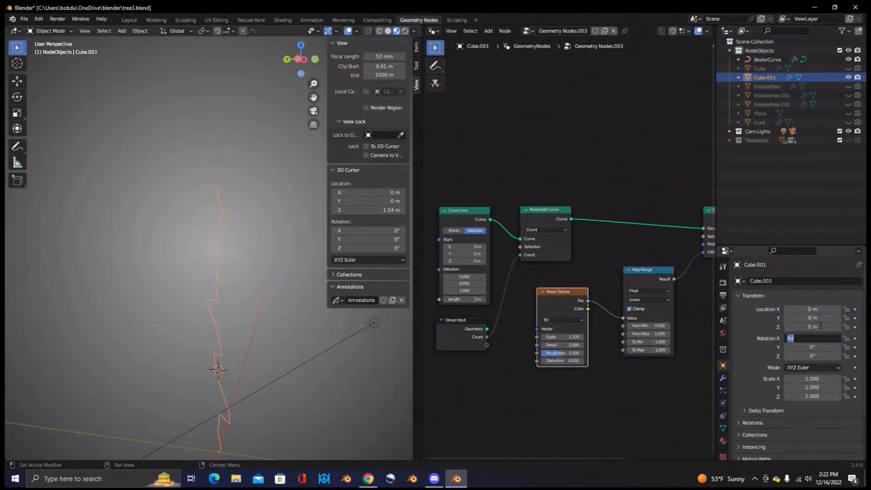
{"action": "key", "text": "Return"}
- Set the Noise Texture's Scale to 1.470
{"action": "middle_click_drag", "start_coordinate": [245, 339], "coordinate": [266, 277]}
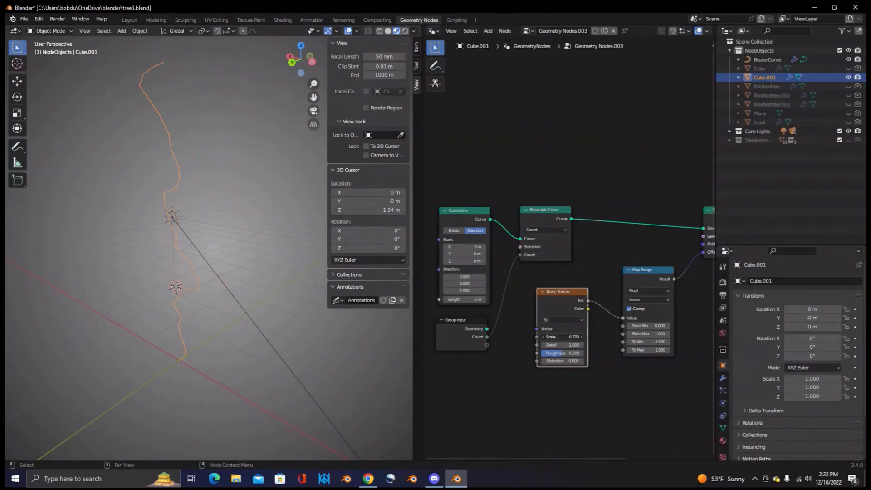
{"action": "mouse_move", "coordinate": [563, 338]}
{"action": "left_mouse_down"}
{"action": "mouse_move", "coordinate": [551, 338]}
{"action": "mouse_move", "coordinate": [564, 337]}
{"action": "left_mouse_up"}
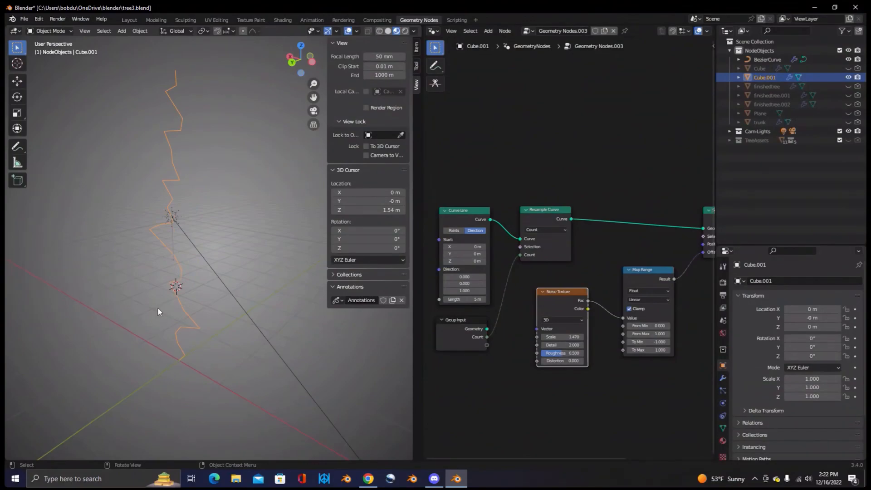
{"action": "middle_click_drag", "start_coordinate": [149, 306], "coordinate": [121, 330]}
- Examine the displaced curve from several angles and from above to see which direction the noise offsets it
{"action": "middle_click_drag", "start_coordinate": [570, 391], "coordinate": [555, 385]}
{"action": "middle_click_drag", "start_coordinate": [162, 318], "coordinate": [222, 293]}
{"action": "mouse_move", "coordinate": [597, 372]}
{"action": "middle_mouse_down"}
{"action": "mouse_move", "coordinate": [589, 366]}
{"action": "mouse_move", "coordinate": [608, 364]}
{"action": "middle_mouse_up"}
{"action": "middle_click_drag", "start_coordinate": [191, 334], "coordinate": [229, 311]}
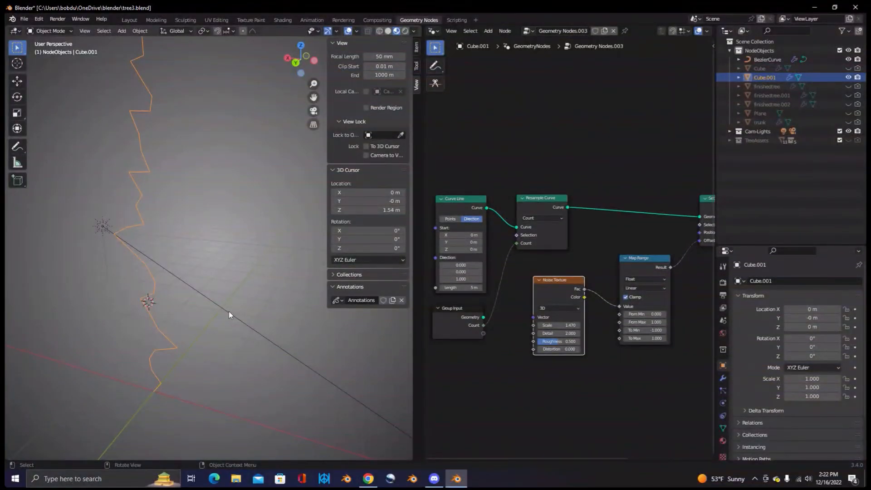
{"action": "middle_click_drag", "start_coordinate": [228, 311], "coordinate": [227, 239]}
{"action": "left_click", "coordinate": [300, 52]}
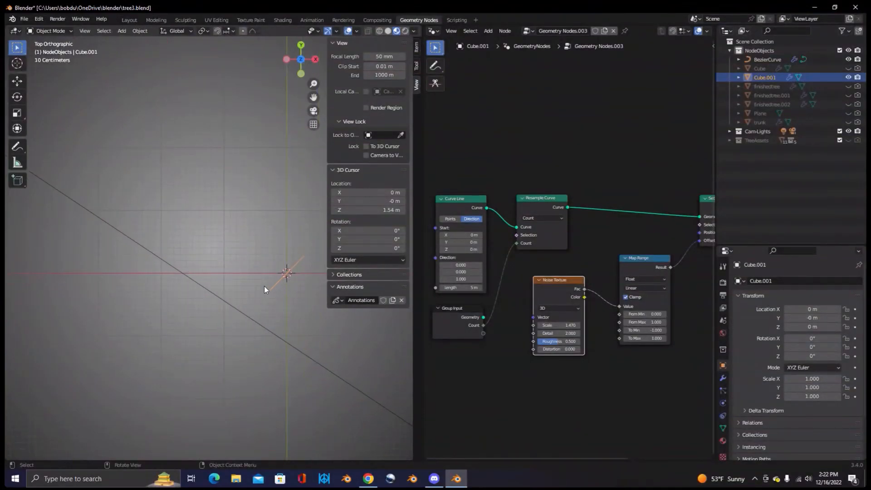
{"action": "scroll", "coordinate": [285, 281], "scroll_direction": "up", "scroll_amount": 6}
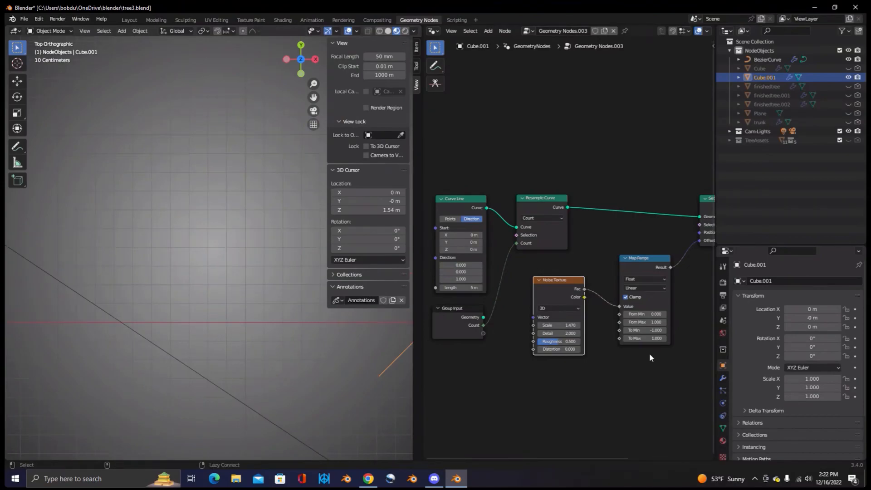
{"action": "middle_click_drag", "start_coordinate": [655, 364], "coordinate": [650, 367]}
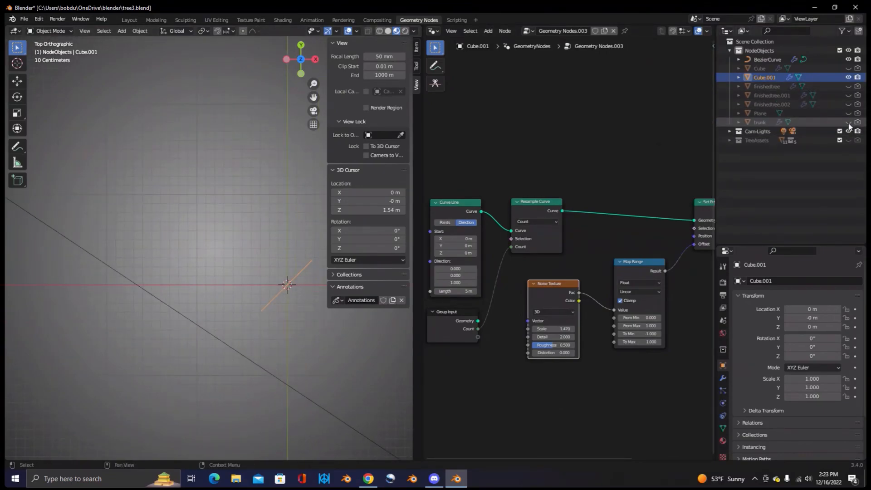
- Show the trunk object temporarily to compare its shape with the displaced curve, and hide it again
{"action": "left_click", "coordinate": [848, 122]}
{"action": "middle_click_drag", "start_coordinate": [291, 272], "coordinate": [259, 185]}
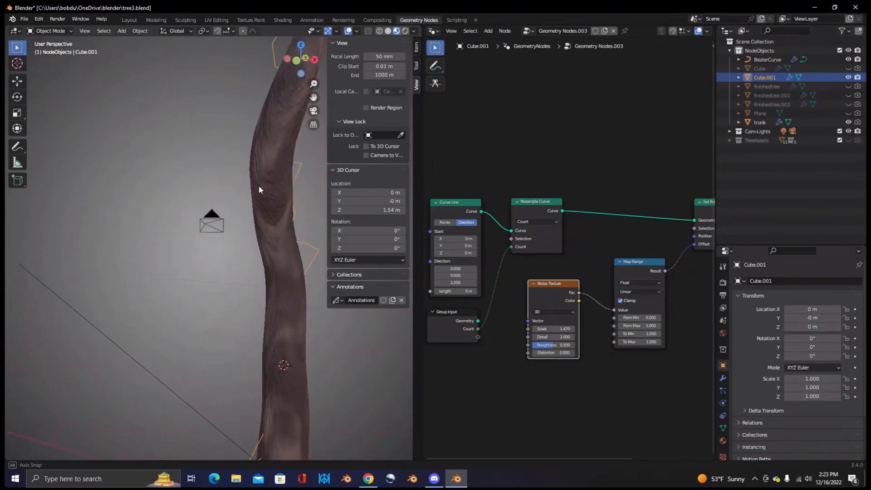
{"action": "scroll", "coordinate": [259, 186], "scroll_direction": "down", "scroll_amount": 4}
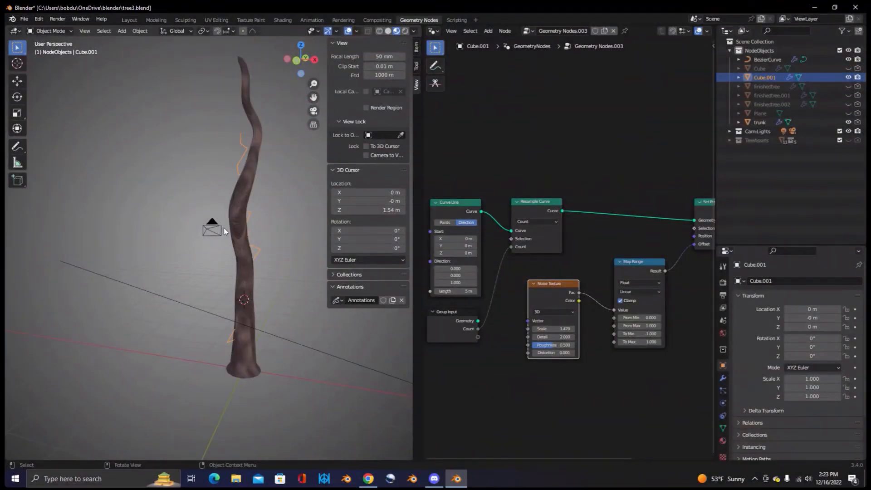
{"action": "middle_click_drag", "start_coordinate": [265, 364], "coordinate": [301, 350]}
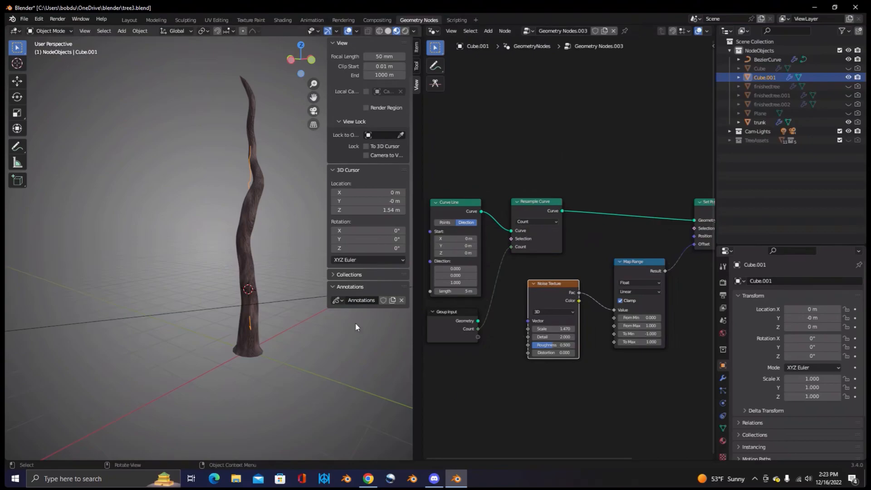
{"action": "left_click", "coordinate": [848, 122]}
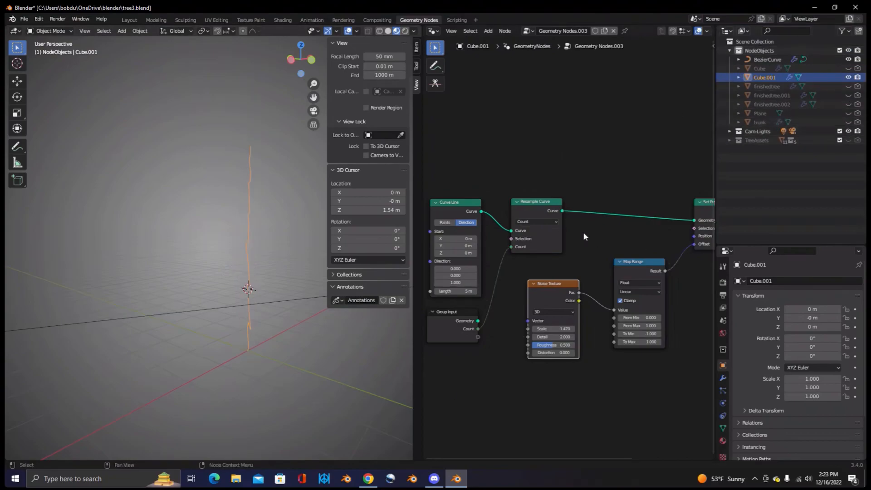
- Disconnect the Map Range's Result from the Set Position's Offset
{"action": "middle_click_drag", "start_coordinate": [268, 281], "coordinate": [275, 285]}
{"action": "scroll", "coordinate": [626, 352], "scroll_direction": "down", "scroll_amount": 4}
{"action": "middle_click_drag", "start_coordinate": [628, 353], "coordinate": [566, 362]}
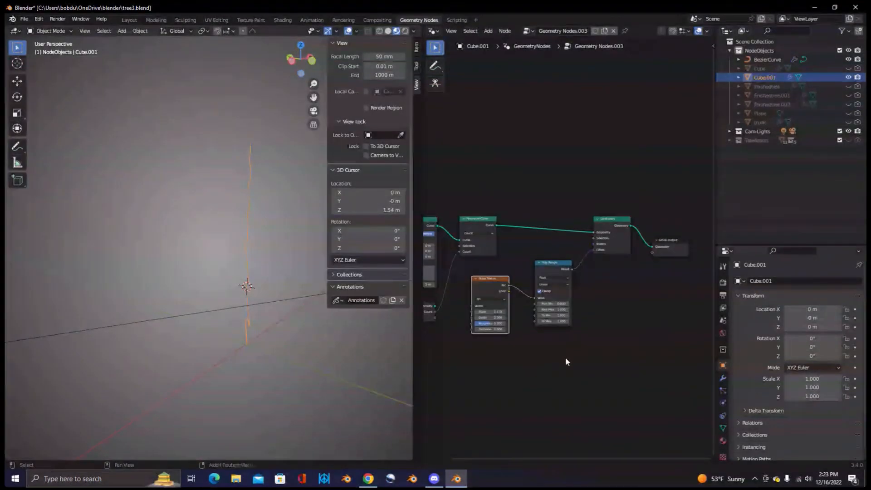
{"action": "scroll", "coordinate": [590, 253], "scroll_direction": "up", "scroll_amount": 4}
{"action": "left_click_drag", "start_coordinate": [602, 250], "coordinate": [603, 263]}
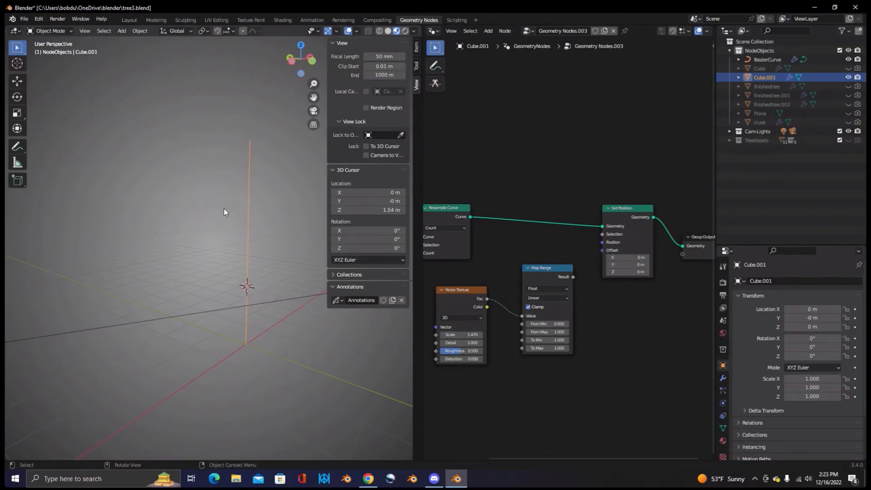
- Add a Combine XYZ node below the Set Position node and connect its Vector output to the Set Position's Offset
{"action": "left_click", "coordinate": [300, 45]}
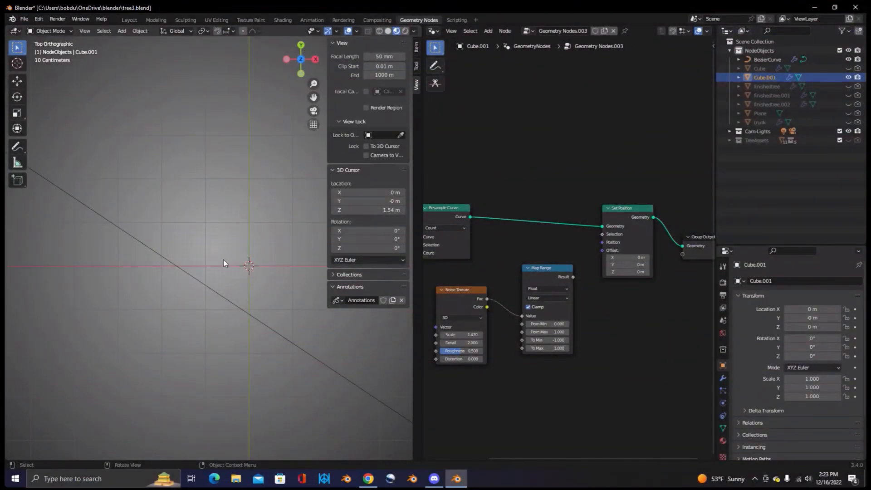
{"action": "middle_click_drag", "start_coordinate": [257, 185], "coordinate": [228, 428]}
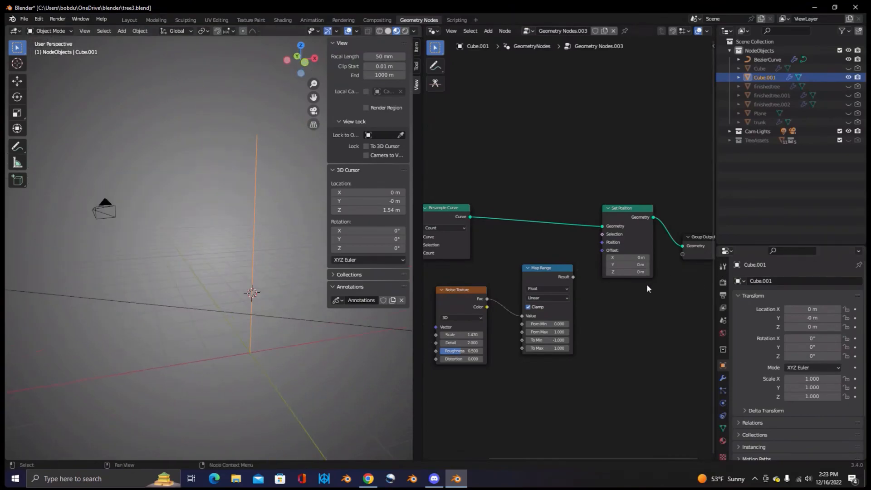
{"action": "middle_click_drag", "start_coordinate": [362, 331], "coordinate": [254, 372]}
{"action": "middle_click_drag", "start_coordinate": [252, 250], "coordinate": [306, 266]}
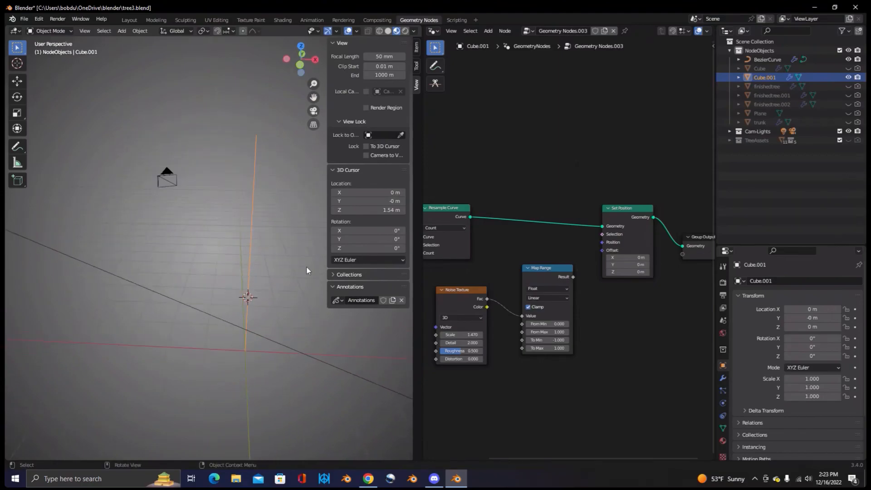
{"action": "left_click", "coordinate": [489, 33]}
{"action": "left_click", "coordinate": [494, 41]}
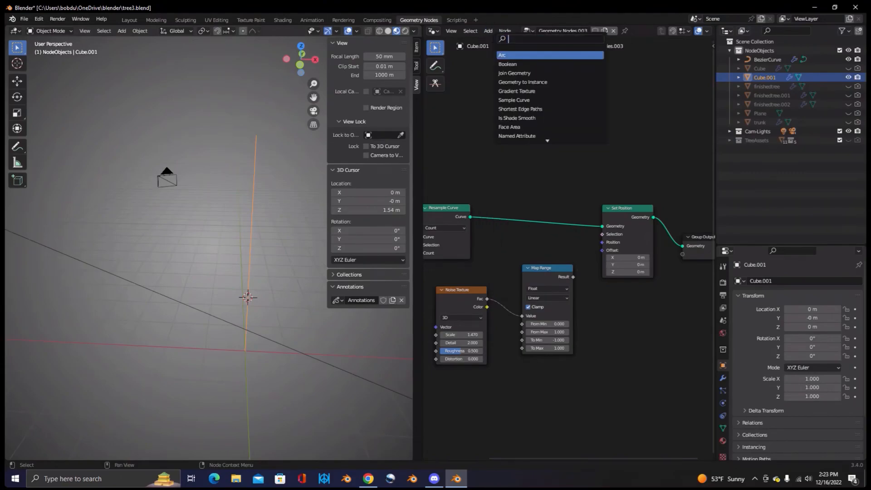
{"action": "type", "text": "x"}
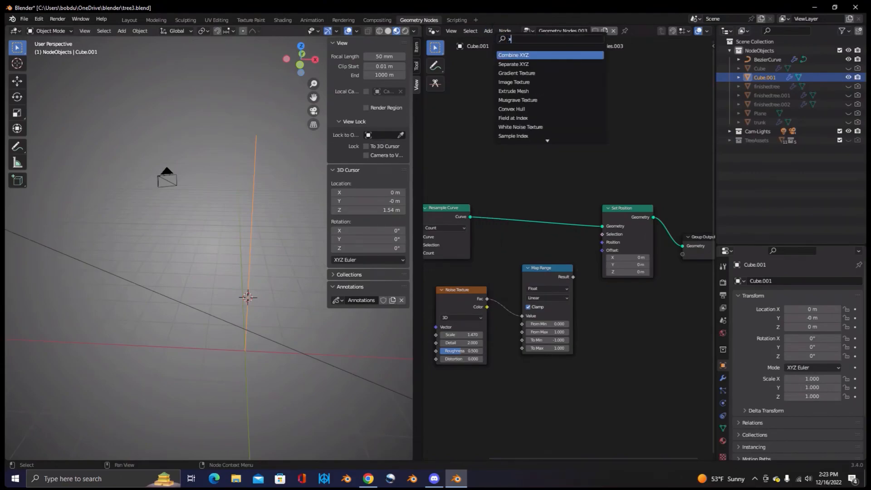
{"action": "type", "text": "yz"}
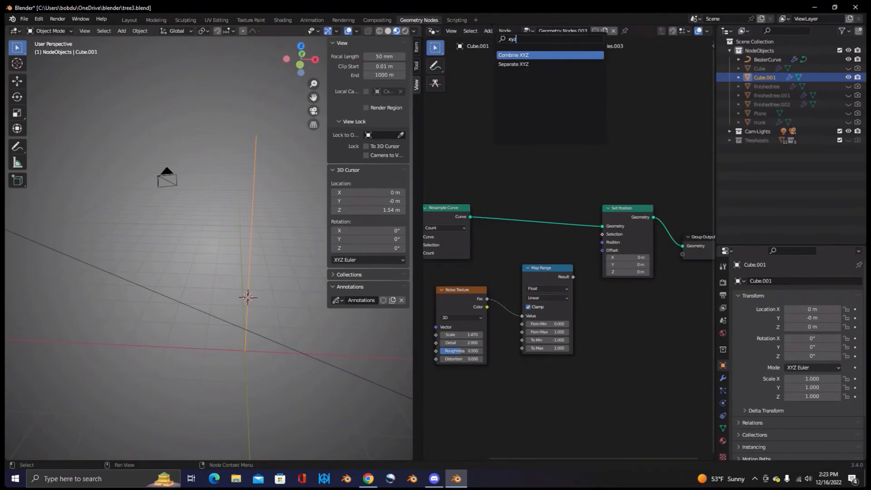
{"action": "left_click", "coordinate": [544, 56]}
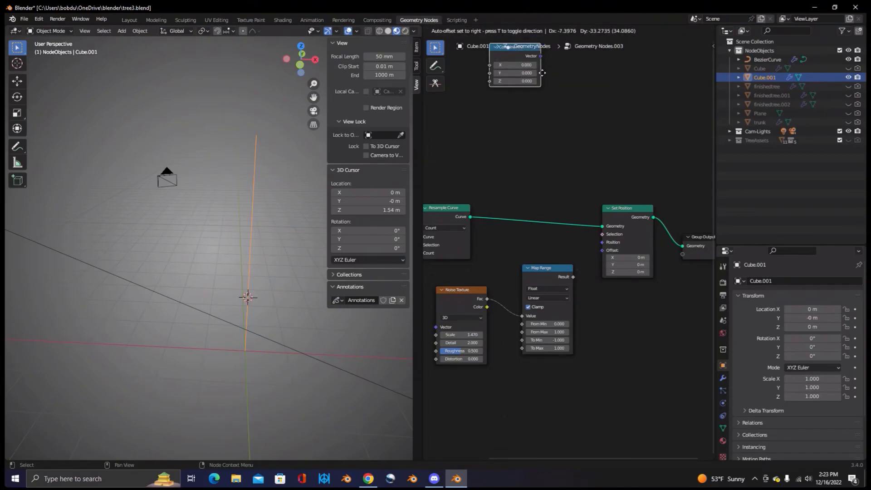
{"action": "left_click", "coordinate": [639, 367]}
{"action": "left_click_drag", "start_coordinate": [641, 350], "coordinate": [604, 251]}
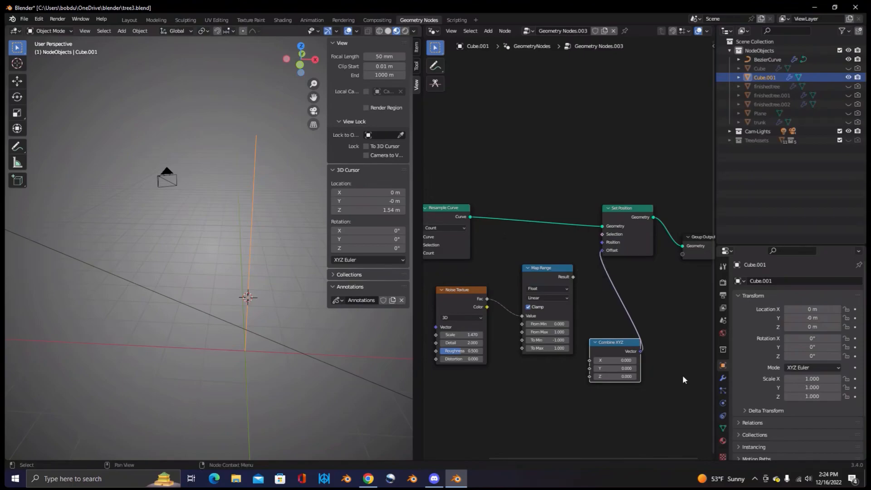
- Connect the Map Range's Result to the Combine XYZ's X input and check the displaced curve from above
{"action": "middle_click_drag", "start_coordinate": [582, 290], "coordinate": [602, 244]}
{"action": "left_click_drag", "start_coordinate": [593, 230], "coordinate": [610, 313]}
{"action": "middle_click_drag", "start_coordinate": [274, 274], "coordinate": [272, 330]}
{"action": "left_click", "coordinate": [301, 59]}
{"action": "middle_click_drag", "start_coordinate": [276, 283], "coordinate": [233, 273], "text": "shift"}
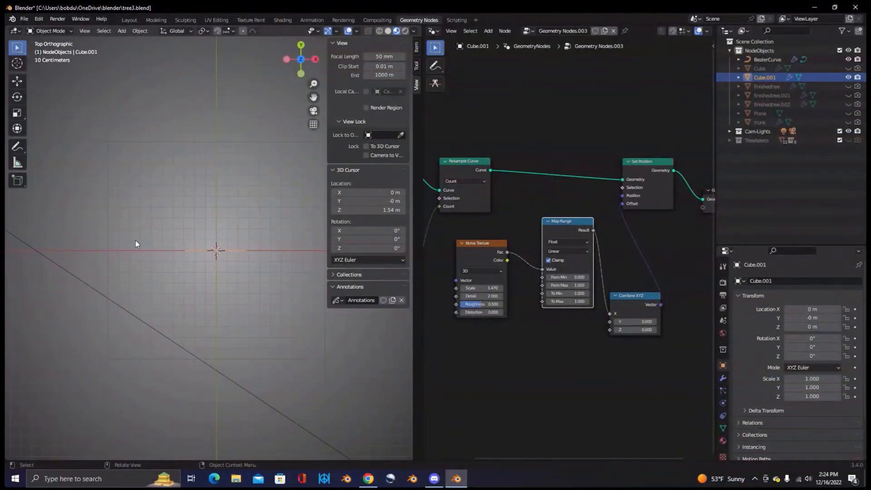
{"action": "mouse_move", "coordinate": [152, 261]}
{"action": "middle_mouse_down"}
{"action": "mouse_move", "coordinate": [213, 286]}
{"action": "mouse_move", "coordinate": [216, 267]}
{"action": "mouse_move", "coordinate": [148, 278]}
{"action": "middle_mouse_up"}
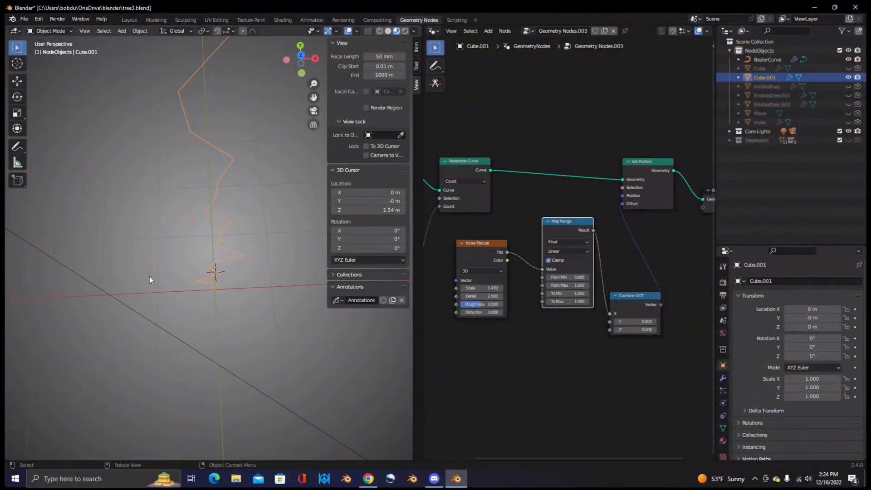
{"action": "middle_click_drag", "start_coordinate": [548, 343], "coordinate": [548, 335]}
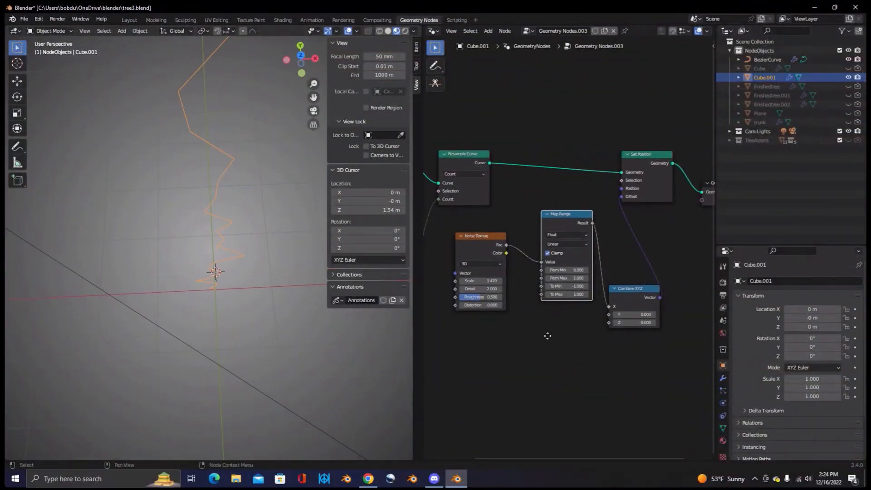
- Duplicate the linked Noise Texture and Map Range below the originals and connect the copy's Result to the Combine XYZ's Y input
{"action": "left_click", "coordinate": [478, 237]}
{"action": "left_click", "coordinate": [573, 219], "text": "shift"}
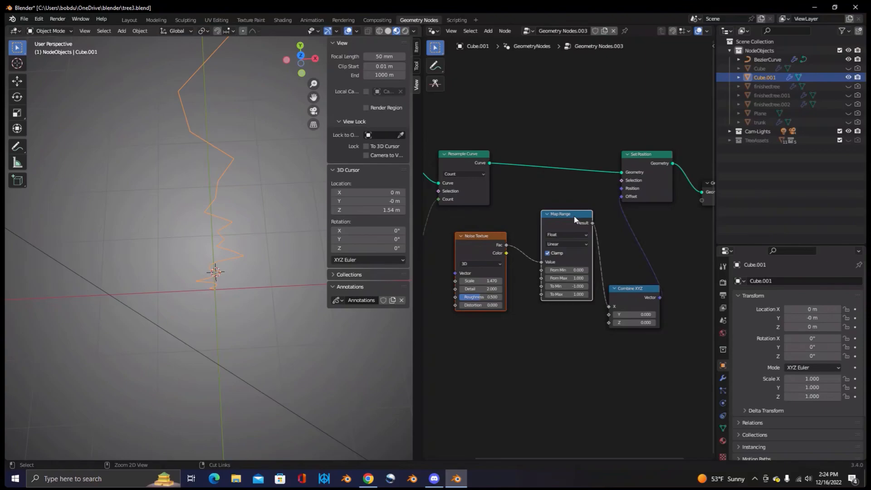
{"action": "key", "text": "ctrl+shift+d"}
{"action": "left_click", "coordinate": [577, 349]}
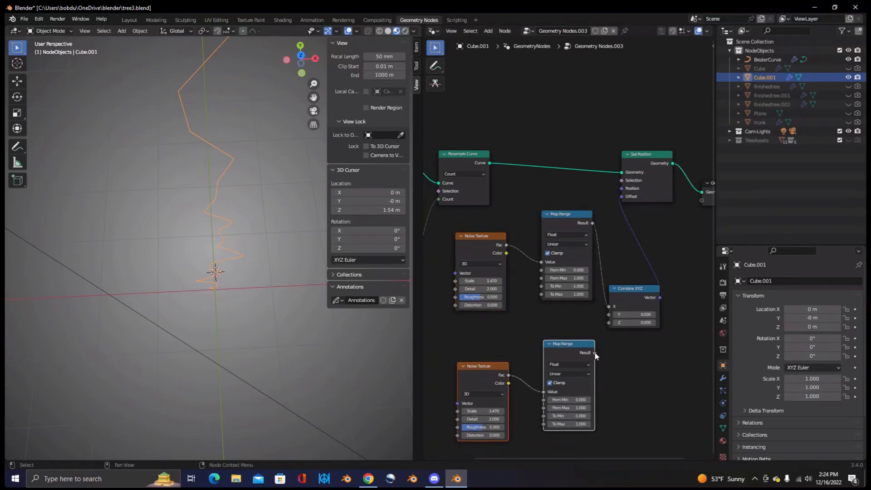
{"action": "left_click_drag", "start_coordinate": [595, 353], "coordinate": [609, 314]}
- Set the duplicated Noise Texture's Scale to 2 and check the curve's spread from above
{"action": "scroll", "coordinate": [542, 361], "scroll_direction": "up", "scroll_amount": 2}
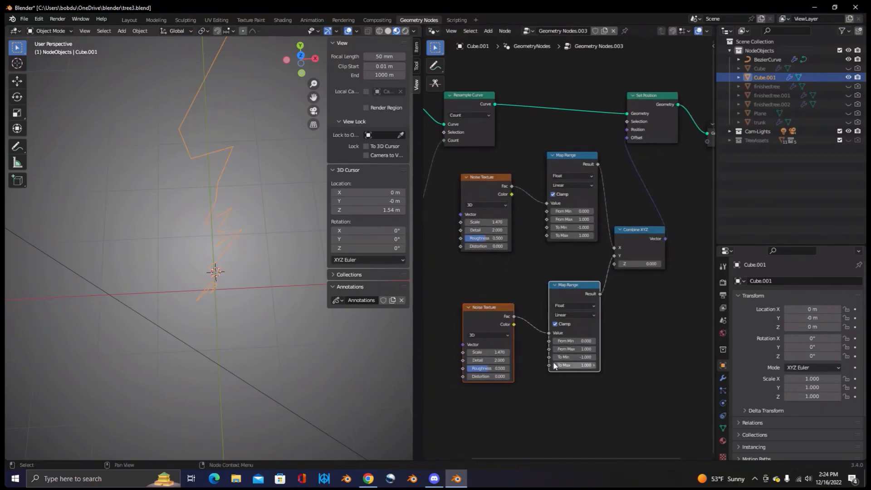
{"action": "scroll", "coordinate": [540, 364], "scroll_direction": "up", "scroll_amount": 1}
{"action": "middle_click_drag", "start_coordinate": [518, 365], "coordinate": [561, 365]}
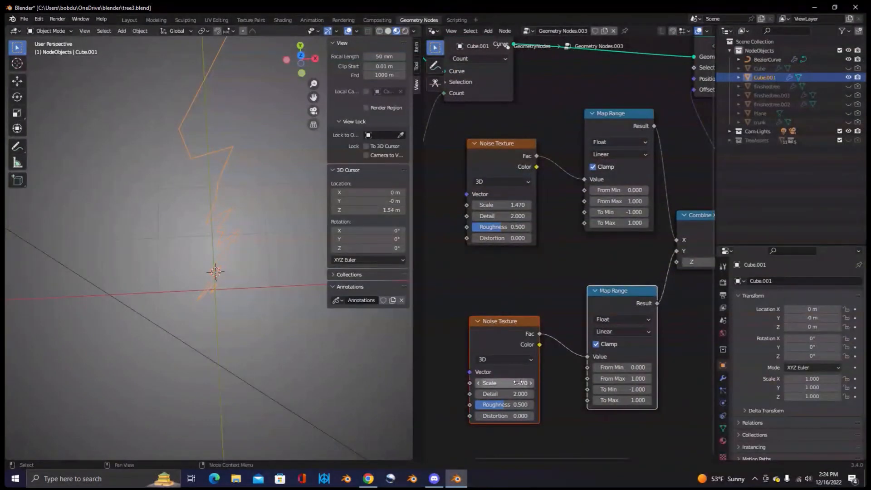
{"action": "left_click", "coordinate": [517, 383]}
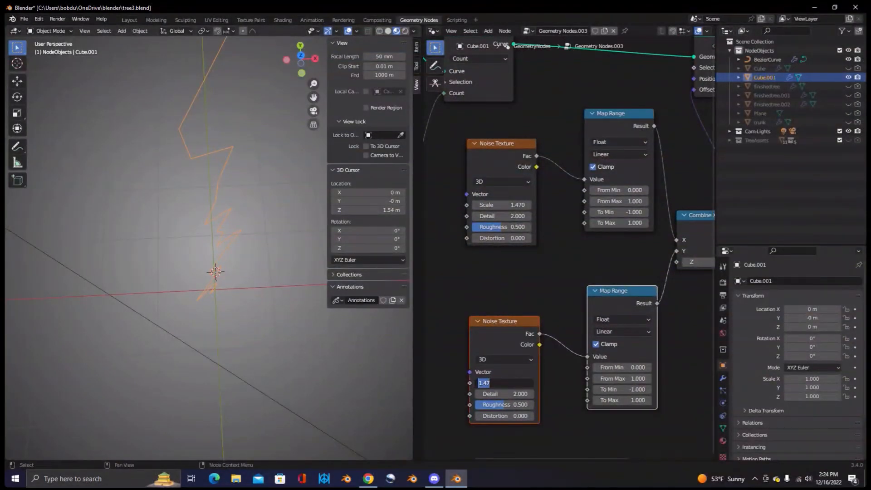
{"action": "type", "text": "2"}
{"action": "key", "text": "Tab"}
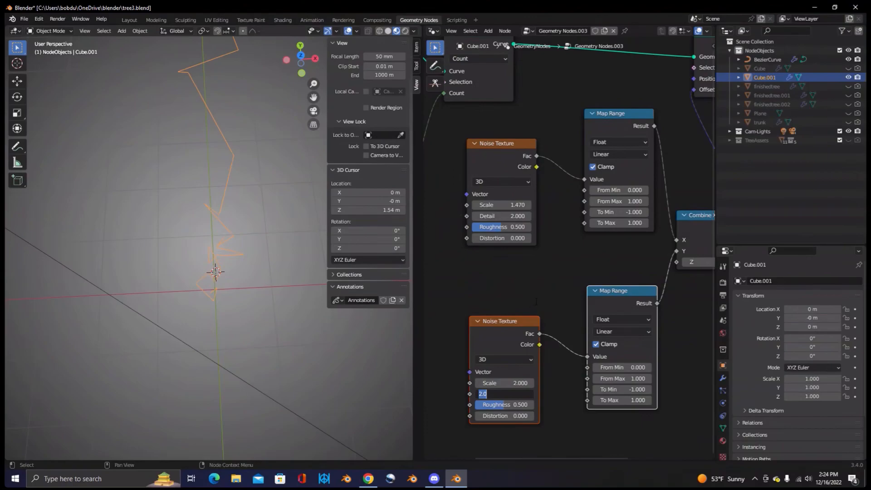
{"action": "key", "text": "Return"}
{"action": "middle_click_drag", "start_coordinate": [565, 239], "coordinate": [565, 247]}
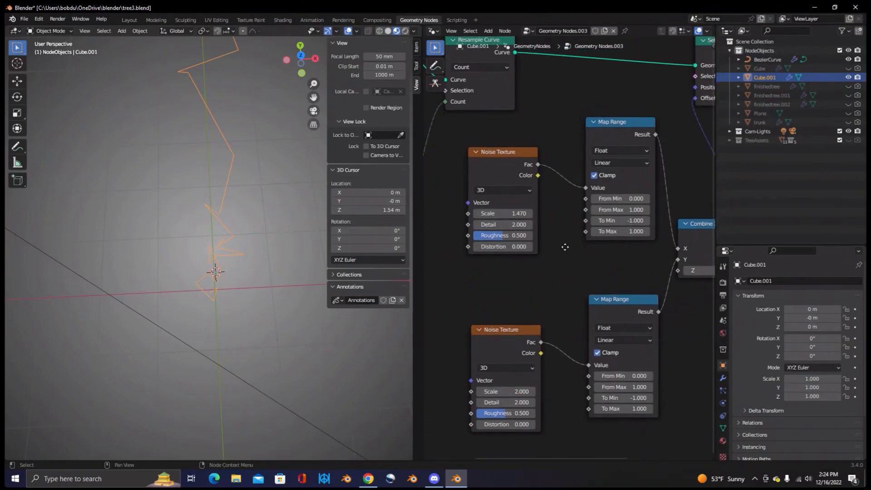
{"action": "middle_click_drag", "start_coordinate": [236, 205], "coordinate": [268, 149]}
{"action": "left_click", "coordinate": [300, 67]}
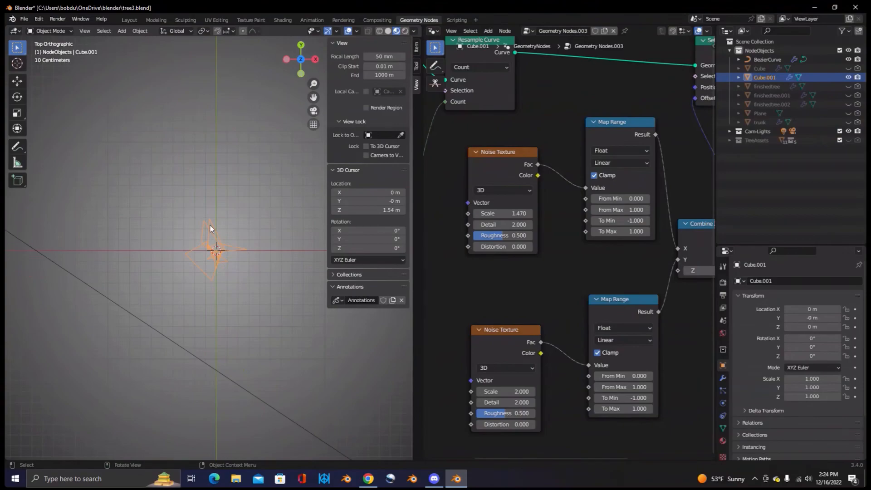
{"action": "middle_click_drag", "start_coordinate": [199, 306], "coordinate": [243, 315]}
- Set the lower Noise Texture's Scale to 1.5 and inspect the curve from another angle
{"action": "left_click", "coordinate": [520, 209]}
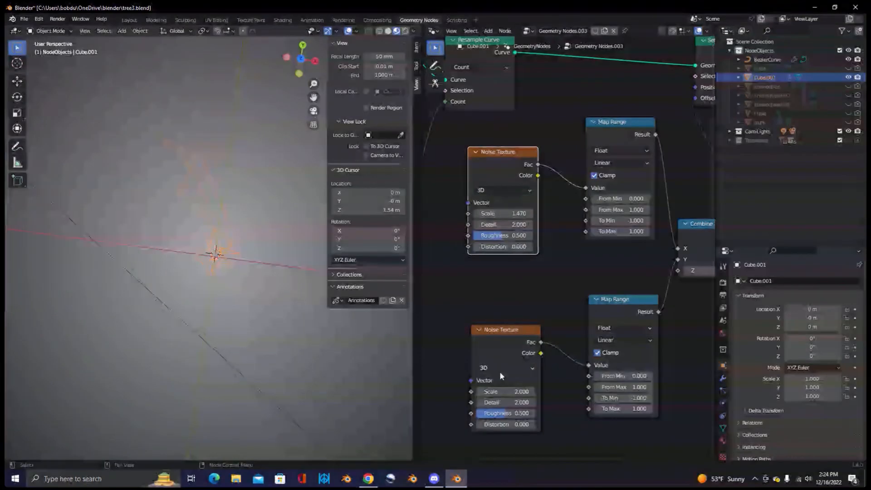
{"action": "left_click", "coordinate": [503, 391]}
{"action": "type", "text": "1"}
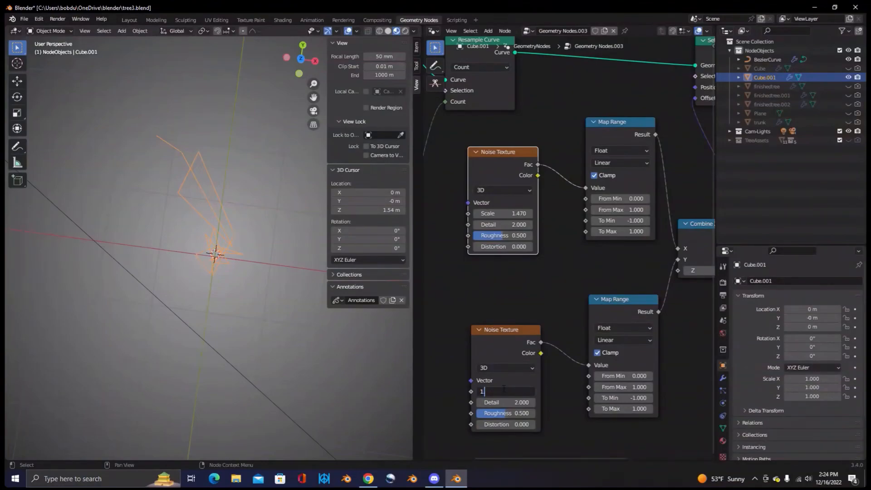
{"action": "type", "text": ".5"}
{"action": "key", "text": "Tab"}
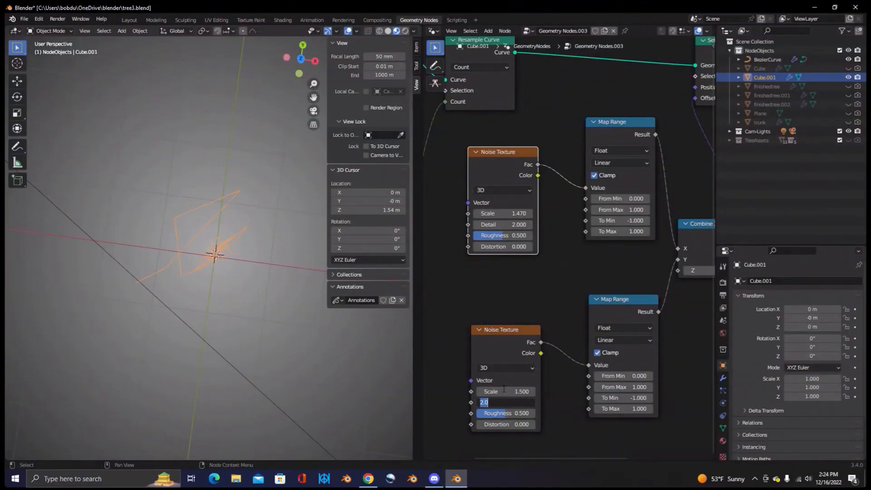
{"action": "key", "text": "Return"}
{"action": "middle_click_drag", "start_coordinate": [275, 339], "coordinate": [256, 312]}
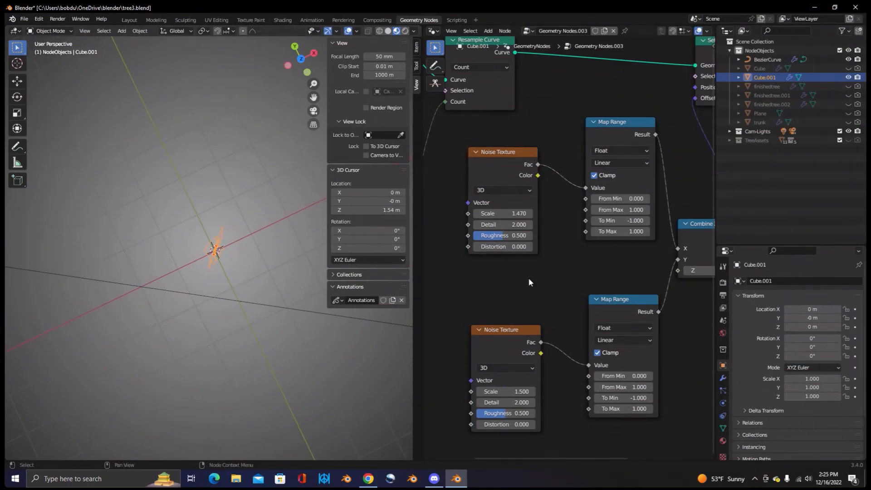
- Switch both Noise Texture nodes from 3D to 4D
{"action": "scroll", "coordinate": [526, 274], "scroll_direction": "up", "scroll_amount": 1}
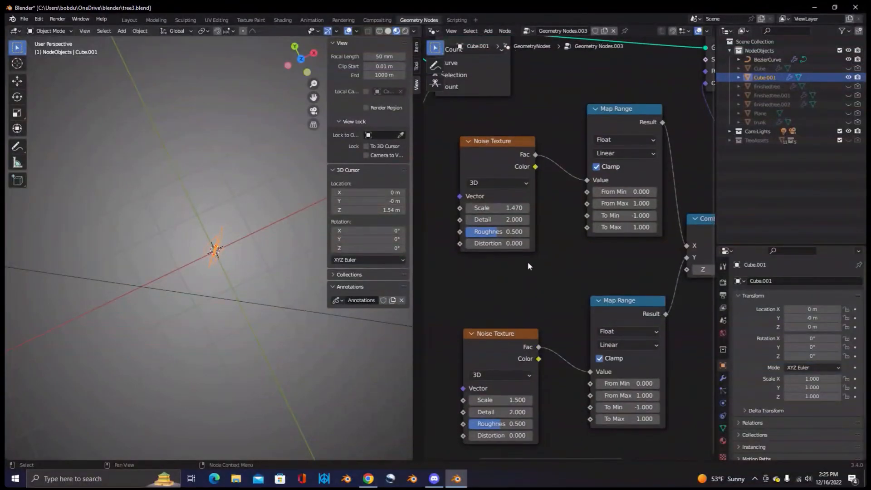
{"action": "left_click", "coordinate": [508, 182]}
{"action": "left_click", "coordinate": [498, 182]}
{"action": "left_click", "coordinate": [487, 232]}
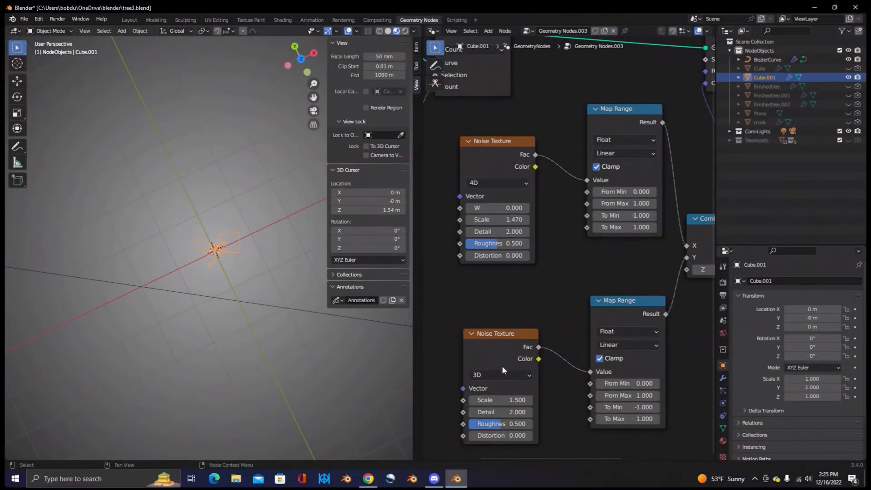
{"action": "left_click", "coordinate": [499, 374]}
{"action": "left_click", "coordinate": [500, 422]}
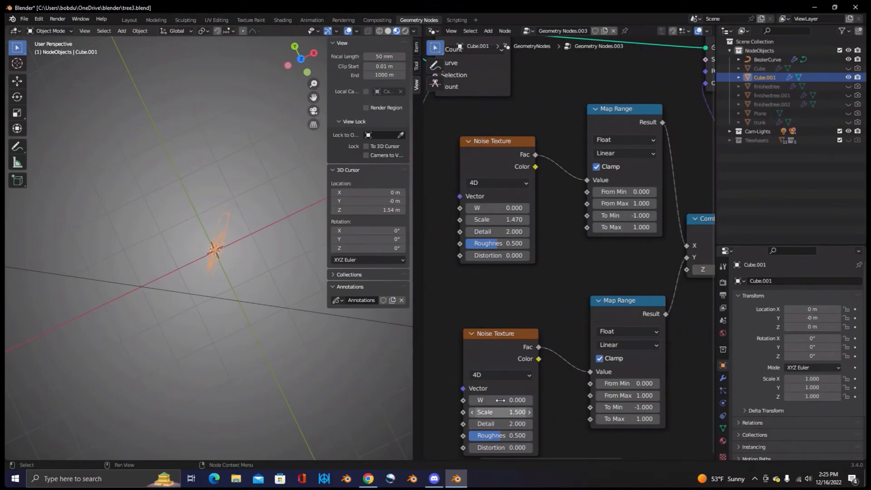
- Set the Scale of both Noise Texture nodes to 1.25
{"action": "middle_click_drag", "start_coordinate": [496, 281], "coordinate": [509, 217]}
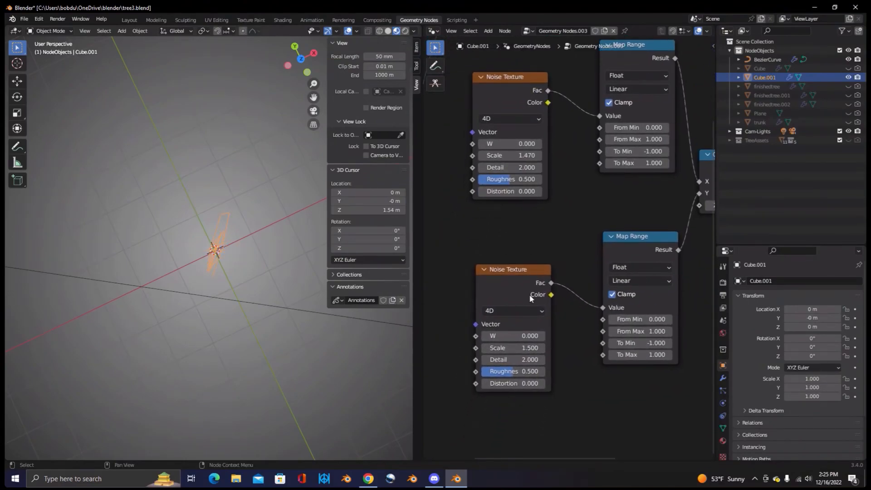
{"action": "left_click", "coordinate": [528, 348]}
{"action": "type", "text": "1.25"}
{"action": "key", "text": "Tab"}
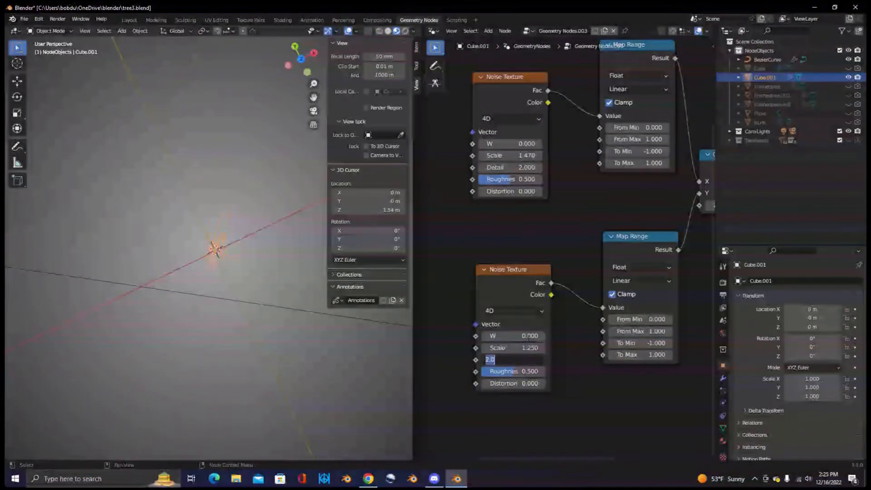
{"action": "left_click", "coordinate": [529, 156]}
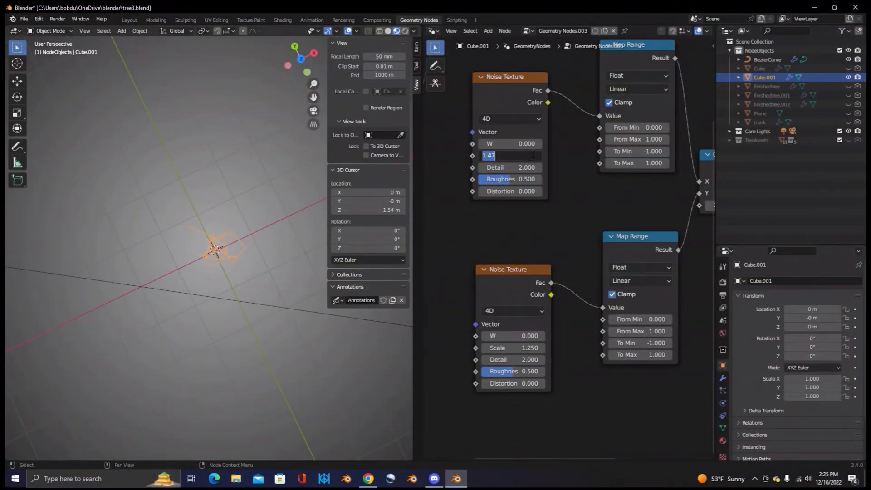
{"action": "type", "text": "1.25"}
{"action": "key", "text": "Tab"}
{"action": "key", "text": "Return"}
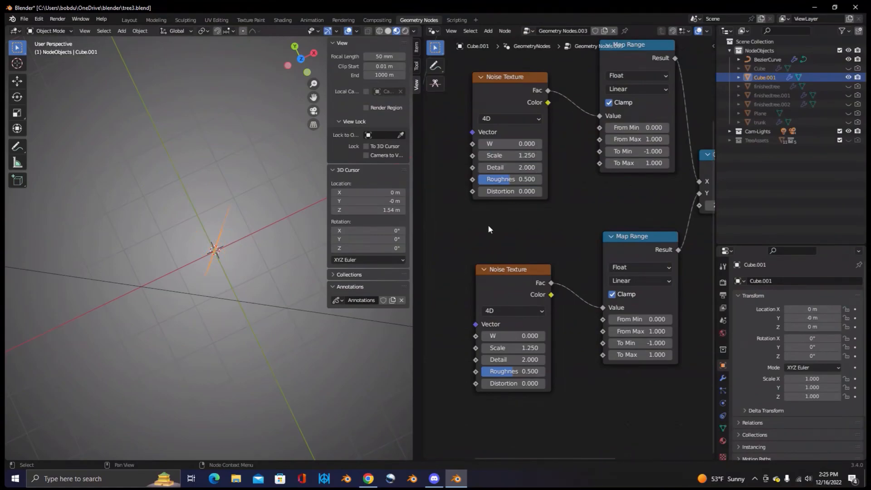
- Set the lower Noise Texture's W to 1.7 and check the curve's shape from the side
{"action": "middle_click_drag", "start_coordinate": [557, 369], "coordinate": [559, 342]}
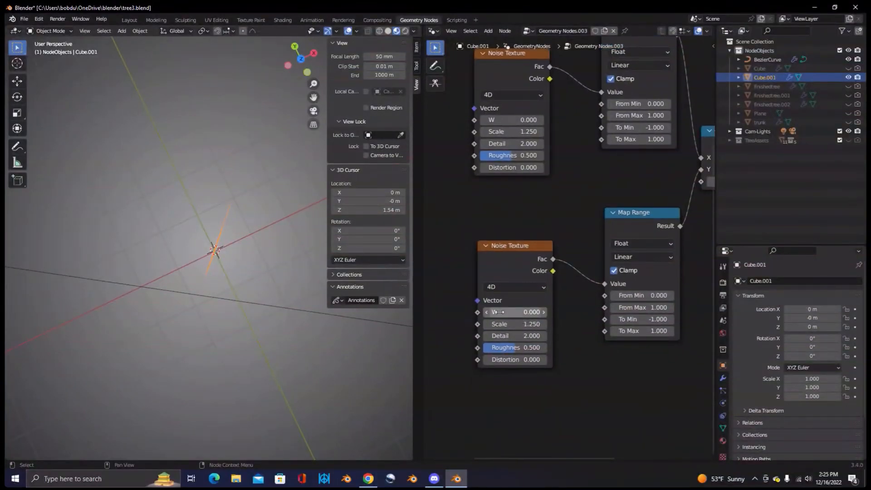
{"action": "left_click_drag", "start_coordinate": [500, 313], "coordinate": [531, 312]}
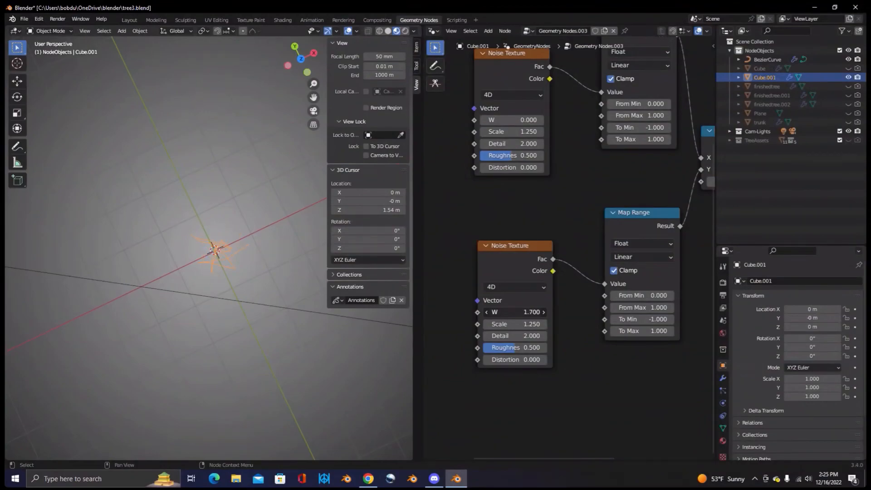
{"action": "middle_click_drag", "start_coordinate": [200, 284], "coordinate": [230, 254]}
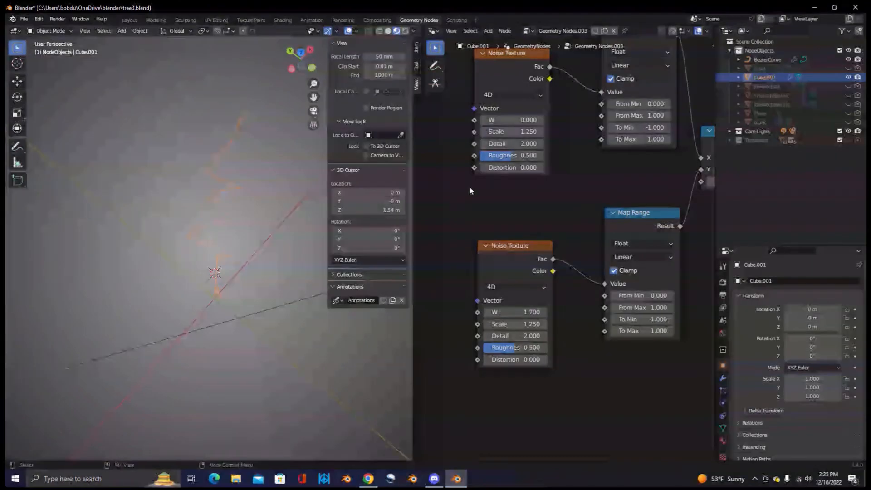
{"action": "middle_click_drag", "start_coordinate": [470, 186], "coordinate": [471, 212]}
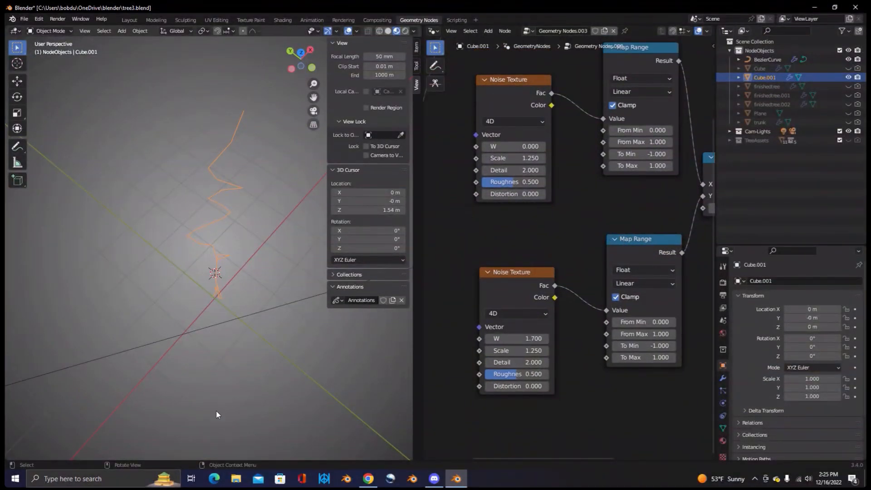
{"action": "middle_click_drag", "start_coordinate": [232, 366], "coordinate": [249, 318]}
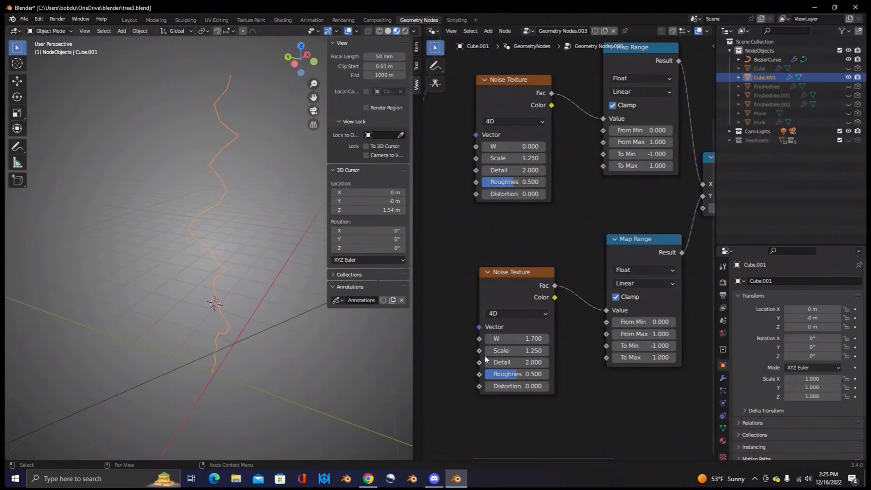
- Examine the full node chain and the curve displaced along X and Y from several angles
{"action": "scroll", "coordinate": [617, 366], "scroll_direction": "down", "scroll_amount": 3}
{"action": "middle_click_drag", "start_coordinate": [617, 366], "coordinate": [596, 386]}
{"action": "scroll", "coordinate": [658, 308], "scroll_direction": "down", "scroll_amount": 2}
{"action": "middle_click_drag", "start_coordinate": [641, 268], "coordinate": [651, 303]}
{"action": "middle_click_drag", "start_coordinate": [610, 259], "coordinate": [624, 274]}
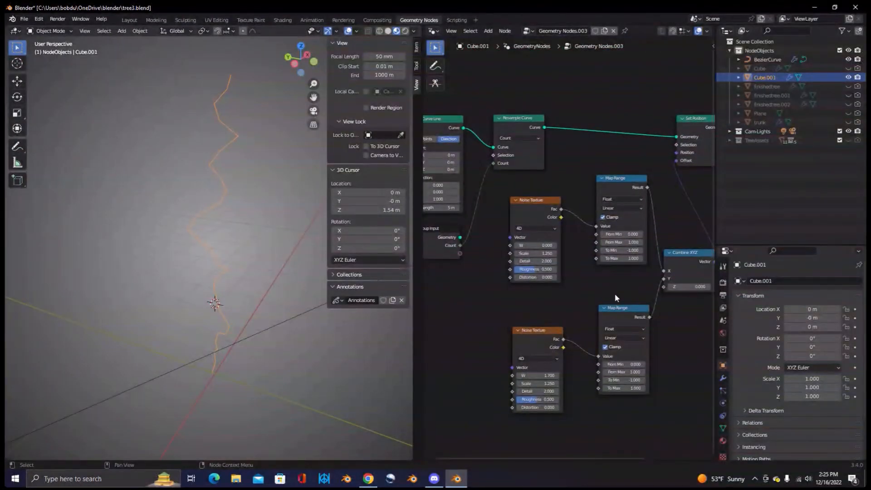
{"action": "middle_click_drag", "start_coordinate": [152, 375], "coordinate": [249, 375]}
{"action": "middle_click_drag", "start_coordinate": [253, 300], "coordinate": [260, 300]}
{"action": "middle_click_drag", "start_coordinate": [283, 350], "coordinate": [245, 290]}
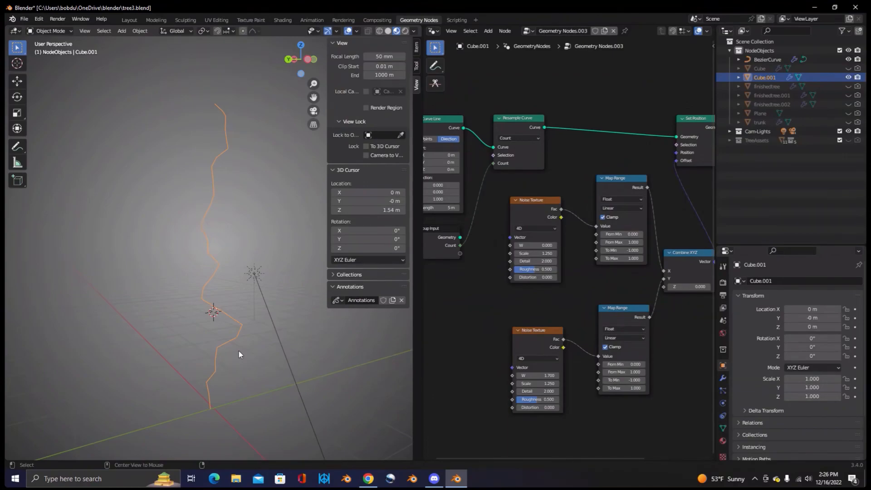
- Select and unhide the trunk object to compare its full shape with the displaced curve
{"action": "key", "text": "alt+Tab"}
{"action": "key", "text": "alt+Tab"}
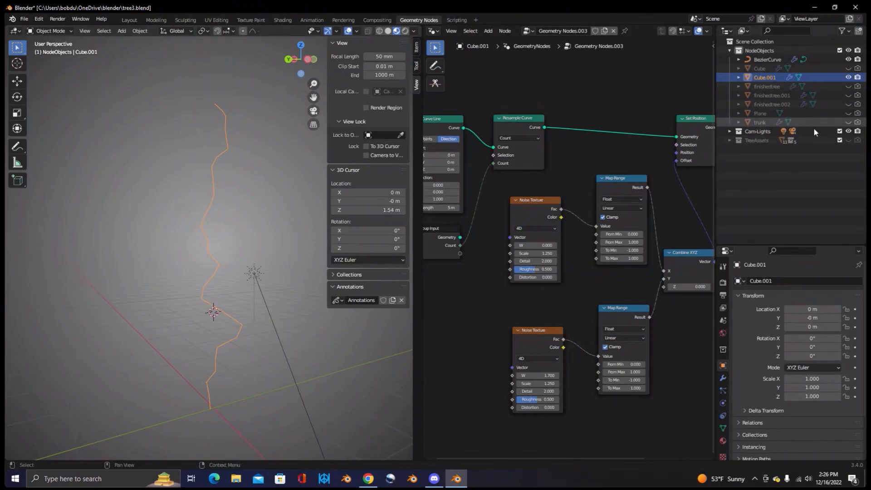
{"action": "left_click", "coordinate": [763, 122]}
{"action": "left_click", "coordinate": [849, 122]}
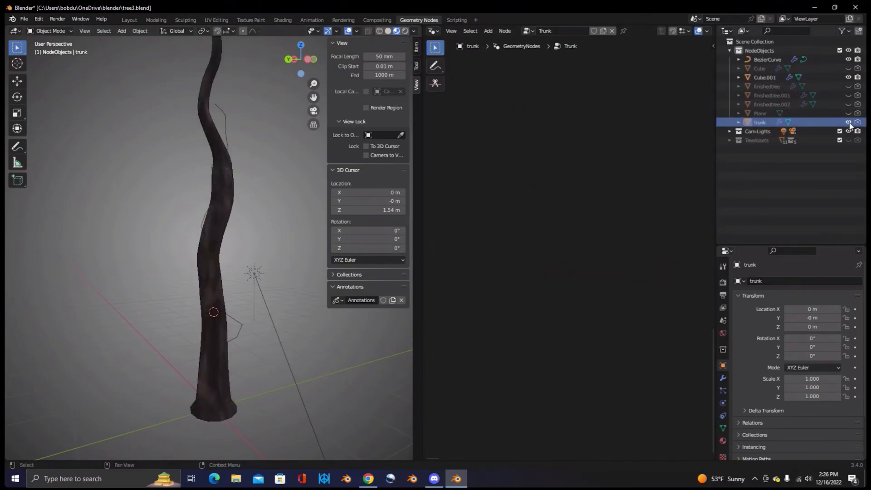
{"action": "middle_click_drag", "start_coordinate": [232, 275], "coordinate": [235, 280]}
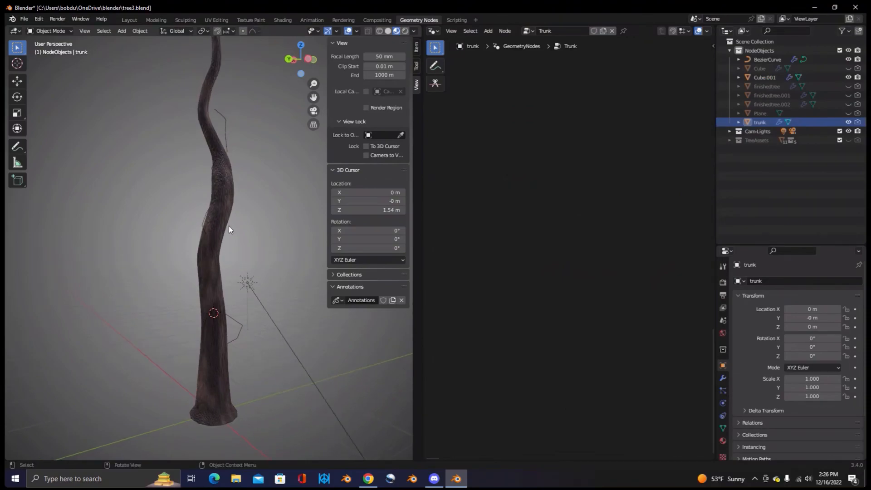
{"action": "scroll", "coordinate": [201, 151], "scroll_direction": "down", "scroll_amount": 4}
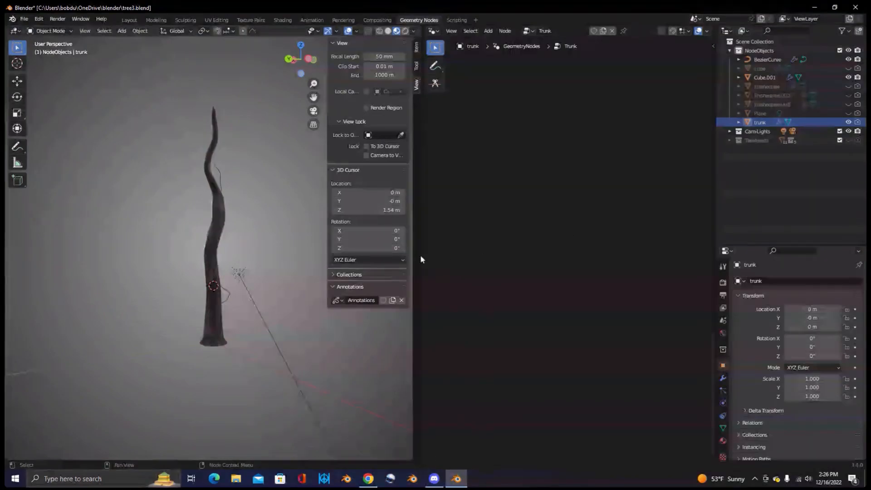
- Switch to Discord and mute the speaking participant in the office hours call
{"action": "key", "text": "alt+Tab"}
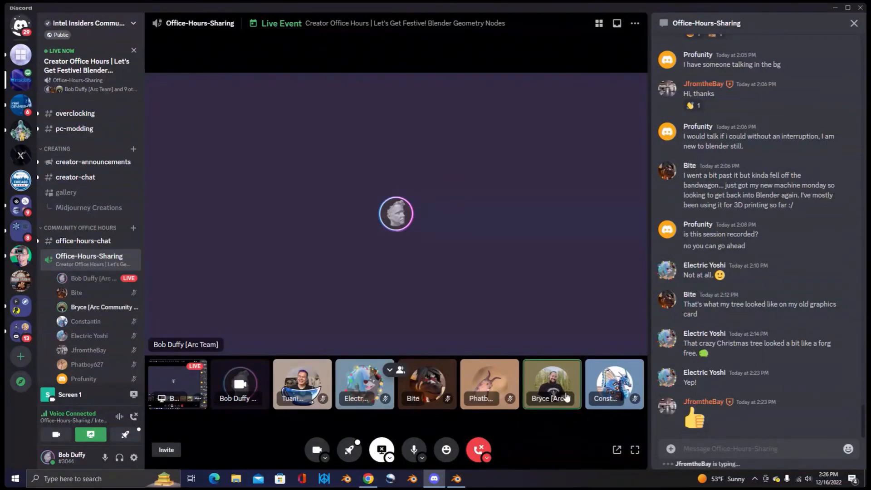
{"action": "right_click", "coordinate": [566, 392]}
{"action": "left_click", "coordinate": [653, 231]}
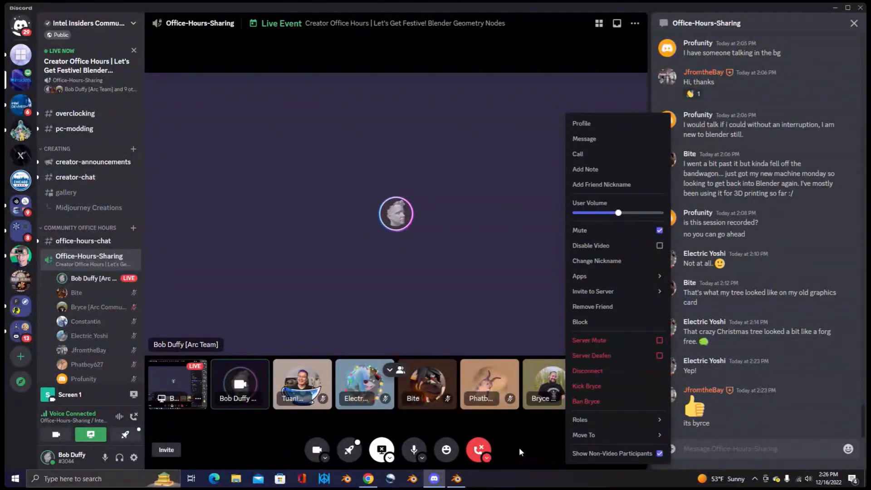
- Switch back to Blender, hide the trunk object and select Cube.001 to bring back its node tree
{"action": "key", "text": "alt+Tab"}
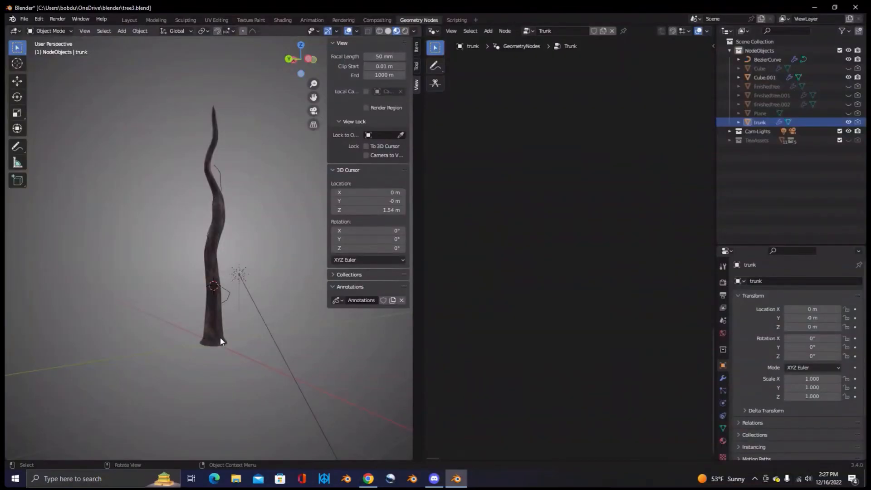
{"action": "mouse_move", "coordinate": [221, 341]}
{"action": "middle_mouse_down"}
{"action": "mouse_move", "coordinate": [292, 297]}
{"action": "mouse_move", "coordinate": [153, 313]}
{"action": "mouse_move", "coordinate": [222, 333]}
{"action": "middle_mouse_up"}
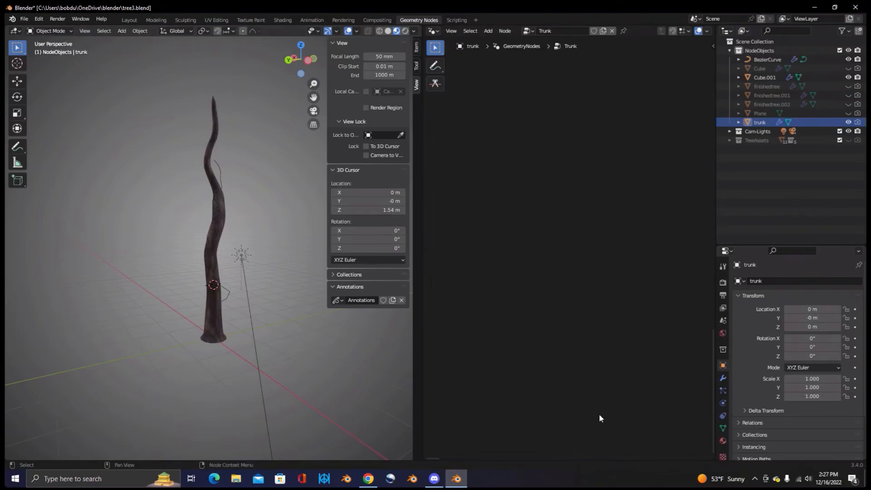
{"action": "left_click", "coordinate": [848, 122]}
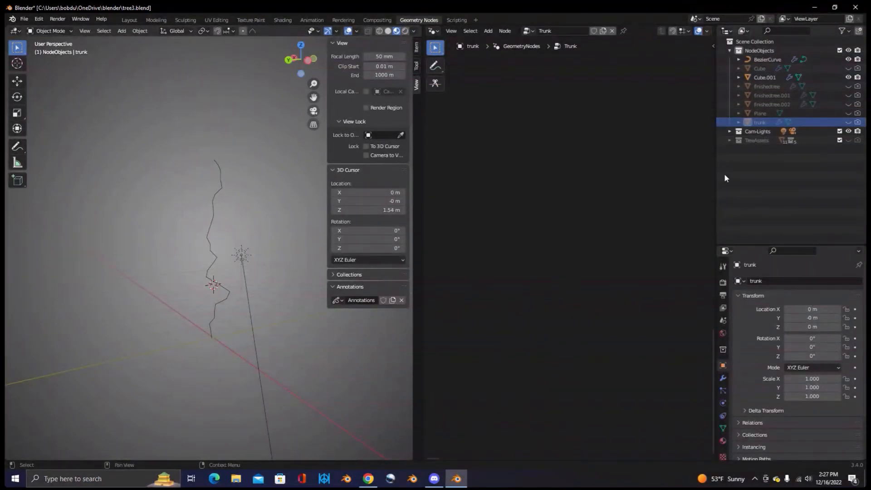
{"action": "left_click", "coordinate": [765, 77]}
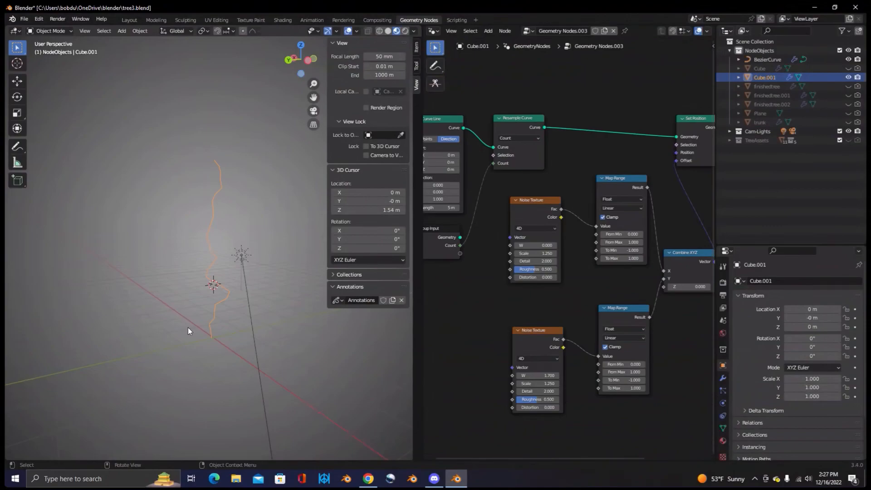
{"action": "middle_click_drag", "start_coordinate": [187, 328], "coordinate": [255, 313]}
{"action": "middle_click_drag", "start_coordinate": [614, 413], "coordinate": [606, 369]}
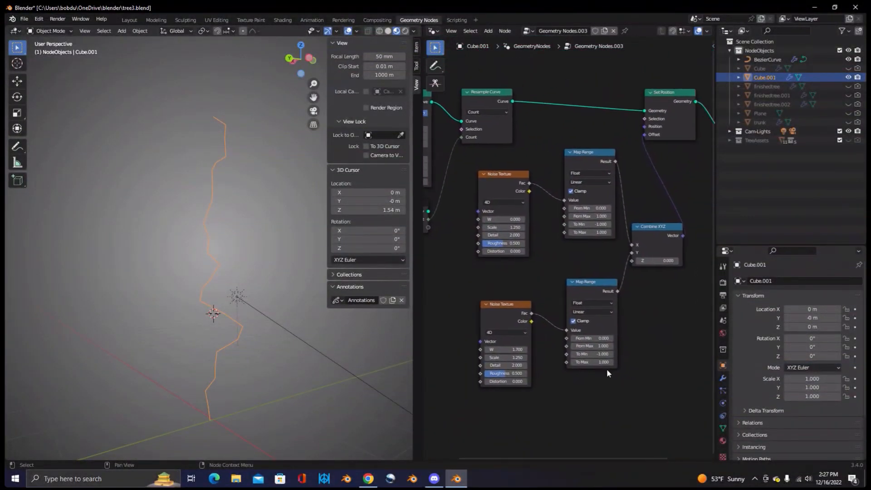
- Set the Scale of both Noise Texture nodes to 1
{"action": "middle_click_drag", "start_coordinate": [648, 299], "coordinate": [644, 323]}
{"action": "left_click_drag", "start_coordinate": [647, 268], "coordinate": [650, 273]}
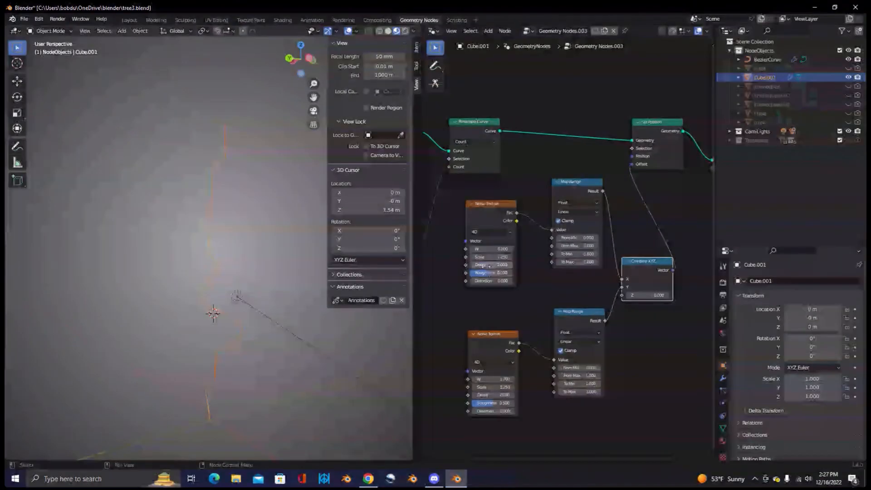
{"action": "middle_click_drag", "start_coordinate": [491, 301], "coordinate": [542, 316]}
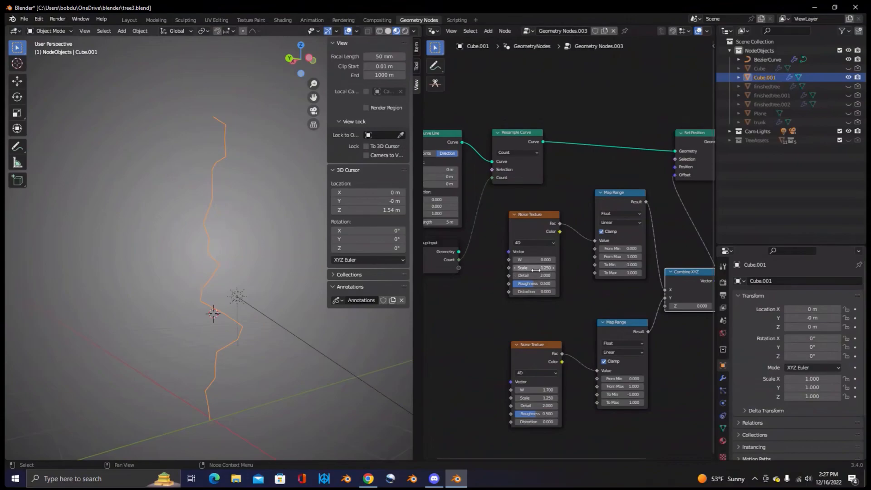
{"action": "left_click", "coordinate": [536, 268]}
{"action": "type", "text": "1"}
{"action": "left_click", "coordinate": [535, 398]}
{"action": "left_click", "coordinate": [535, 398]}
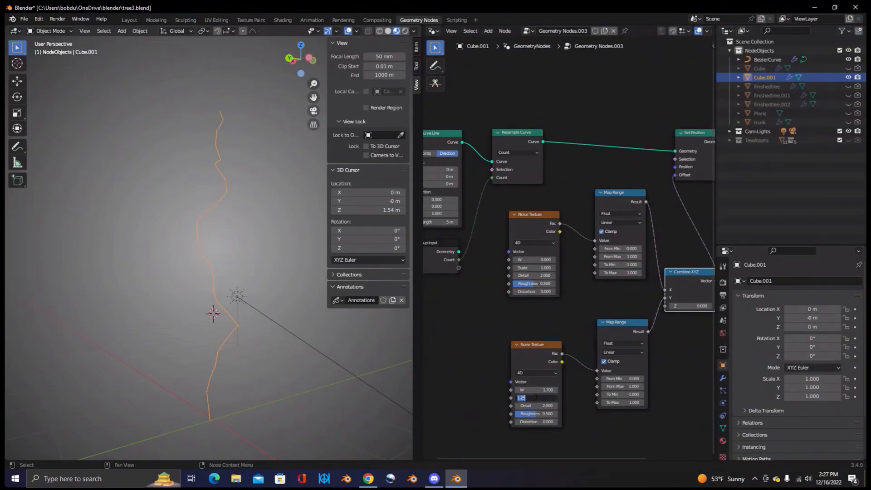
{"action": "type", "text": "1"}
{"action": "key", "text": "Tab"}
{"action": "left_click", "coordinate": [493, 381]}
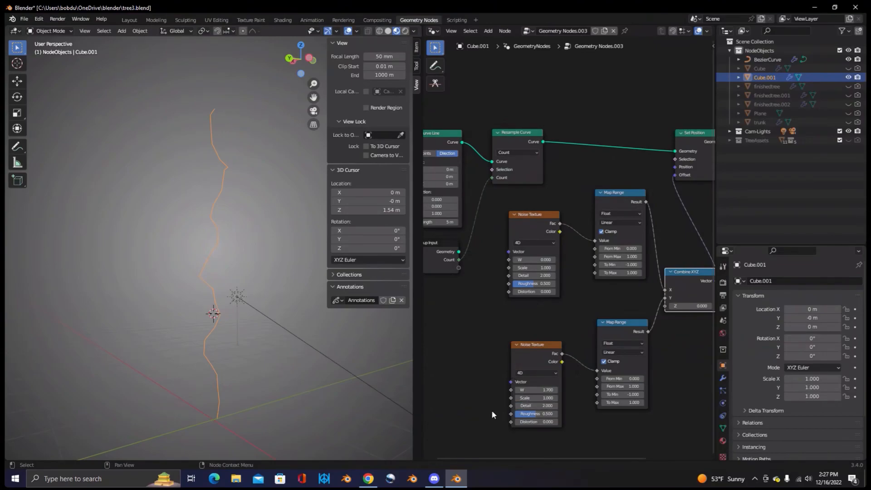
- Expose Scale as a Group Input socket and connect it to the Scale of both Noise Texture nodes
{"action": "middle_click_drag", "start_coordinate": [503, 402], "coordinate": [556, 413]}
{"action": "scroll", "coordinate": [592, 358], "scroll_direction": "down", "scroll_amount": 4}
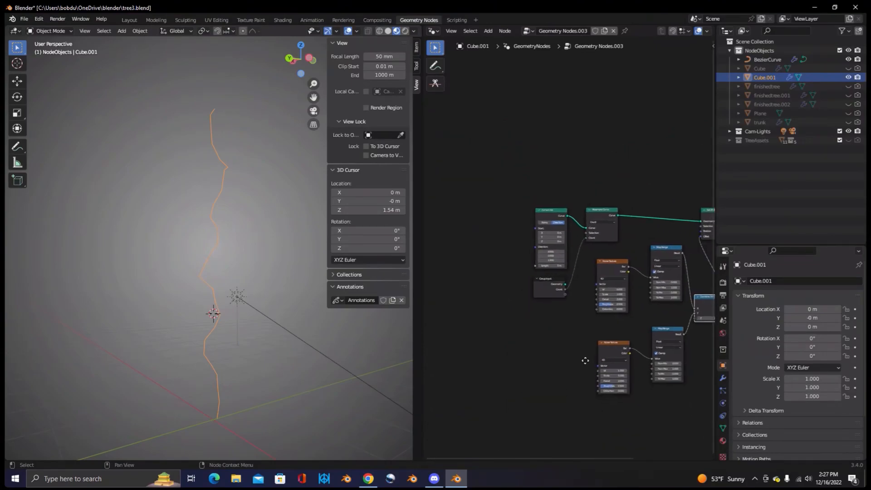
{"action": "middle_click_drag", "start_coordinate": [587, 362], "coordinate": [557, 365]}
{"action": "scroll", "coordinate": [553, 356], "scroll_direction": "up", "scroll_amount": 3}
{"action": "scroll", "coordinate": [526, 325], "scroll_direction": "up", "scroll_amount": 2}
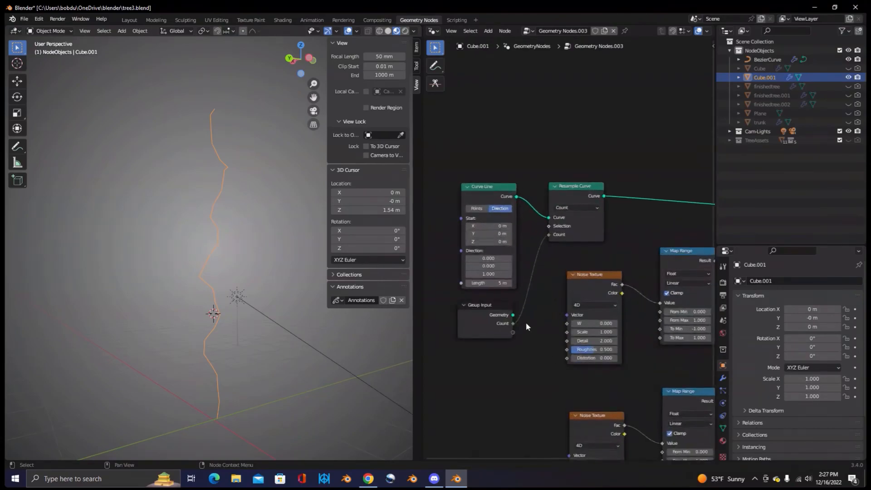
{"action": "left_click_drag", "start_coordinate": [512, 333], "coordinate": [567, 333]}
{"action": "middle_click_drag", "start_coordinate": [568, 377], "coordinate": [574, 335]}
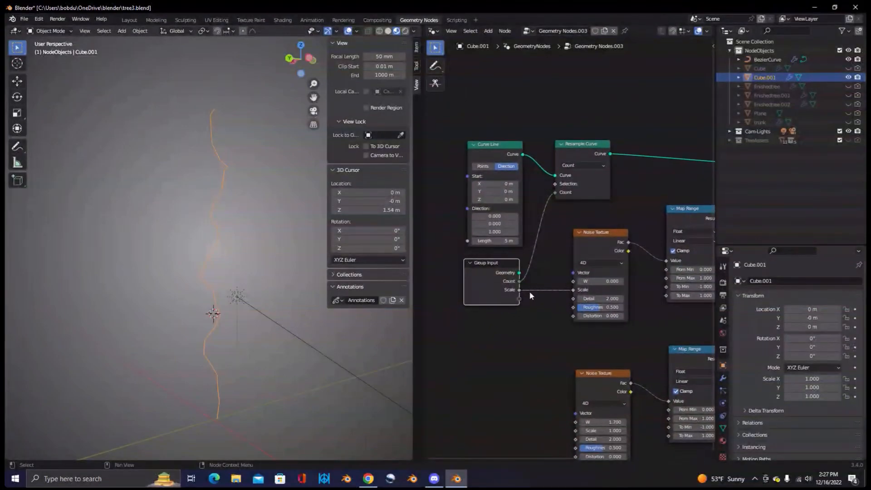
{"action": "left_click_drag", "start_coordinate": [518, 290], "coordinate": [576, 431]}
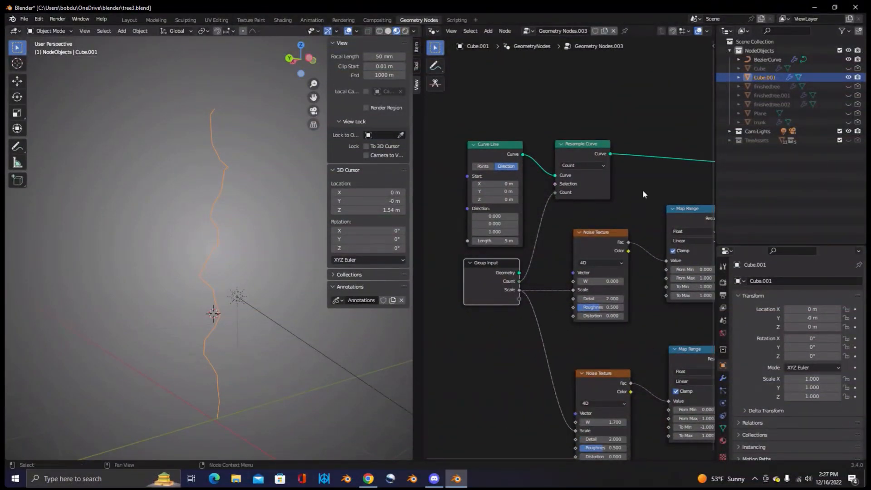
- Rename the node group's Scale input to NoiseScale
{"action": "key", "text": "n"}
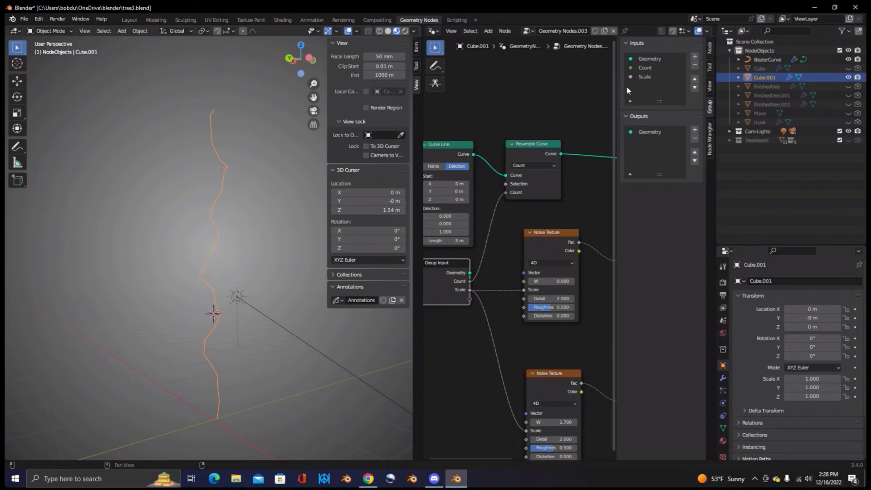
{"action": "double_click", "coordinate": [645, 77]}
{"action": "type", "text": "NoiseSac"}
{"action": "key", "text": "BackSpace"}
{"action": "key", "text": "BackSpace"}
{"action": "type", "text": "cale"}
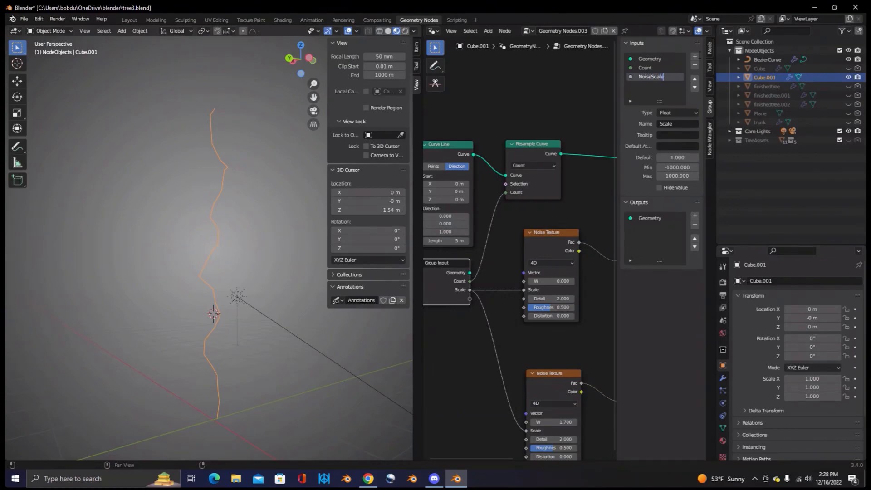
{"action": "key", "text": "Tab"}
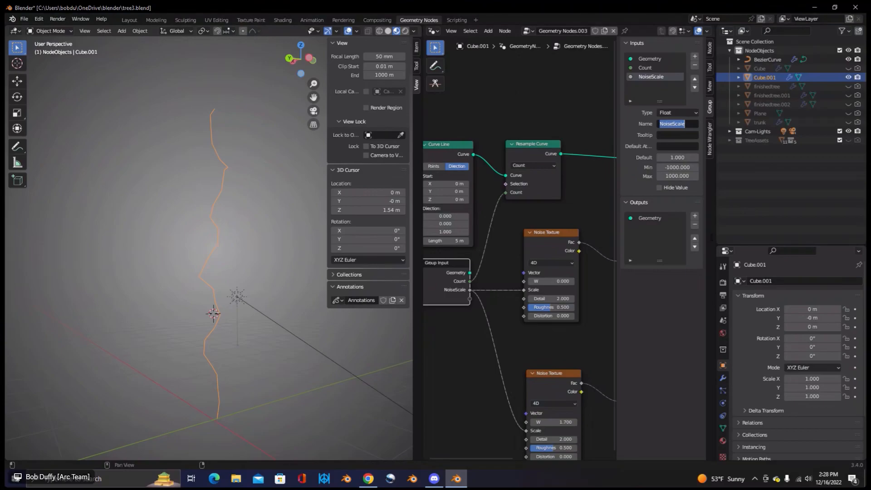
- Lower NoiseScale to 0.807 in the Geometry Nodes modifier of Cube.001
{"action": "left_click", "coordinate": [724, 377]}
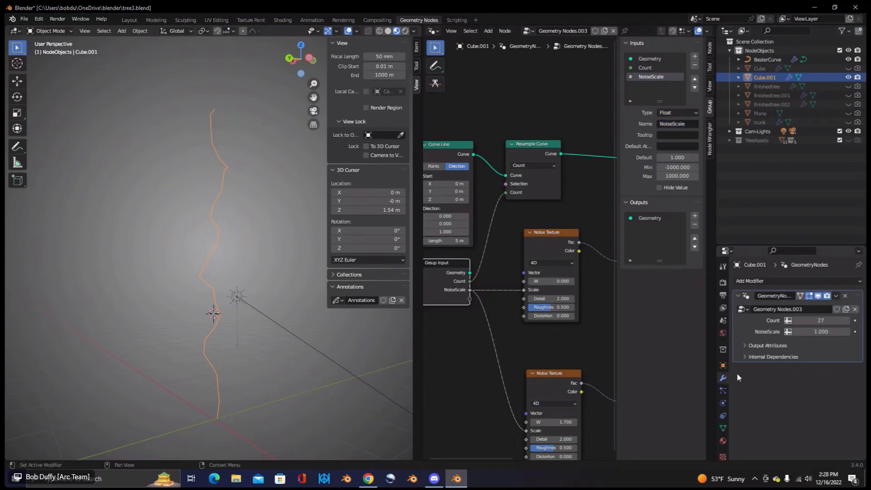
{"action": "double_click", "coordinate": [821, 332]}
{"action": "left_click", "coordinate": [823, 350]}
{"action": "left_click_drag", "start_coordinate": [822, 332], "coordinate": [776, 332]}
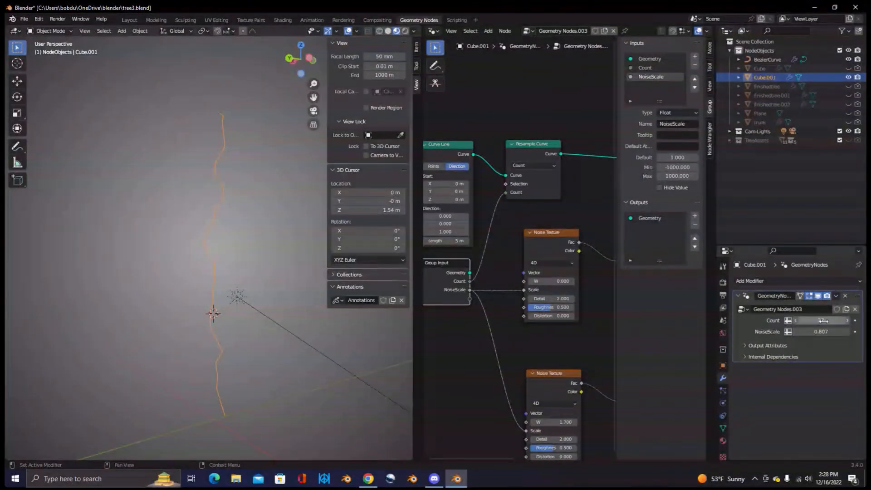
- Rename the group's Count input to Detail and set it to 31 in the modifier
{"action": "double_click", "coordinate": [646, 67]}
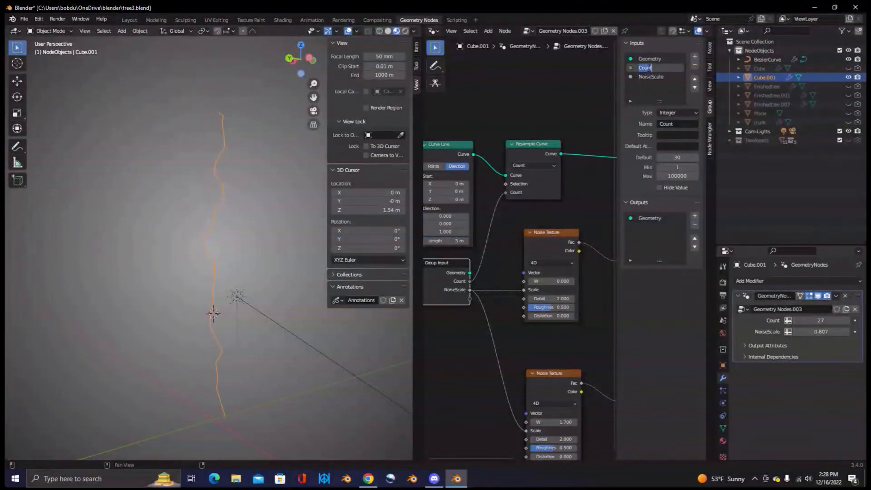
{"action": "type", "text": "Detail"}
{"action": "key", "text": "Tab"}
{"action": "left_click", "coordinate": [832, 381]}
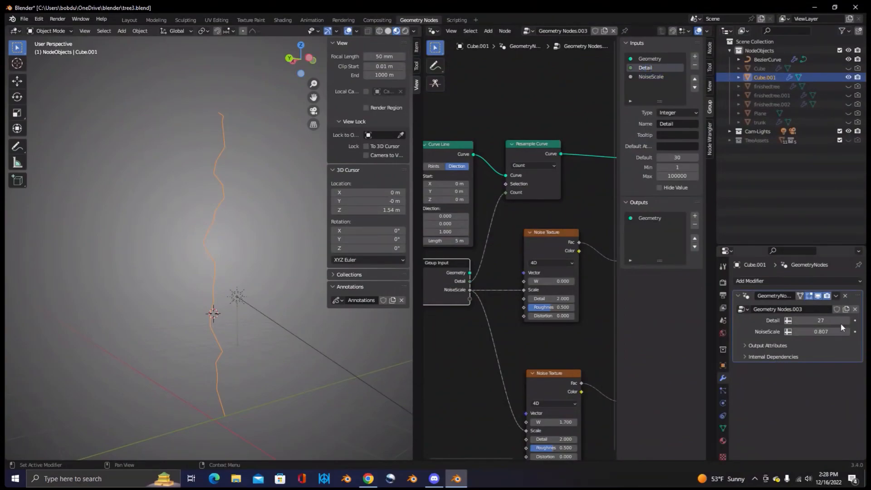
{"action": "mouse_move", "coordinate": [821, 321]}
{"action": "left_mouse_down"}
{"action": "mouse_move", "coordinate": [801, 321]}
{"action": "mouse_move", "coordinate": [820, 320]}
{"action": "left_mouse_up"}
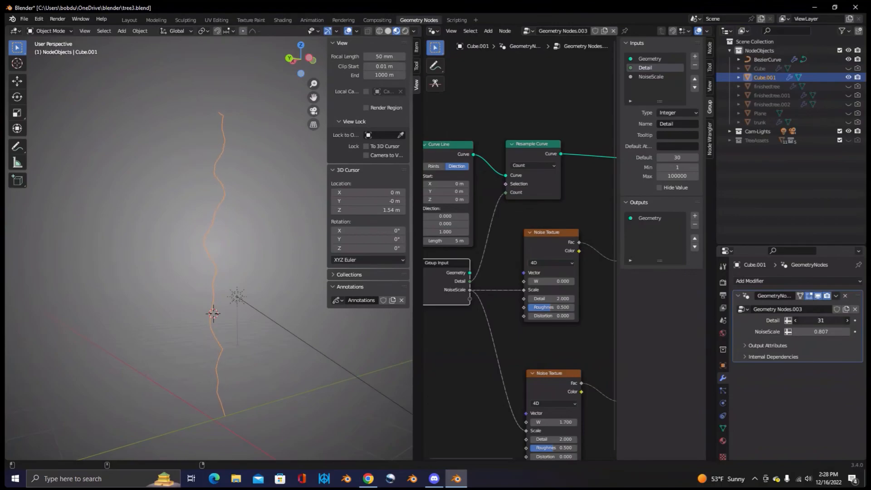
- Widen the node editor and shift the Set Position and Group Output nodes away from Resample Curve to make room
{"action": "middle_click_drag", "start_coordinate": [558, 337], "coordinate": [506, 334]}
{"action": "scroll", "coordinate": [521, 330], "scroll_direction": "down", "scroll_amount": 2}
{"action": "middle_click_drag", "start_coordinate": [271, 314], "coordinate": [357, 306]}
{"action": "scroll", "coordinate": [599, 295], "scroll_direction": "down", "scroll_amount": 3}
{"action": "middle_click_drag", "start_coordinate": [598, 293], "coordinate": [524, 356]}
{"action": "middle_click_drag", "start_coordinate": [228, 372], "coordinate": [205, 380]}
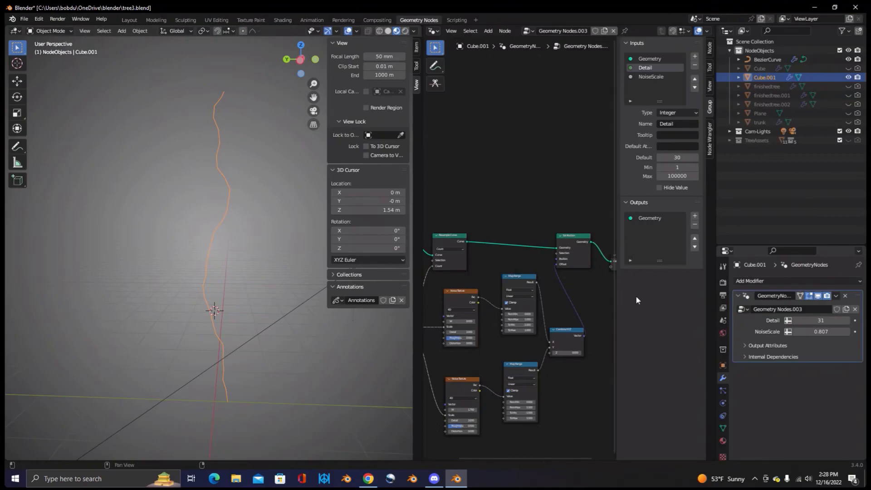
{"action": "scroll", "coordinate": [468, 346], "scroll_direction": "down", "scroll_amount": 2}
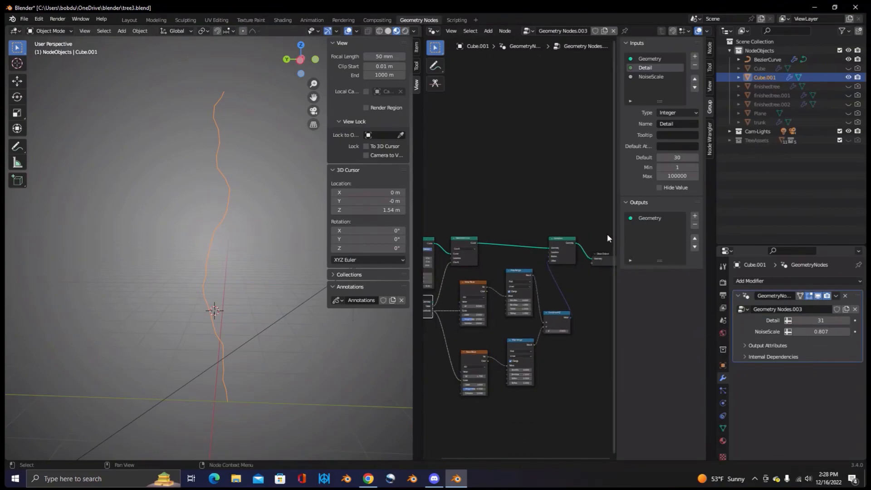
{"action": "key", "text": "n"}
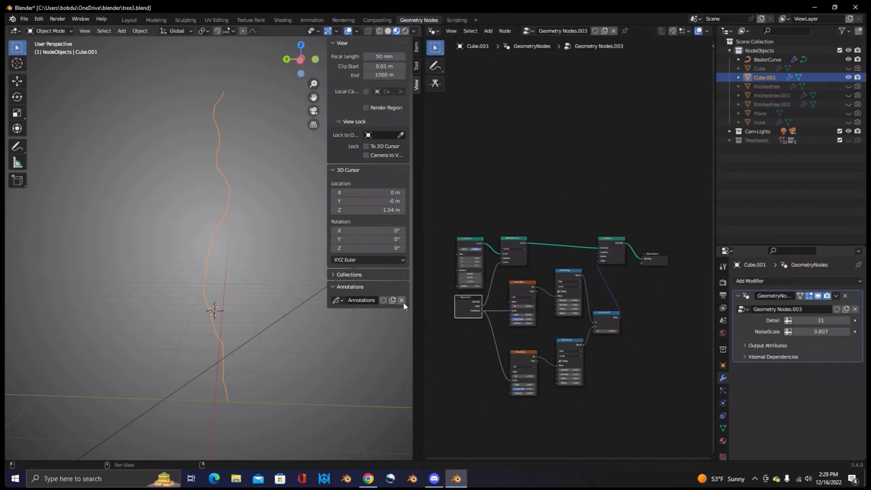
{"action": "left_click_drag", "start_coordinate": [422, 305], "coordinate": [265, 297]}
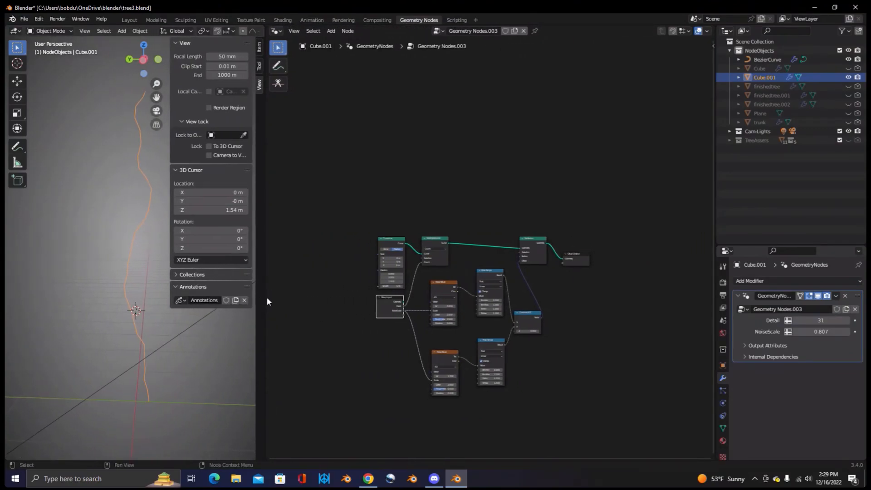
{"action": "scroll", "coordinate": [581, 326], "scroll_direction": "up", "scroll_amount": 3}
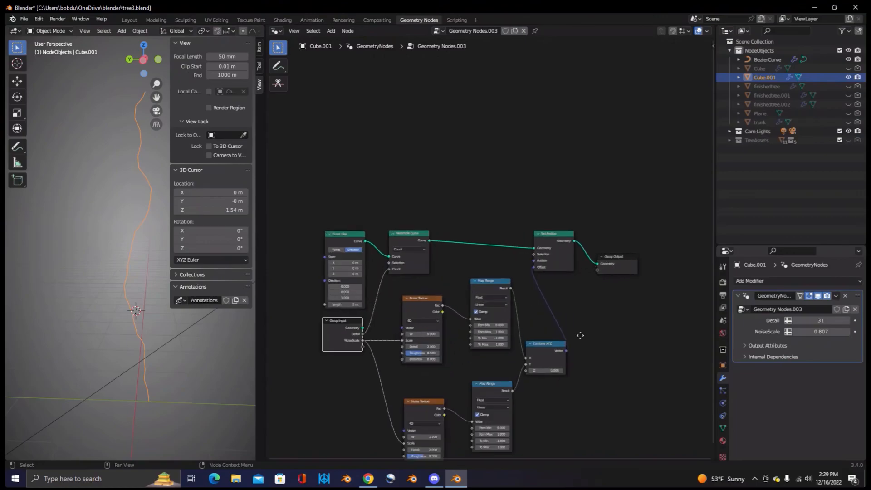
{"action": "middle_click_drag", "start_coordinate": [580, 335], "coordinate": [583, 176]}
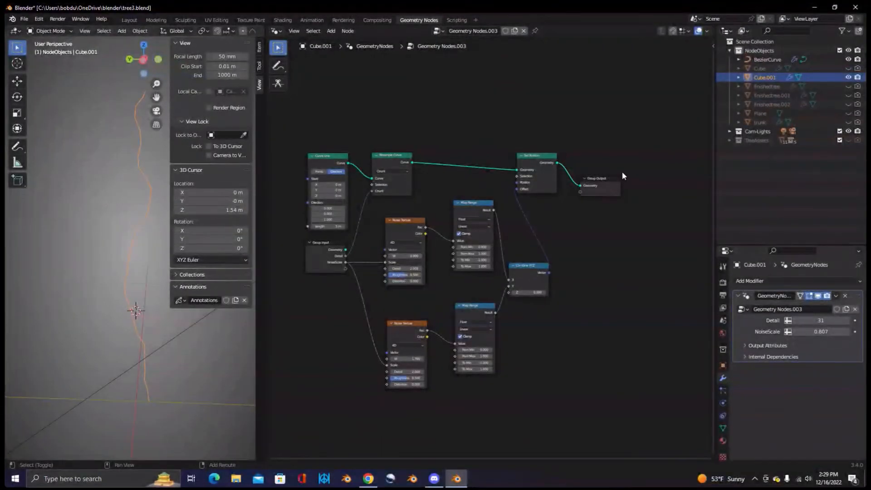
{"action": "left_click_drag", "start_coordinate": [601, 182], "coordinate": [649, 174]}
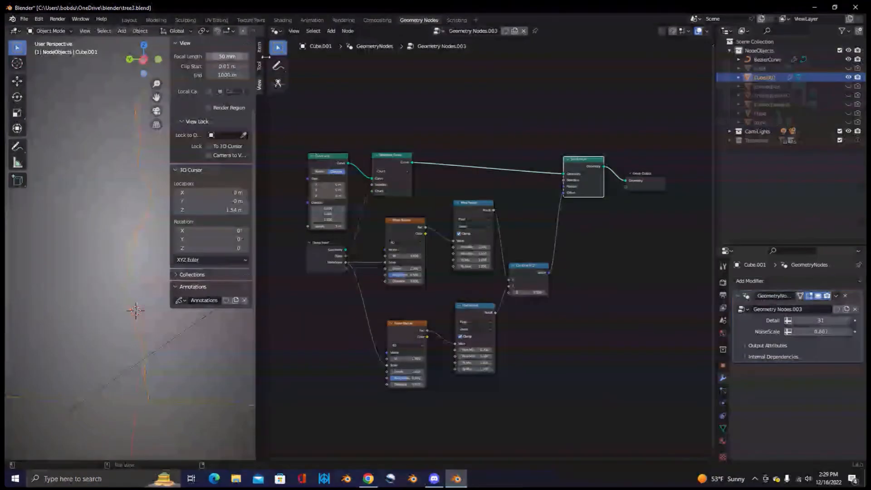
- Insert a Capture Attribute node on the link between Resample Curve and Set Position
{"action": "left_click", "coordinate": [332, 31]}
{"action": "left_click", "coordinate": [343, 41]}
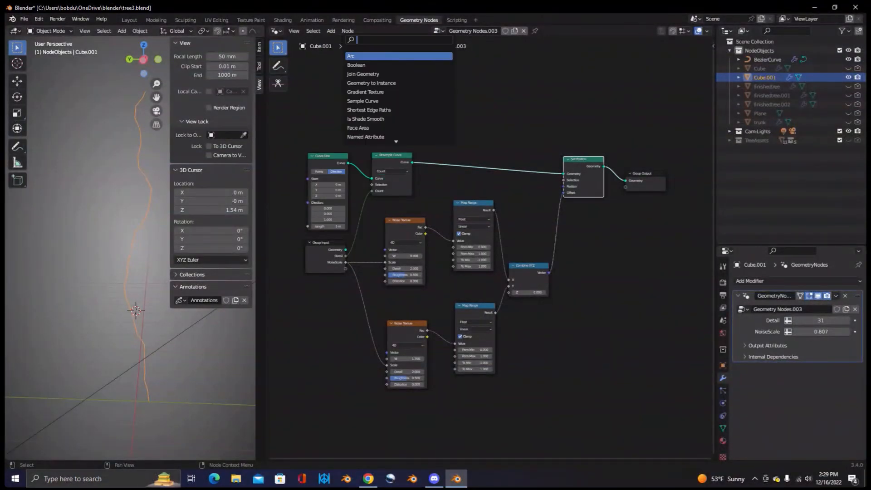
{"action": "type", "text": "cao"}
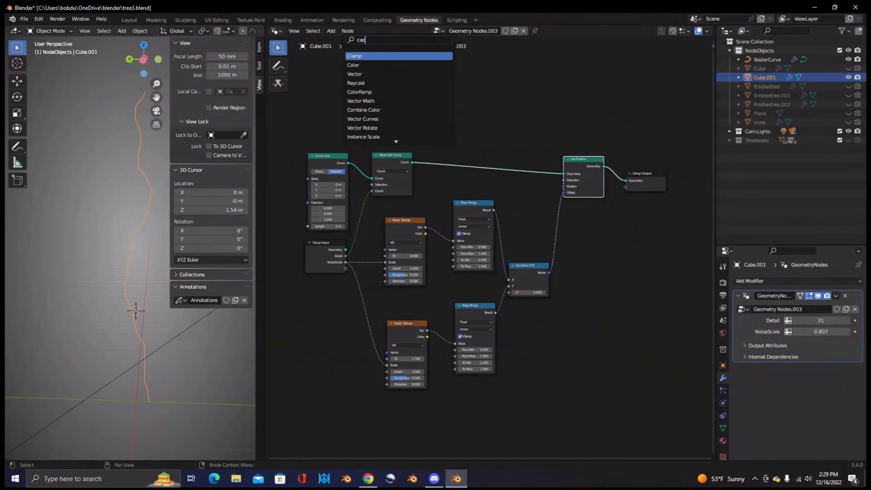
{"action": "key", "text": "BackSpace"}
{"action": "type", "text": "p"}
{"action": "key", "text": "Return"}
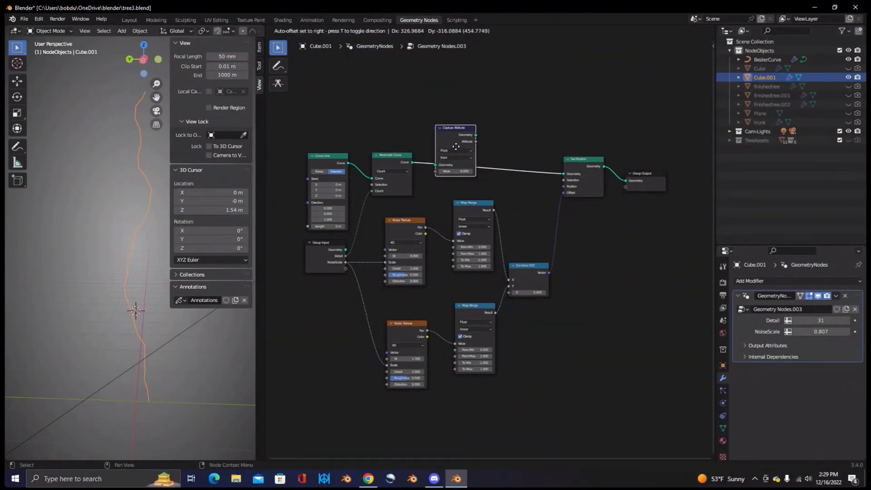
{"action": "left_click", "coordinate": [457, 164]}
{"action": "middle_click_drag", "start_coordinate": [538, 202], "coordinate": [491, 214]}
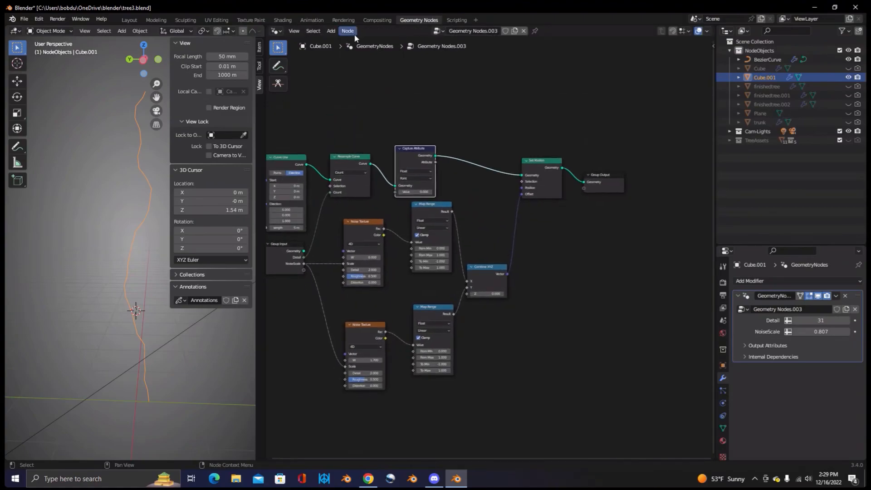
- Add a Spline Parameter node above the Capture Attribute node
{"action": "left_click", "coordinate": [332, 31]}
{"action": "left_click", "coordinate": [347, 41]}
{"action": "type", "text": "spl"}
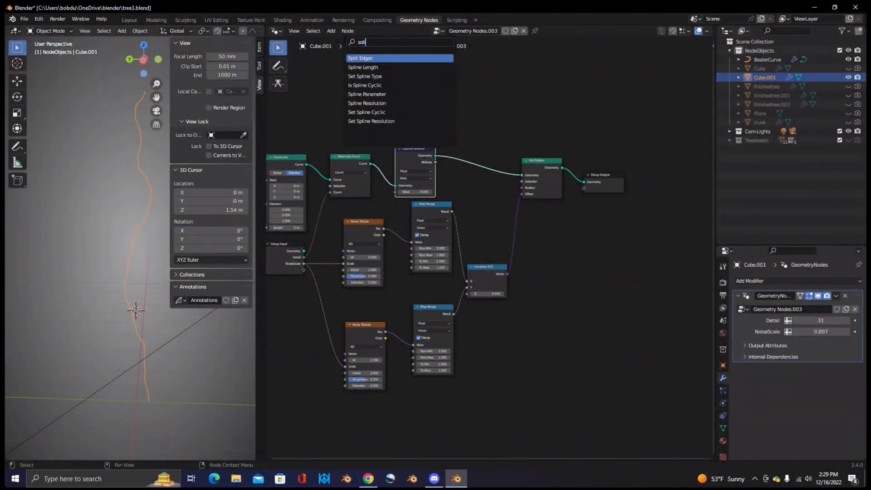
{"action": "key", "text": "BackSpace"}
{"action": "key", "text": "BackSpace"}
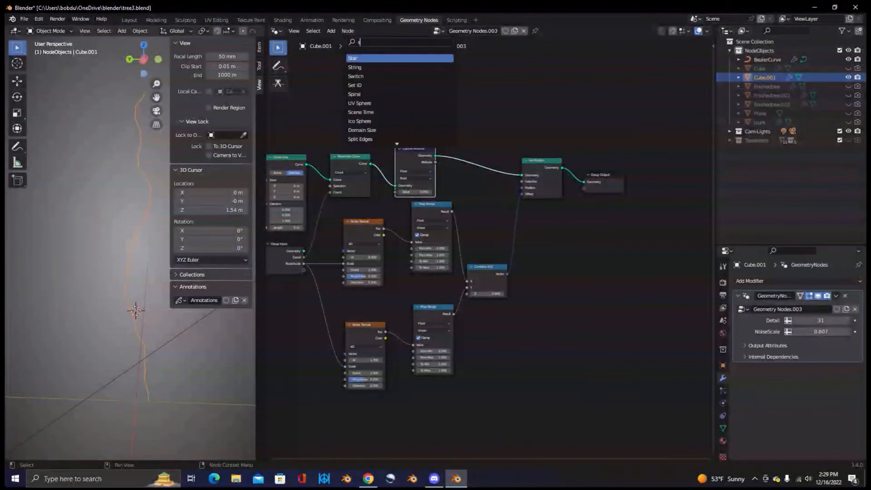
{"action": "type", "text": "pli"}
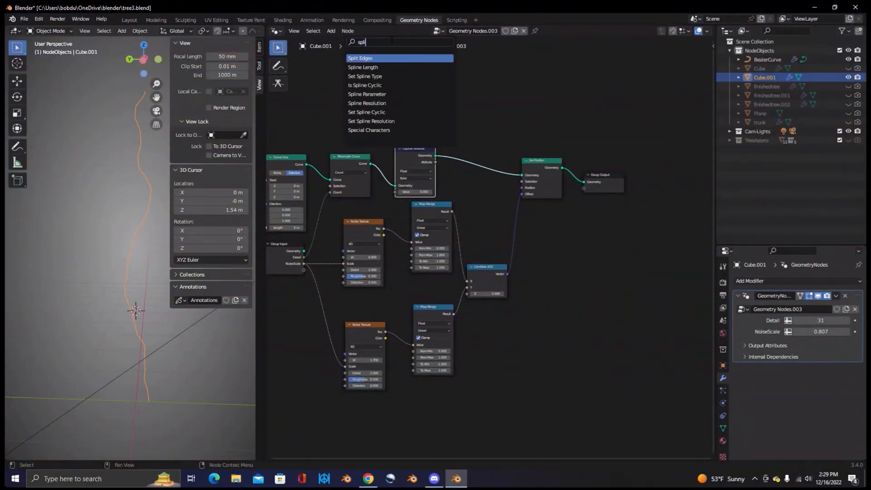
{"action": "left_click", "coordinate": [368, 94]}
{"action": "left_click", "coordinate": [454, 131]}
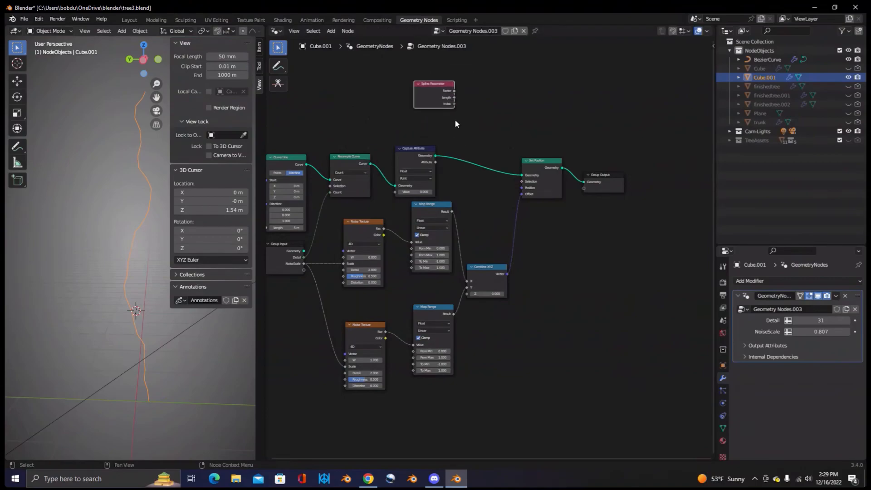
- Feed the Spline Parameter's Factor into the Capture Attribute's Value and place the Spline Parameter node just below Resample Curve
{"action": "left_click_drag", "start_coordinate": [453, 97], "coordinate": [396, 194]}
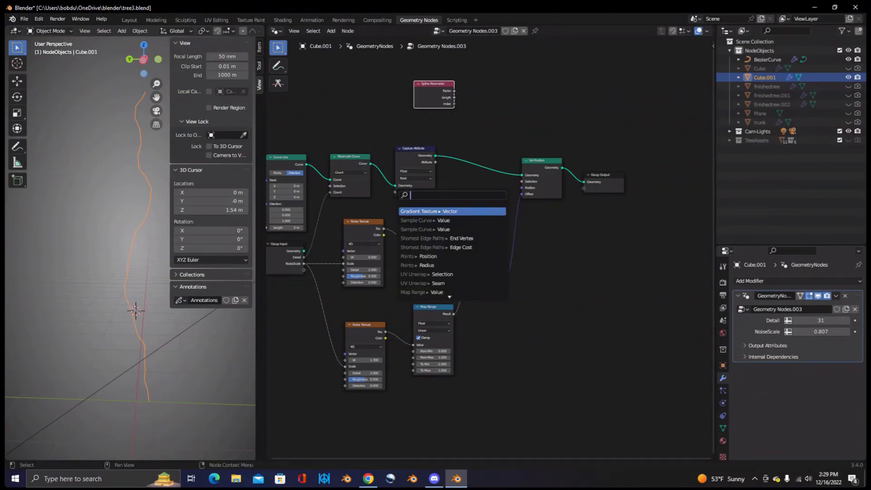
{"action": "left_click_drag", "start_coordinate": [454, 97], "coordinate": [392, 191]}
{"action": "left_click_drag", "start_coordinate": [430, 87], "coordinate": [371, 192]}
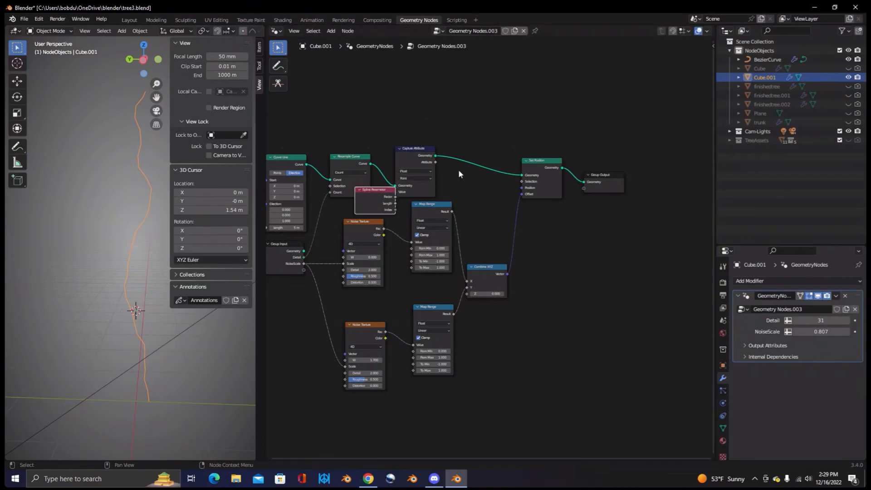
{"action": "middle_click_drag", "start_coordinate": [558, 254], "coordinate": [548, 264]}
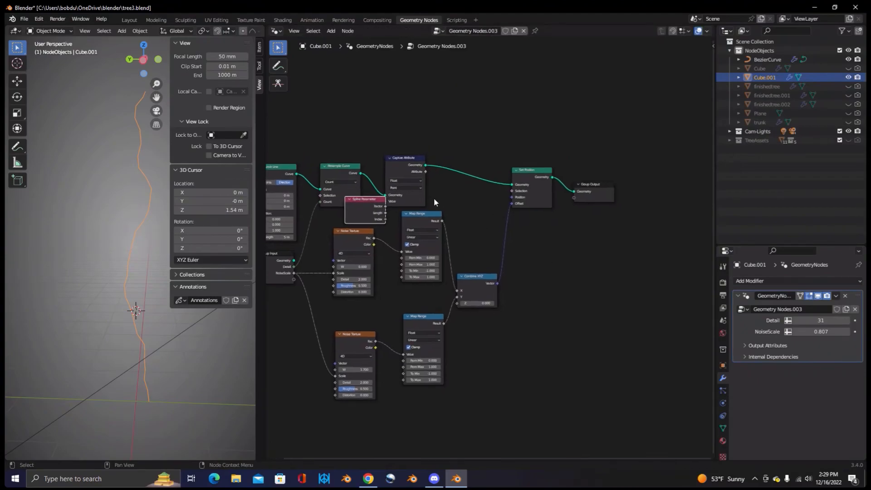
- Spread out the Resample Curve, Capture Attribute and Spline Parameter nodes so they no longer overlap
{"action": "left_click", "coordinate": [337, 167]}
{"action": "left_click_drag", "start_coordinate": [331, 165], "coordinate": [279, 160]}
{"action": "left_click_drag", "start_coordinate": [420, 157], "coordinate": [420, 136]}
{"action": "scroll", "coordinate": [397, 197], "scroll_direction": "up", "scroll_amount": 4}
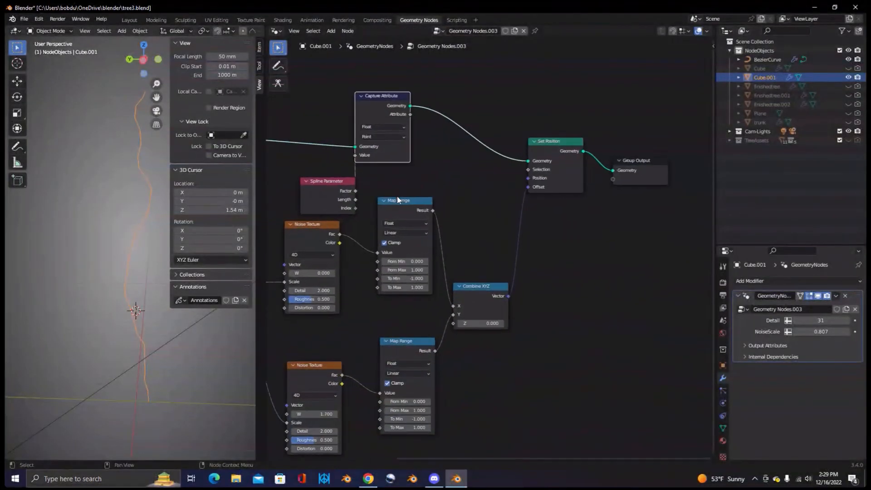
{"action": "middle_click_drag", "start_coordinate": [453, 206], "coordinate": [522, 253]}
{"action": "left_click_drag", "start_coordinate": [393, 229], "coordinate": [358, 224]}
- Reposition the Combine XYZ node between the Map Range nodes and Set Position
{"action": "middle_click_drag", "start_coordinate": [528, 190], "coordinate": [418, 167]}
{"action": "middle_click_drag", "start_coordinate": [543, 313], "coordinate": [487, 274]}
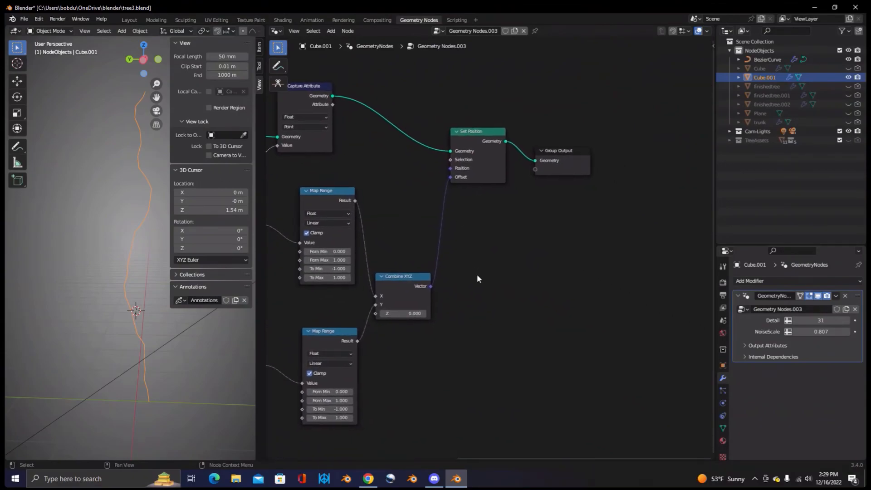
{"action": "scroll", "coordinate": [487, 276], "scroll_direction": "down", "scroll_amount": 1}
{"action": "left_click_drag", "start_coordinate": [412, 277], "coordinate": [430, 284]}
{"action": "middle_click_drag", "start_coordinate": [412, 194], "coordinate": [487, 210]}
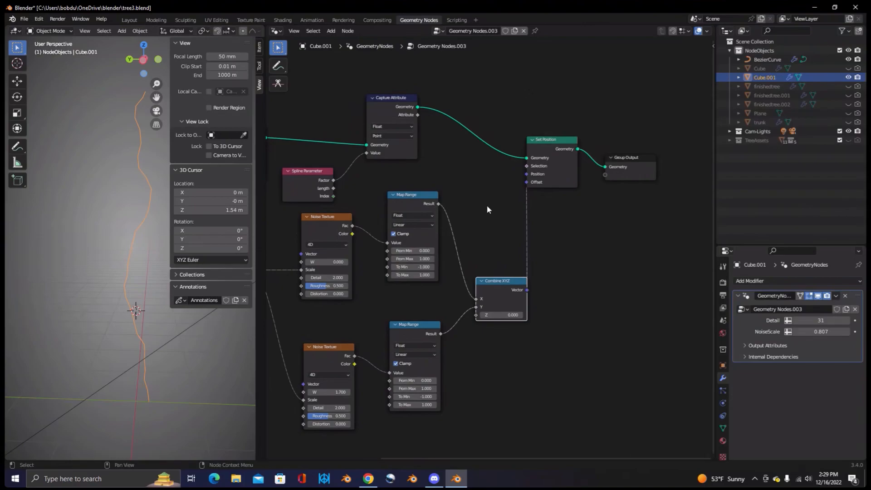
{"action": "middle_click_drag", "start_coordinate": [494, 239], "coordinate": [498, 222]}
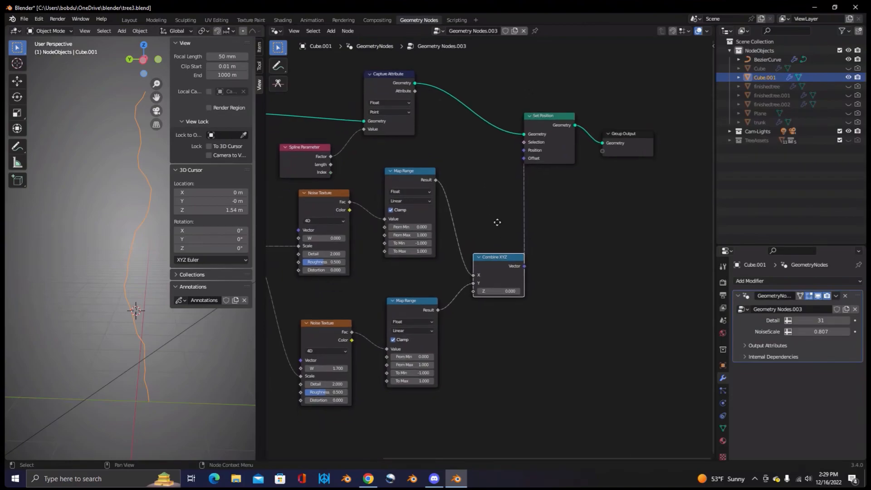
{"action": "left_click_drag", "start_coordinate": [509, 258], "coordinate": [494, 265]}
{"action": "middle_click_drag", "start_coordinate": [544, 251], "coordinate": [529, 270]}
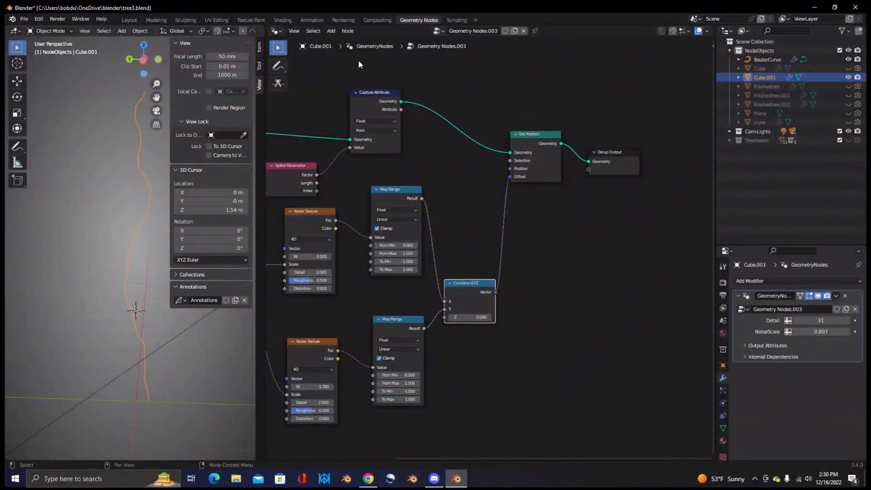
- Add a Math node set to Add between the upper Map Range and Set Position
{"action": "left_click", "coordinate": [331, 31]}
{"action": "left_click", "coordinate": [347, 39]}
{"action": "type", "text": "ma"}
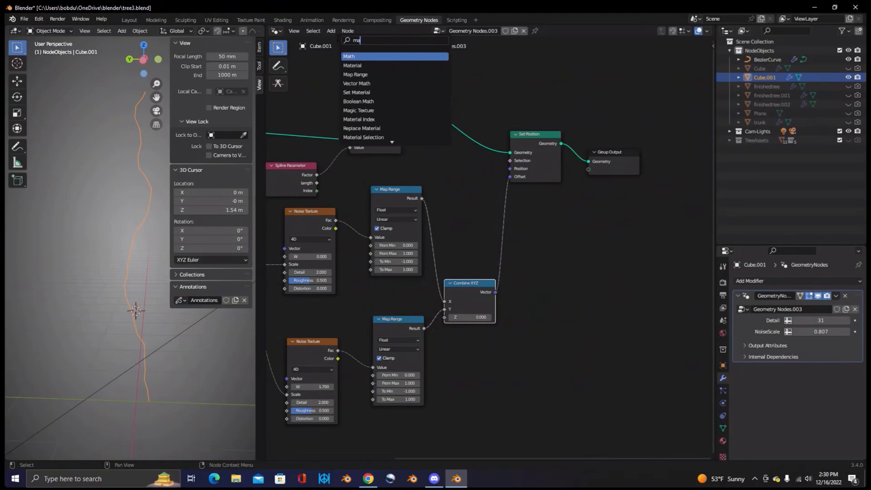
{"action": "key", "text": "BackSpace"}
{"action": "type", "text": "ult"}
{"action": "key", "text": "BackSpace"}
{"action": "key", "text": "BackSpace"}
{"action": "key", "text": "BackSpace"}
{"action": "type", "text": "atyh"}
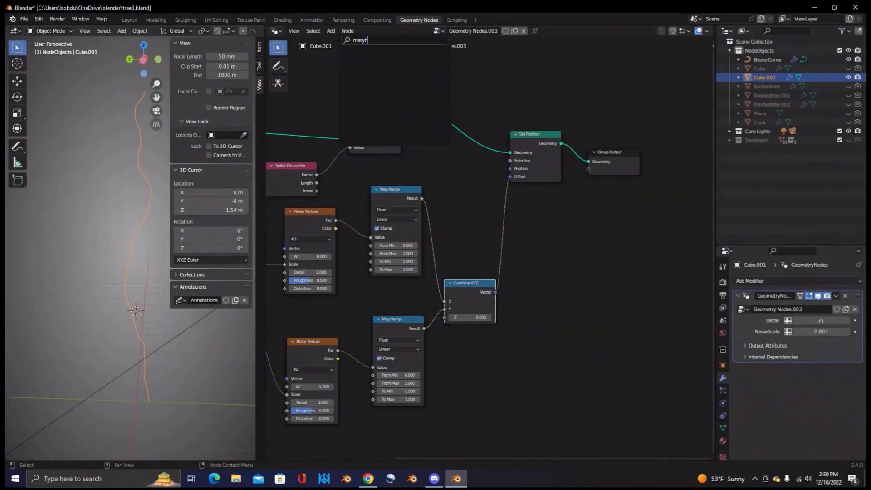
{"action": "key", "text": "BackSpace"}
{"action": "key", "text": "BackSpace"}
{"action": "type", "text": "h"}
{"action": "key", "text": "Return"}
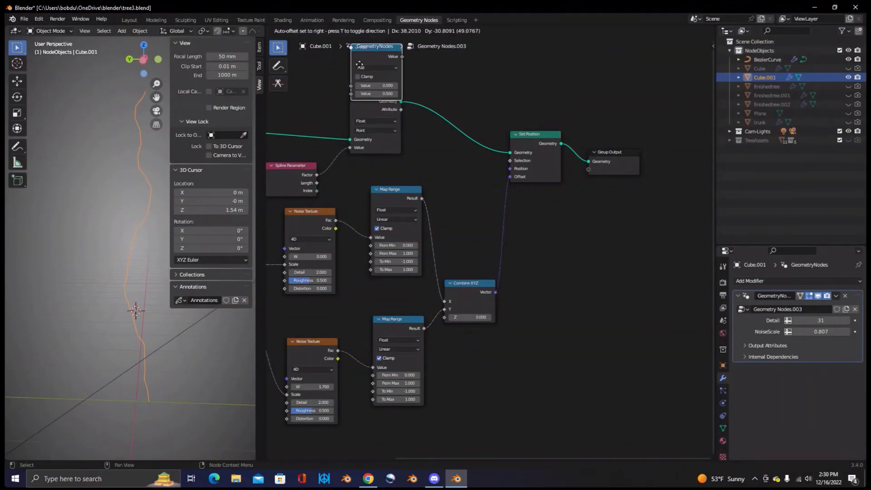
{"action": "left_click", "coordinate": [429, 160]}
{"action": "middle_click_drag", "start_coordinate": [511, 227], "coordinate": [579, 225]}
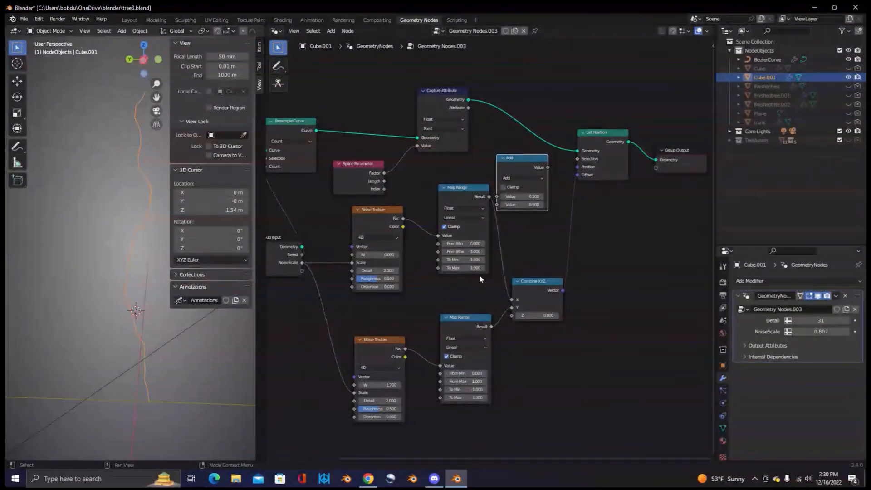
{"action": "left_click_drag", "start_coordinate": [525, 170], "coordinate": [533, 174]}
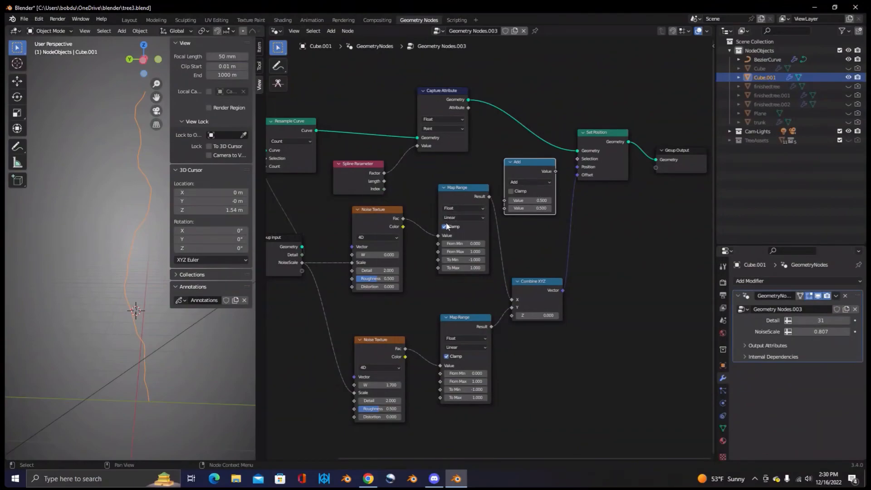
- Move the upper Map Range aside and feed its Result and the captured Attribute into the Add node's two values
{"action": "left_click_drag", "start_coordinate": [459, 192], "coordinate": [434, 192]}
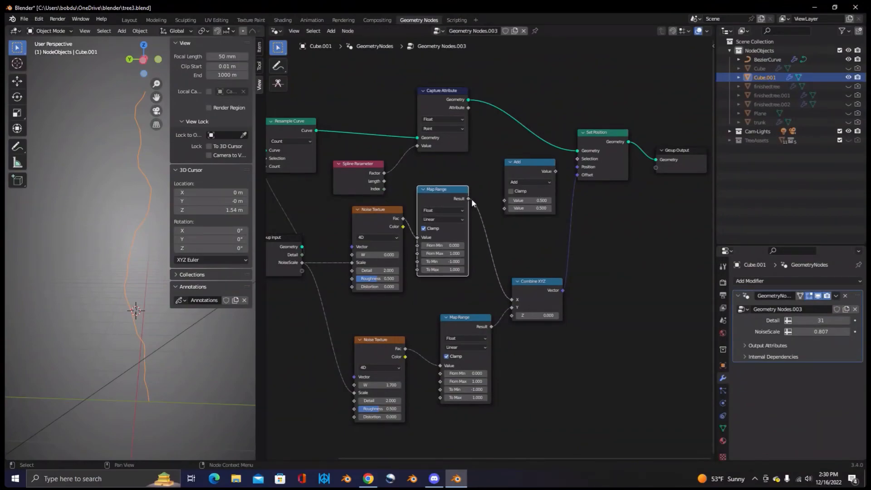
{"action": "left_click_drag", "start_coordinate": [468, 198], "coordinate": [503, 200]}
{"action": "left_click_drag", "start_coordinate": [468, 108], "coordinate": [516, 212]}
{"action": "left_click", "coordinate": [502, 209]}
{"action": "left_click", "coordinate": [504, 209]}
{"action": "left_click_drag", "start_coordinate": [469, 108], "coordinate": [504, 208]}
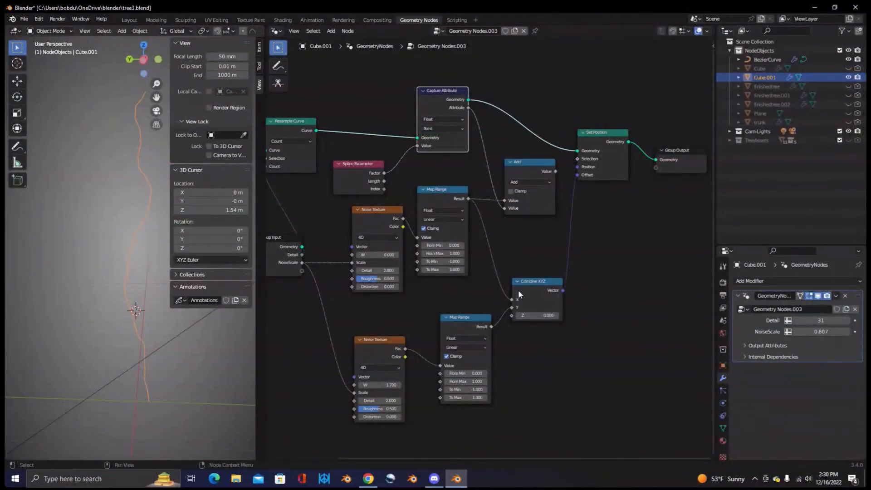
- Link the Add node's output to Combine XYZ's X, cut the Y link, and view the curve from another side
{"action": "left_click_drag", "start_coordinate": [555, 171], "coordinate": [513, 300]}
{"action": "right_click_drag", "start_coordinate": [503, 308], "coordinate": [504, 321], "text": "ctrl"}
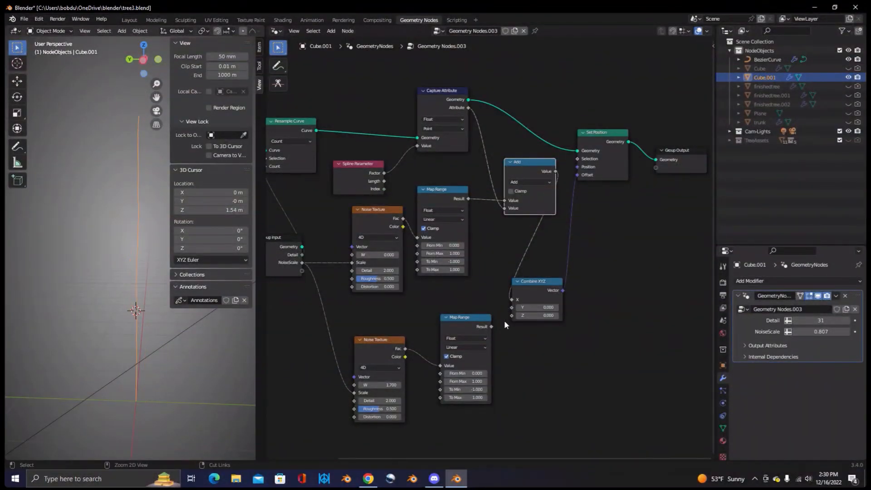
{"action": "middle_click_drag", "start_coordinate": [126, 219], "coordinate": [214, 213]}
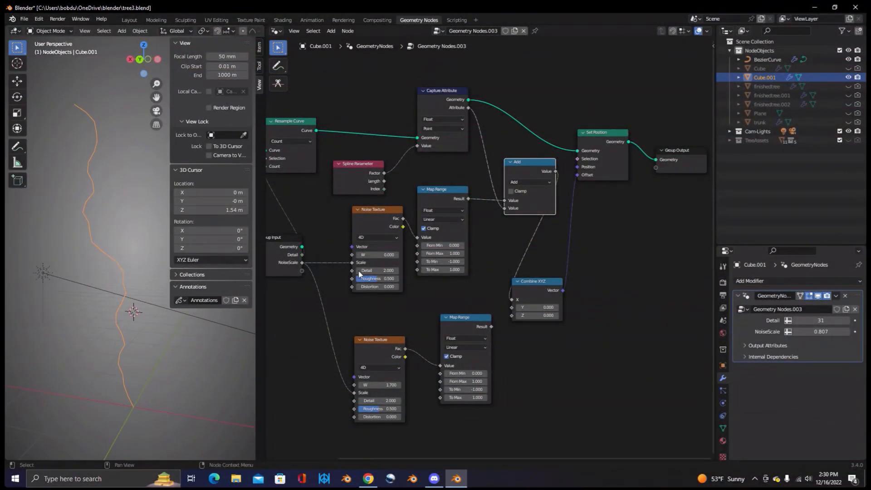
{"action": "middle_click_drag", "start_coordinate": [454, 290], "coordinate": [523, 266]}
{"action": "middle_click_drag", "start_coordinate": [186, 347], "coordinate": [192, 343], "text": "shift"}
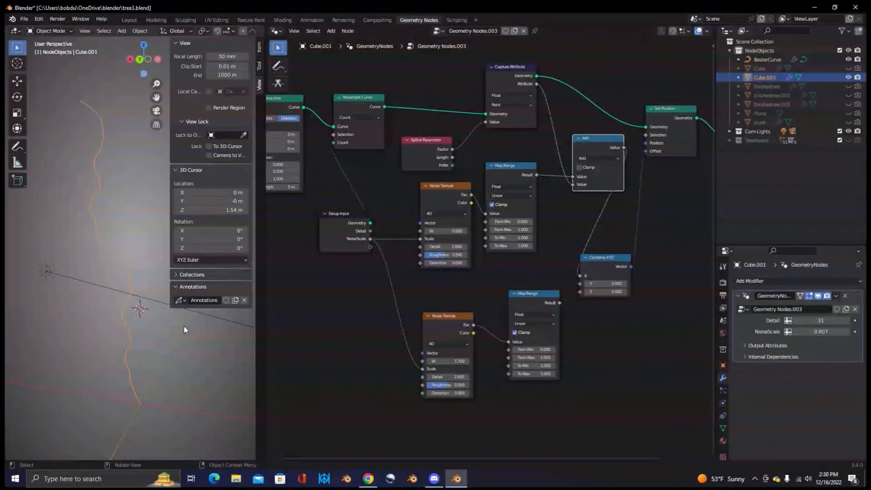
{"action": "middle_click_drag", "start_coordinate": [178, 334], "coordinate": [190, 334], "text": "shift"}
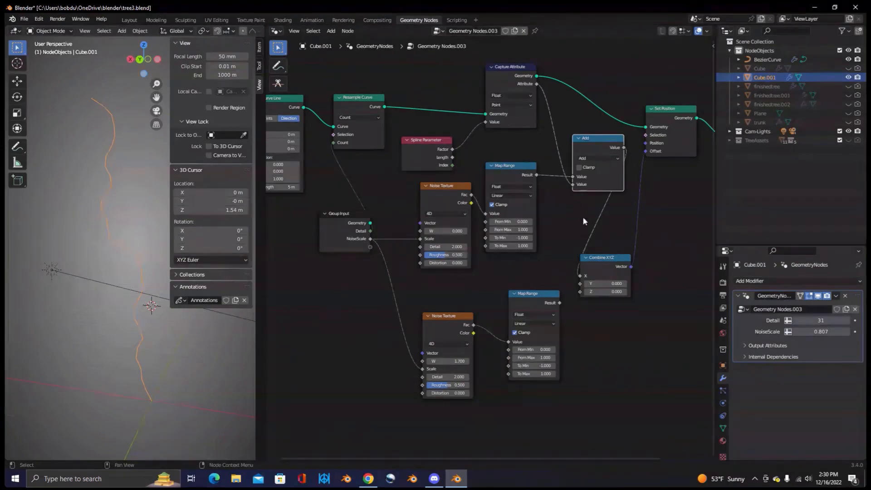
- Compare the curve with the upper Map Range linked straight to Combine XYZ's X, and restore the Add node's link
{"action": "left_click_drag", "start_coordinate": [537, 175], "coordinate": [582, 274]}
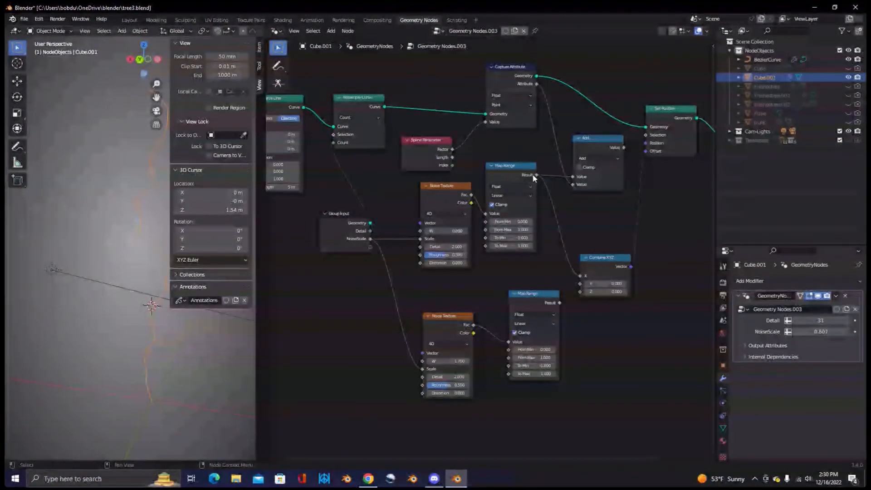
{"action": "left_click_drag", "start_coordinate": [537, 174], "coordinate": [570, 249]}
{"action": "left_click_drag", "start_coordinate": [625, 148], "coordinate": [581, 276]}
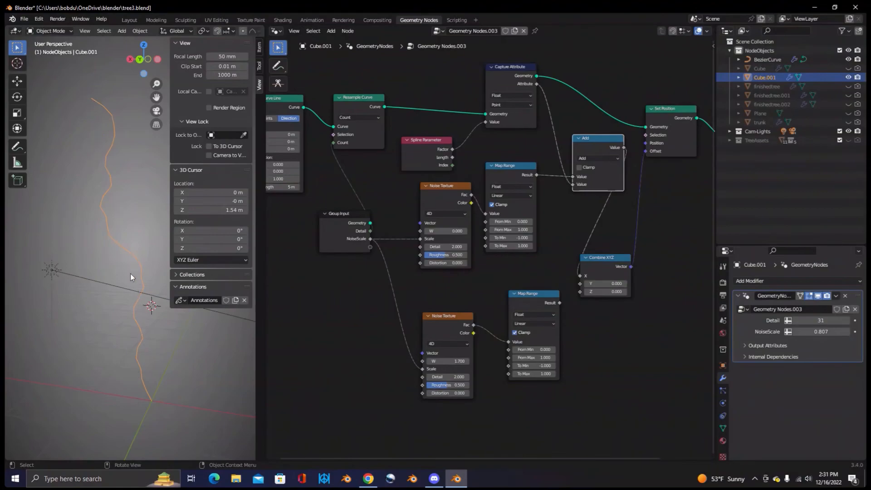
- Duplicate the Add node beside the lower Map Range and feed it that Map Range's Result and the captured Attribute
{"action": "middle_click_drag", "start_coordinate": [666, 316], "coordinate": [632, 305]}
{"action": "middle_click_drag", "start_coordinate": [574, 206], "coordinate": [561, 226]}
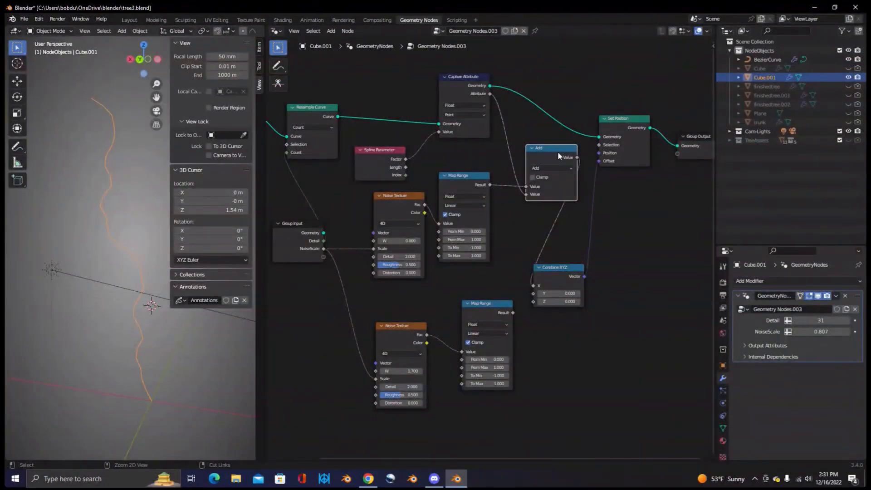
{"action": "key", "text": "shift+d"}
{"action": "left_click", "coordinate": [617, 350]}
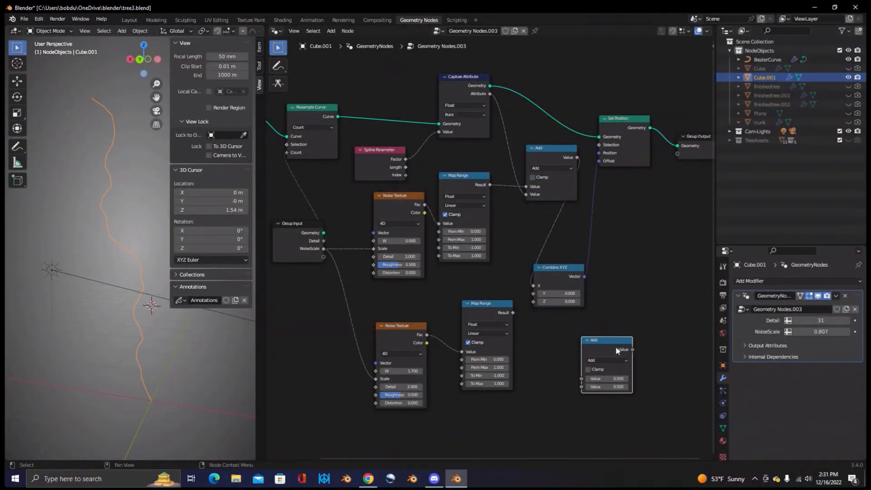
{"action": "left_click_drag", "start_coordinate": [490, 93], "coordinate": [581, 389]}
{"action": "left_click_drag", "start_coordinate": [513, 312], "coordinate": [582, 379]}
- Move Combine XYZ clear of the Add nodes, link the duplicated Add node's output to its Y, and tidy the first Add node
{"action": "left_click_drag", "start_coordinate": [577, 274], "coordinate": [670, 271]}
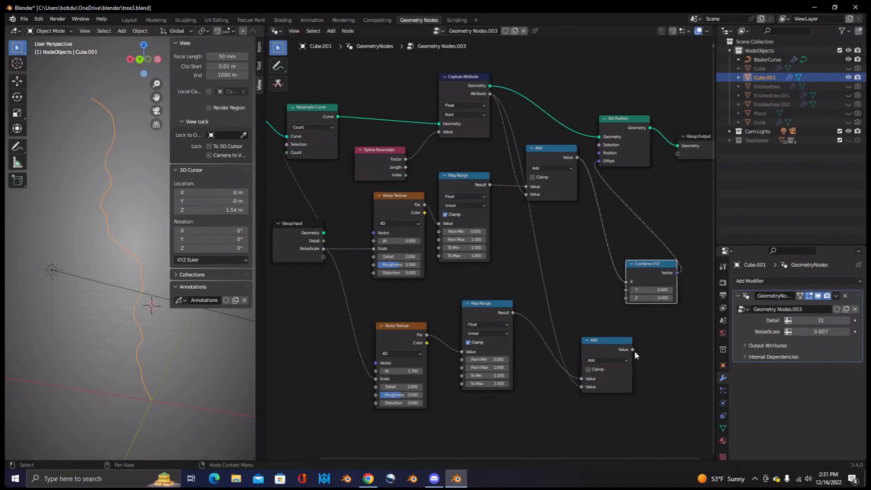
{"action": "left_click_drag", "start_coordinate": [633, 349], "coordinate": [626, 289]}
{"action": "middle_click_drag", "start_coordinate": [126, 275], "coordinate": [75, 264]}
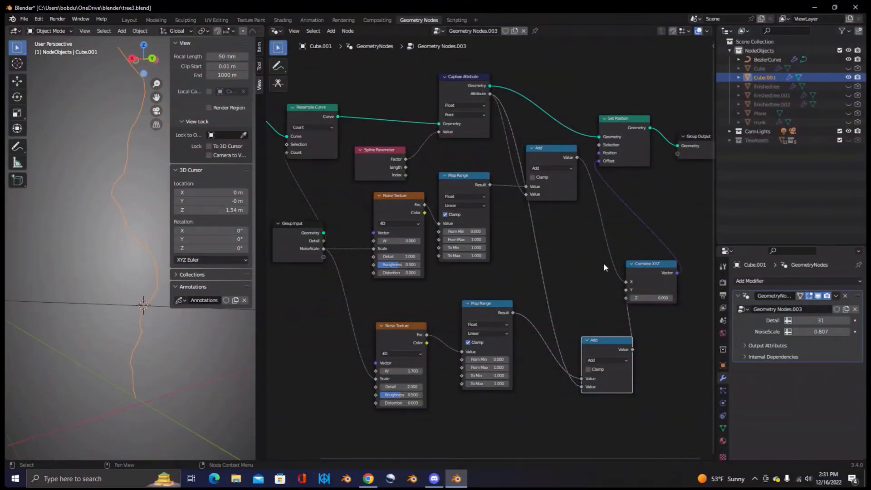
{"action": "middle_click_drag", "start_coordinate": [604, 265], "coordinate": [594, 273]}
{"action": "left_click_drag", "start_coordinate": [561, 176], "coordinate": [561, 182]}
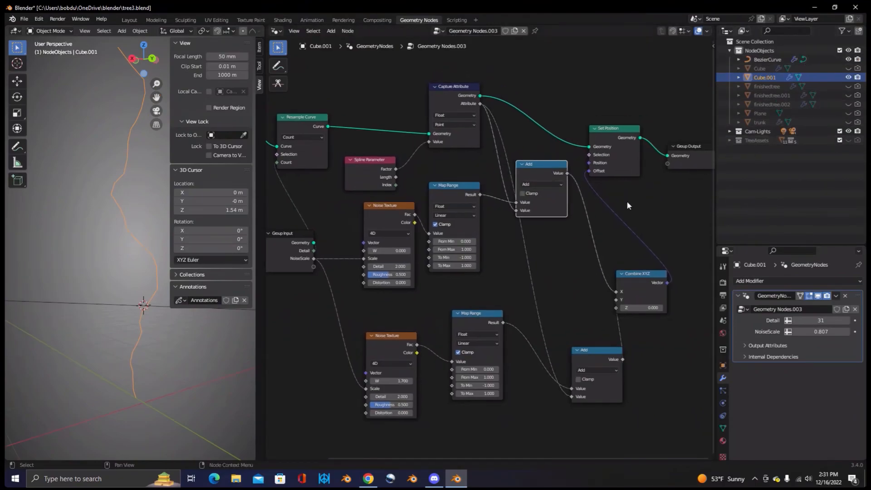
- Hide Cube.001, show and select the trunk object, and frame its whole Trunk node tree for reference
{"action": "left_click", "coordinate": [848, 77]}
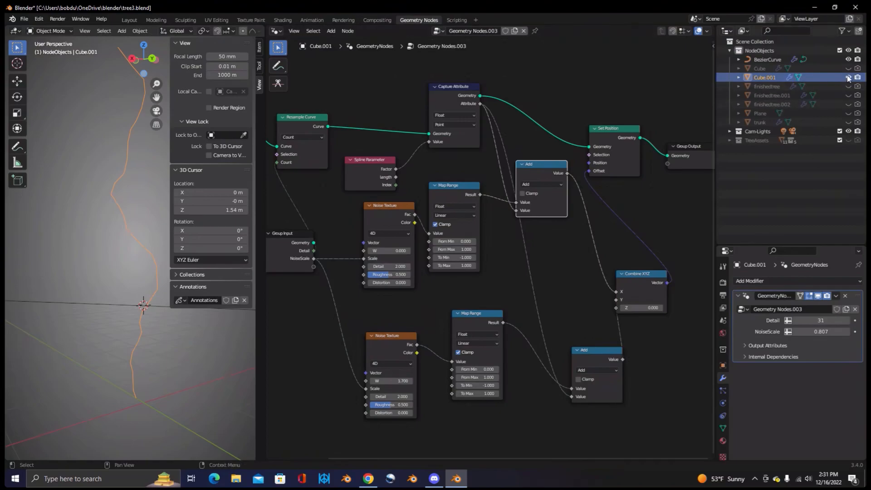
{"action": "left_click", "coordinate": [762, 122]}
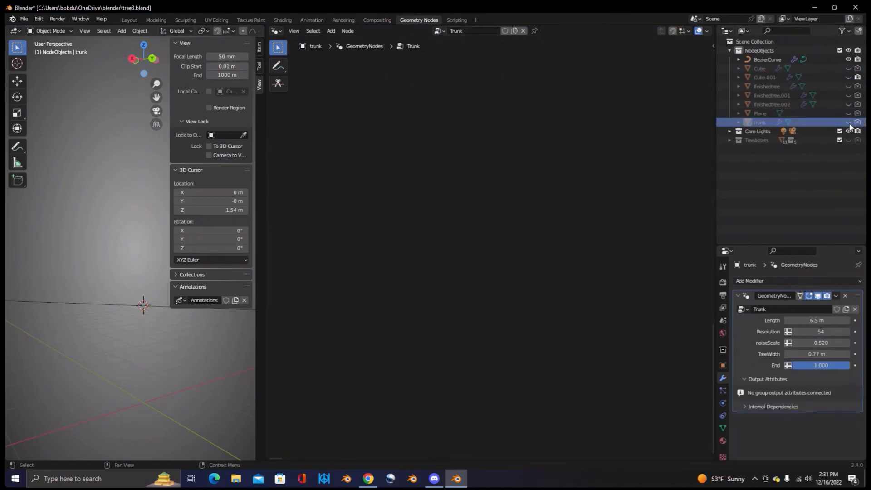
{"action": "left_click", "coordinate": [848, 122]}
{"action": "left_click", "coordinate": [150, 272]}
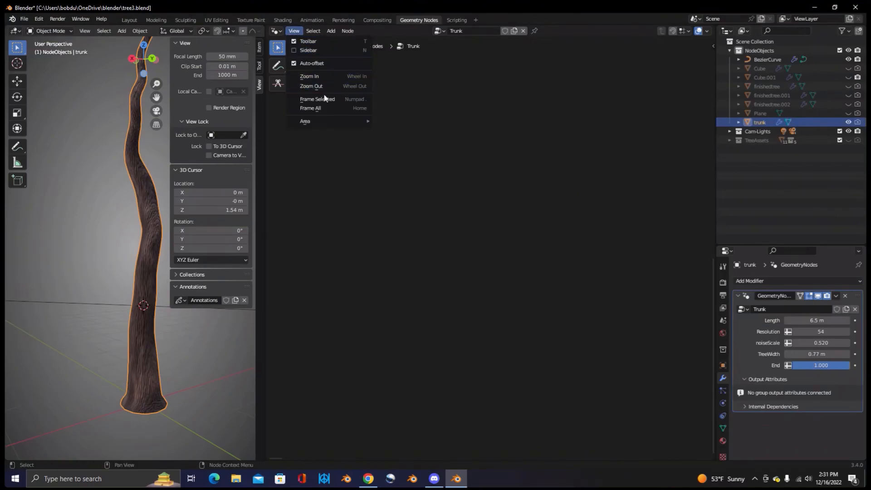
{"action": "left_click", "coordinate": [326, 108]}
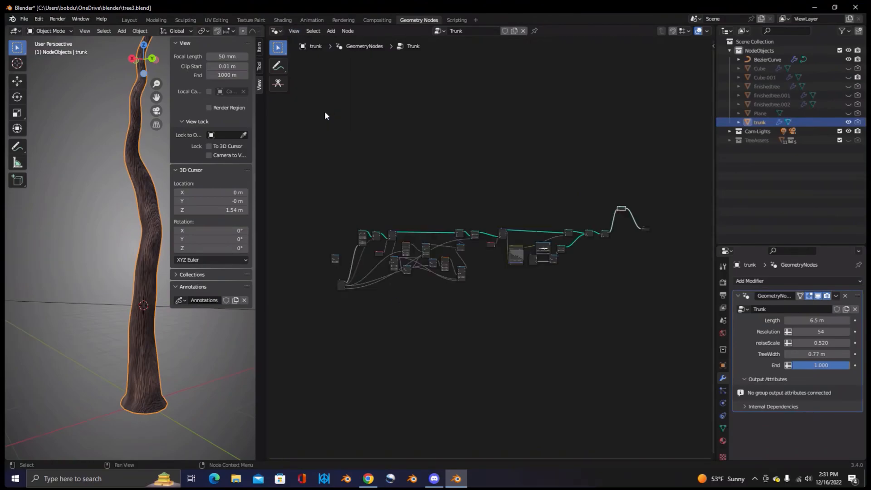
{"action": "scroll", "coordinate": [393, 252], "scroll_direction": "up", "scroll_amount": 5}
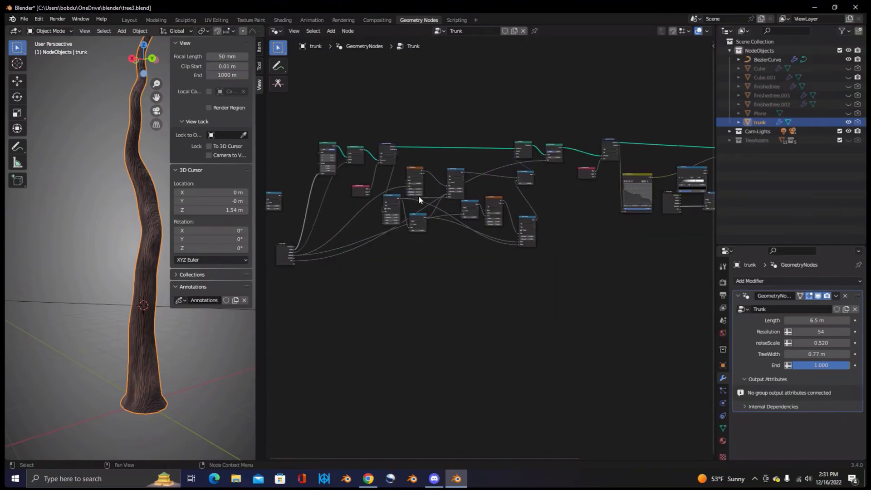
- Examine how the Trunk tree's captured attribute feeds a Map Range and Multiply that control both noise Map Ranges
{"action": "scroll", "coordinate": [451, 211], "scroll_direction": "up", "scroll_amount": 3}
{"action": "middle_click_drag", "start_coordinate": [452, 210], "coordinate": [402, 166]}
{"action": "scroll", "coordinate": [409, 196], "scroll_direction": "up", "scroll_amount": 2}
{"action": "middle_click_drag", "start_coordinate": [421, 205], "coordinate": [432, 267]}
{"action": "middle_click_drag", "start_coordinate": [368, 232], "coordinate": [491, 256]}
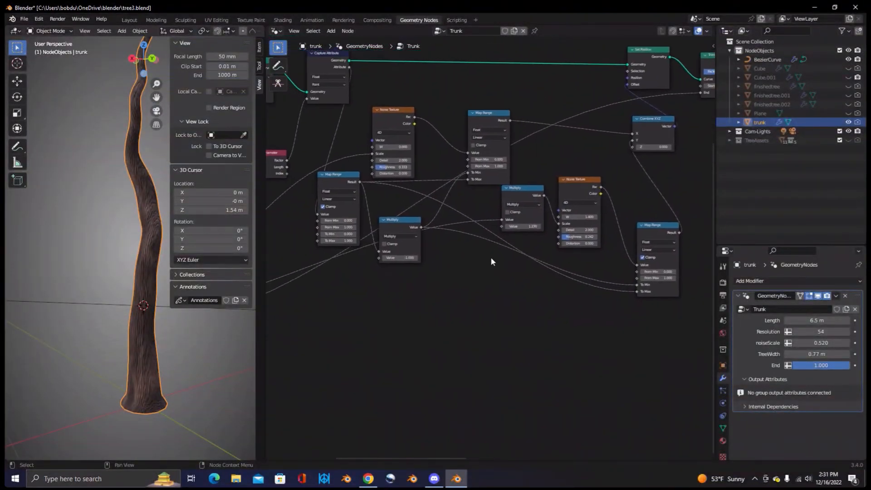
{"action": "middle_click_drag", "start_coordinate": [385, 251], "coordinate": [430, 251]}
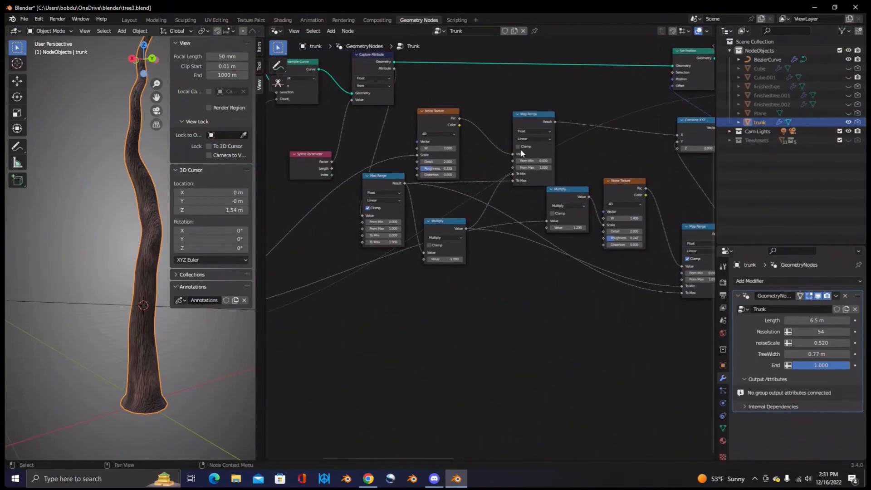
{"action": "middle_click_drag", "start_coordinate": [520, 264], "coordinate": [529, 278]}
{"action": "left_click_drag", "start_coordinate": [333, 170], "coordinate": [337, 159]}
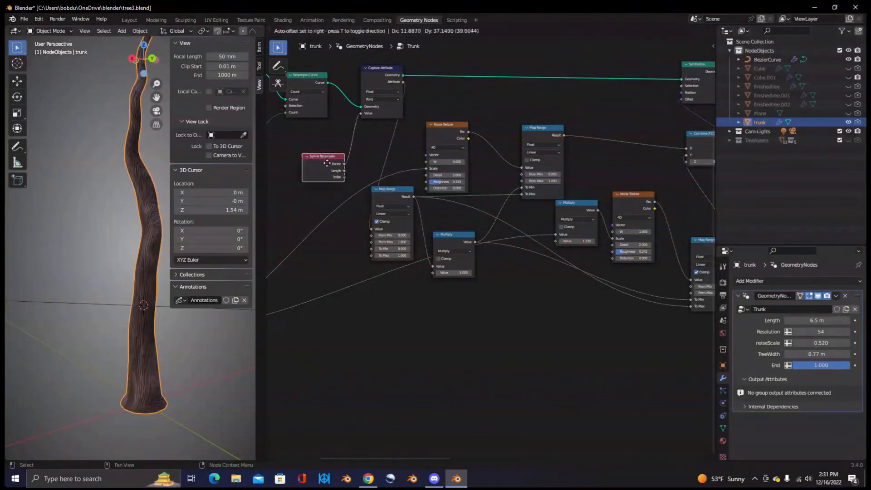
{"action": "left_click_drag", "start_coordinate": [397, 190], "coordinate": [403, 188]}
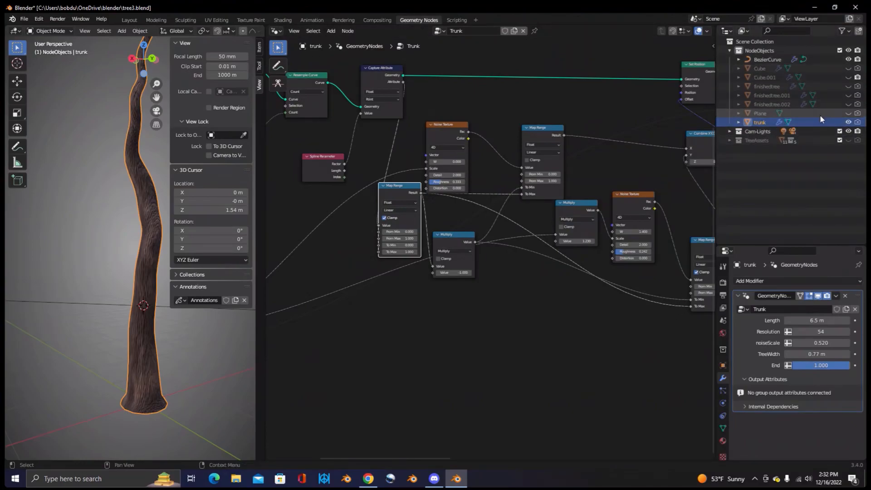
- Hide the trunk object and check the BezierCurve and Cube node trees for the curve setup in progress
{"action": "left_click", "coordinate": [848, 122]}
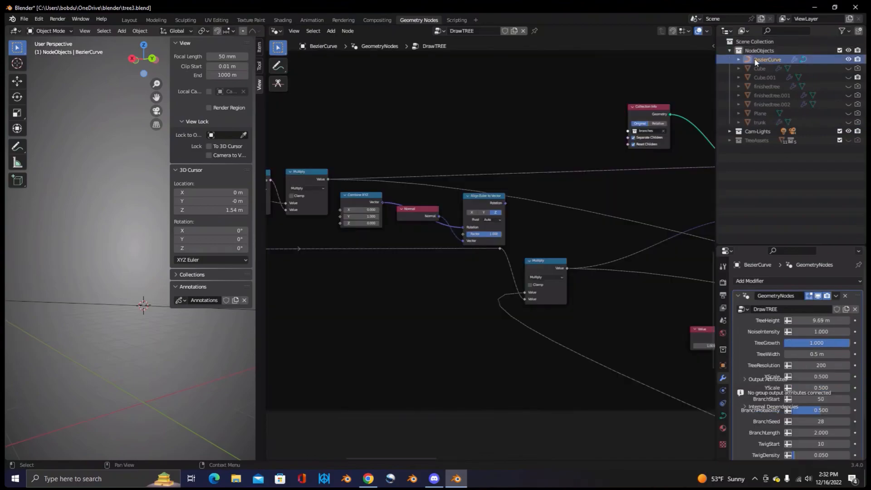
{"action": "left_click", "coordinate": [767, 59]}
{"action": "middle_click_drag", "start_coordinate": [473, 205], "coordinate": [581, 199]}
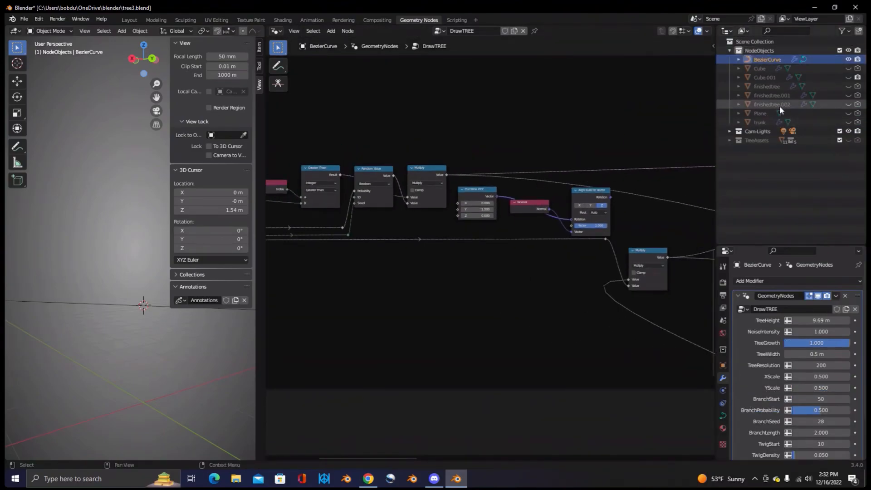
{"action": "left_click", "coordinate": [769, 69]}
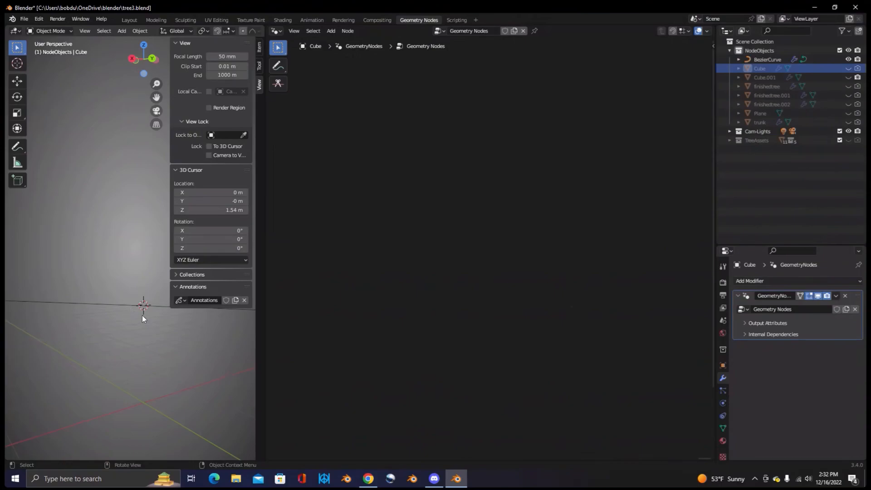
{"action": "left_click", "coordinate": [294, 31]}
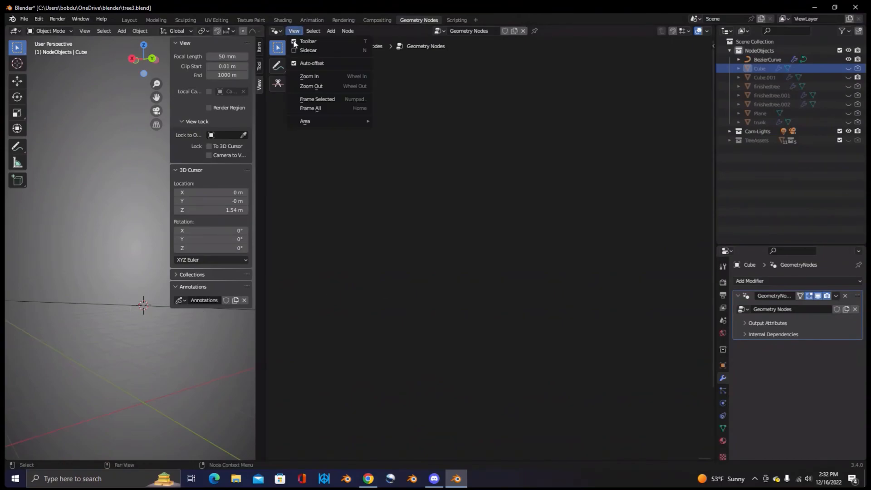
{"action": "left_click", "coordinate": [329, 107]}
{"action": "scroll", "coordinate": [535, 323], "scroll_direction": "up", "scroll_amount": 3}
{"action": "left_click_drag", "start_coordinate": [378, 91], "coordinate": [363, 122]}
{"action": "middle_click_drag", "start_coordinate": [469, 223], "coordinate": [456, 225]}
{"action": "scroll", "coordinate": [456, 225], "scroll_direction": "up", "scroll_amount": 1}
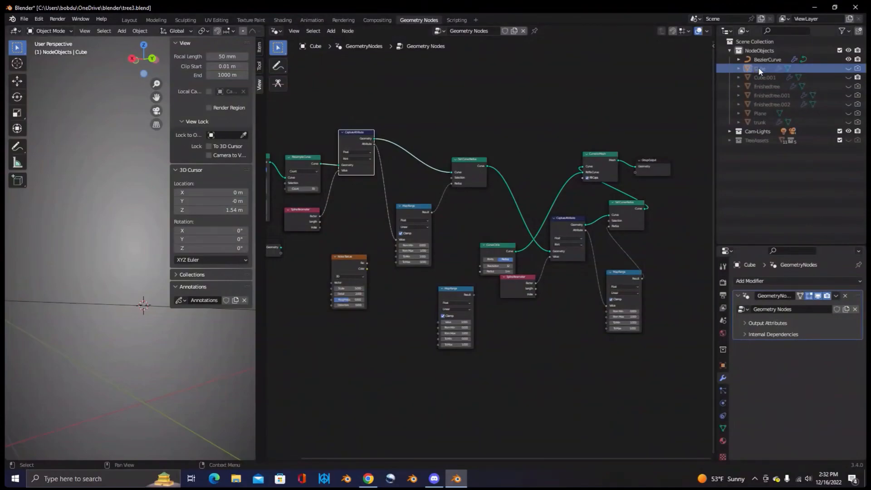
- Select Cube.001 and make it visible again to return to its node tree
{"action": "left_click", "coordinate": [847, 68]}
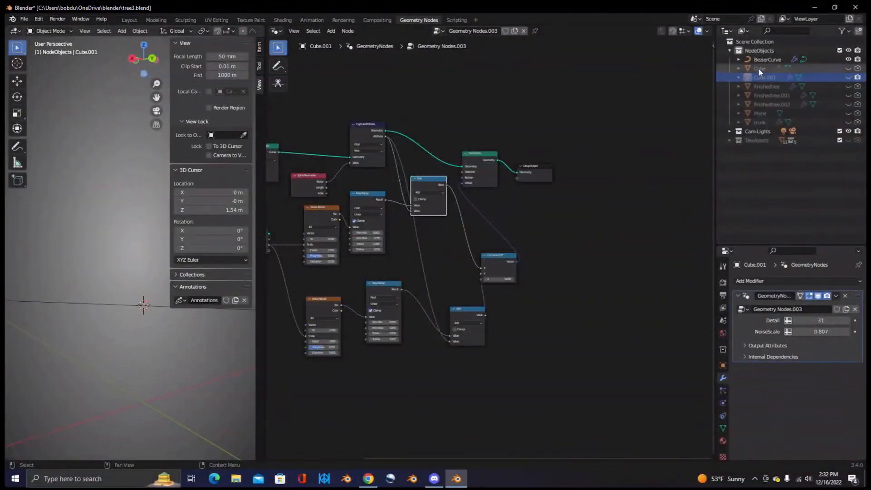
{"action": "left_click", "coordinate": [848, 78]}
{"action": "middle_click_drag", "start_coordinate": [403, 224], "coordinate": [445, 230]}
{"action": "left_click", "coordinate": [156, 260]}
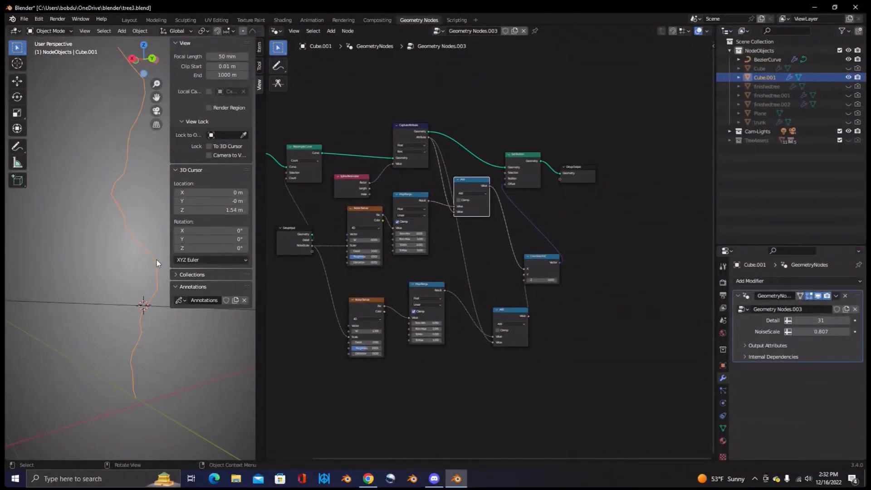
- Move the Spline Parameter and Capture Attribute nodes away from the noise nodes to free up space
{"action": "middle_click_drag", "start_coordinate": [337, 233], "coordinate": [466, 246]}
{"action": "scroll", "coordinate": [466, 246], "scroll_direction": "up", "scroll_amount": 1}
{"action": "left_click_drag", "start_coordinate": [303, 114], "coordinate": [473, 191]}
{"action": "left_click", "coordinate": [542, 130], "text": "shift"}
{"action": "left_click_drag", "start_coordinate": [542, 130], "coordinate": [351, 141]}
- Shift the upper Noise Texture, Map Range and Add nodes together toward Combine XYZ
{"action": "left_click", "coordinate": [305, 238]}
{"action": "left_click", "coordinate": [307, 231]}
{"action": "left_click", "coordinate": [366, 300]}
{"action": "left_click_drag", "start_coordinate": [314, 237], "coordinate": [497, 233]}
{"action": "left_click", "coordinate": [549, 204], "text": "shift"}
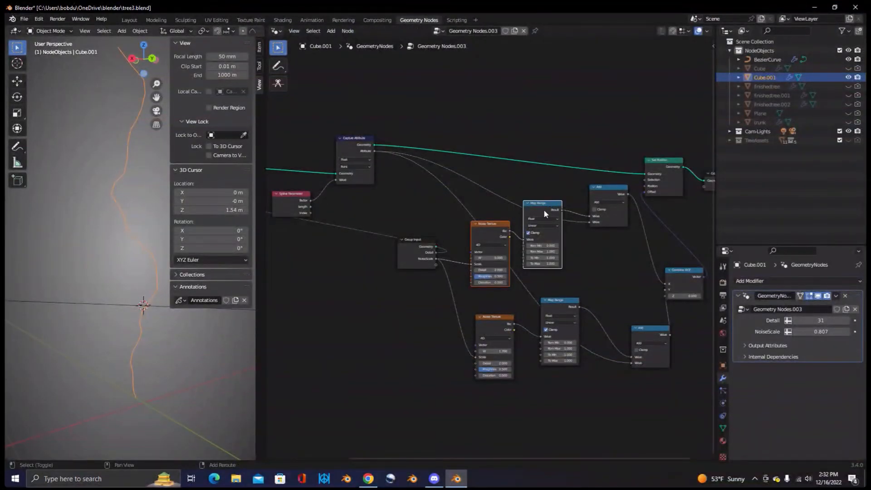
{"action": "left_click", "coordinate": [602, 189], "text": "shift"}
{"action": "left_click", "coordinate": [606, 187], "text": "shift"}
{"action": "left_click_drag", "start_coordinate": [606, 187], "coordinate": [644, 207]}
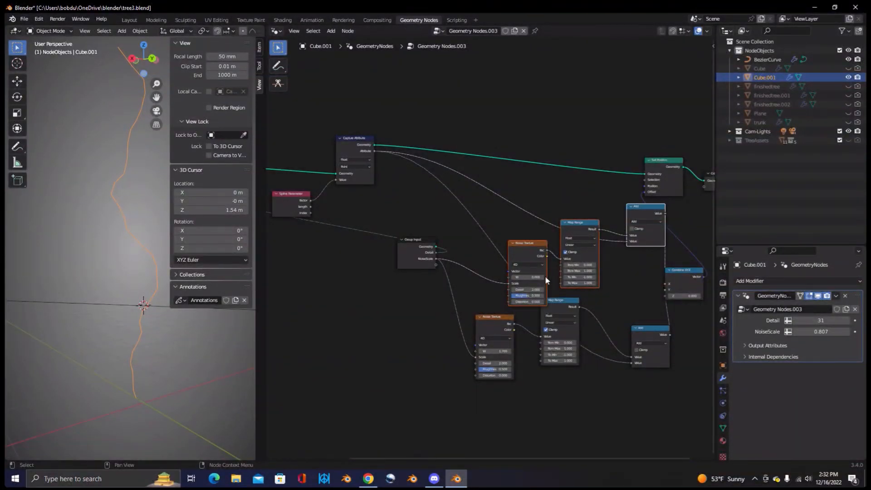
- Shift the lower Noise Texture, Map Range and Add nodes together, away from the upper group
{"action": "left_click", "coordinate": [483, 324]}
{"action": "left_click", "coordinate": [563, 309], "text": "shift"}
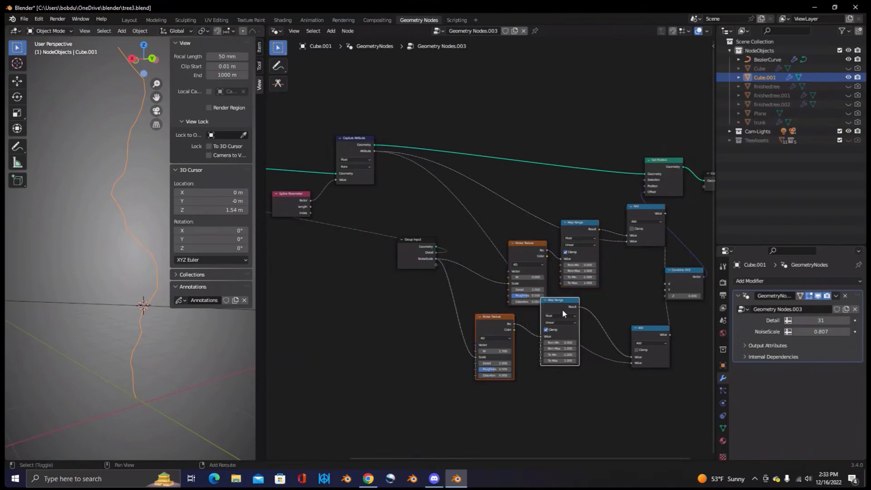
{"action": "left_click", "coordinate": [646, 328], "text": "shift"}
{"action": "left_click_drag", "start_coordinate": [647, 328], "coordinate": [697, 340]}
{"action": "middle_click_drag", "start_coordinate": [407, 320], "coordinate": [507, 385]}
{"action": "middle_click_drag", "start_coordinate": [449, 298], "coordinate": [349, 274]}
{"action": "middle_click_drag", "start_coordinate": [497, 250], "coordinate": [506, 219]}
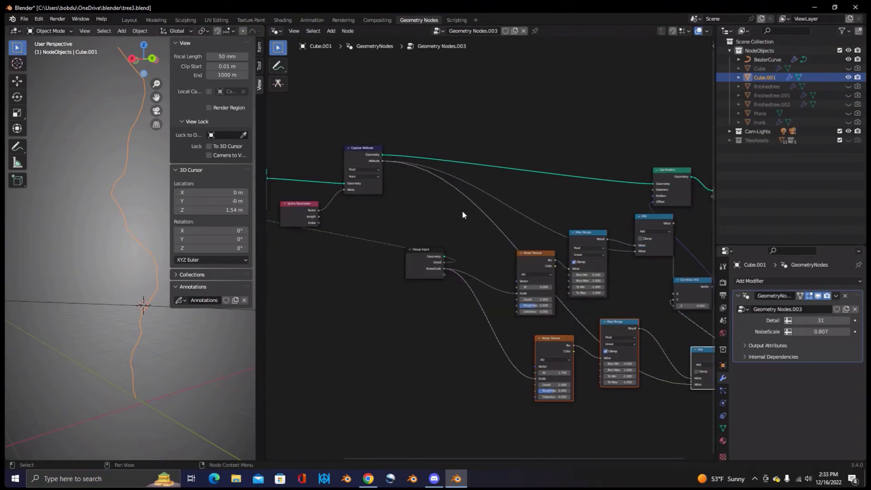
- Duplicate the upper Map Range, place the copy below Group Input, and feed its Value from Capture Attribute's Attribute
{"action": "left_click", "coordinate": [586, 235]}
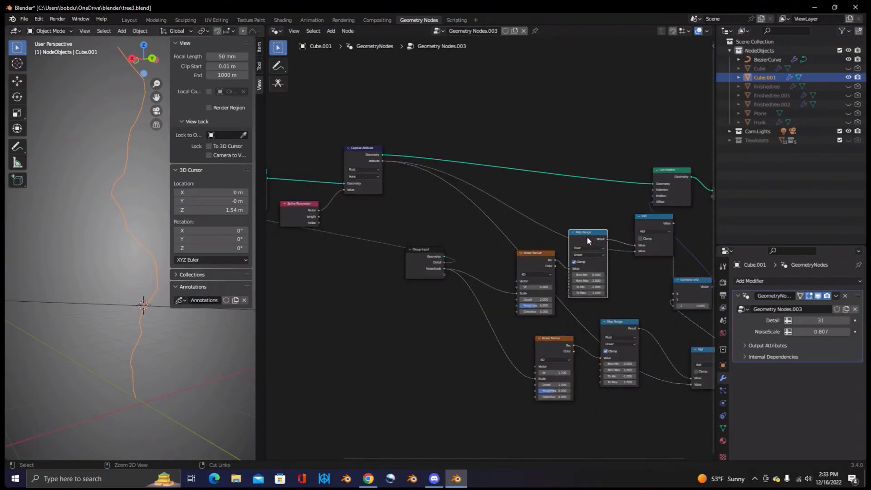
{"action": "key", "text": "shift+d"}
{"action": "left_click", "coordinate": [364, 278]}
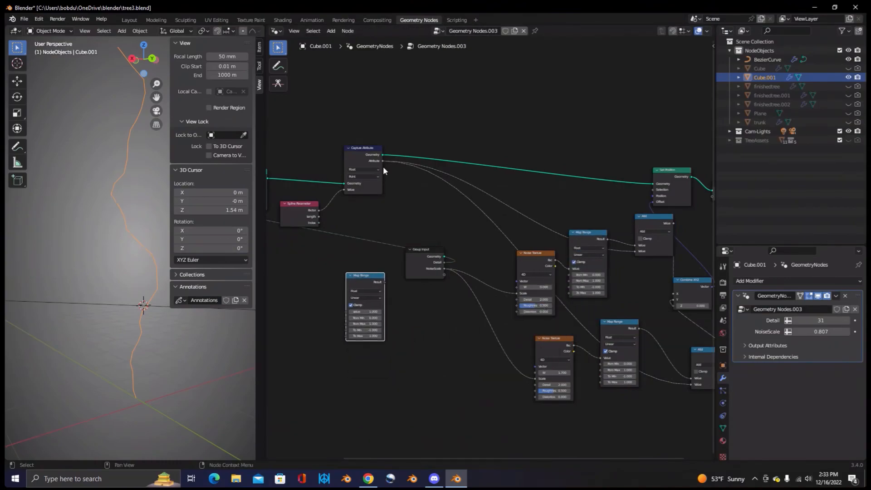
{"action": "left_click_drag", "start_coordinate": [383, 160], "coordinate": [347, 310]}
{"action": "middle_click_drag", "start_coordinate": [435, 338], "coordinate": [382, 356]}
{"action": "scroll", "coordinate": [388, 362], "scroll_direction": "up", "scroll_amount": 2}
{"action": "left_click_drag", "start_coordinate": [299, 302], "coordinate": [370, 330]}
{"action": "middle_click_drag", "start_coordinate": [405, 342], "coordinate": [399, 337]}
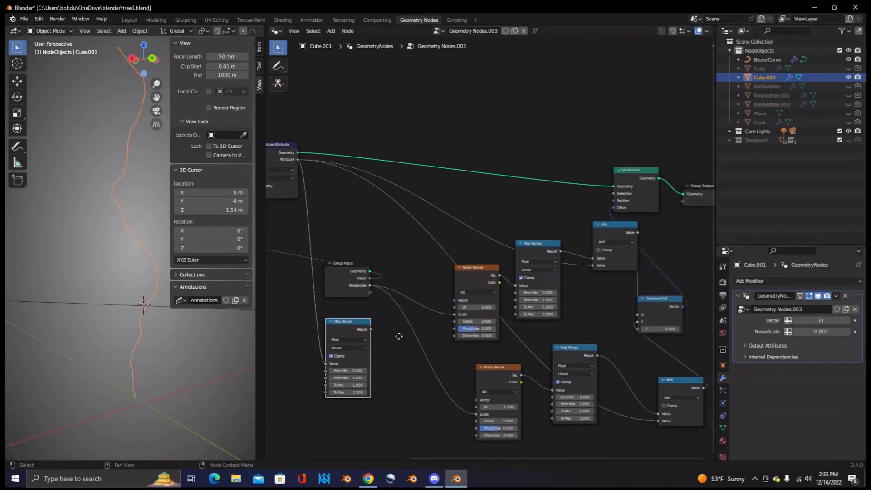
- Link the upper Map Range's Result directly to Combine XYZ's X and the lower Map Range's Result to its Y
{"action": "left_click", "coordinate": [616, 227]}
{"action": "middle_click_drag", "start_coordinate": [597, 309], "coordinate": [570, 304]}
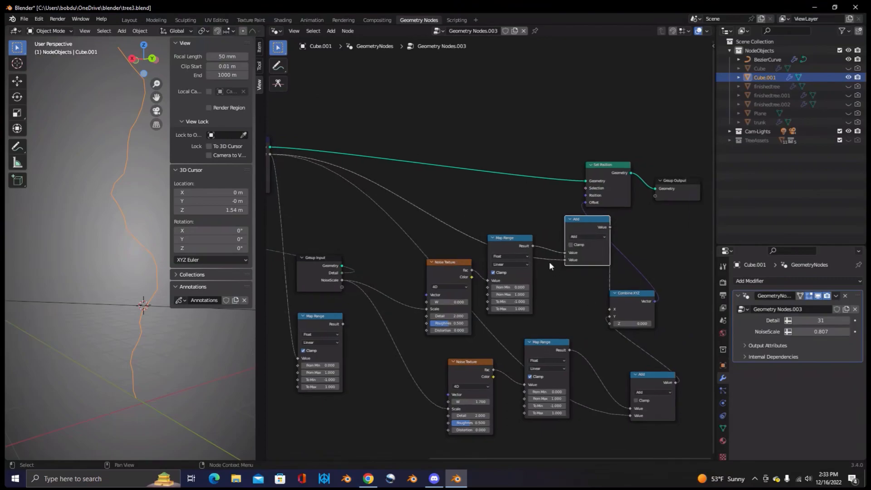
{"action": "left_click_drag", "start_coordinate": [533, 246], "coordinate": [611, 308]}
{"action": "left_click_drag", "start_coordinate": [569, 350], "coordinate": [612, 317]}
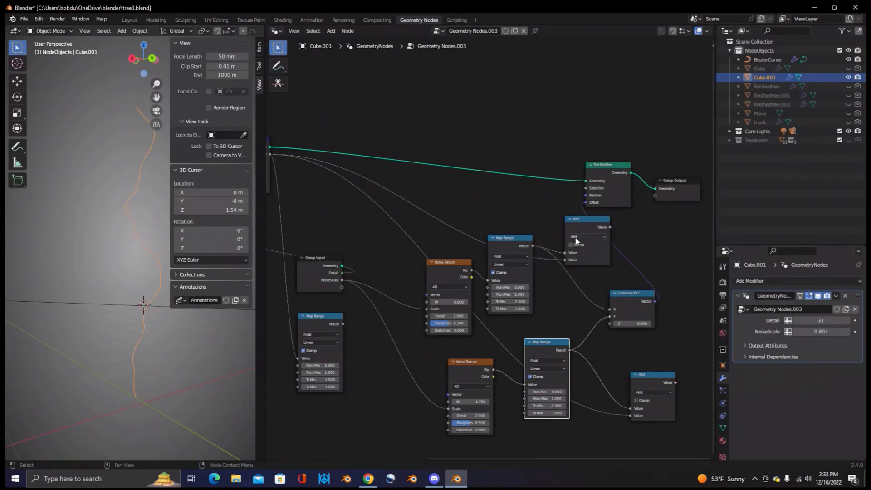
- Cut the upper Add node's input links and move it down near the duplicated Map Range
{"action": "left_click", "coordinate": [590, 224]}
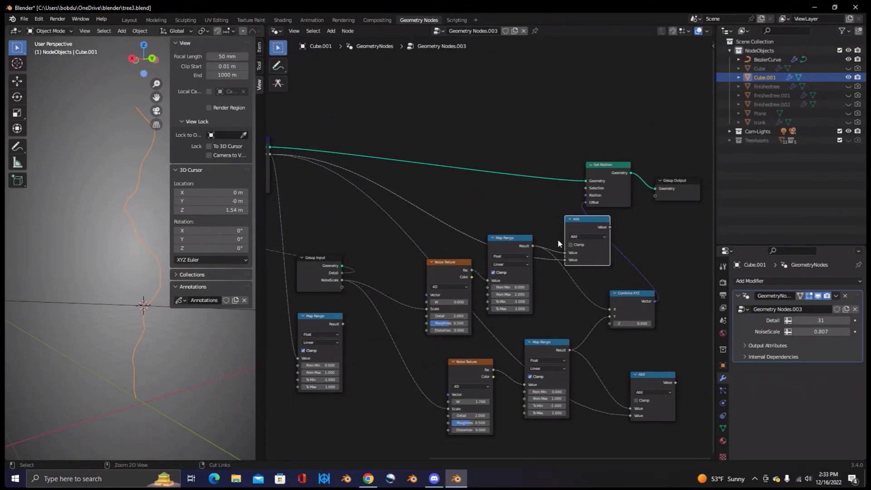
{"action": "right_click_drag", "start_coordinate": [560, 254], "coordinate": [563, 256], "text": "ctrl"}
{"action": "left_click_drag", "start_coordinate": [587, 219], "coordinate": [406, 422]}
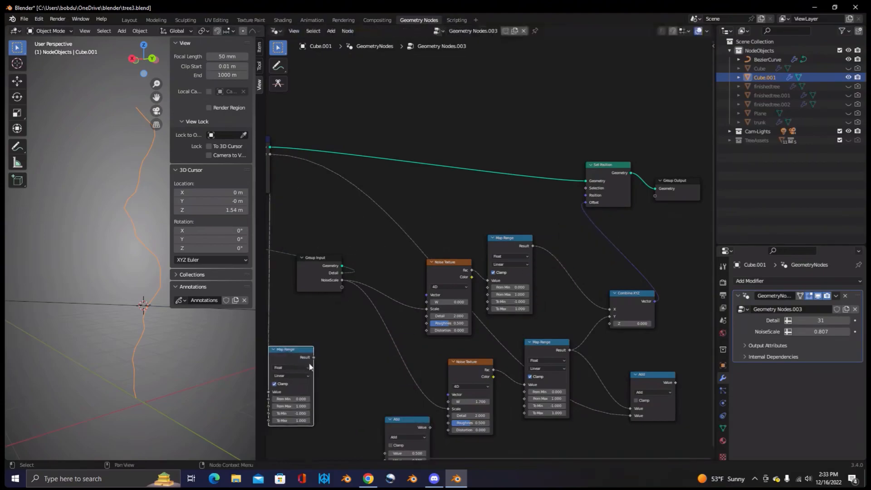
- Try feeding the duplicated Map Range's Result into the detached Add node beside it, and undo the latest changes
{"action": "left_click_drag", "start_coordinate": [403, 423], "coordinate": [353, 353]}
{"action": "middle_click_drag", "start_coordinate": [380, 410], "coordinate": [469, 394]}
{"action": "left_click_drag", "start_coordinate": [413, 322], "coordinate": [435, 351]}
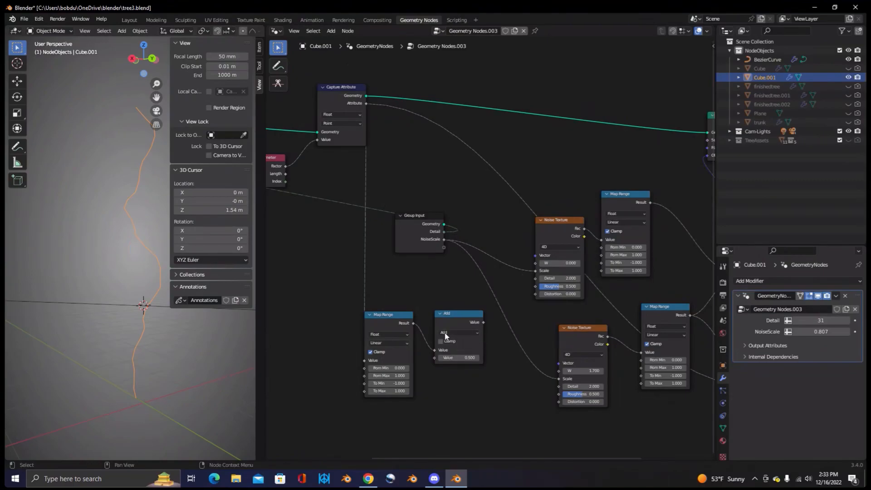
{"action": "key", "text": "ctrl+z"}
{"action": "key", "text": "ctrl+z"}
- Link the duplicated Map Range's Result to the upper Map Range's To Max and multiply it by -1 with the detached math node
{"action": "left_click_drag", "start_coordinate": [412, 322], "coordinate": [602, 271]}
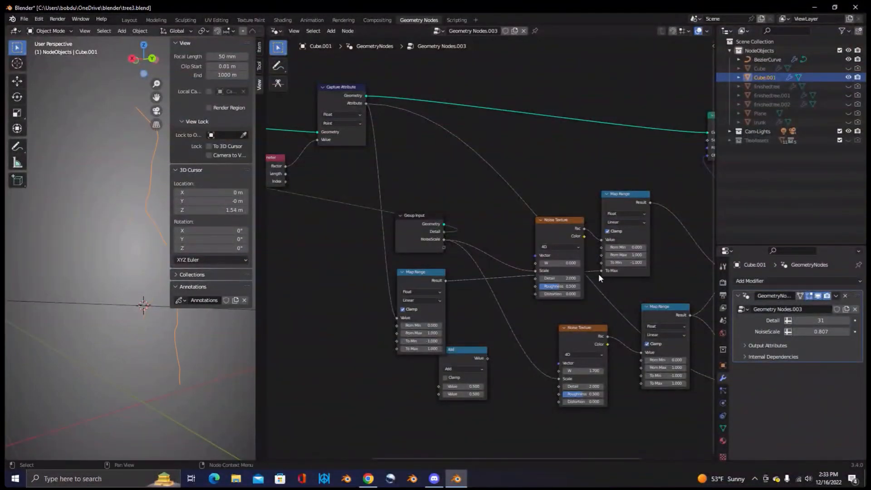
{"action": "left_click_drag", "start_coordinate": [445, 280], "coordinate": [439, 387]}
{"action": "left_click", "coordinate": [463, 368]}
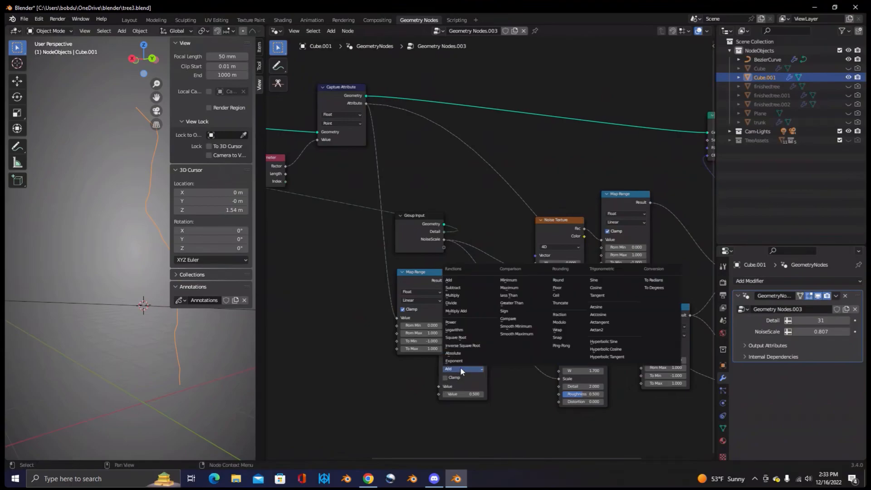
{"action": "left_click", "coordinate": [475, 294]}
{"action": "left_click", "coordinate": [469, 391]}
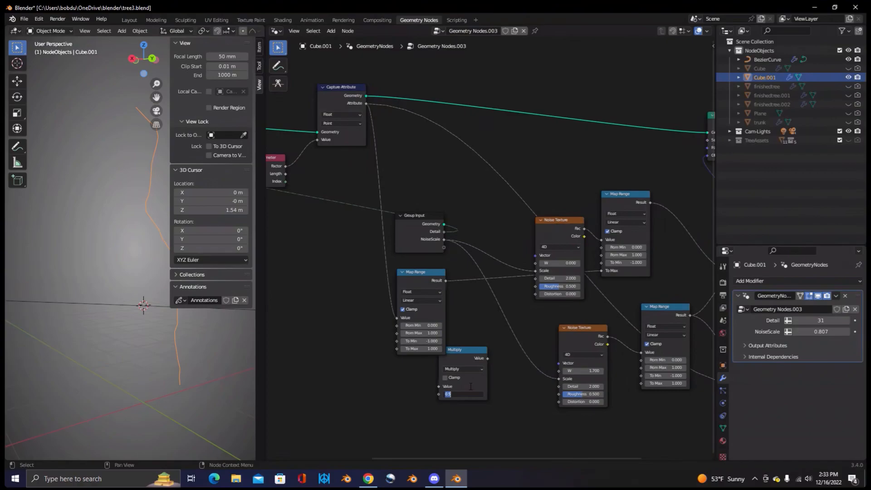
{"action": "key", "text": "BackSpace"}
{"action": "type", "text": "-1"}
- Place Multiply beside the duplicated Map Range and link its output to the upper Map Range's From Max
{"action": "left_click_drag", "start_coordinate": [470, 351], "coordinate": [494, 328]}
{"action": "left_click_drag", "start_coordinate": [463, 362], "coordinate": [416, 305]}
{"action": "left_click_drag", "start_coordinate": [513, 334], "coordinate": [602, 255]}
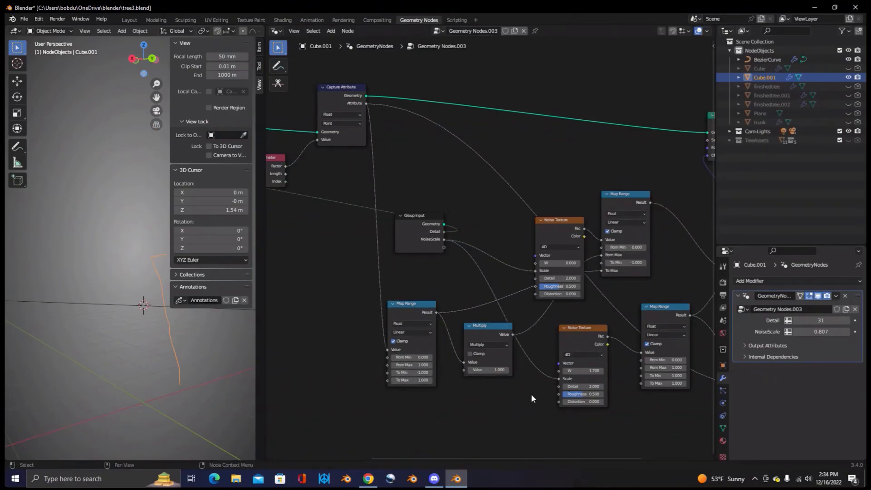
- Move the upper Noise Texture and Map Range toward Combine XYZ, and move Group Input clear of the new nodes
{"action": "middle_click_drag", "start_coordinate": [531, 394], "coordinate": [494, 414]}
{"action": "left_click_drag", "start_coordinate": [530, 240], "coordinate": [538, 237]}
{"action": "left_click", "coordinate": [592, 212], "text": "shift"}
{"action": "left_click_drag", "start_coordinate": [587, 213], "coordinate": [653, 205]}
{"action": "scroll", "coordinate": [560, 306], "scroll_direction": "down", "scroll_amount": 1}
{"action": "middle_click_drag", "start_coordinate": [589, 343], "coordinate": [600, 322]}
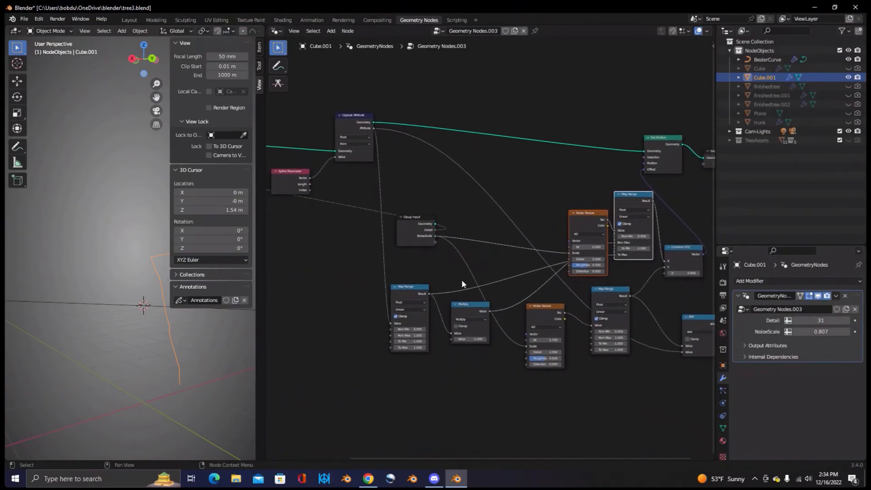
{"action": "left_click_drag", "start_coordinate": [425, 222], "coordinate": [282, 251]}
- Examine how the Map Range, Multiply and Noise Texture nodes are linked through to Combine XYZ
{"action": "middle_click_drag", "start_coordinate": [546, 305], "coordinate": [445, 315]}
{"action": "middle_click_drag", "start_coordinate": [675, 329], "coordinate": [598, 312]}
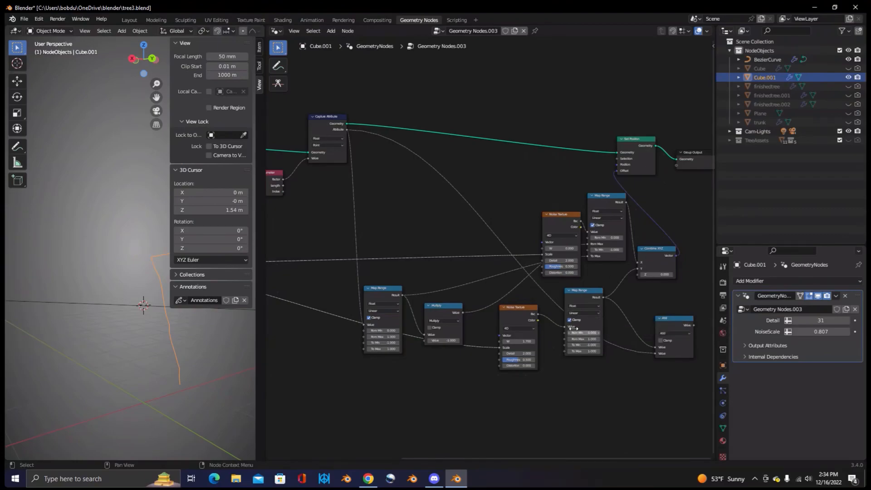
{"action": "scroll", "coordinate": [562, 332], "scroll_direction": "down", "scroll_amount": 2}
{"action": "middle_click_drag", "start_coordinate": [562, 332], "coordinate": [711, 268]}
{"action": "scroll", "coordinate": [586, 321], "scroll_direction": "up", "scroll_amount": 1}
{"action": "scroll", "coordinate": [587, 320], "scroll_direction": "up", "scroll_amount": 4}
{"action": "middle_click_drag", "start_coordinate": [545, 264], "coordinate": [479, 321]}
{"action": "middle_click_drag", "start_coordinate": [704, 414], "coordinate": [561, 376]}
{"action": "middle_click_drag", "start_coordinate": [534, 336], "coordinate": [564, 398]}
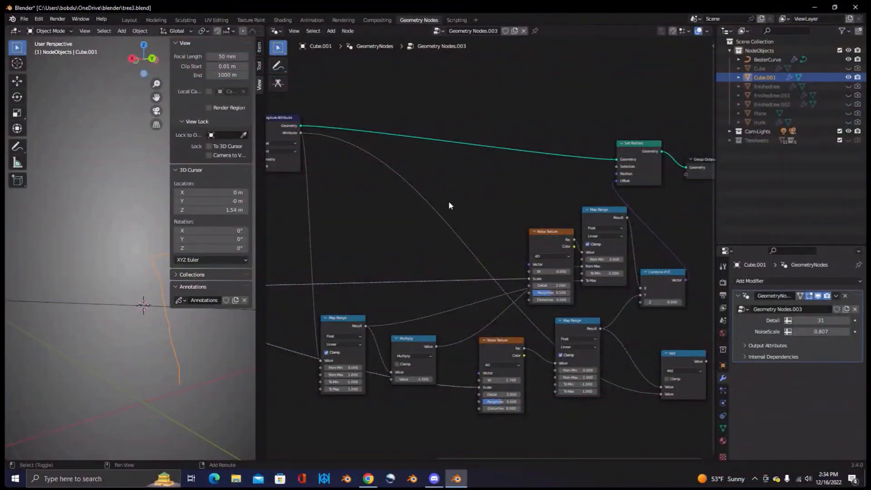
- Insert a reroute on the Attribute link to the lower Add node, route it beneath the nodes, and lower the Add node
{"action": "right_click_drag", "start_coordinate": [450, 197], "coordinate": [418, 227], "text": "shift"}
{"action": "left_click_drag", "start_coordinate": [435, 212], "coordinate": [303, 392]}
{"action": "key", "text": "Escape"}
{"action": "key", "text": "Escape"}
{"action": "left_click_drag", "start_coordinate": [685, 330], "coordinate": [686, 355]}
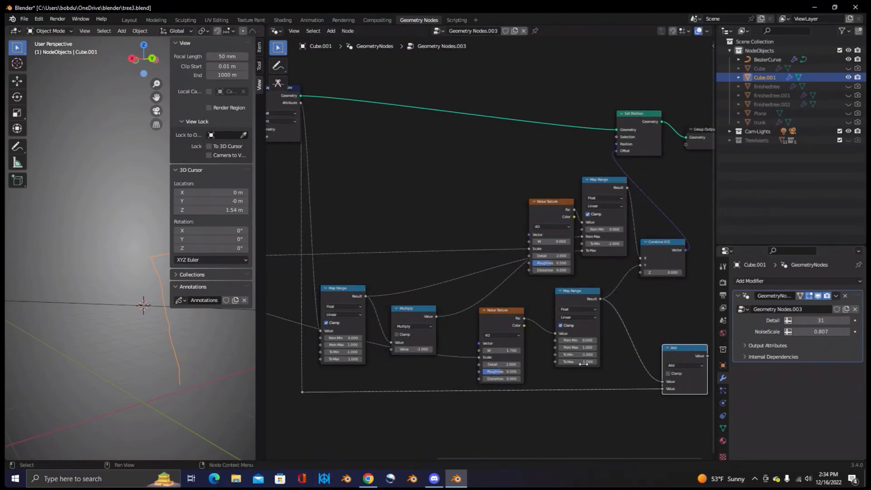
- Rearrange the duplicated Map Range, Multiply and upper Noise Texture nodes so their crossing links are easier to read
{"action": "left_click_drag", "start_coordinate": [345, 296], "coordinate": [377, 178]}
{"action": "left_click_drag", "start_coordinate": [417, 314], "coordinate": [446, 271]}
{"action": "middle_click_drag", "start_coordinate": [505, 309], "coordinate": [439, 265]}
{"action": "left_click_drag", "start_coordinate": [486, 156], "coordinate": [481, 100]}
{"action": "left_click", "coordinate": [529, 138]}
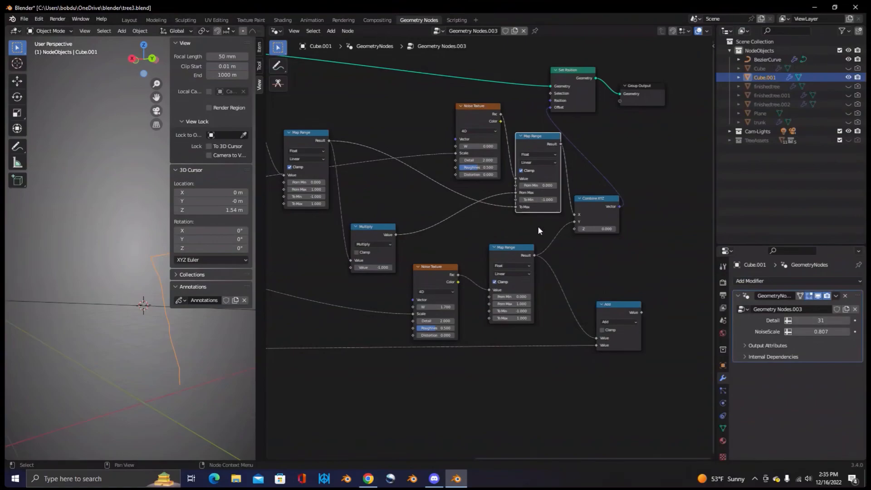
- Link the duplicated Map Range's Result to the lower Map Range's To Max and Multiply's output to its To Min
{"action": "middle_click_drag", "start_coordinate": [539, 230], "coordinate": [552, 188]}
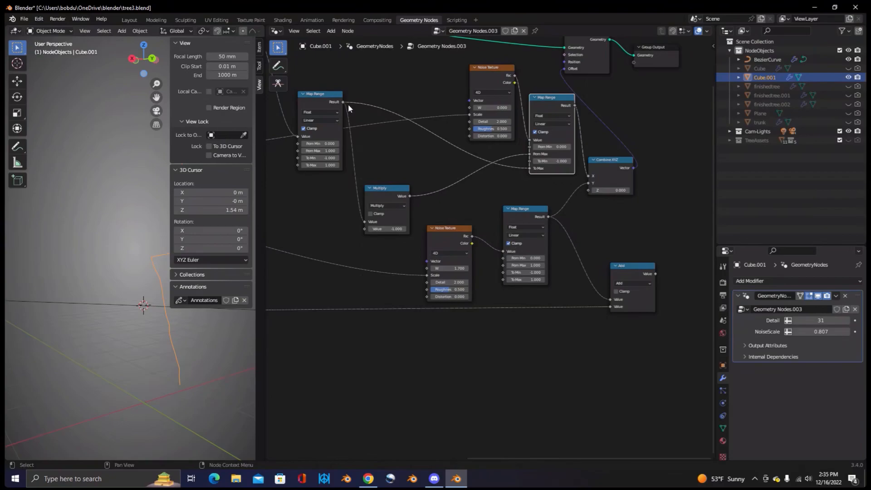
{"action": "left_click_drag", "start_coordinate": [344, 102], "coordinate": [502, 279]}
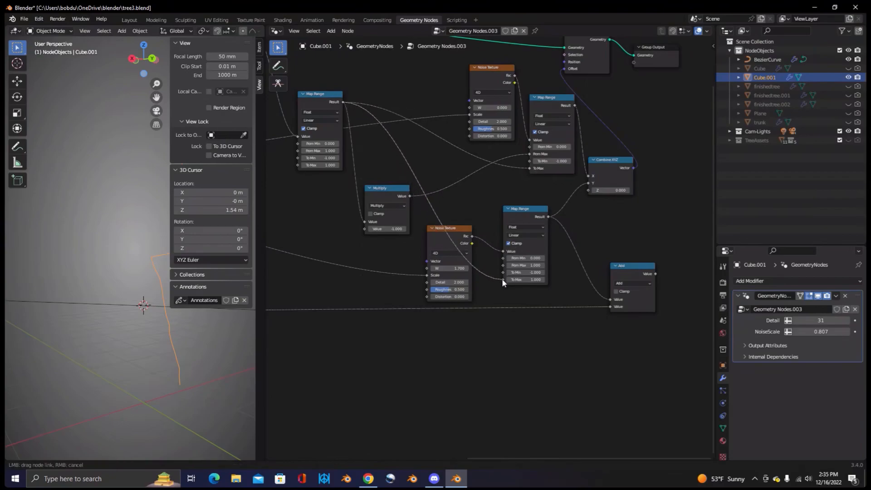
{"action": "left_click_drag", "start_coordinate": [411, 196], "coordinate": [500, 270]}
{"action": "middle_click_drag", "start_coordinate": [125, 205], "coordinate": [127, 281]}
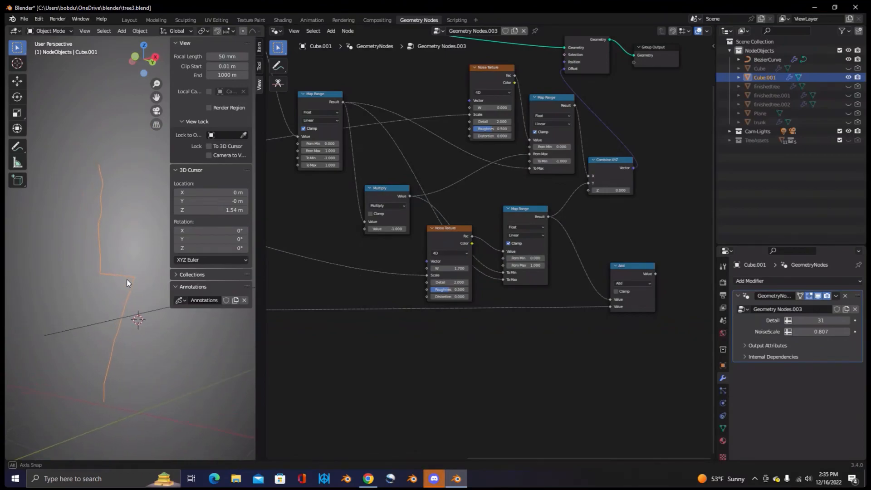
- Rearrange the first Map Range, the Multiply and the lower Map Range nodes so the links between them spread out clearly
{"action": "scroll", "coordinate": [504, 265], "scroll_direction": "down", "scroll_amount": 3}
{"action": "middle_click_drag", "start_coordinate": [499, 295], "coordinate": [484, 366]}
{"action": "left_click_drag", "start_coordinate": [556, 136], "coordinate": [553, 106]}
{"action": "left_click_drag", "start_coordinate": [325, 199], "coordinate": [295, 312]}
{"action": "left_click_drag", "start_coordinate": [391, 270], "coordinate": [393, 233]}
{"action": "middle_click_drag", "start_coordinate": [492, 350], "coordinate": [486, 306]}
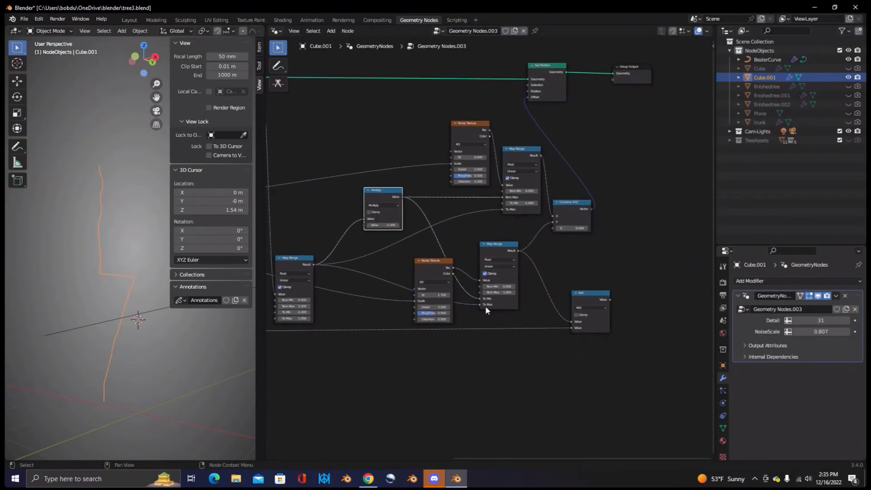
{"action": "left_click_drag", "start_coordinate": [495, 255], "coordinate": [509, 266]}
{"action": "middle_click_drag", "start_coordinate": [362, 253], "coordinate": [431, 246]}
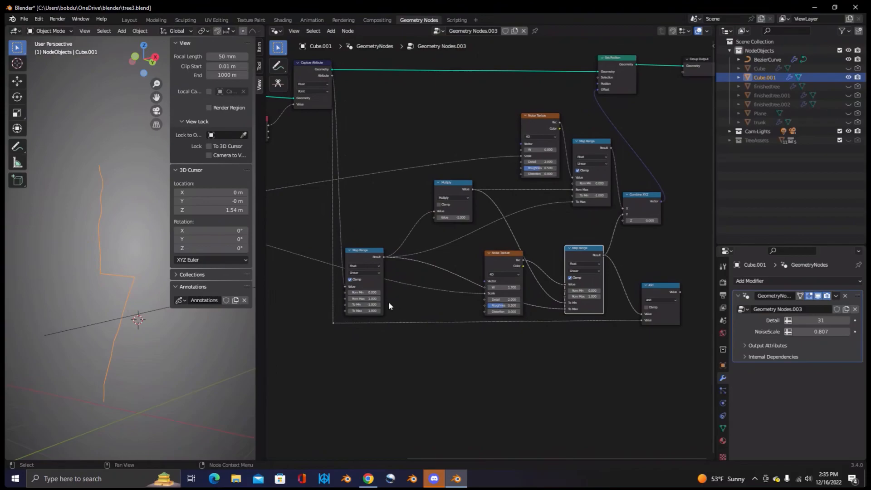
- Set the To Min value of the Map Range node fed by the captured attribute to 0
{"action": "middle_click_drag", "start_coordinate": [388, 301], "coordinate": [411, 297]}
{"action": "double_click", "coordinate": [398, 300]}
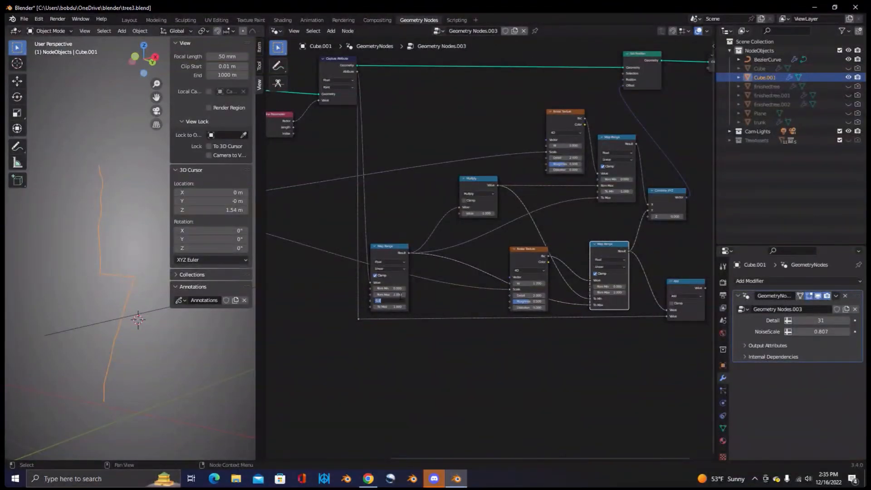
{"action": "type", "text": "0"}
{"action": "key", "text": "Tab"}
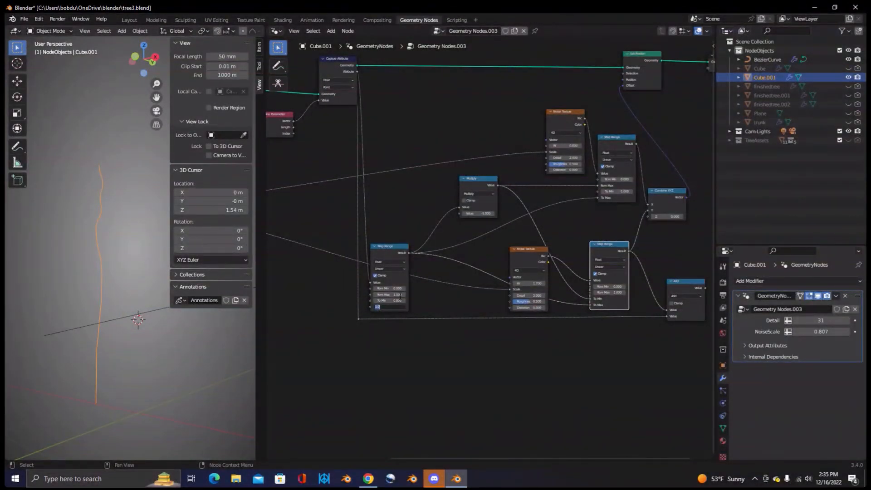
{"action": "key", "text": "Return"}
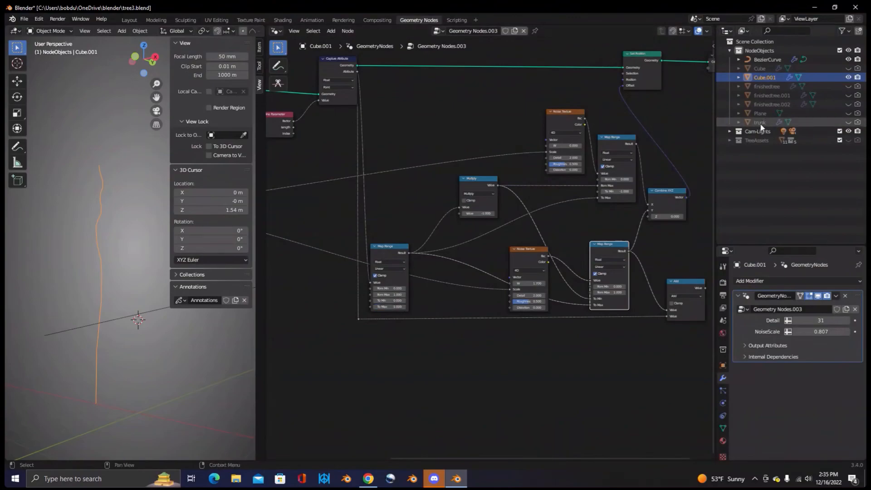
- Show and select the finished trunk object, then frame the noise offset section of its Trunk node tree
{"action": "left_click", "coordinate": [760, 123]}
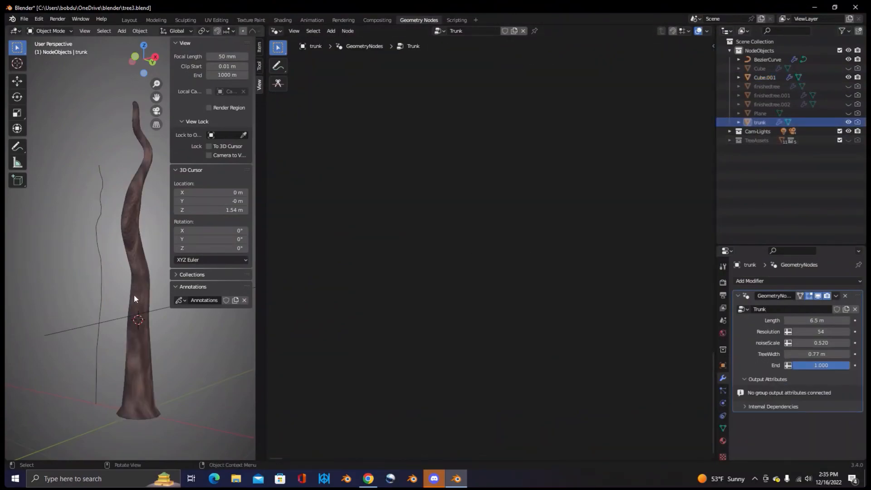
{"action": "left_click", "coordinate": [143, 305]}
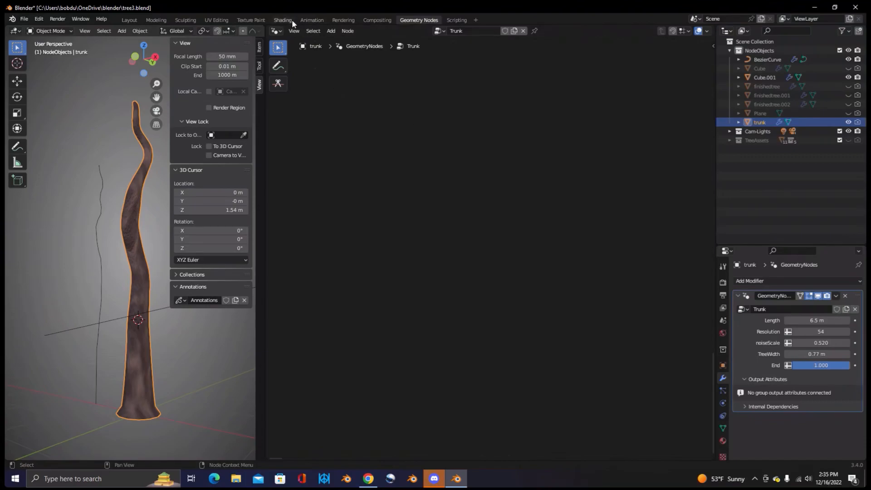
{"action": "left_click", "coordinate": [294, 31]}
{"action": "left_click", "coordinate": [320, 109]}
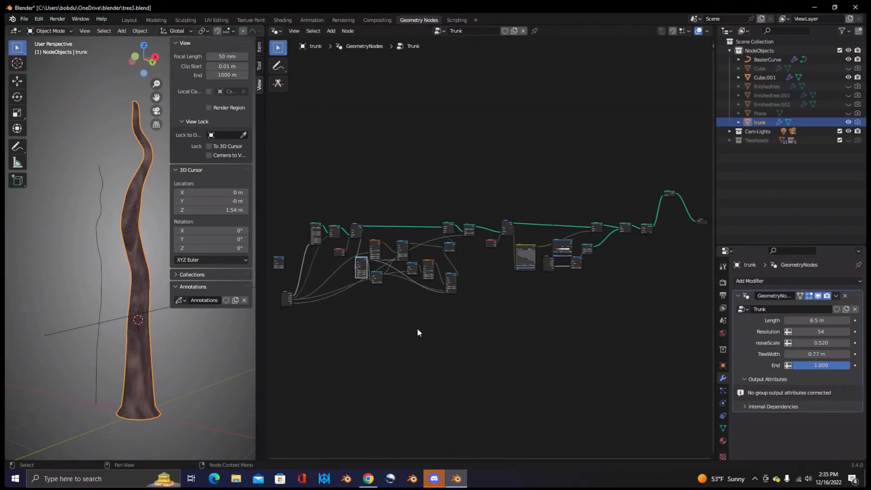
{"action": "middle_click_drag", "start_coordinate": [418, 329], "coordinate": [494, 310]}
{"action": "scroll", "coordinate": [494, 312], "scroll_direction": "up", "scroll_amount": 2}
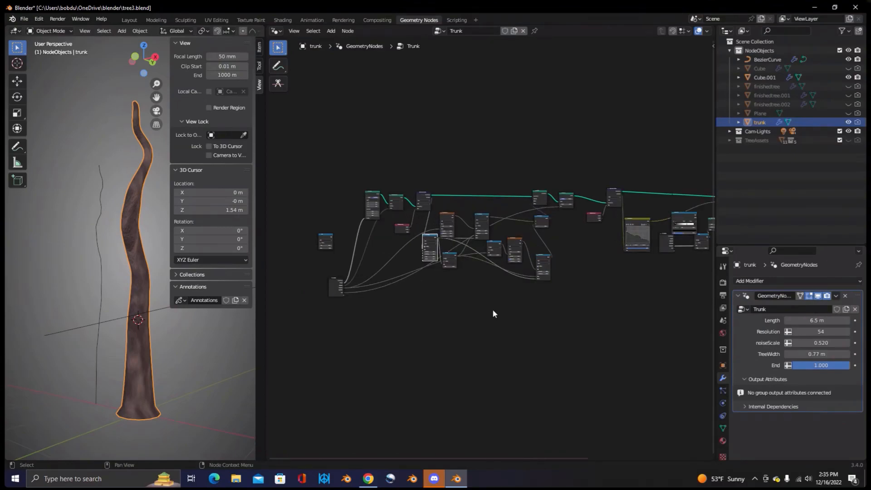
{"action": "scroll", "coordinate": [492, 312], "scroll_direction": "up", "scroll_amount": 6}
{"action": "middle_click_drag", "start_coordinate": [460, 306], "coordinate": [538, 333]}
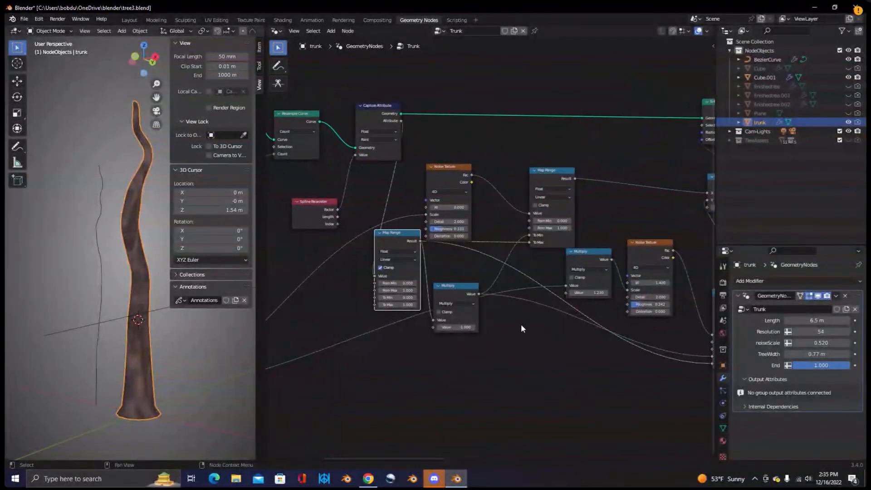
- Move Capture Attribute closer to Resample Curve and shift the Map Range, Noise Texture and Multiply nodes away from Combine XYZ
{"action": "left_click_drag", "start_coordinate": [380, 119], "coordinate": [359, 113]}
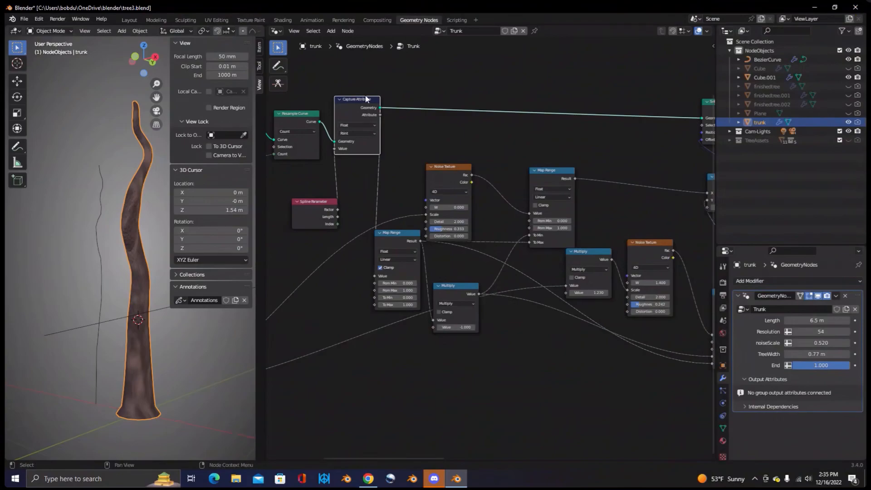
{"action": "left_click", "coordinate": [411, 247], "text": "shift"}
{"action": "left_click", "coordinate": [460, 191], "text": "shift"}
{"action": "left_click", "coordinate": [533, 180], "text": "shift"}
{"action": "left_click", "coordinate": [471, 286], "text": "shift"}
{"action": "left_click", "coordinate": [590, 267], "text": "shift"}
{"action": "left_click", "coordinate": [638, 251], "text": "shift"}
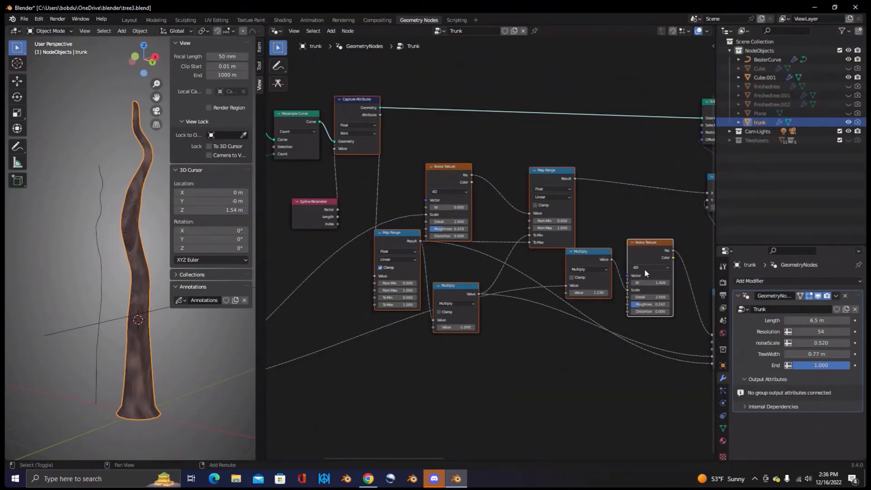
{"action": "middle_click_drag", "start_coordinate": [621, 322], "coordinate": [524, 337]}
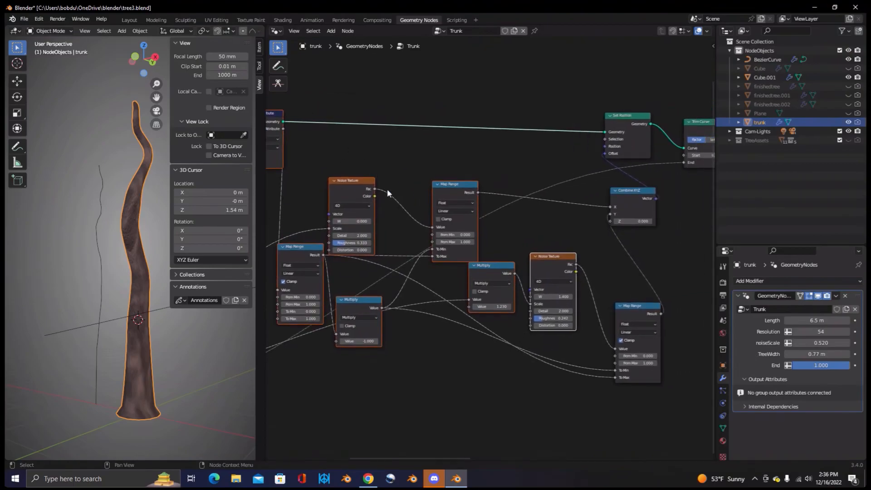
{"action": "left_click_drag", "start_coordinate": [367, 185], "coordinate": [333, 199]}
- Stack the two Noise Texture nodes in one column and separate the two Multiply nodes below them
{"action": "left_click", "coordinate": [335, 187]}
{"action": "left_click_drag", "start_coordinate": [329, 198], "coordinate": [517, 147]}
{"action": "left_click_drag", "start_coordinate": [418, 199], "coordinate": [399, 188]}
{"action": "left_click_drag", "start_coordinate": [530, 282], "coordinate": [514, 269]}
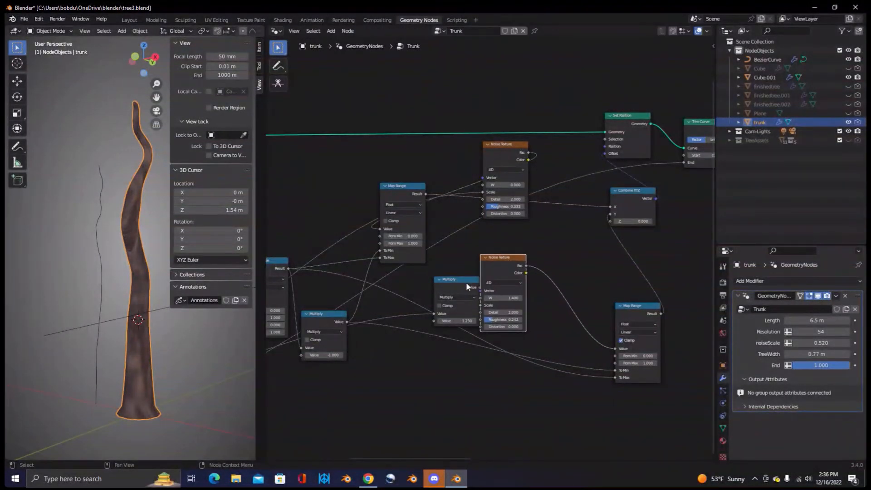
{"action": "left_click_drag", "start_coordinate": [462, 280], "coordinate": [440, 333]}
{"action": "left_click_drag", "start_coordinate": [406, 190], "coordinate": [345, 163]}
{"action": "left_click_drag", "start_coordinate": [438, 333], "coordinate": [429, 414]}
{"action": "left_click", "coordinate": [333, 314]}
{"action": "left_click_drag", "start_coordinate": [333, 314], "coordinate": [427, 350]}
{"action": "left_click_drag", "start_coordinate": [490, 279], "coordinate": [497, 309]}
- Line up the two output Map Range nodes before Combine XYZ, then bring the upper Noise Texture and first Map Range closer to the group
{"action": "left_click_drag", "start_coordinate": [342, 163], "coordinate": [676, 202]}
{"action": "left_click_drag", "start_coordinate": [642, 306], "coordinate": [609, 306]}
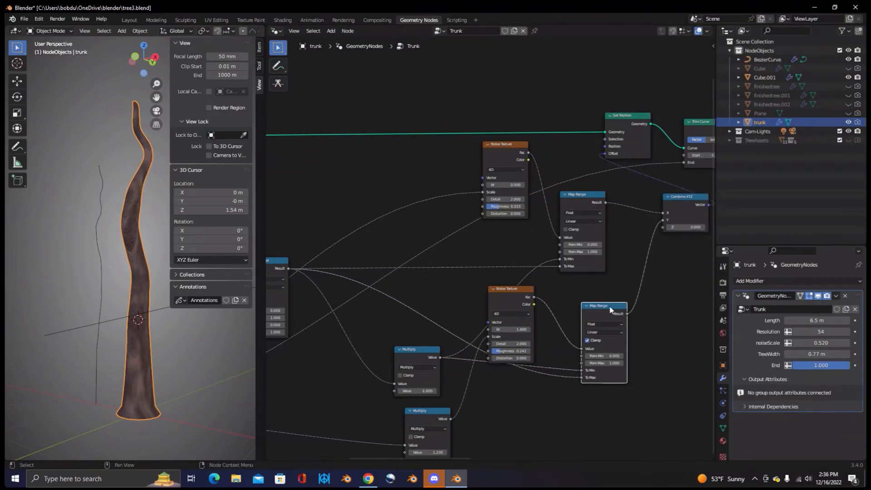
{"action": "left_click_drag", "start_coordinate": [584, 196], "coordinate": [614, 208]}
{"action": "left_click_drag", "start_coordinate": [494, 289], "coordinate": [491, 277]}
{"action": "left_click", "coordinate": [499, 146], "text": "shift"}
{"action": "left_click", "coordinate": [500, 145], "text": "shift"}
{"action": "left_click_drag", "start_coordinate": [499, 146], "coordinate": [493, 186]}
{"action": "scroll", "coordinate": [582, 282], "scroll_direction": "down", "scroll_amount": 1}
{"action": "scroll", "coordinate": [582, 285], "scroll_direction": "down", "scroll_amount": 2}
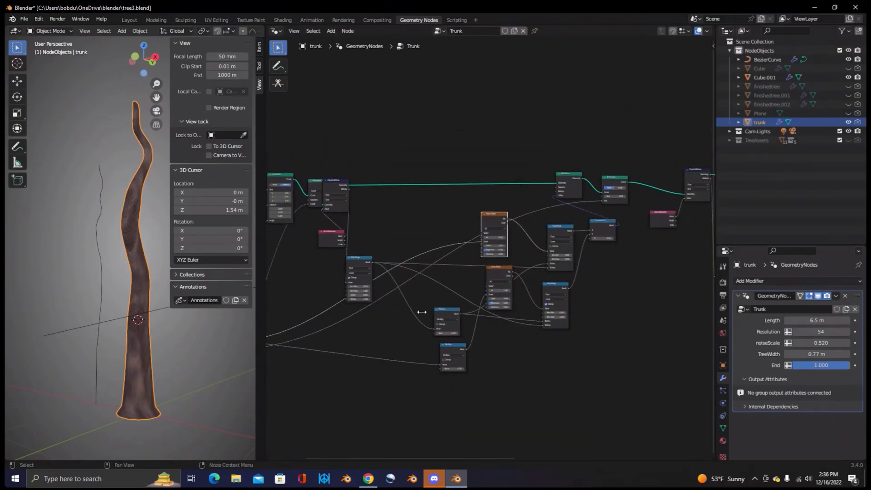
{"action": "left_click_drag", "start_coordinate": [370, 264], "coordinate": [408, 266]}
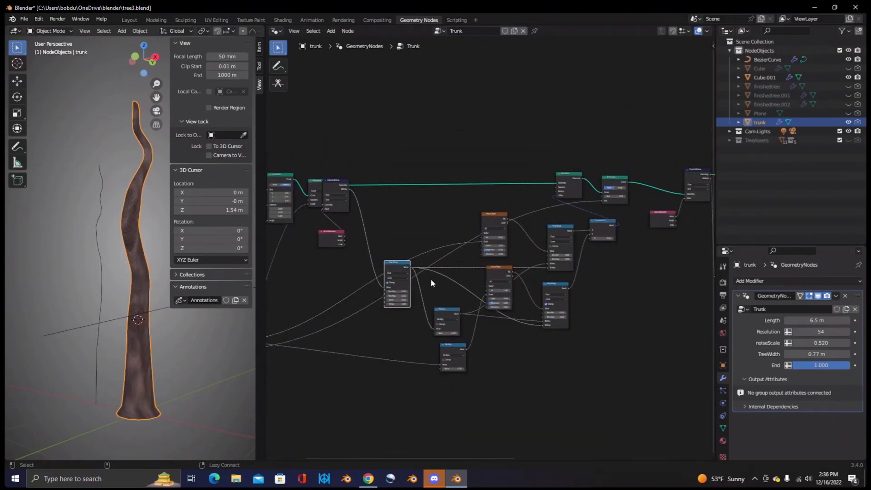
- Switch to Discord to read the latest Office-Hours-Sharing chat messages, and return to Blender
{"action": "key", "text": "alt+Tab"}
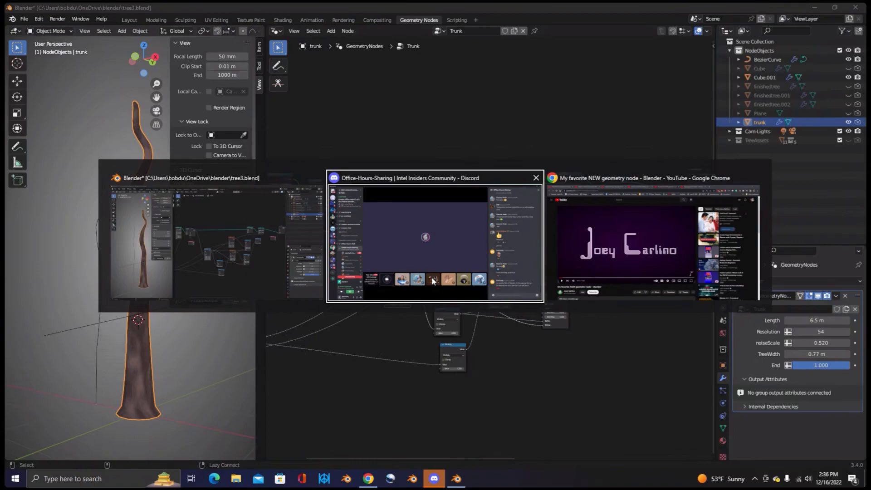
{"action": "left_click", "coordinate": [432, 282]}
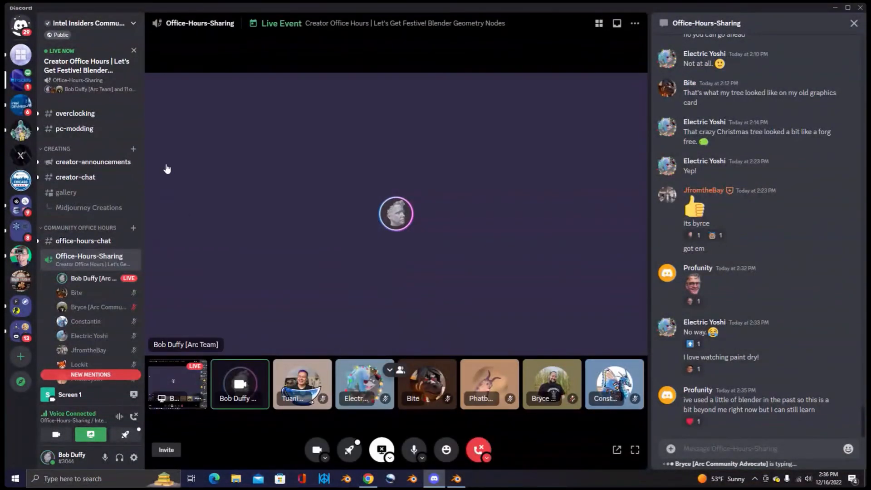
{"action": "mouse_move", "coordinate": [105, 278]}
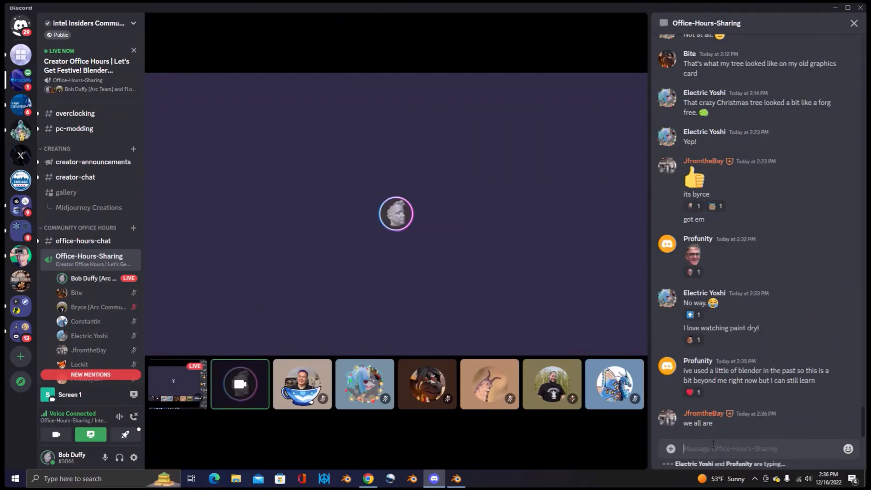
{"action": "key", "text": "alt+Tab"}
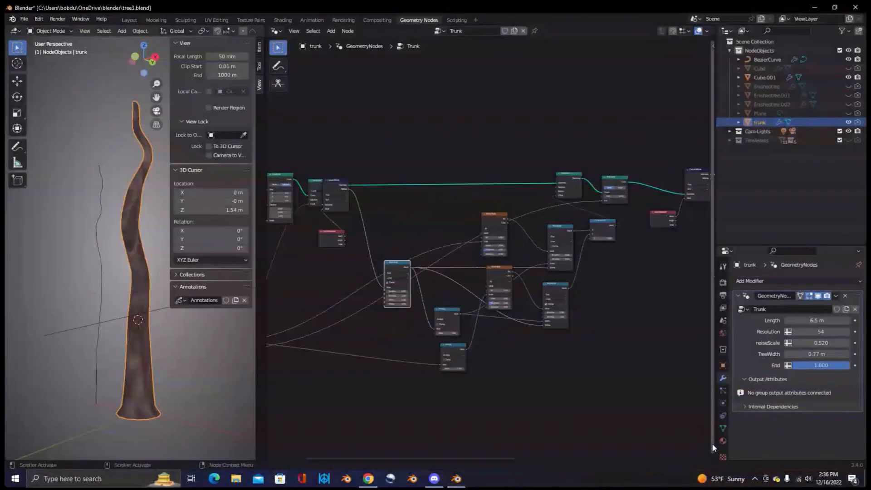
{"action": "left_click", "coordinate": [527, 347]}
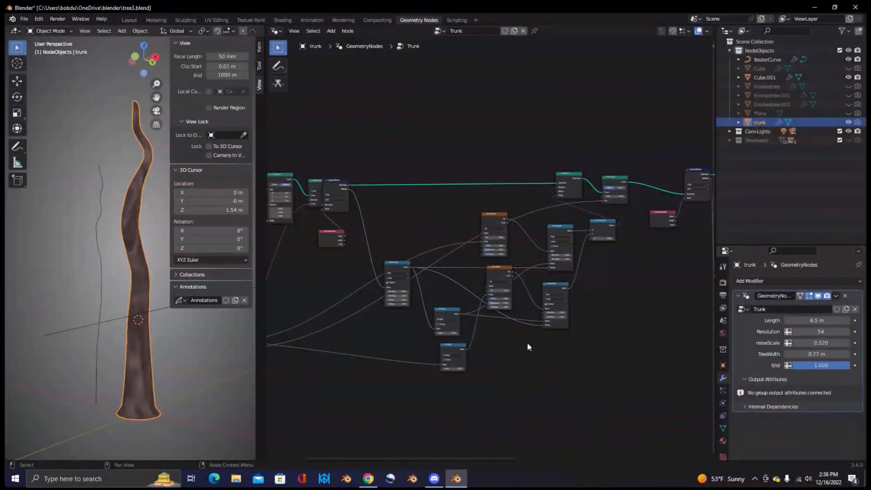
- Move Capture Attribute lower, and select the three Map Range, two Multiply, two Noise Texture and Combine XYZ nodes together
{"action": "scroll", "coordinate": [514, 360], "scroll_direction": "up", "scroll_amount": 3}
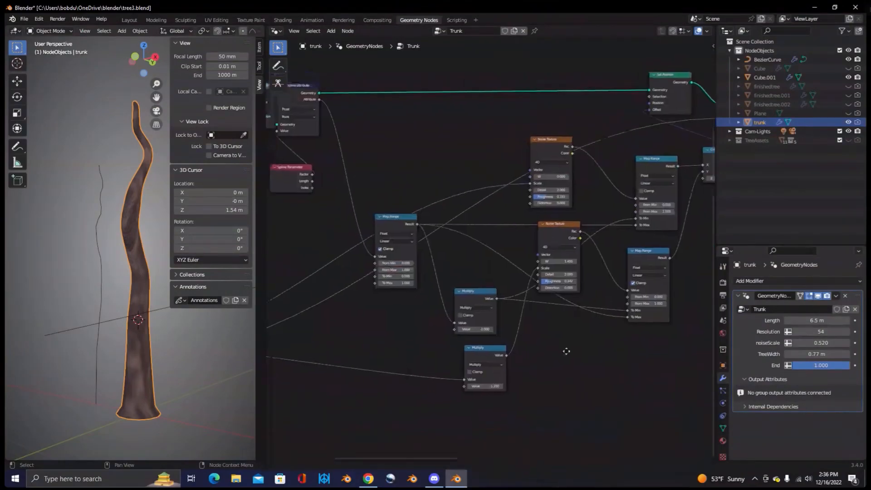
{"action": "left_click_drag", "start_coordinate": [312, 118], "coordinate": [342, 146]}
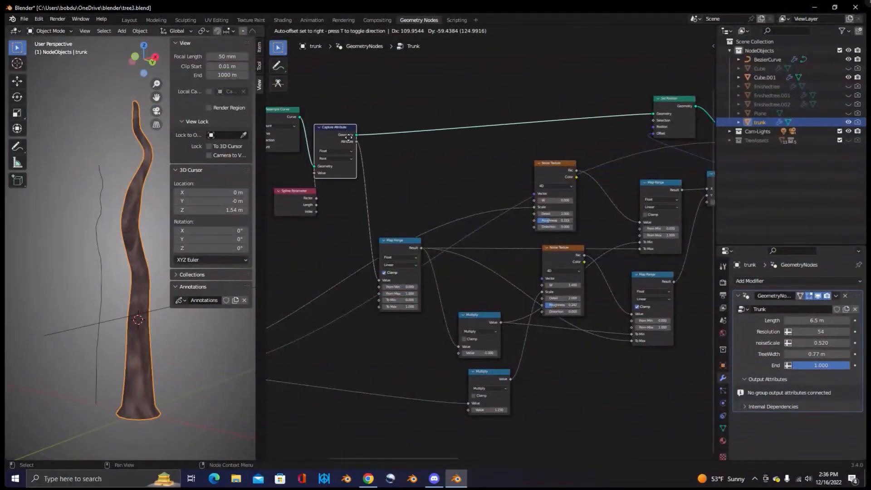
{"action": "left_click", "coordinate": [409, 245]}
{"action": "left_click", "coordinate": [479, 318], "text": "shift"}
{"action": "left_click", "coordinate": [496, 383], "text": "shift"}
{"action": "left_click", "coordinate": [562, 262], "text": "shift"}
{"action": "left_click", "coordinate": [554, 181], "text": "shift"}
{"action": "left_click", "coordinate": [654, 187], "text": "shift"}
{"action": "left_click", "coordinate": [657, 274], "text": "shift"}
{"action": "middle_click_drag", "start_coordinate": [699, 285], "coordinate": [640, 271]}
{"action": "left_click", "coordinate": [660, 167], "text": "shift"}
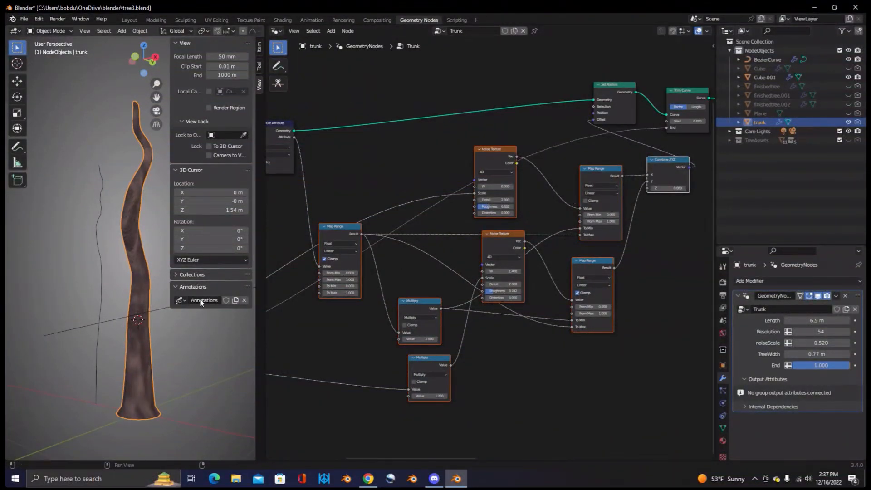
- Select the Cube.001 curve and frame its node tree to compare its noise offset section with the trunk's
{"action": "left_click", "coordinate": [100, 307]}
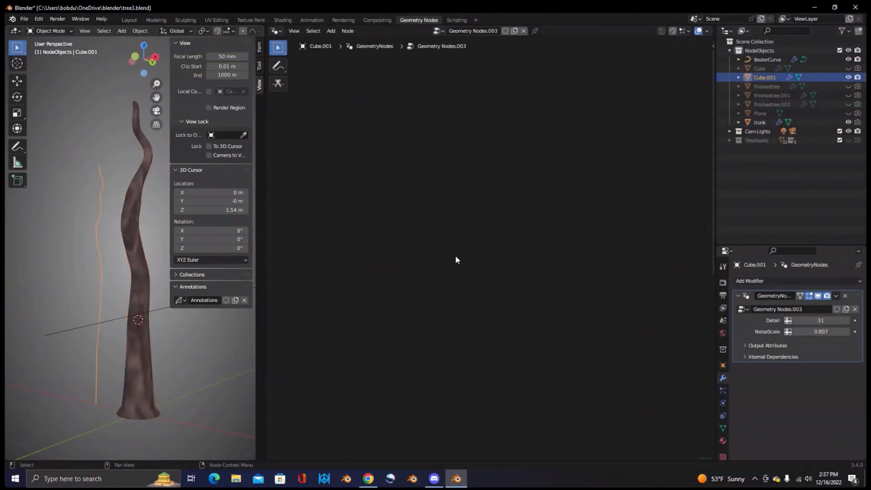
{"action": "left_click", "coordinate": [293, 31]}
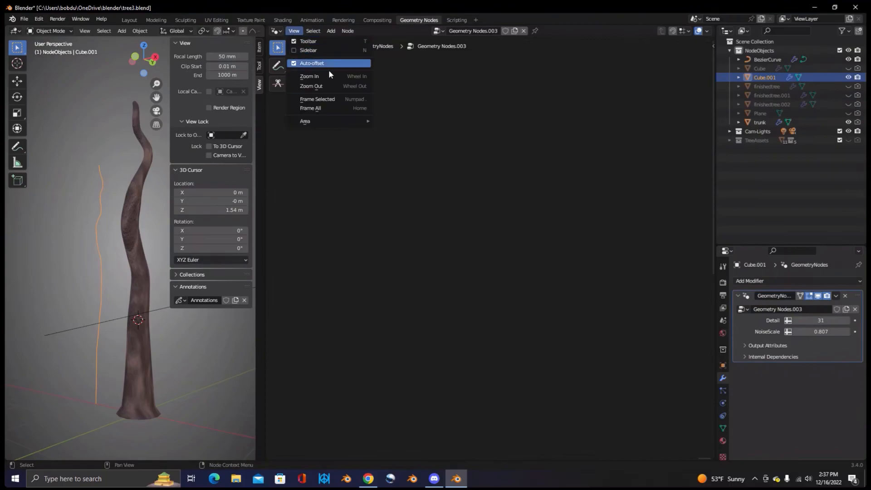
{"action": "left_click", "coordinate": [330, 111]}
{"action": "left_click", "coordinate": [444, 321]}
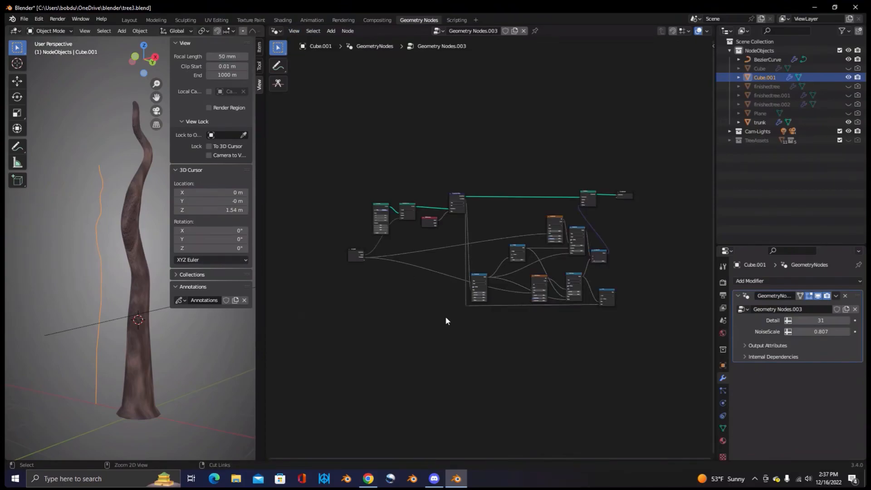
{"action": "middle_click_drag", "start_coordinate": [515, 327], "coordinate": [463, 316]}
{"action": "scroll", "coordinate": [467, 324], "scroll_direction": "up", "scroll_amount": 3}
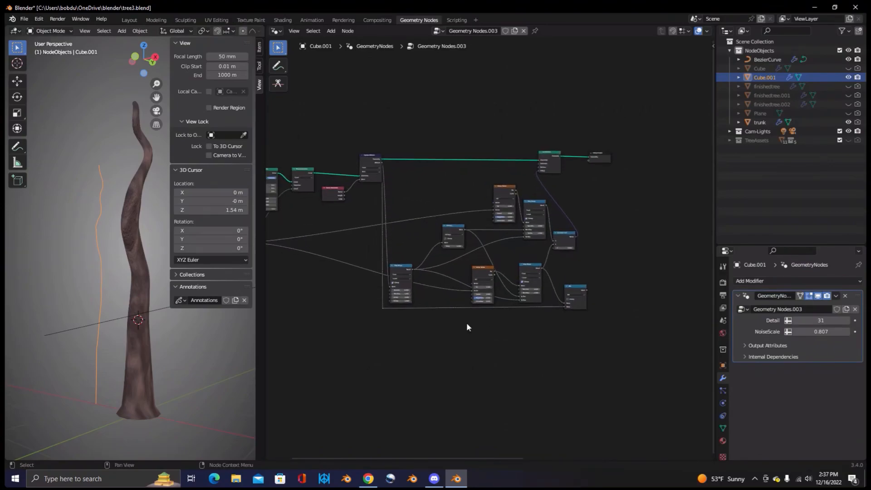
{"action": "scroll", "coordinate": [467, 324], "scroll_direction": "up", "scroll_amount": 2}
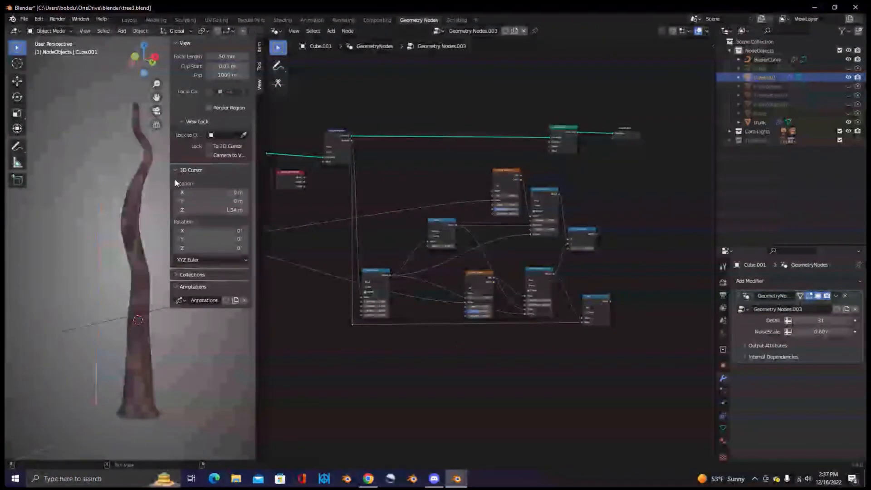
- Reselect the trunk object and duplicate its selected noise offset nodes, placing the copies in the empty space below the node tree
{"action": "left_click", "coordinate": [125, 233]}
{"action": "left_click", "coordinate": [294, 31]}
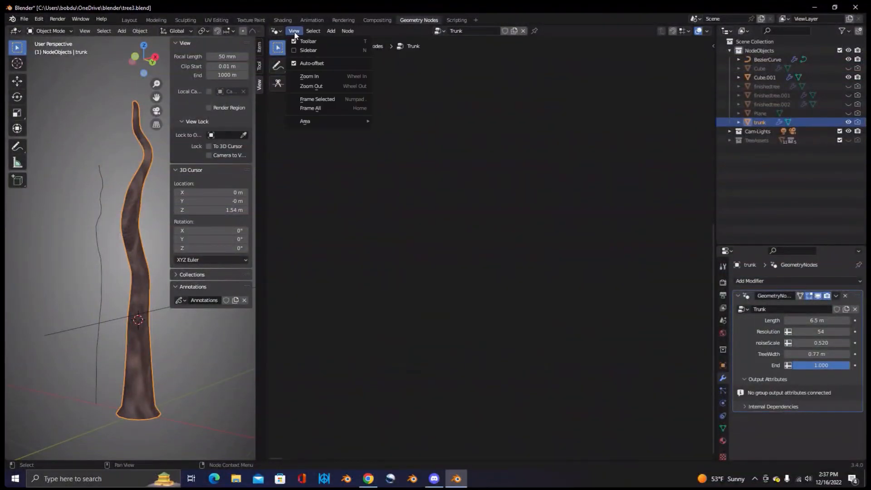
{"action": "left_click", "coordinate": [332, 108]}
{"action": "scroll", "coordinate": [421, 220], "scroll_direction": "up", "scroll_amount": 3}
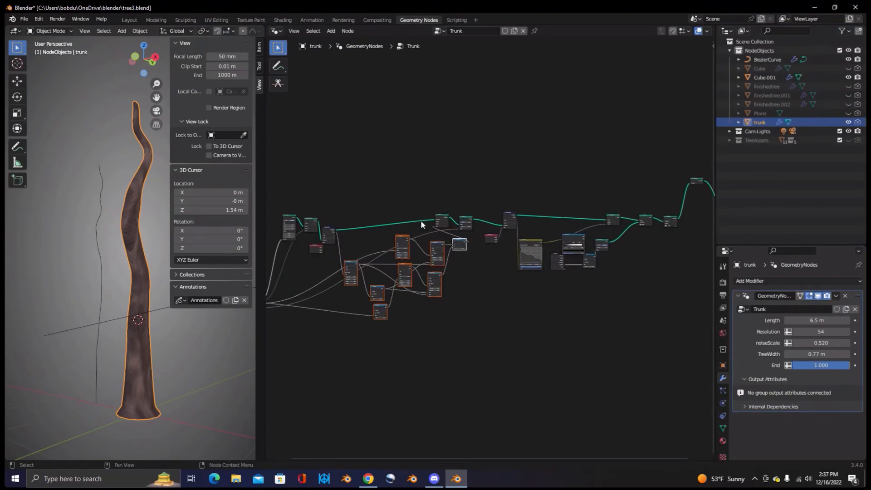
{"action": "middle_click_drag", "start_coordinate": [410, 216], "coordinate": [442, 184]}
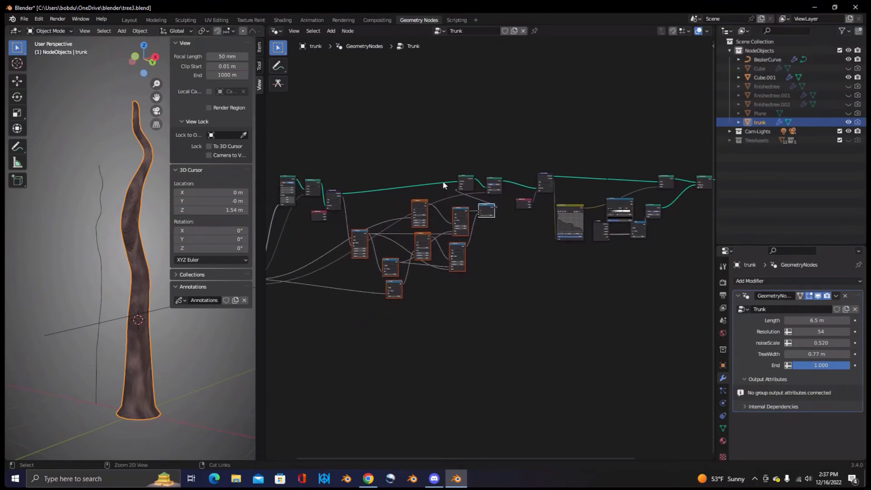
{"action": "left_click", "coordinate": [459, 207]}
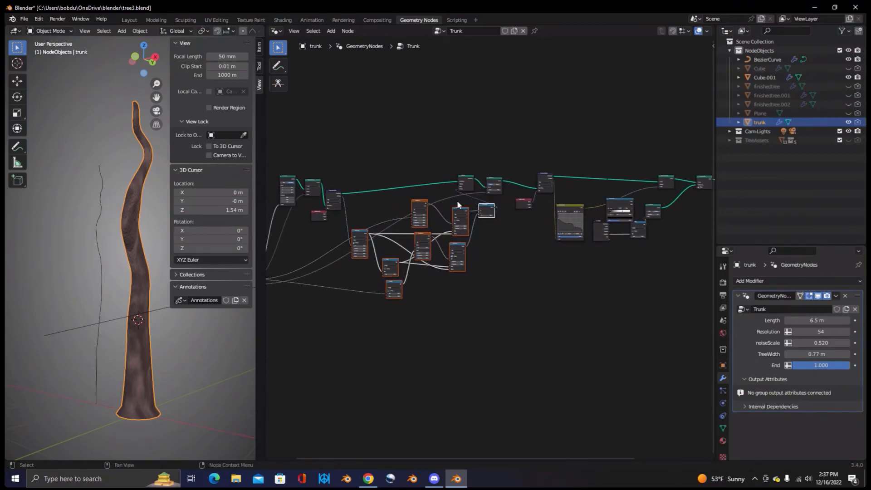
{"action": "key", "text": "shift+d"}
{"action": "left_click", "coordinate": [527, 320]}
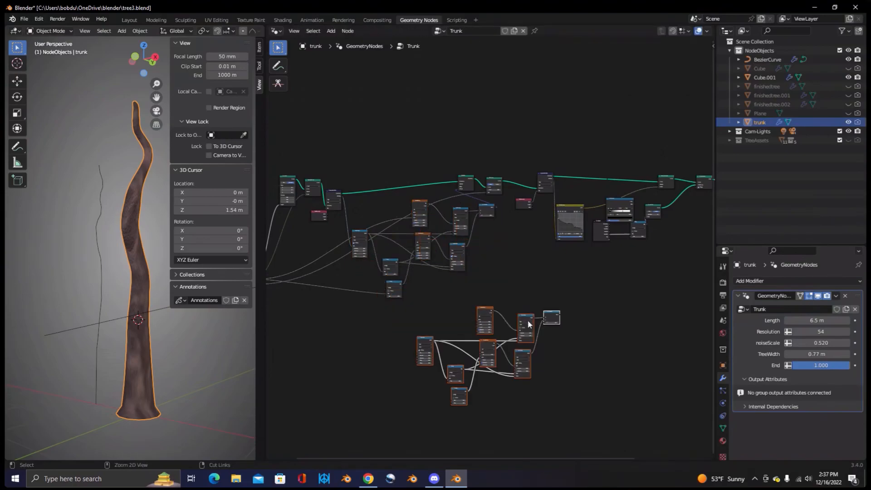
- Delete the duplicated noise offset nodes from the trunk's tree, and paste them into the Cube.001 curve's node tree
{"action": "key", "text": "x"}
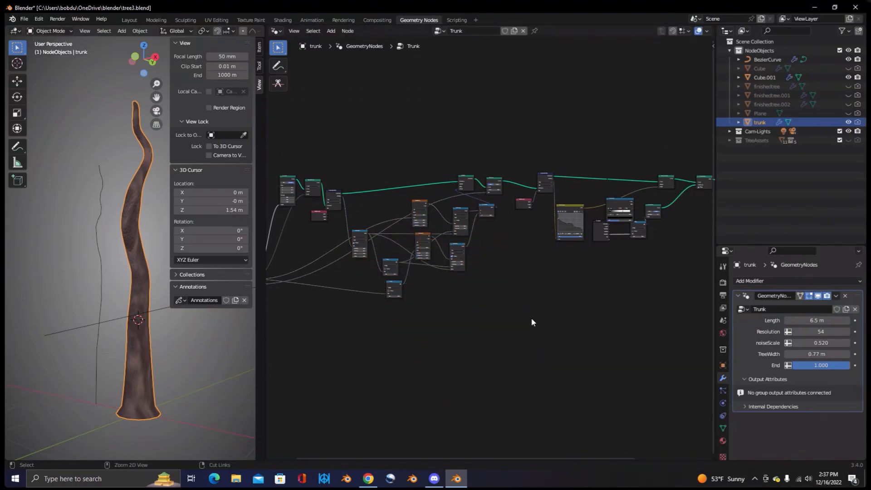
{"action": "left_click", "coordinate": [101, 281]}
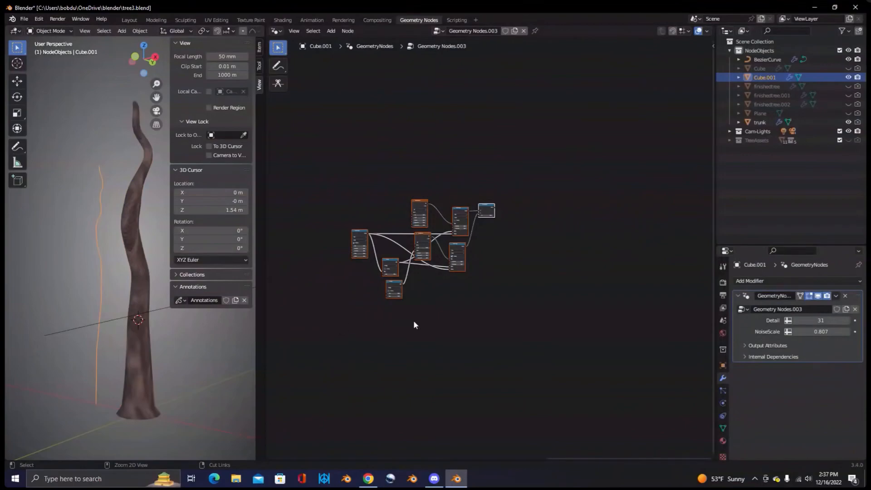
{"action": "scroll", "coordinate": [424, 316], "scroll_direction": "down", "scroll_amount": 5}
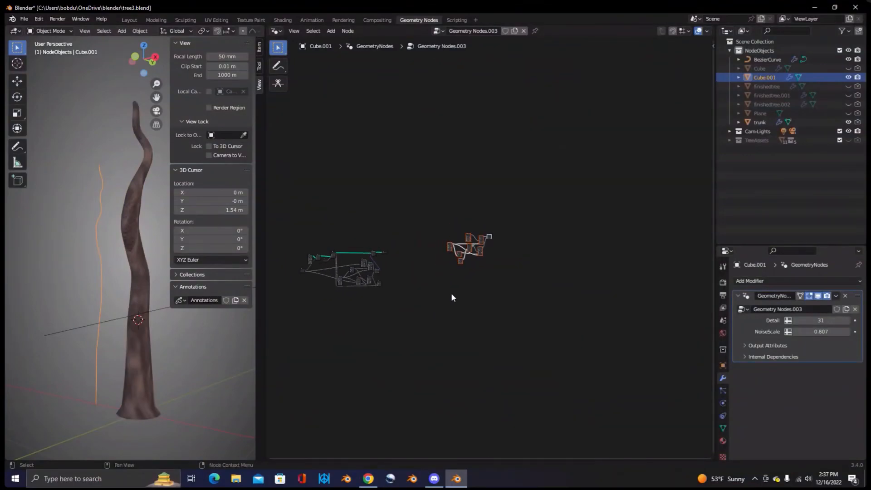
- Move all of Cube.001's original nodes to sit directly above the pasted noise offset group
{"action": "left_click_drag", "start_coordinate": [482, 252], "coordinate": [480, 264]}
{"action": "left_click_drag", "start_coordinate": [282, 230], "coordinate": [399, 340]}
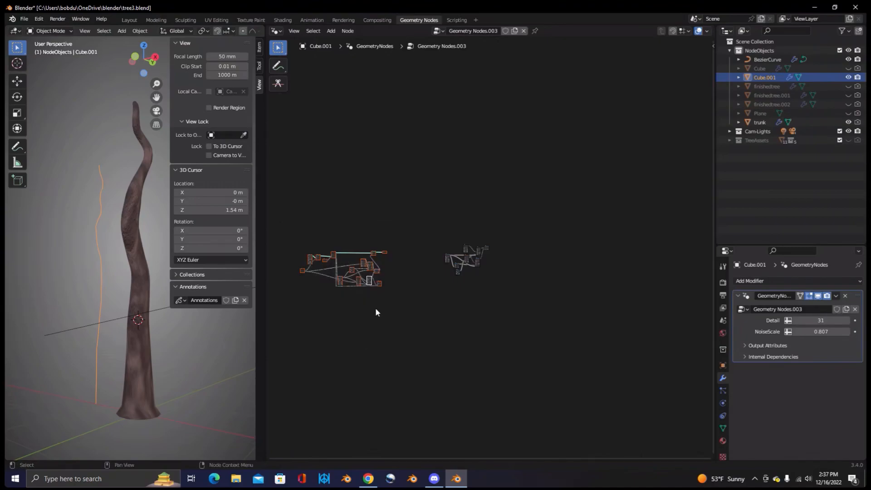
{"action": "key", "text": "g"}
{"action": "left_click", "coordinate": [488, 258]}
{"action": "scroll", "coordinate": [508, 297], "scroll_direction": "up", "scroll_amount": 18}
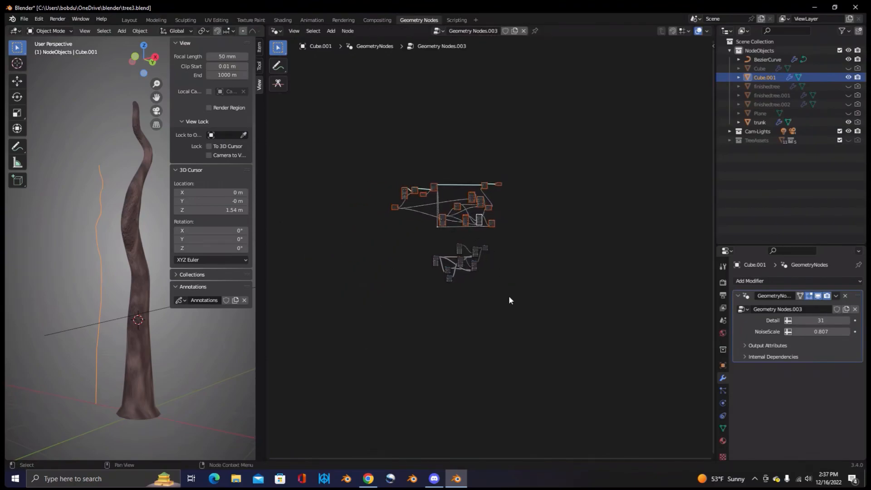
- Select the pasted noise offset nodes and place them beside the original noise section, past its Add node
{"action": "middle_click_drag", "start_coordinate": [485, 274], "coordinate": [480, 387], "text": "shift"}
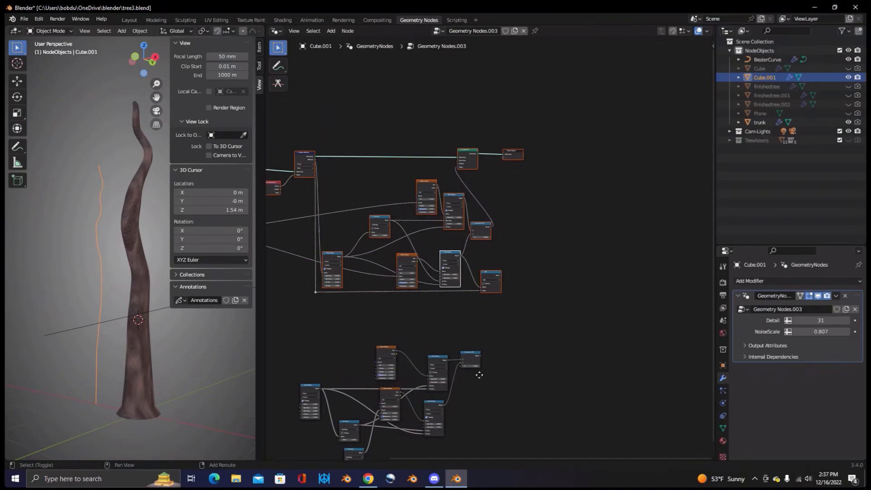
{"action": "left_click_drag", "start_coordinate": [281, 325], "coordinate": [481, 445]}
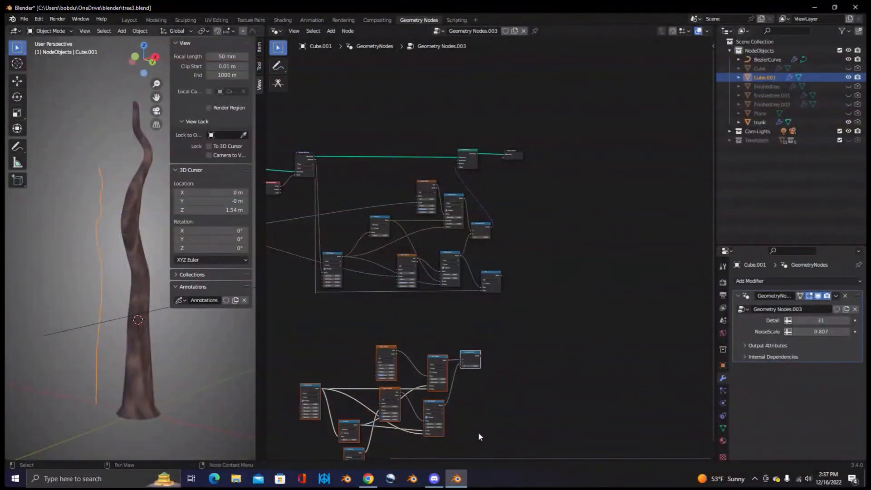
{"action": "key", "text": "g"}
{"action": "left_click", "coordinate": [696, 265]}
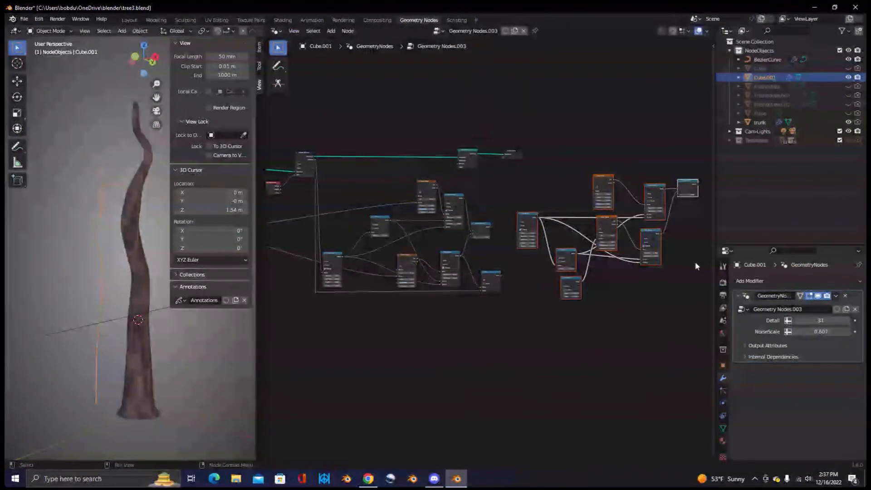
{"action": "scroll", "coordinate": [545, 354], "scroll_direction": "up", "scroll_amount": 4}
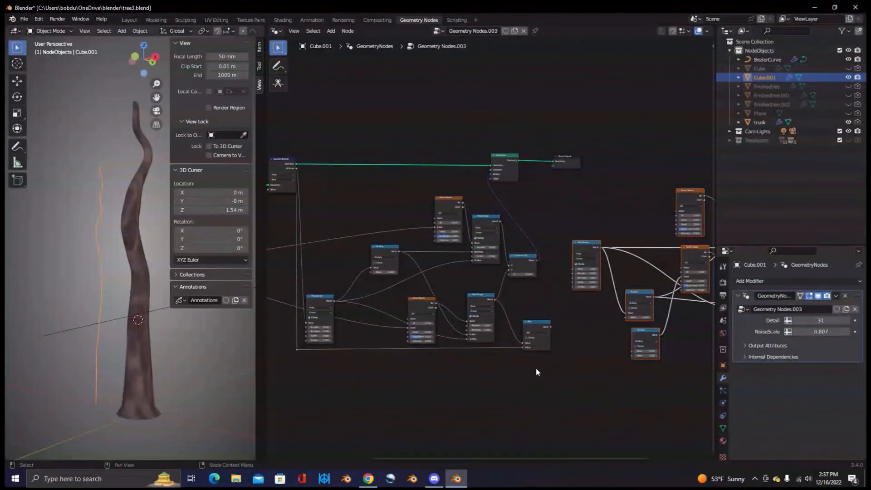
- Raise the Map Range node at the start of Cube.001's original noise section slightly to compare it with the pasted group
{"action": "middle_click_drag", "start_coordinate": [536, 372], "coordinate": [526, 339]}
{"action": "left_click", "coordinate": [524, 339]}
{"action": "scroll", "coordinate": [526, 363], "scroll_direction": "up", "scroll_amount": 3}
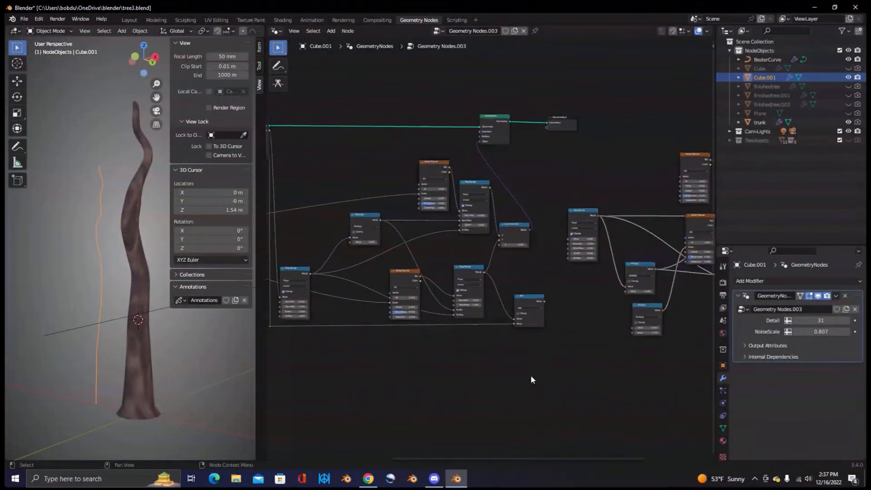
{"action": "middle_click_drag", "start_coordinate": [503, 383], "coordinate": [537, 379]}
{"action": "left_click_drag", "start_coordinate": [306, 274], "coordinate": [313, 245]}
{"action": "scroll", "coordinate": [614, 309], "scroll_direction": "down", "scroll_amount": 3}
{"action": "middle_click_drag", "start_coordinate": [614, 312], "coordinate": [574, 330]}
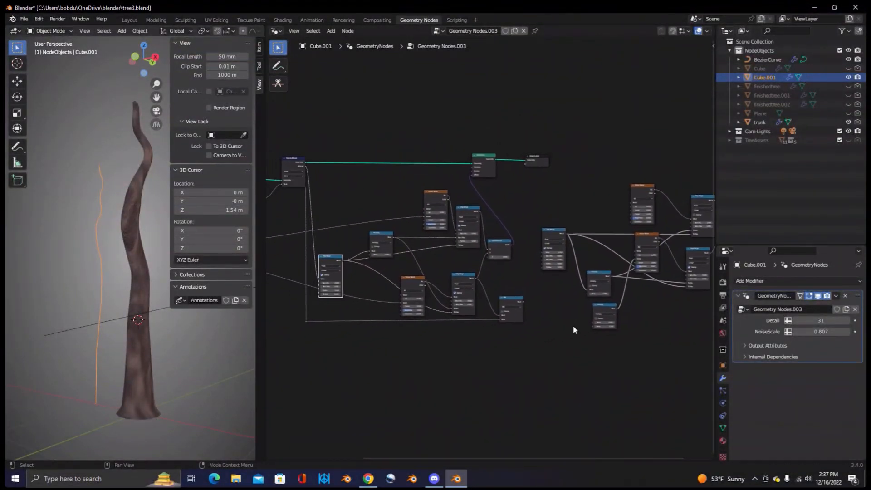
- Copy the trunk's first Spline Parameter, Capture Attribute and Map Range nodes, and paste them into Cube.001's tree above the pasted noise group
{"action": "left_click", "coordinate": [142, 321]}
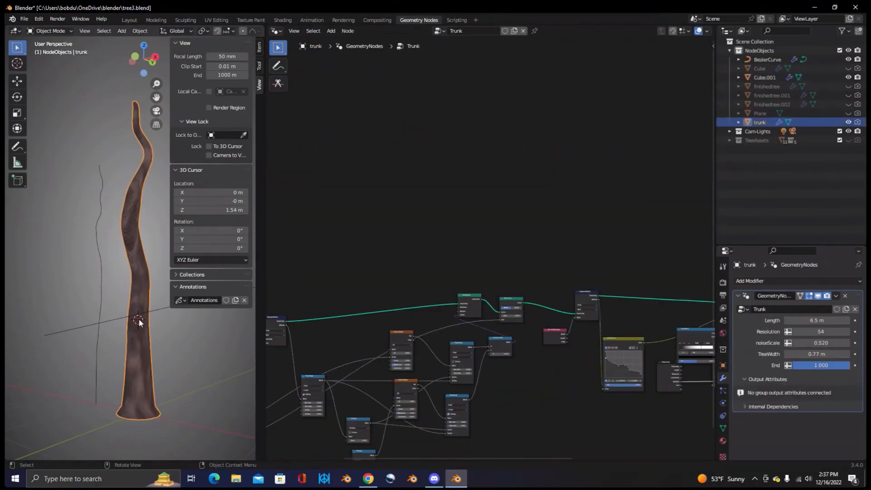
{"action": "middle_click_drag", "start_coordinate": [447, 317], "coordinate": [518, 238]}
{"action": "scroll", "coordinate": [502, 274], "scroll_direction": "down", "scroll_amount": 4}
{"action": "middle_click_drag", "start_coordinate": [403, 278], "coordinate": [451, 274]}
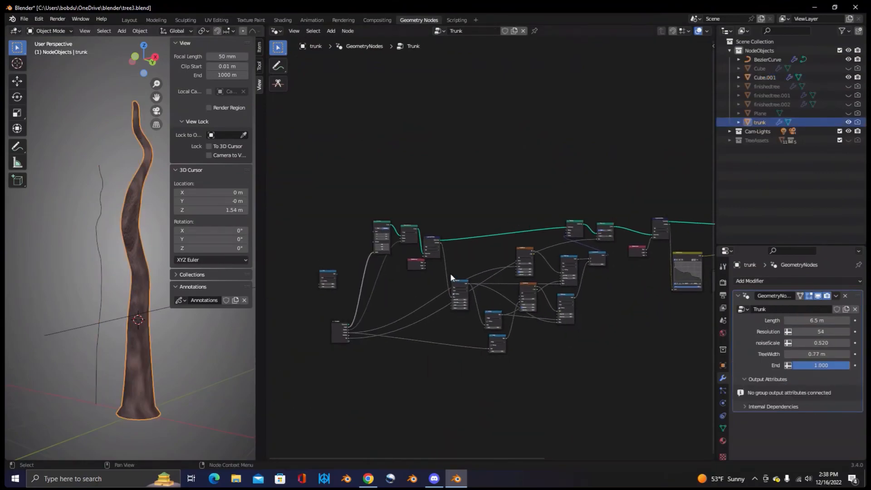
{"action": "left_click", "coordinate": [434, 246], "text": "shift"}
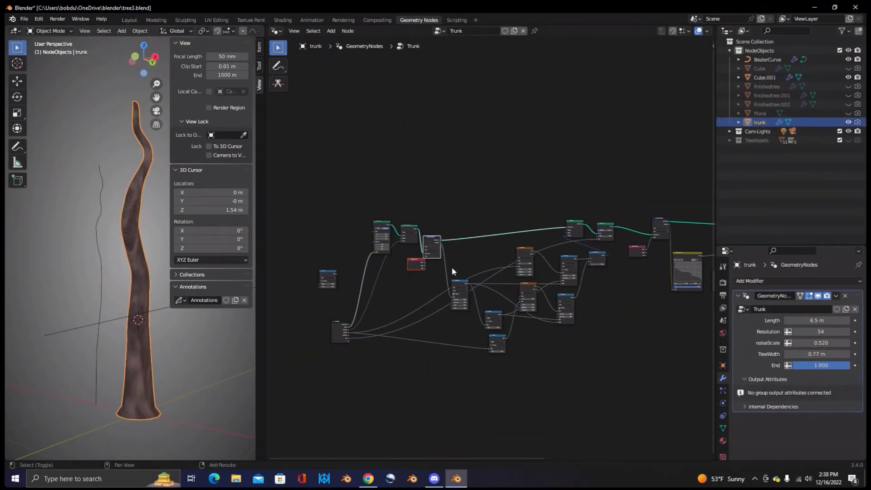
{"action": "left_click", "coordinate": [456, 286], "text": "shift"}
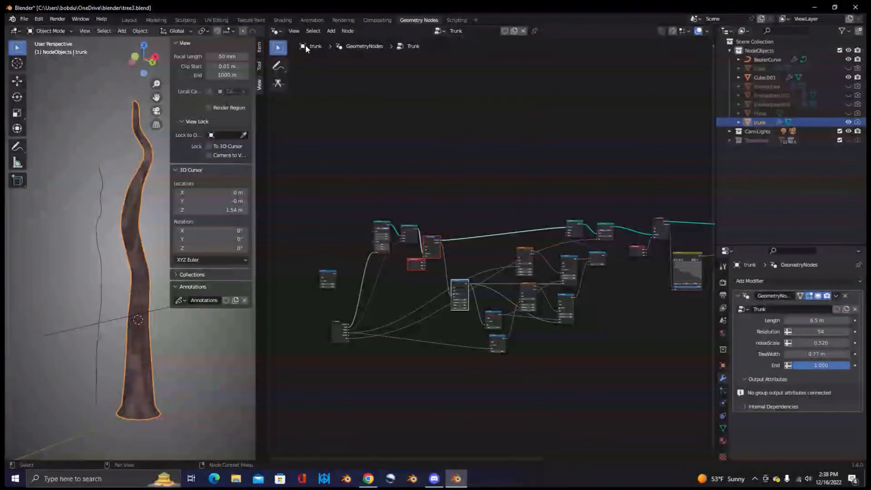
{"action": "left_click", "coordinate": [97, 241]}
{"action": "key", "text": "ctrl+v"}
{"action": "middle_click_drag", "start_coordinate": [462, 277], "coordinate": [339, 350]}
{"action": "left_click_drag", "start_coordinate": [340, 355], "coordinate": [555, 173]}
{"action": "scroll", "coordinate": [557, 171], "scroll_direction": "up", "scroll_amount": 2}
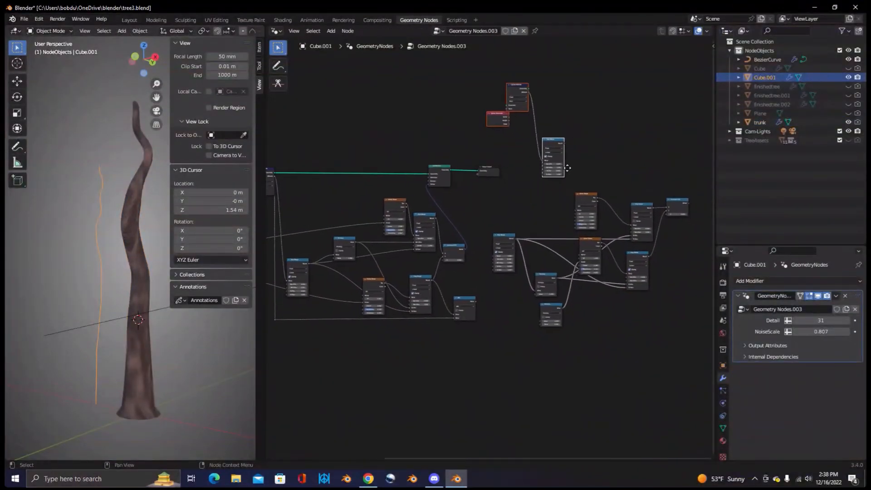
- Reroute the pasted Capture Attribute's link to the noise group's first Map Range, and delete the redundant Map Range copy
{"action": "left_click_drag", "start_coordinate": [489, 200], "coordinate": [439, 285]}
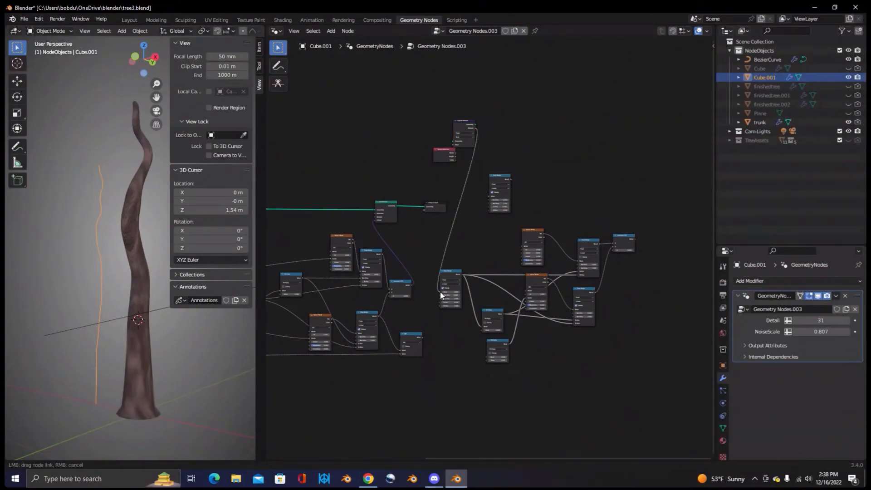
{"action": "left_click", "coordinate": [501, 182]}
{"action": "key", "text": "x"}
- Collapse the pasted Spline Parameter node and move it with Capture Attribute to just above the noise group's first Map Range
{"action": "left_click", "coordinate": [435, 150]}
{"action": "key", "text": "h"}
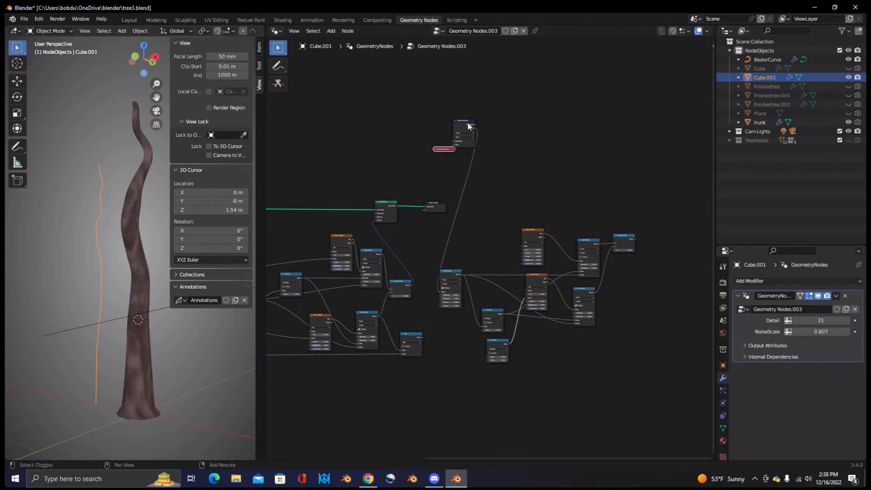
{"action": "left_click", "coordinate": [465, 120], "text": "shift"}
{"action": "left_click", "coordinate": [463, 121]}
{"action": "left_click", "coordinate": [445, 149], "text": "shift"}
{"action": "left_click_drag", "start_coordinate": [447, 150], "coordinate": [461, 232]}
{"action": "left_click", "coordinate": [434, 250]}
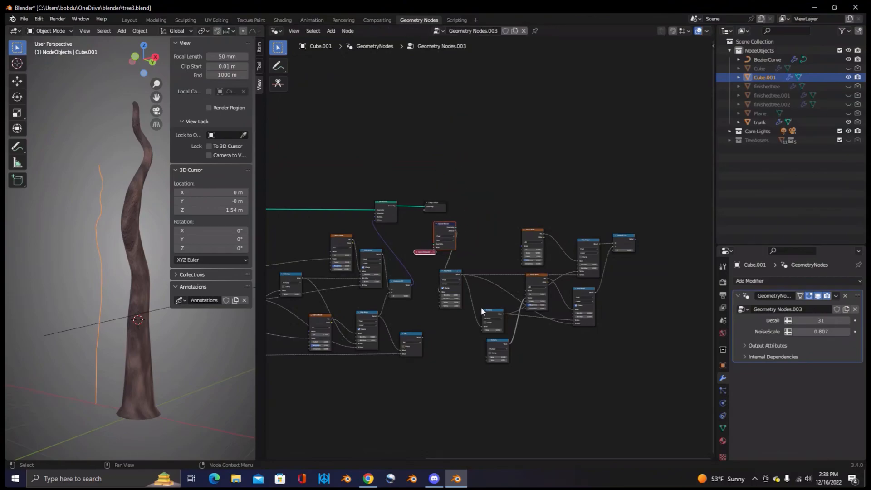
- Reposition the original section's first Map Range and Multiply nodes slightly while comparing them with the pasted group
{"action": "scroll", "coordinate": [563, 284], "scroll_direction": "up", "scroll_amount": 3}
{"action": "middle_click_drag", "start_coordinate": [564, 285], "coordinate": [620, 297]}
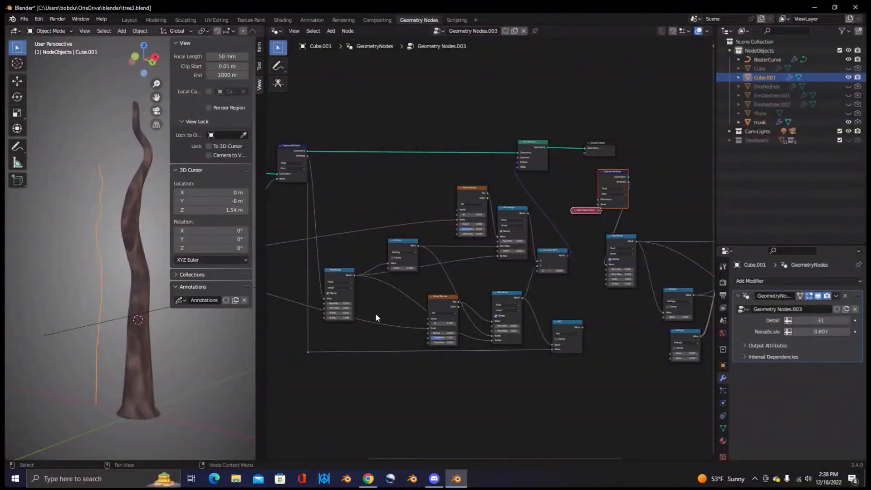
{"action": "middle_click_drag", "start_coordinate": [372, 312], "coordinate": [359, 294]}
{"action": "left_click_drag", "start_coordinate": [325, 253], "coordinate": [327, 249]}
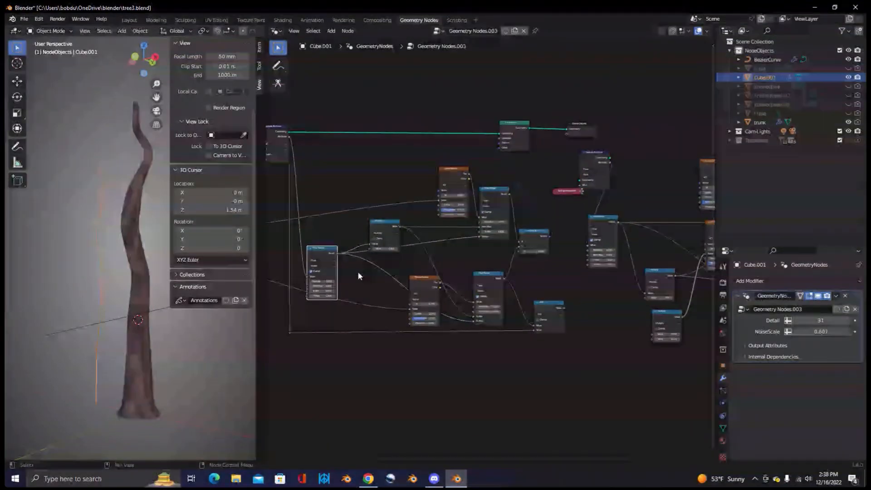
{"action": "left_click", "coordinate": [663, 274]}
{"action": "mouse_move", "coordinate": [387, 225]}
{"action": "left_mouse_down"}
{"action": "mouse_move", "coordinate": [388, 240]}
{"action": "mouse_move", "coordinate": [392, 231]}
{"action": "left_mouse_up"}
- Move the pasted group's lower Noise Texture down beside its lower Multiply node to untangle the links
{"action": "middle_click_drag", "start_coordinate": [506, 262], "coordinate": [460, 272]}
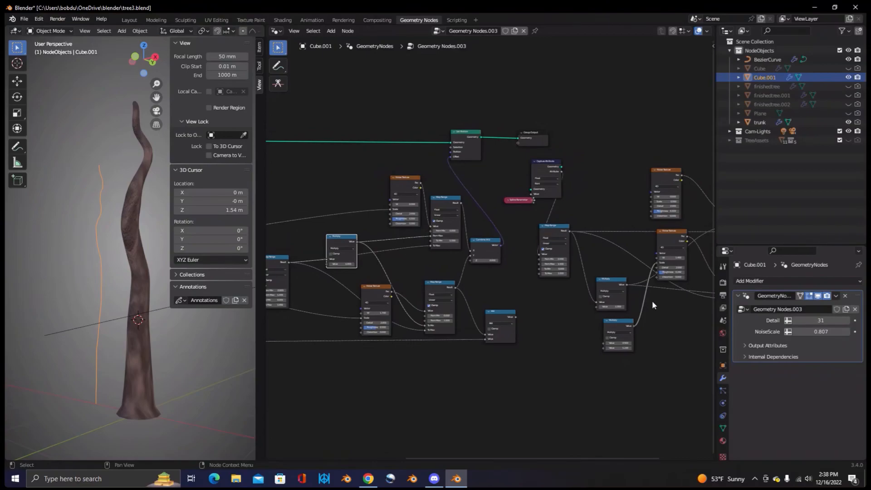
{"action": "middle_click_drag", "start_coordinate": [665, 312], "coordinate": [561, 316]}
{"action": "left_click_drag", "start_coordinate": [563, 253], "coordinate": [597, 340]}
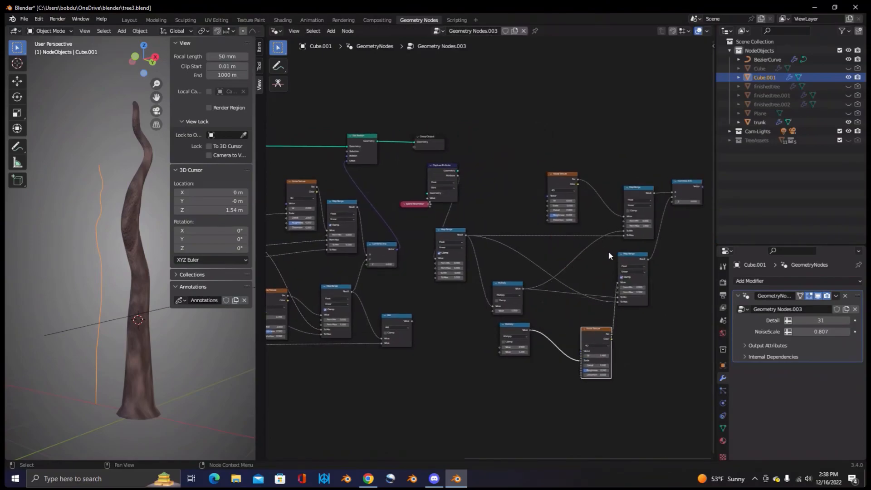
{"action": "scroll", "coordinate": [609, 255], "scroll_direction": "up", "scroll_amount": 1}
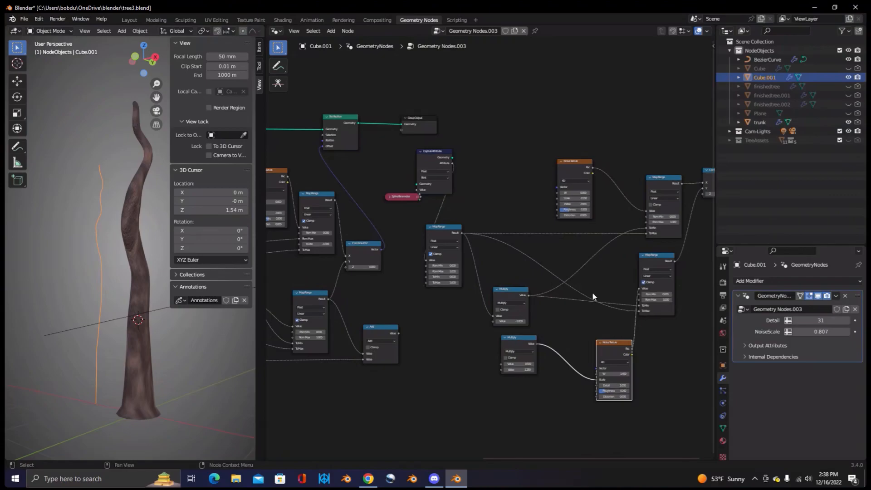
- Raise the original section's Multiply node and move its link on the upper Map Range from From Max to To Min
{"action": "middle_click_drag", "start_coordinate": [325, 285], "coordinate": [491, 283]}
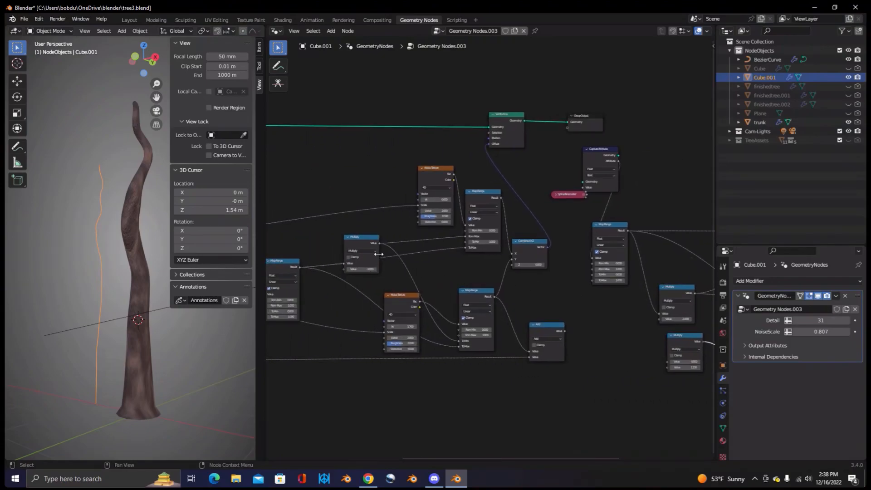
{"action": "left_click_drag", "start_coordinate": [369, 245], "coordinate": [372, 256]}
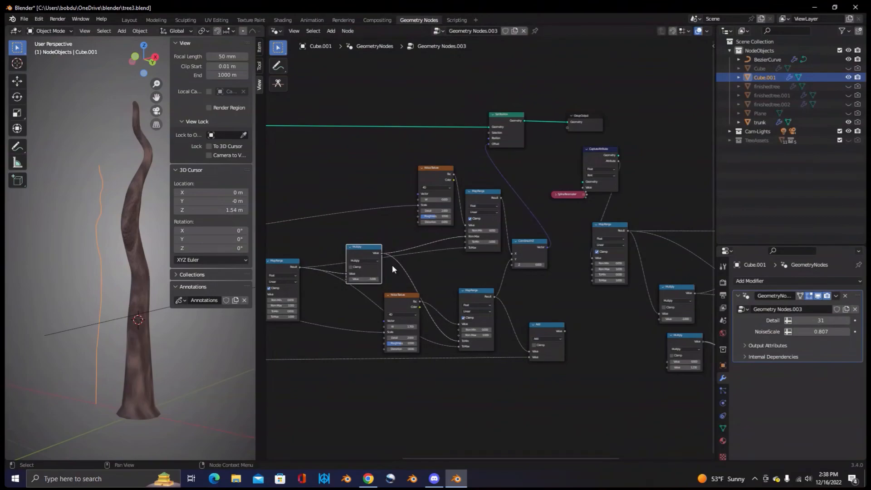
{"action": "middle_click_drag", "start_coordinate": [396, 263], "coordinate": [402, 249]}
{"action": "left_click_drag", "start_coordinate": [382, 233], "coordinate": [375, 206]}
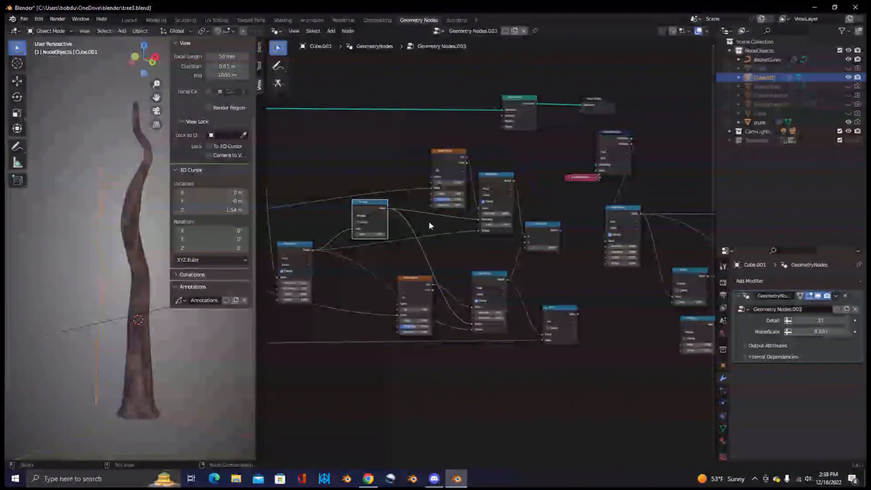
{"action": "left_click_drag", "start_coordinate": [473, 221], "coordinate": [478, 225]}
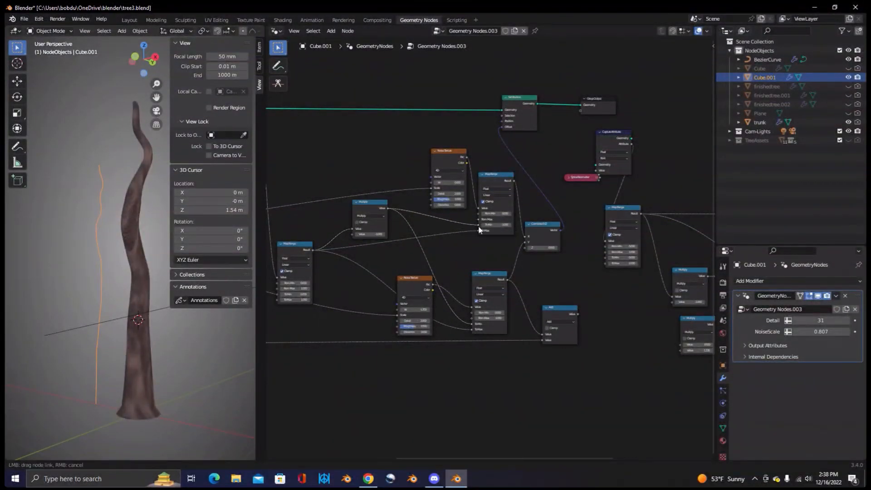
- Try connecting the Multiply node's value to the From Max input of the upper Map Range node
{"action": "scroll", "coordinate": [491, 356], "scroll_direction": "up", "scroll_amount": 1}
{"action": "middle_click_drag", "start_coordinate": [213, 329], "coordinate": [132, 326]}
{"action": "scroll", "coordinate": [492, 235], "scroll_direction": "up", "scroll_amount": 2}
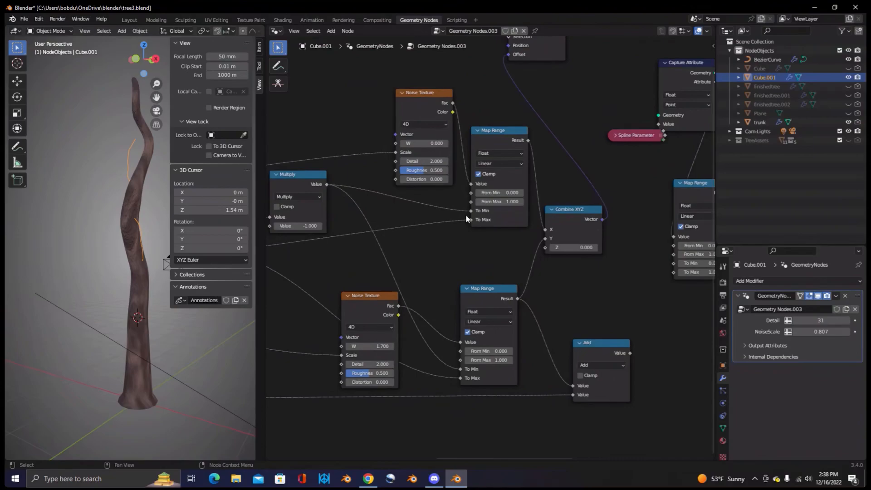
{"action": "left_click_drag", "start_coordinate": [471, 211], "coordinate": [471, 201]}
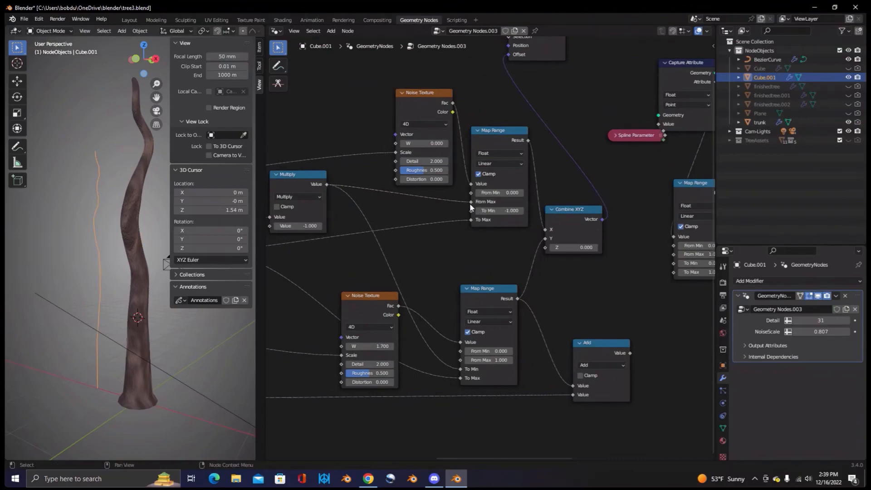
{"action": "key", "text": "ctrl+z"}
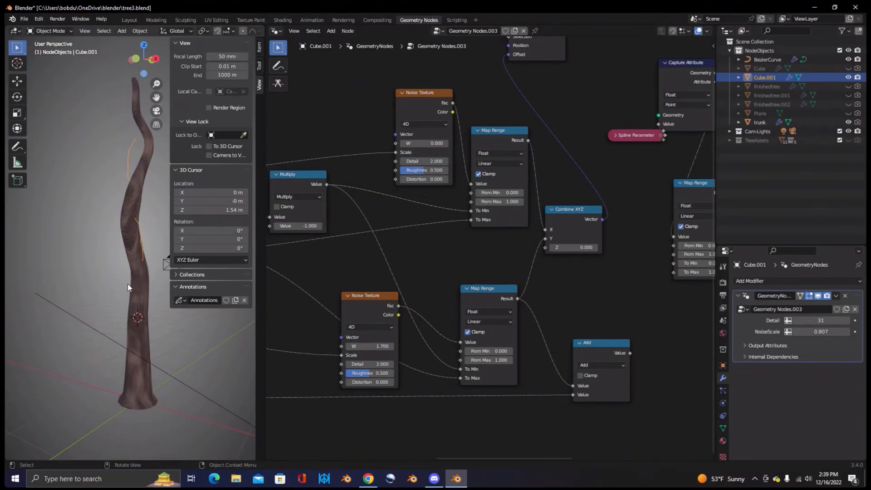
- Hide the trunk object so that only the noisy curve remains in view
{"action": "middle_click_drag", "start_coordinate": [130, 282], "coordinate": [96, 299]}
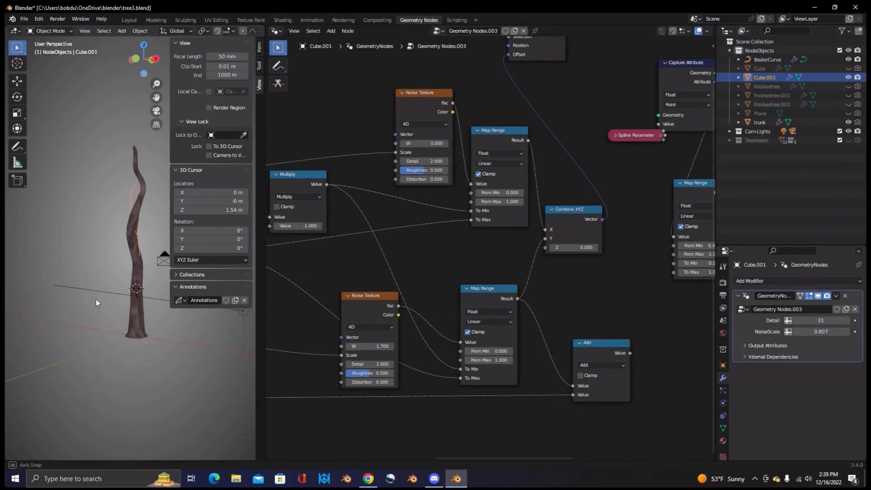
{"action": "left_click", "coordinate": [849, 123]}
{"action": "middle_click_drag", "start_coordinate": [109, 304], "coordinate": [185, 320]}
- Delete the unused group of nodes beyond the main network, including the detached Capture Attribute and its Map Range, Multiply and Noise Texture nodes
{"action": "scroll", "coordinate": [510, 246], "scroll_direction": "down", "scroll_amount": 6}
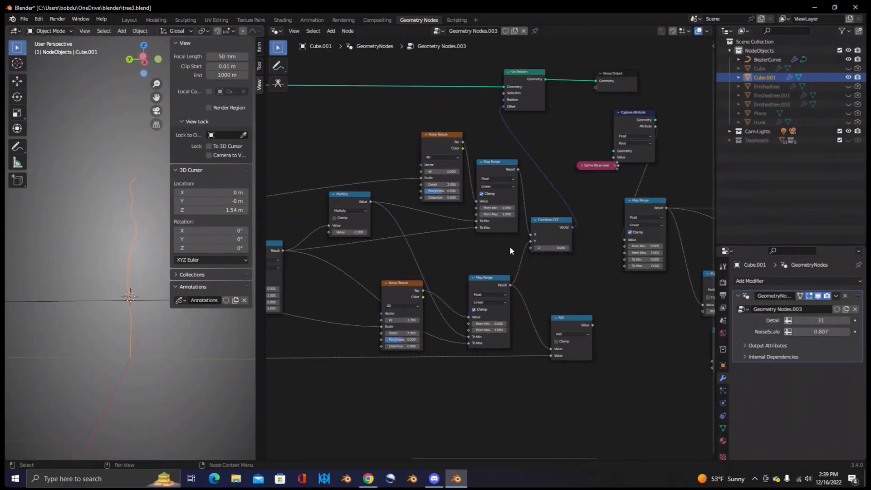
{"action": "scroll", "coordinate": [507, 257], "scroll_direction": "down", "scroll_amount": 1}
{"action": "left_click_drag", "start_coordinate": [704, 334], "coordinate": [546, 203]}
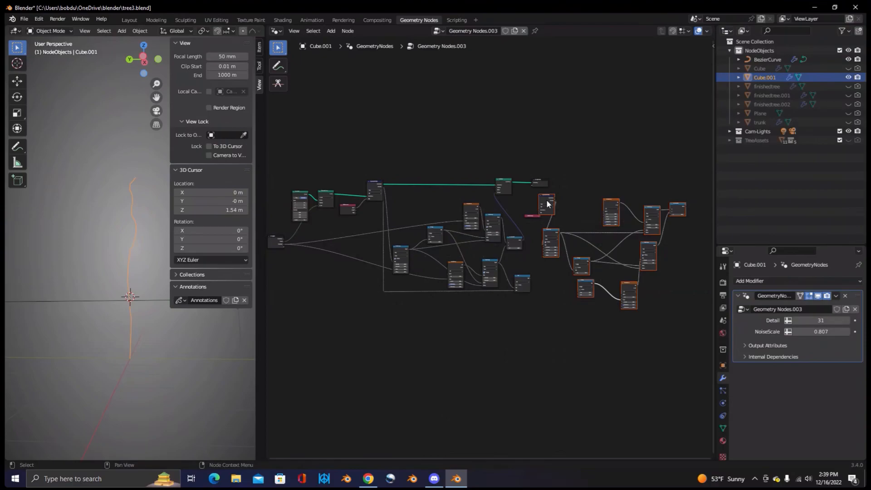
{"action": "key", "text": "x"}
{"action": "middle_click_drag", "start_coordinate": [403, 292], "coordinate": [480, 287]}
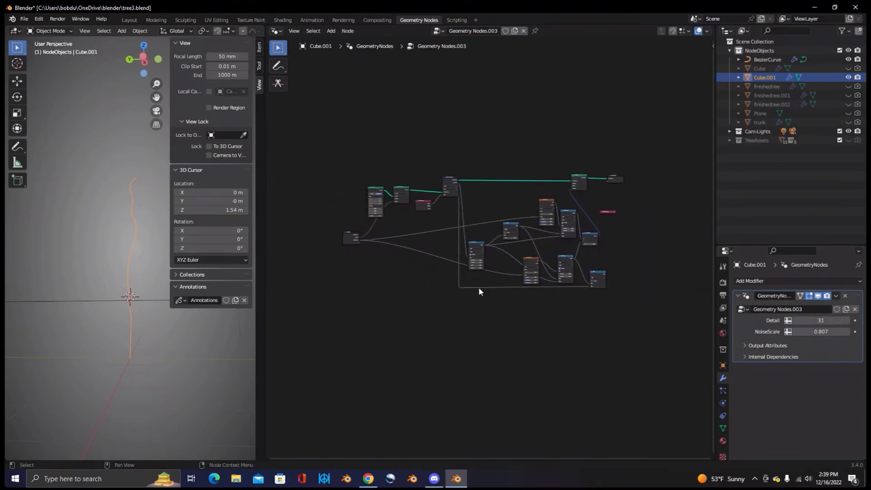
- Set the curve modifier's Detail to 35 and NoiseScale to 0.837
{"action": "scroll", "coordinate": [480, 320], "scroll_direction": "up", "scroll_amount": 2}
{"action": "middle_click_drag", "start_coordinate": [119, 318], "coordinate": [142, 329]}
{"action": "middle_click_drag", "start_coordinate": [133, 190], "coordinate": [132, 210]}
{"action": "middle_click_drag", "start_coordinate": [656, 329], "coordinate": [584, 353]}
{"action": "scroll", "coordinate": [574, 345], "scroll_direction": "up", "scroll_amount": 5}
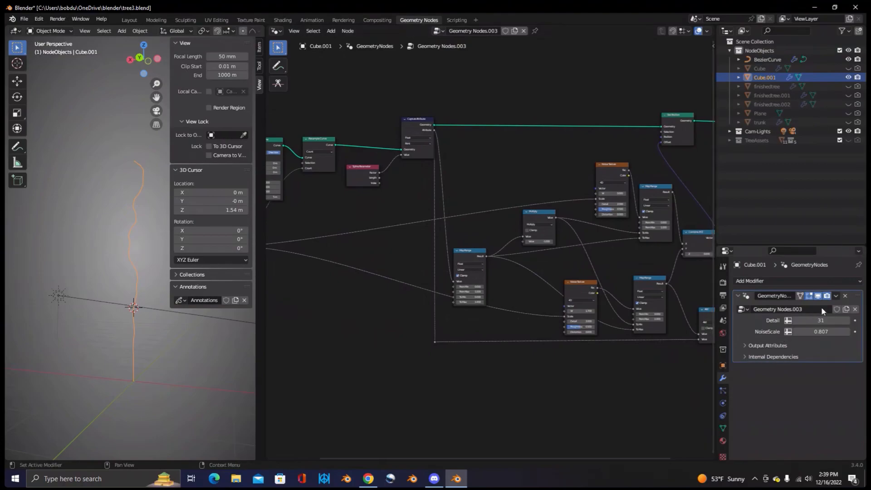
{"action": "mouse_move", "coordinate": [821, 317]}
{"action": "left_mouse_down"}
{"action": "mouse_move", "coordinate": [803, 320]}
{"action": "mouse_move", "coordinate": [819, 331]}
{"action": "left_mouse_up"}
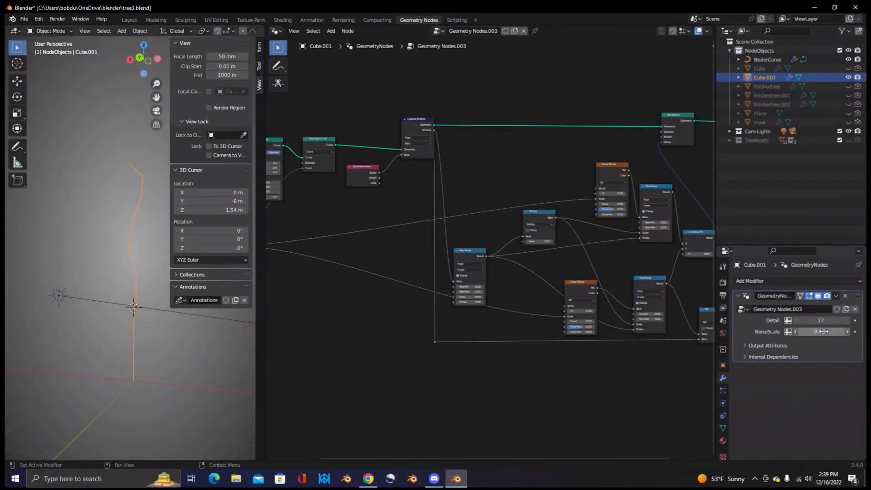
{"action": "middle_click_drag", "start_coordinate": [148, 196], "coordinate": [143, 180]}
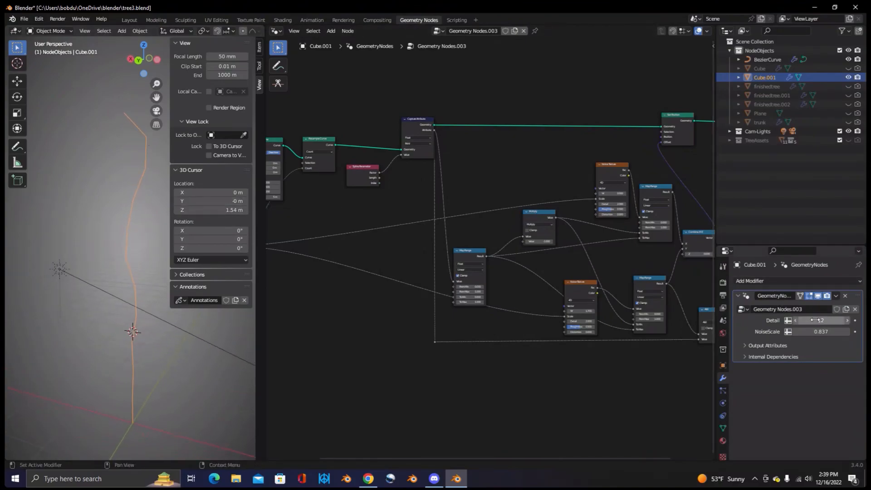
{"action": "mouse_move", "coordinate": [821, 320]}
{"action": "left_mouse_down"}
{"action": "mouse_move", "coordinate": [843, 320]}
{"action": "mouse_move", "coordinate": [823, 320]}
{"action": "left_mouse_up"}
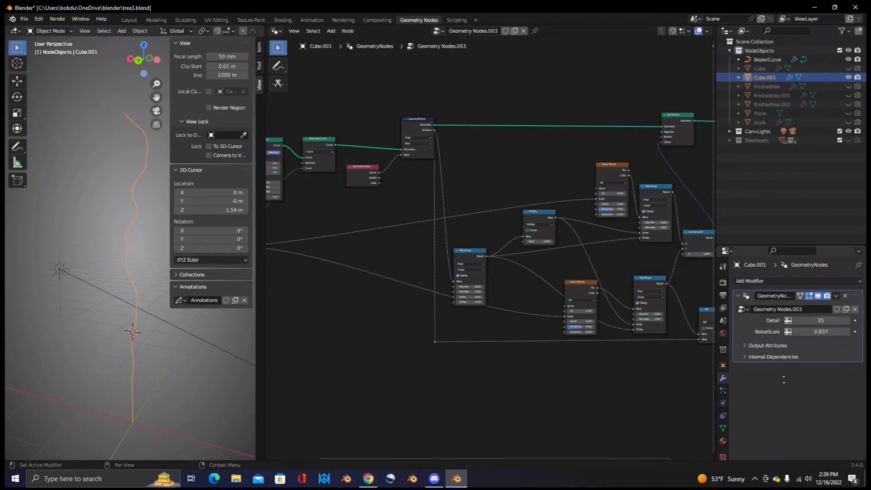
{"action": "middle_click_drag", "start_coordinate": [192, 333], "coordinate": [210, 316]}
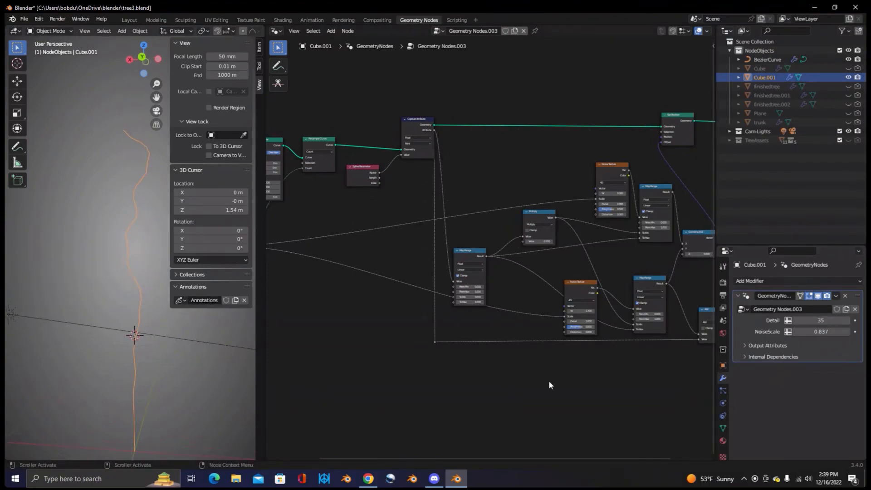
- Expose the Curve Line node's Length as a new Group Input parameter
{"action": "scroll", "coordinate": [548, 380], "scroll_direction": "down", "scroll_amount": 5}
{"action": "scroll", "coordinate": [552, 378], "scroll_direction": "down", "scroll_amount": 1}
{"action": "scroll", "coordinate": [342, 330], "scroll_direction": "up", "scroll_amount": 2}
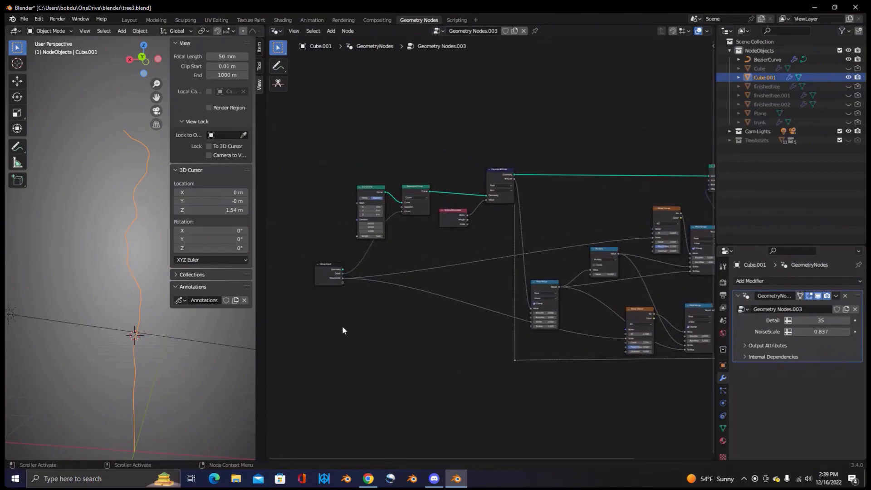
{"action": "scroll", "coordinate": [164, 325], "scroll_direction": "down", "scroll_amount": 2}
{"action": "middle_click_drag", "start_coordinate": [385, 330], "coordinate": [392, 349]}
{"action": "left_click_drag", "start_coordinate": [371, 205], "coordinate": [369, 182]}
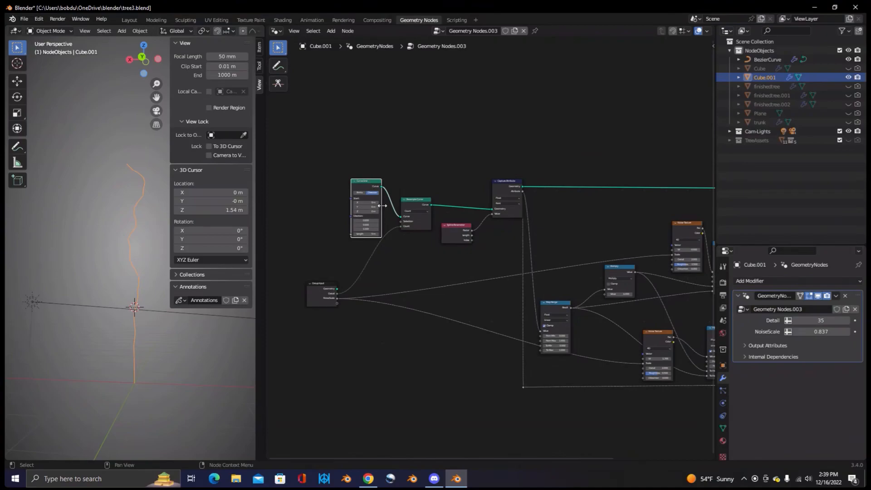
{"action": "scroll", "coordinate": [401, 219], "scroll_direction": "up", "scroll_amount": 2}
{"action": "left_click_drag", "start_coordinate": [389, 211], "coordinate": [374, 292]}
{"action": "left_click_drag", "start_coordinate": [388, 211], "coordinate": [373, 299]}
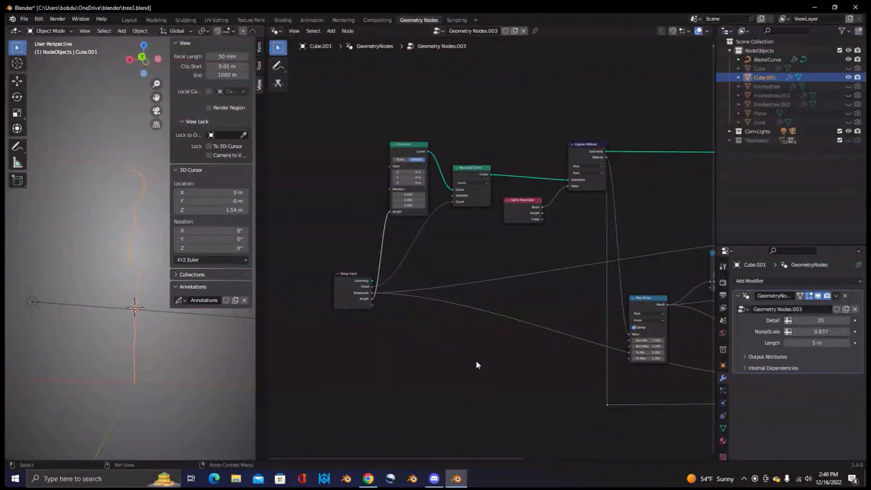
- Set the modifier's Length parameter to 5.91 m
{"action": "scroll", "coordinate": [477, 362], "scroll_direction": "up", "scroll_amount": 1}
{"action": "middle_click_drag", "start_coordinate": [477, 362], "coordinate": [434, 360]}
{"action": "mouse_move", "coordinate": [816, 342]}
{"action": "left_mouse_down"}
{"action": "mouse_move", "coordinate": [826, 343]}
{"action": "mouse_move", "coordinate": [807, 343]}
{"action": "left_mouse_up"}
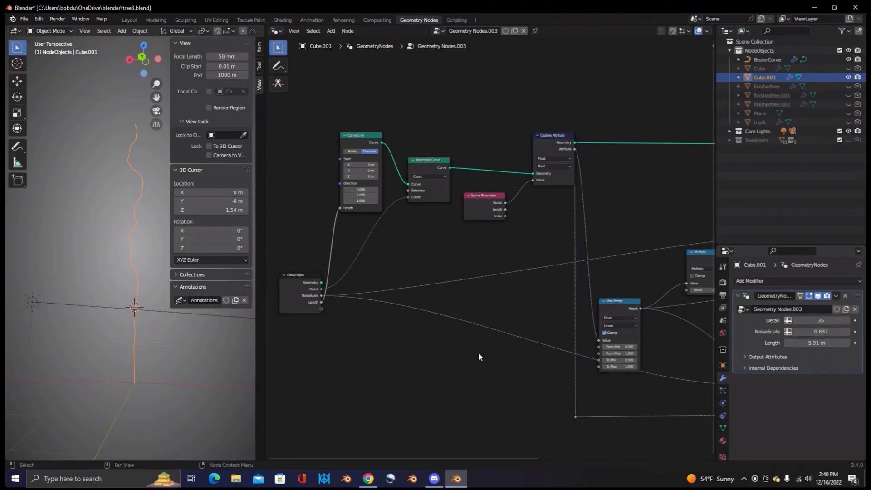
{"action": "key", "text": "Home"}
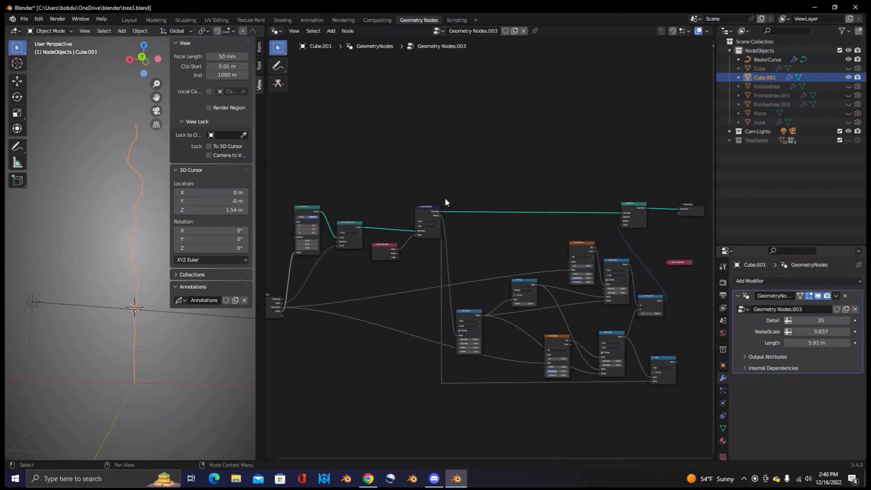
- Hide Cube.001, then select the trunk object and make it visible
{"action": "key", "text": "h"}
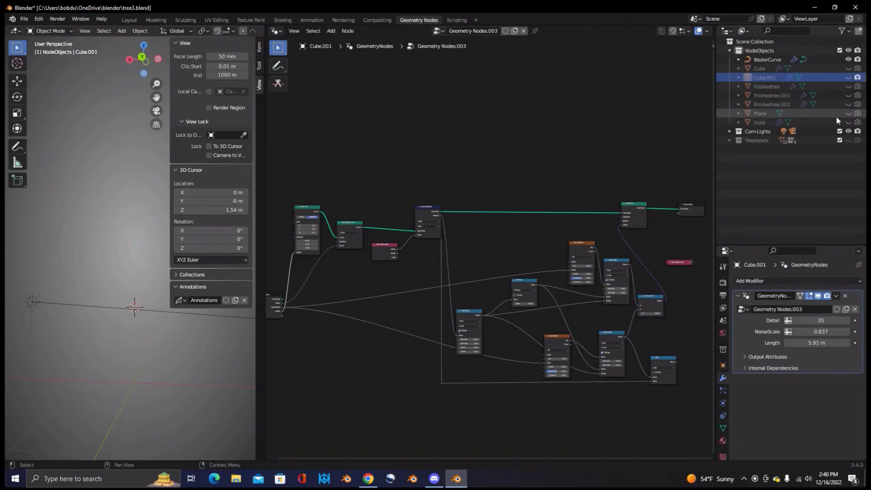
{"action": "left_click", "coordinate": [766, 124]}
{"action": "left_click", "coordinate": [849, 122]}
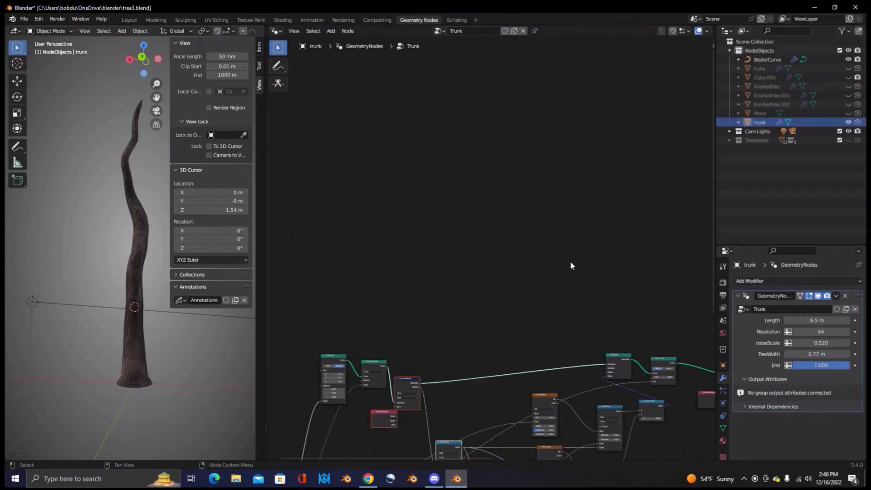
- Examine the Trunk node tree, from its noise offset nodes to the Trim Curve, Capture Attribute and RGB Curves nodes
{"action": "key", "text": "Home"}
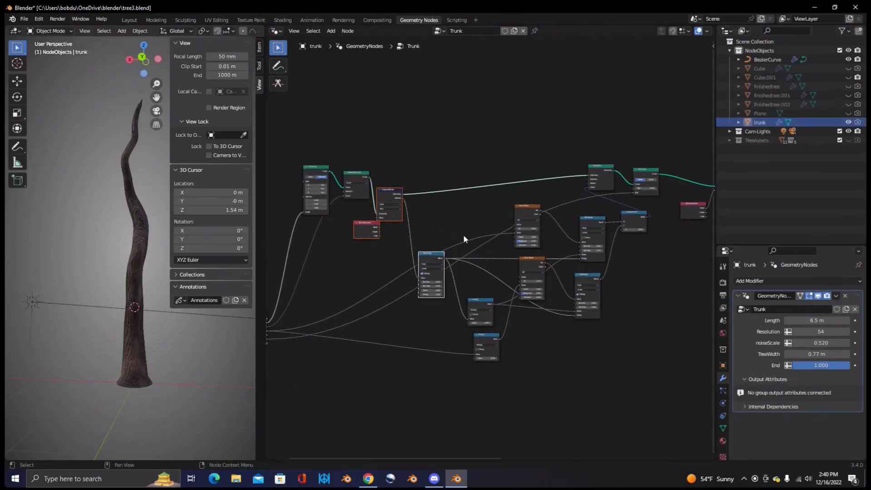
{"action": "scroll", "coordinate": [464, 235], "scroll_direction": "up", "scroll_amount": 2}
{"action": "scroll", "coordinate": [458, 232], "scroll_direction": "down", "scroll_amount": 3}
{"action": "middle_click_drag", "start_coordinate": [458, 232], "coordinate": [429, 220]}
{"action": "scroll", "coordinate": [543, 238], "scroll_direction": "down", "scroll_amount": 1}
{"action": "middle_click_drag", "start_coordinate": [543, 238], "coordinate": [451, 251]}
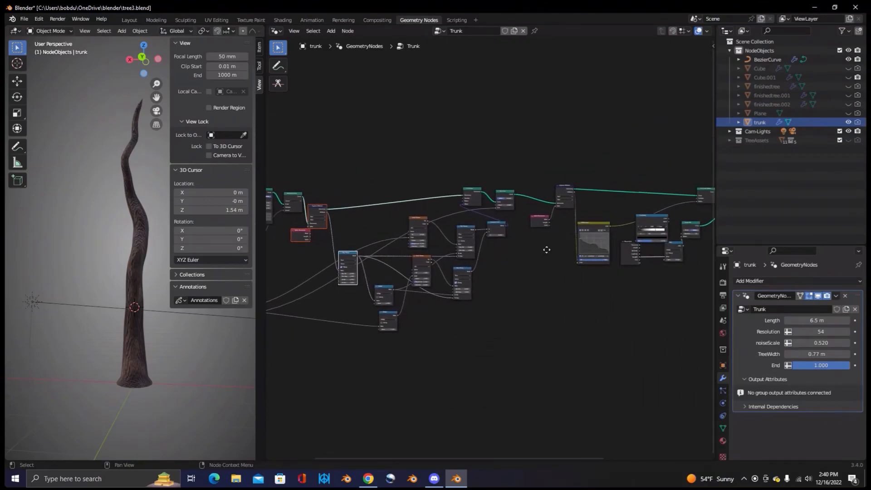
{"action": "scroll", "coordinate": [530, 274], "scroll_direction": "up", "scroll_amount": 3}
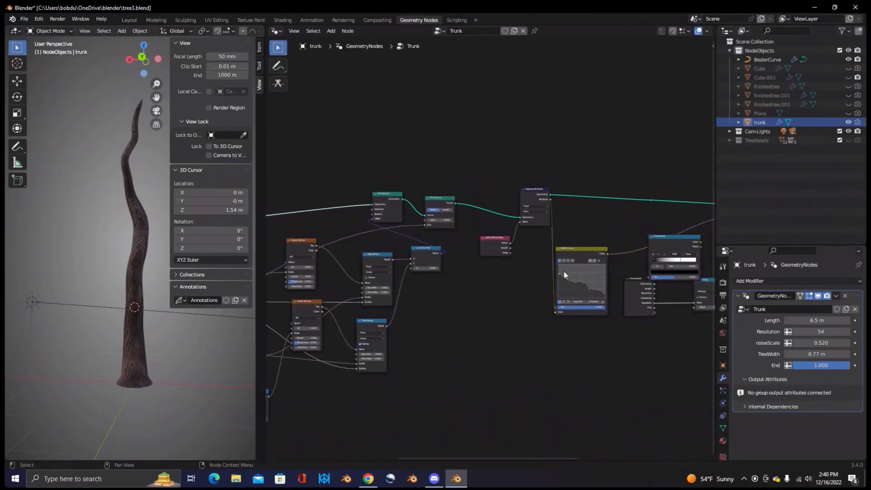
{"action": "scroll", "coordinate": [547, 241], "scroll_direction": "down", "scroll_amount": 1}
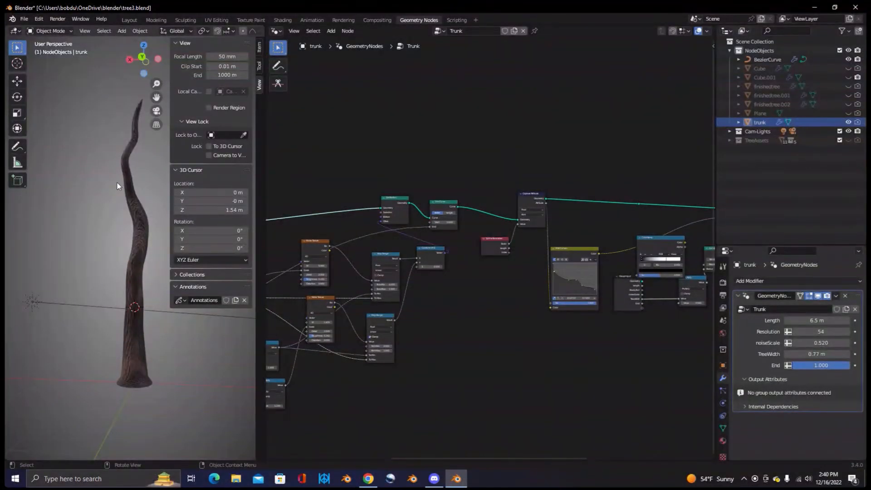
{"action": "scroll", "coordinate": [536, 270], "scroll_direction": "up", "scroll_amount": 1}
{"action": "middle_click_drag", "start_coordinate": [536, 269], "coordinate": [514, 276]}
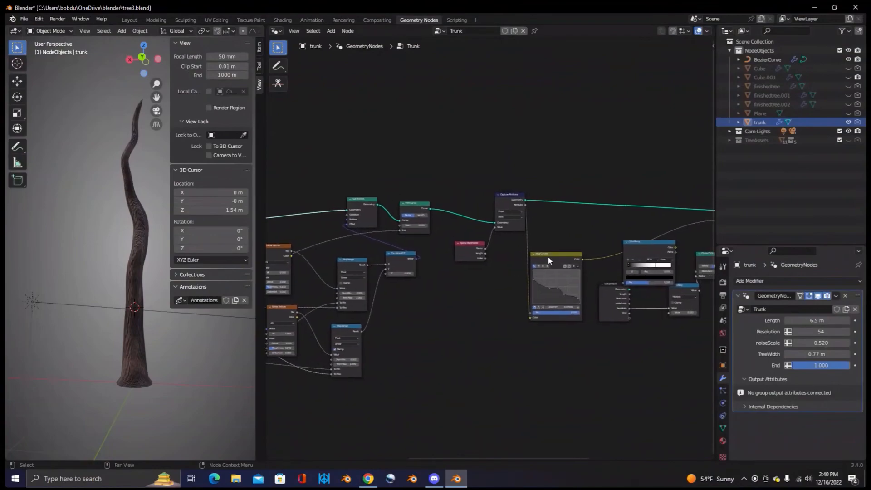
{"action": "scroll", "coordinate": [558, 265], "scroll_direction": "up", "scroll_amount": 1}
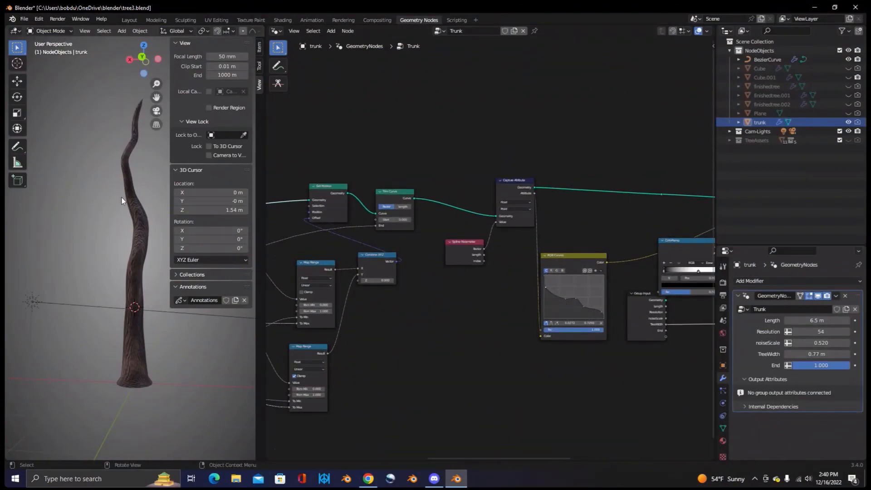
{"action": "middle_click_drag", "start_coordinate": [434, 329], "coordinate": [677, 322]}
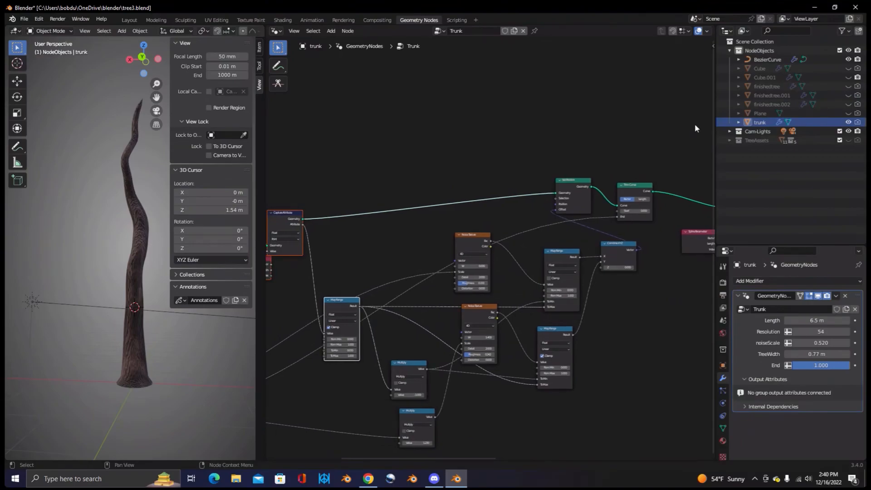
- Hide the trunk object, then show Cube.001 again and select its curve
{"action": "left_click", "coordinate": [848, 122]}
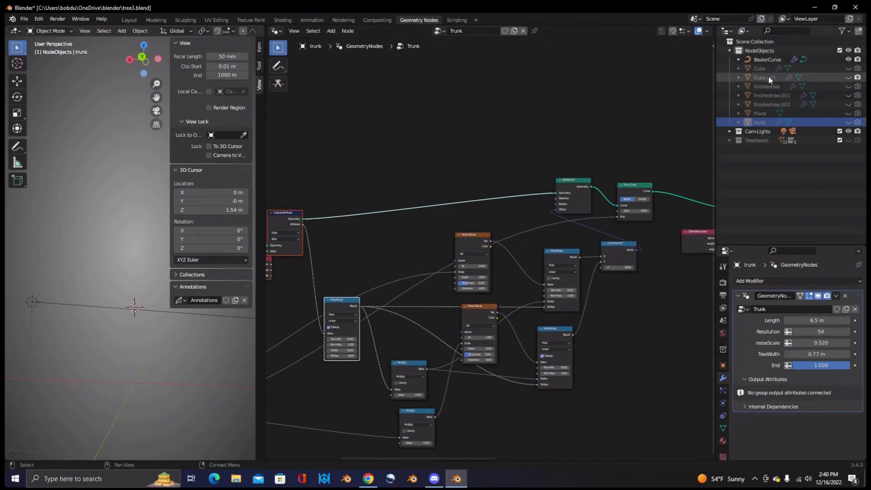
{"action": "left_click", "coordinate": [848, 78]}
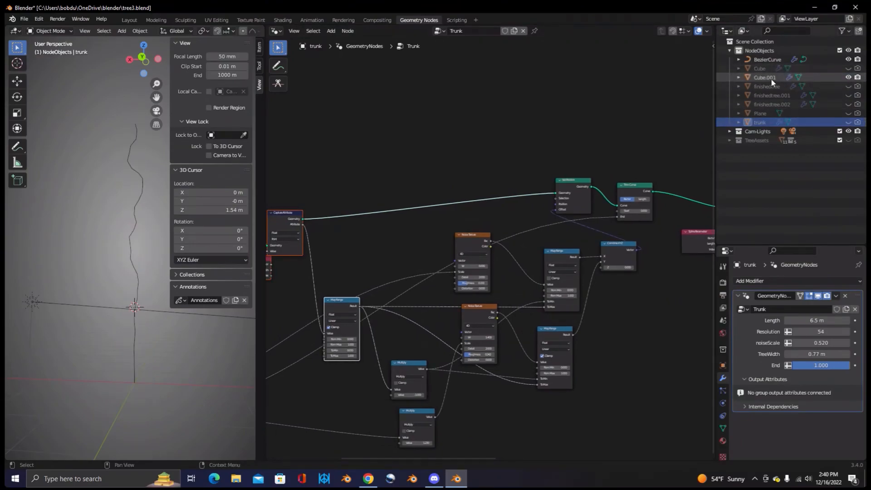
{"action": "left_click", "coordinate": [135, 336]}
{"action": "middle_click_drag", "start_coordinate": [121, 342], "coordinate": [139, 327]}
- Reposition the Group Input node before the Curve Line node, leaving more space between them
{"action": "middle_click_drag", "start_coordinate": [403, 285], "coordinate": [443, 381]}
{"action": "scroll", "coordinate": [433, 357], "scroll_direction": "down", "scroll_amount": 1}
{"action": "scroll", "coordinate": [434, 354], "scroll_direction": "down", "scroll_amount": 2}
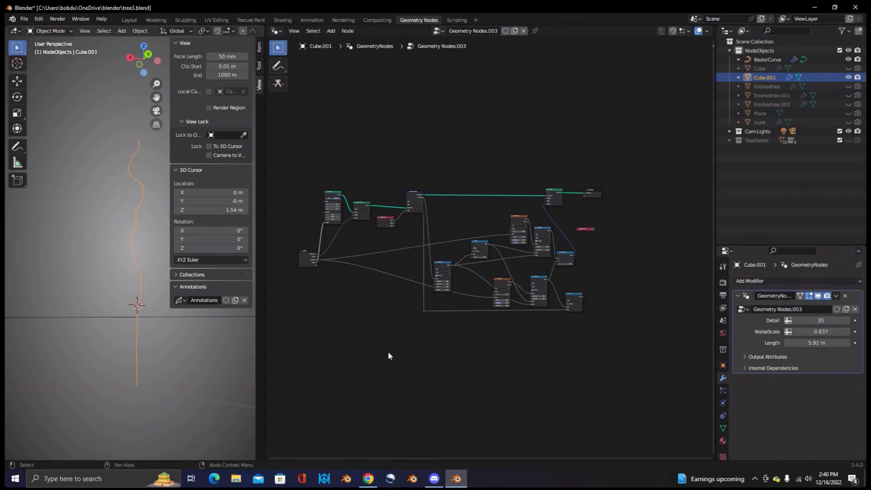
{"action": "middle_click_drag", "start_coordinate": [453, 341], "coordinate": [450, 361]}
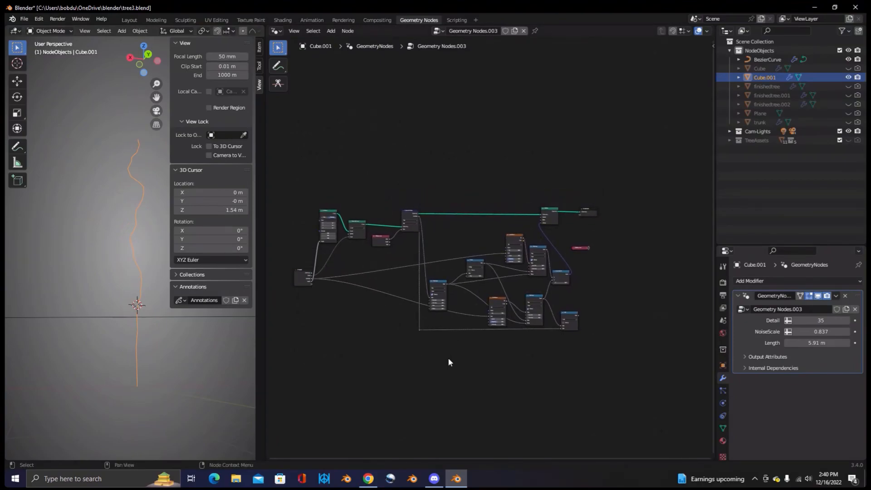
{"action": "scroll", "coordinate": [448, 358], "scroll_direction": "up", "scroll_amount": 1}
{"action": "middle_click_drag", "start_coordinate": [561, 346], "coordinate": [583, 359]}
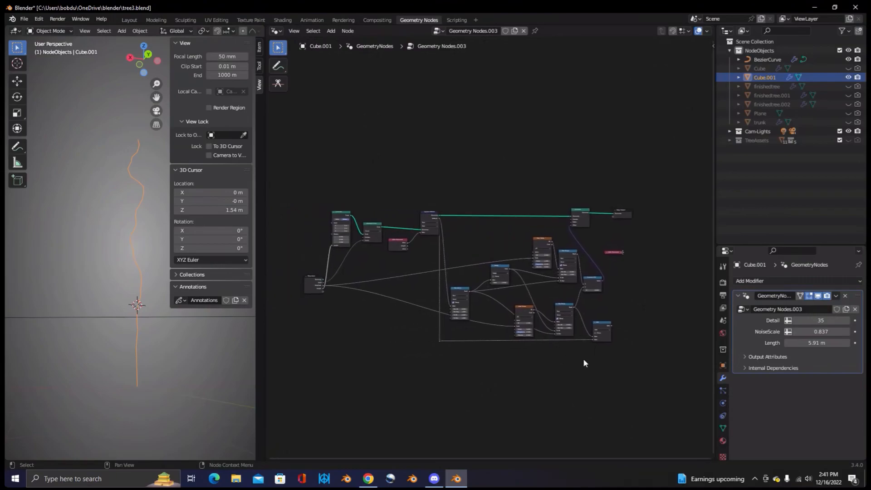
{"action": "left_click_drag", "start_coordinate": [313, 278], "coordinate": [283, 258]}
{"action": "middle_click_drag", "start_coordinate": [363, 279], "coordinate": [398, 309]}
{"action": "middle_click_drag", "start_coordinate": [406, 264], "coordinate": [409, 273]}
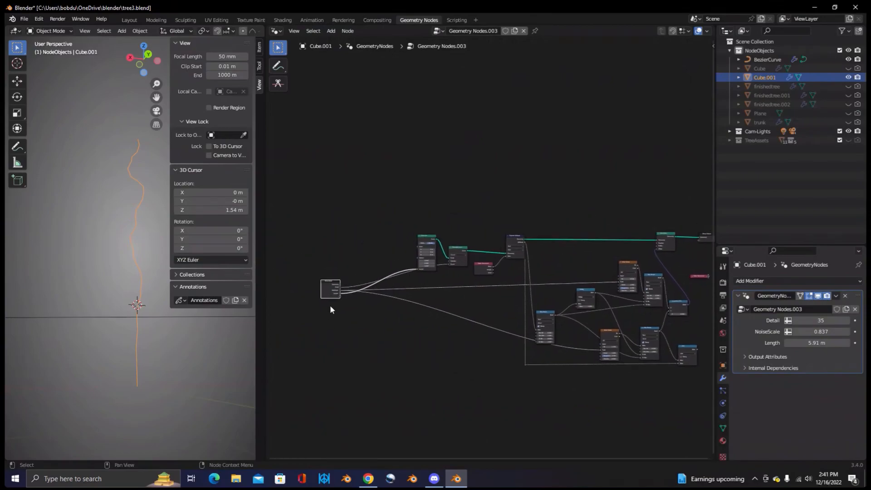
{"action": "left_click_drag", "start_coordinate": [331, 284], "coordinate": [372, 281]}
- Move the Resample Curve node slightly higher between the Curve Line and Capture Attribute nodes
{"action": "middle_click_drag", "start_coordinate": [410, 304], "coordinate": [391, 341]}
{"action": "scroll", "coordinate": [409, 320], "scroll_direction": "up", "scroll_amount": 4}
{"action": "scroll", "coordinate": [394, 313], "scroll_direction": "up", "scroll_amount": 2}
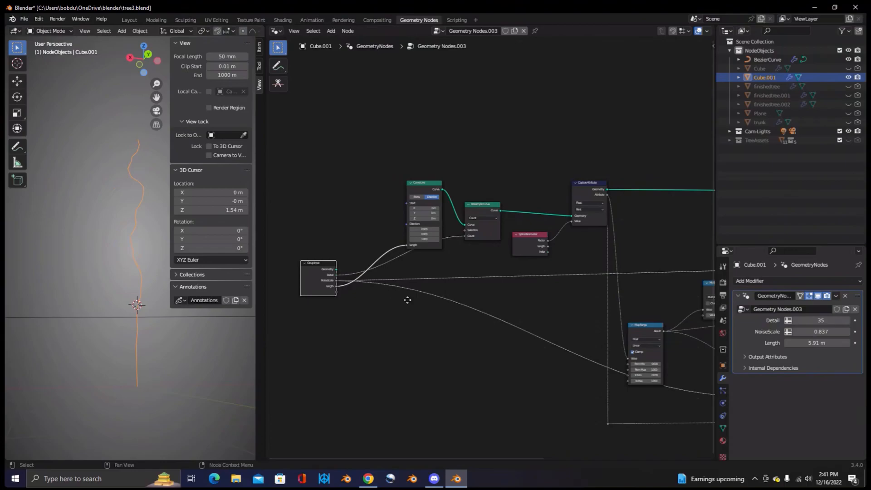
{"action": "middle_click_drag", "start_coordinate": [407, 300], "coordinate": [345, 303]}
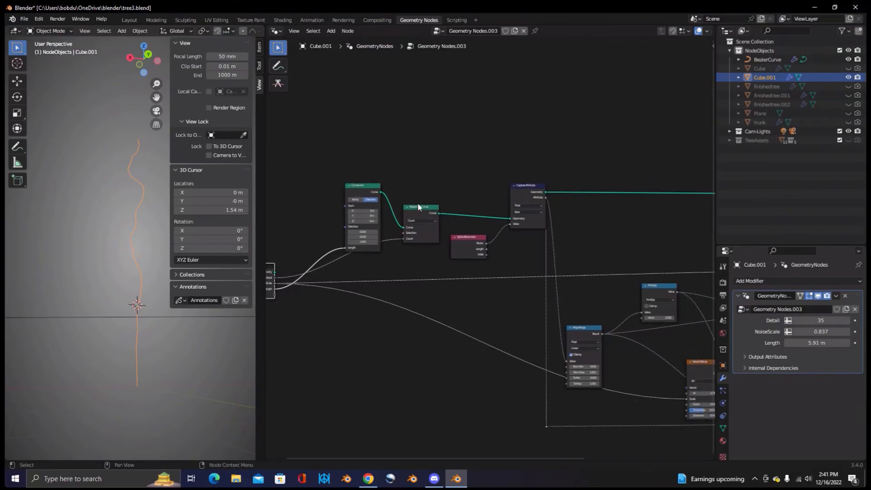
{"action": "middle_click_drag", "start_coordinate": [438, 210], "coordinate": [318, 241]}
{"action": "left_click_drag", "start_coordinate": [330, 196], "coordinate": [327, 181]}
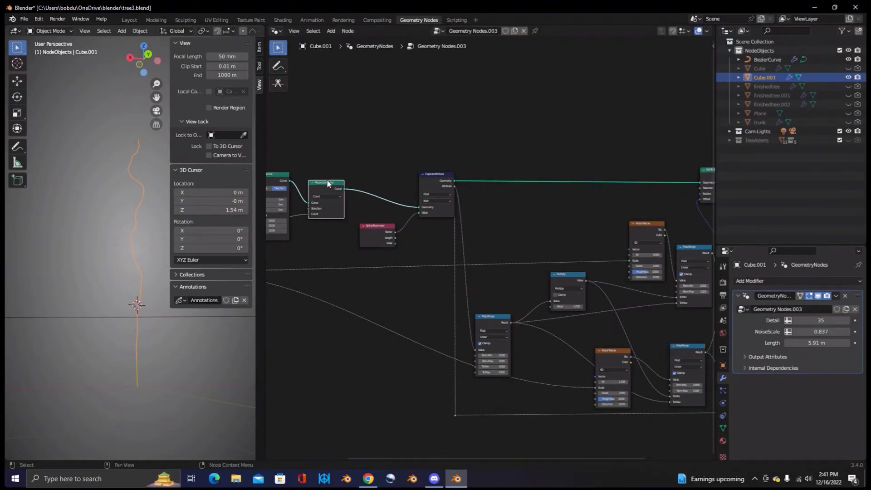
- Move the Group Output node farther away from the Set Position node to make room
{"action": "middle_click_drag", "start_coordinate": [377, 281], "coordinate": [293, 279]}
{"action": "scroll", "coordinate": [404, 221], "scroll_direction": "down", "scroll_amount": 3}
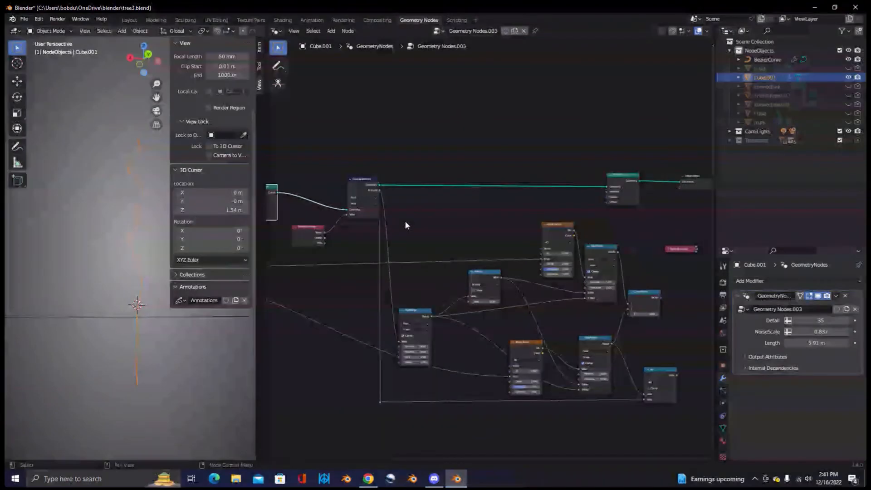
{"action": "middle_click_drag", "start_coordinate": [453, 246], "coordinate": [425, 237]}
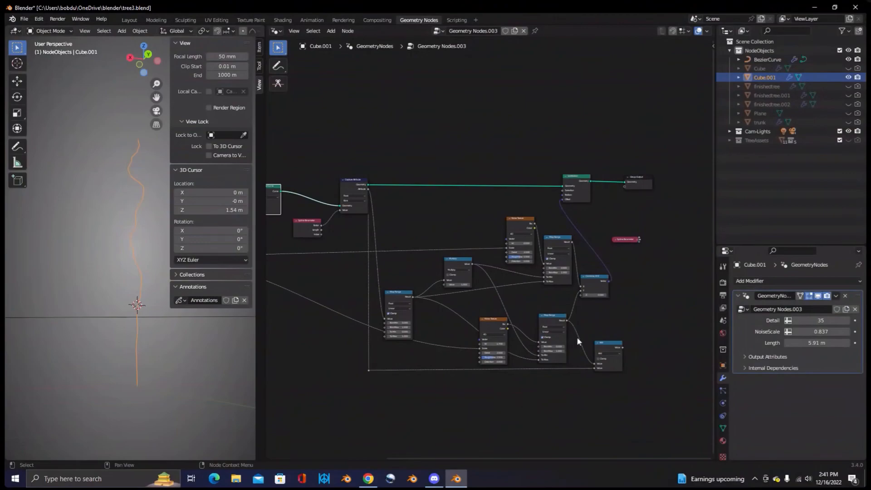
{"action": "left_click_drag", "start_coordinate": [641, 182], "coordinate": [693, 180]}
{"action": "middle_click_drag", "start_coordinate": [693, 180], "coordinate": [670, 181]}
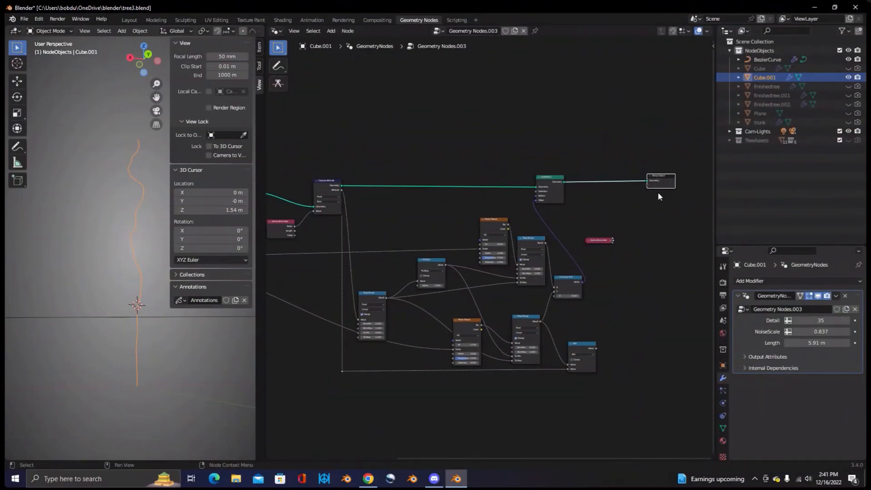
{"action": "key", "text": "ctrl+z"}
- Frame the nodes from Capture Attribute to Set Position, including the Noise Texture, Map Range, Multiply, Combine XYZ and Add nodes
{"action": "left_click_drag", "start_coordinate": [306, 157], "coordinate": [584, 410]}
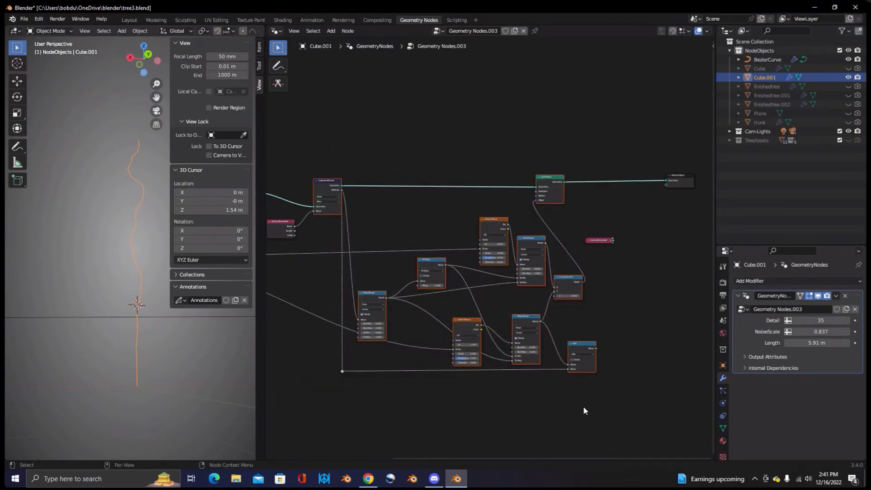
{"action": "key", "text": "ctrl+j"}
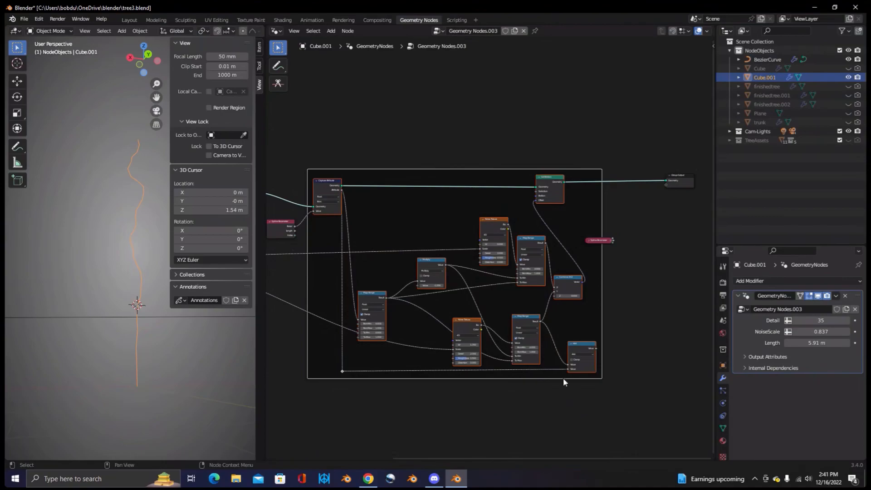
{"action": "middle_click_drag", "start_coordinate": [617, 357], "coordinate": [588, 381]}
{"action": "scroll", "coordinate": [548, 367], "scroll_direction": "down", "scroll_amount": 1}
{"action": "scroll", "coordinate": [547, 364], "scroll_direction": "down", "scroll_amount": 1}
{"action": "middle_click_drag", "start_coordinate": [455, 327], "coordinate": [540, 350]}
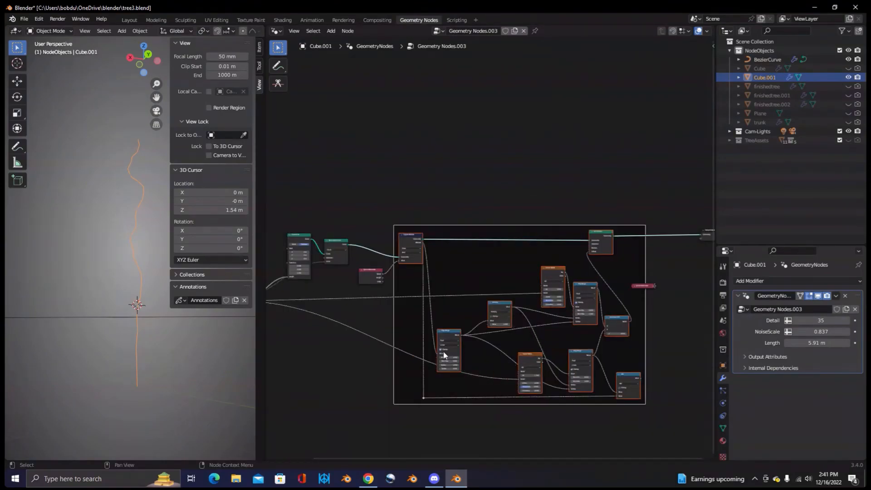
{"action": "middle_click_drag", "start_coordinate": [444, 347], "coordinate": [425, 359]}
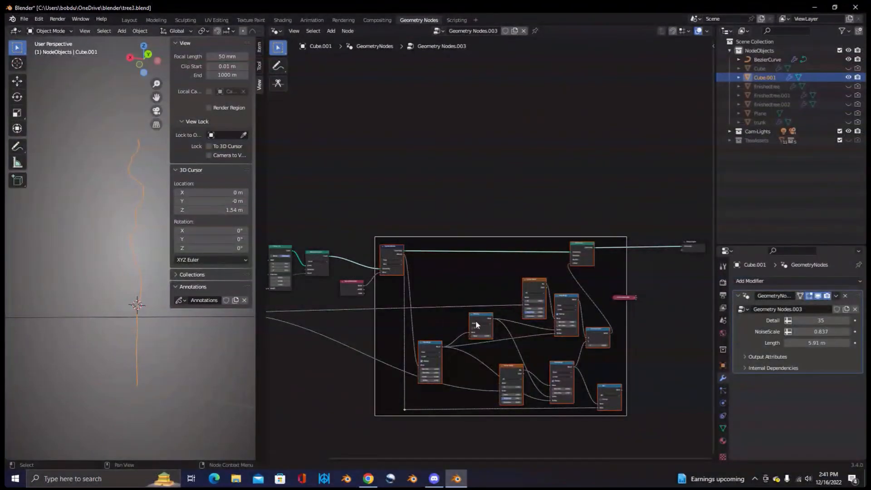
- Move the Group Output node well clear of the new frame, level with the Set Position node
{"action": "middle_click_drag", "start_coordinate": [623, 339], "coordinate": [456, 338]}
{"action": "left_click_drag", "start_coordinate": [533, 242], "coordinate": [600, 240]}
{"action": "middle_click_drag", "start_coordinate": [528, 298], "coordinate": [557, 285]}
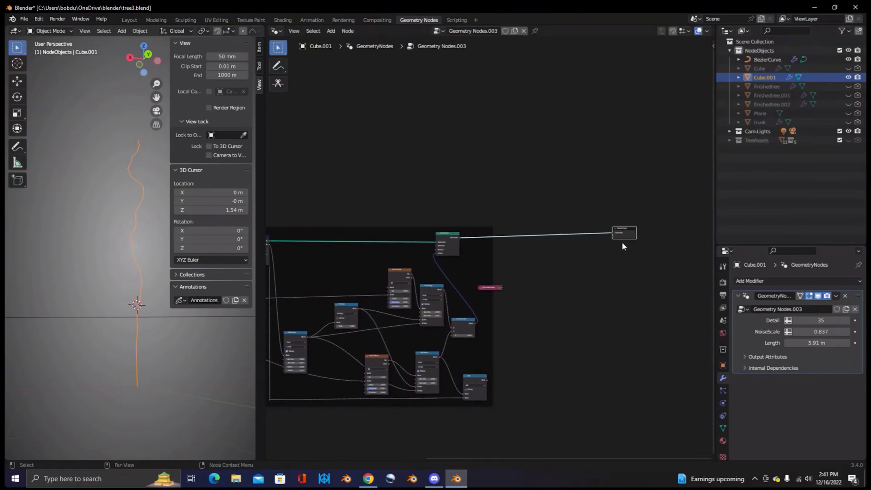
{"action": "left_click_drag", "start_coordinate": [623, 232], "coordinate": [631, 232]}
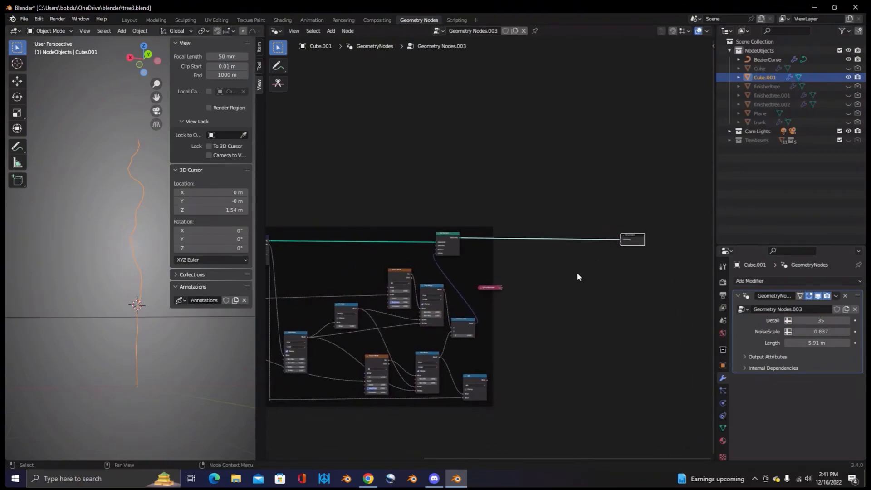
{"action": "middle_click_drag", "start_coordinate": [549, 293], "coordinate": [576, 284]}
{"action": "mouse_move", "coordinate": [383, 97]}
{"action": "middle_mouse_down"}
{"action": "mouse_move", "coordinate": [388, 88]}
{"action": "mouse_move", "coordinate": [385, 97]}
{"action": "middle_mouse_up"}
{"action": "scroll", "coordinate": [404, 131], "scroll_direction": "up", "scroll_amount": 1}
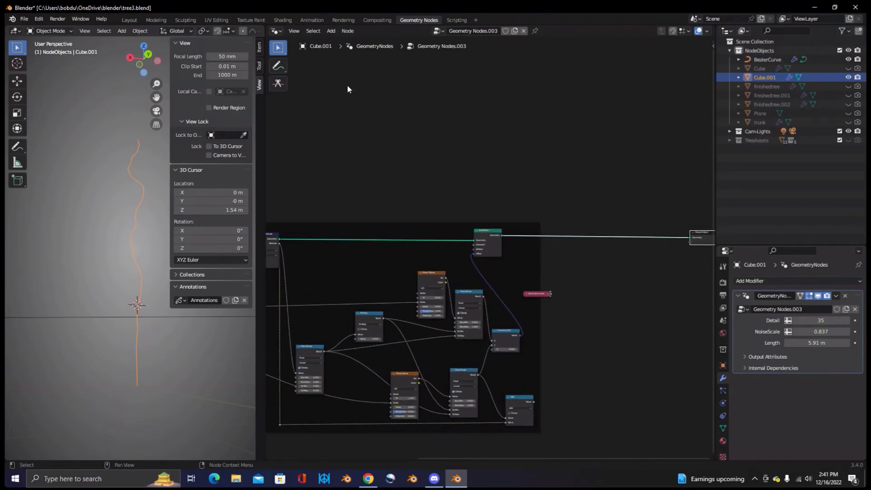
{"action": "left_click", "coordinate": [332, 31]}
{"action": "left_click", "coordinate": [345, 40]}
{"action": "type", "text": "cur"}
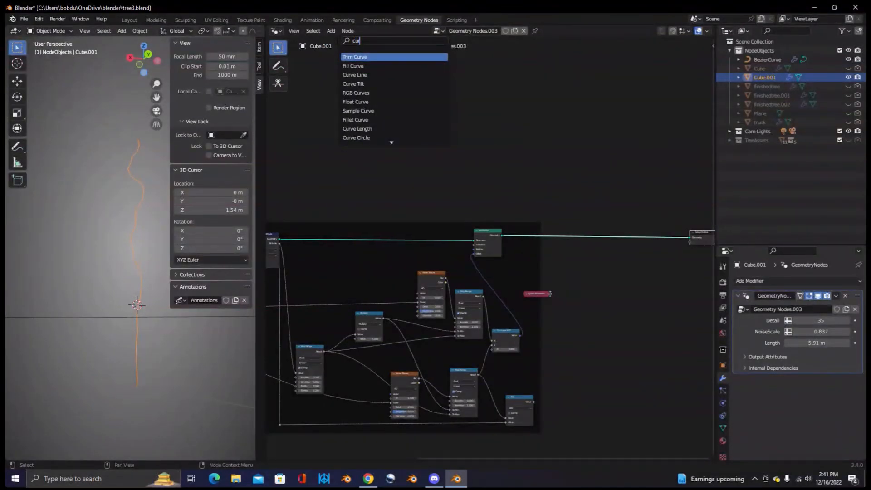
{"action": "type", "text": "v"}
{"action": "type", "text": "e"}
{"action": "key", "text": "BackSpace"}
{"action": "key", "text": "BackSpace"}
{"action": "key", "text": "BackSpace"}
{"action": "key", "text": "BackSpace"}
{"action": "key", "text": "BackSpace"}
{"action": "type", "text": "mesh"}
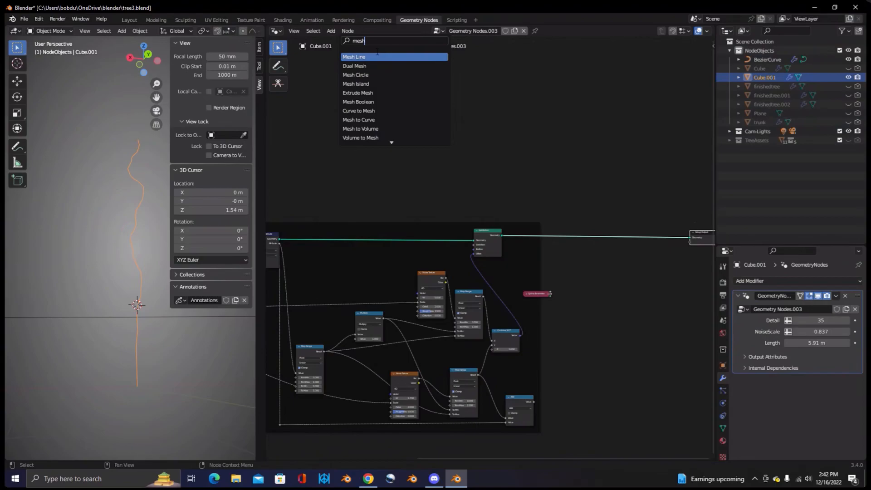
{"action": "left_click", "coordinate": [377, 55]}
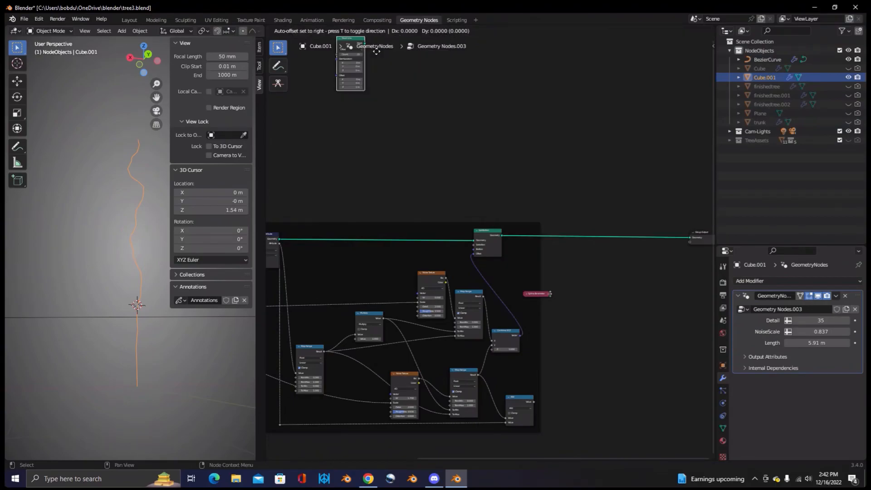
{"action": "left_click", "coordinate": [470, 125]}
{"action": "key", "text": "x"}
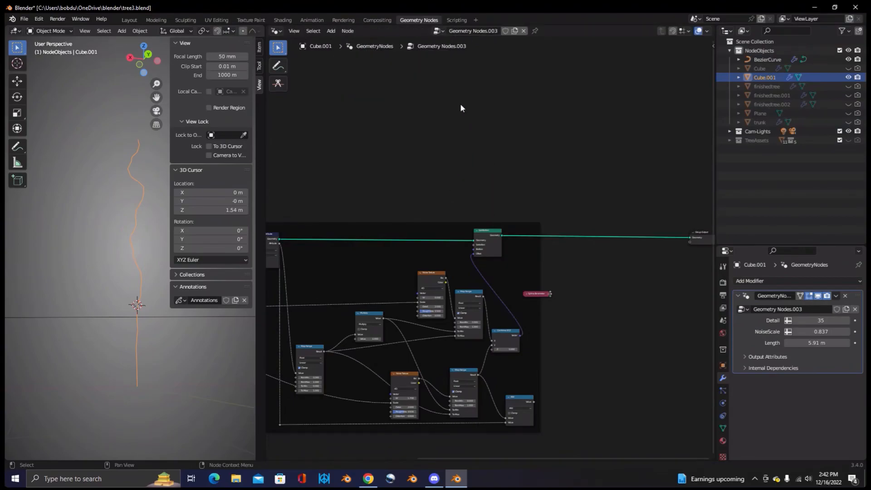
- Add a Curve to Mesh node and insert it on the link between the Set Position and Group Output nodes
{"action": "left_click", "coordinate": [332, 31]}
{"action": "left_click", "coordinate": [345, 39]}
{"action": "type", "text": "curve to"}
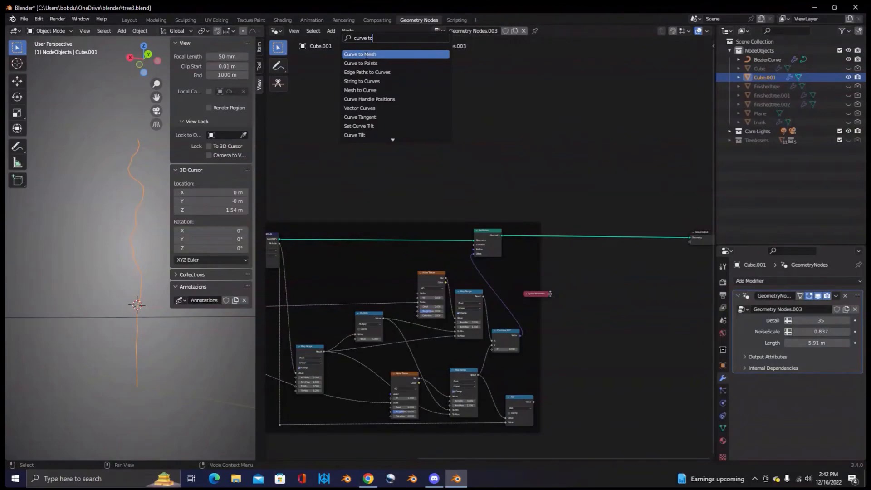
{"action": "left_click", "coordinate": [366, 55]}
{"action": "left_click", "coordinate": [630, 206]}
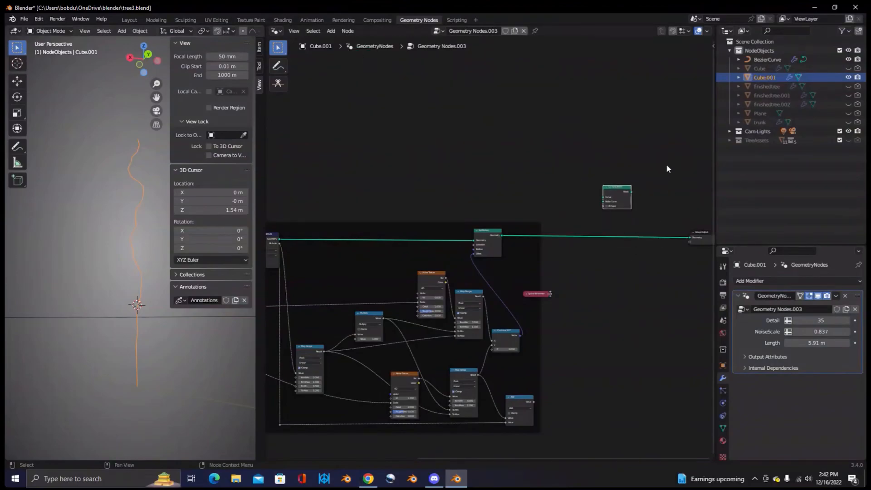
{"action": "middle_click_drag", "start_coordinate": [601, 185], "coordinate": [507, 166]}
{"action": "left_click_drag", "start_coordinate": [524, 174], "coordinate": [551, 218]}
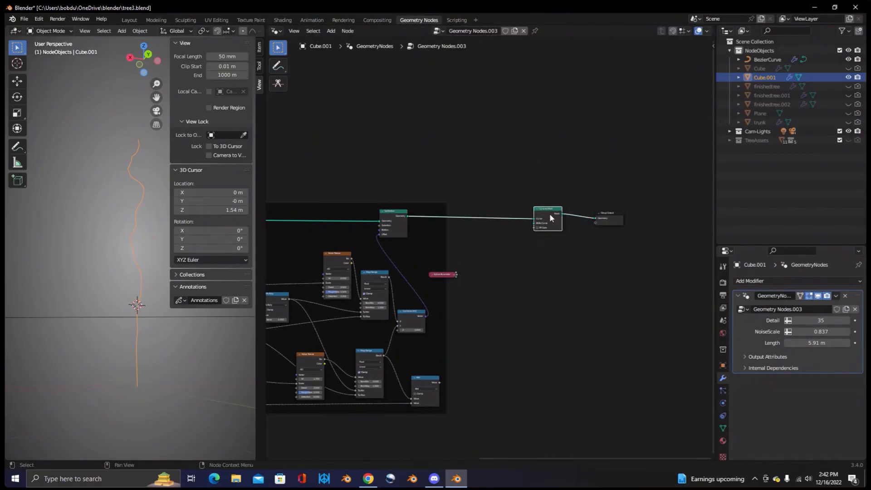
- Add a Curve Circle node below the Curve to Mesh node and connect its Curve output to the Profile Curve input
{"action": "middle_click_drag", "start_coordinate": [558, 262], "coordinate": [595, 262]}
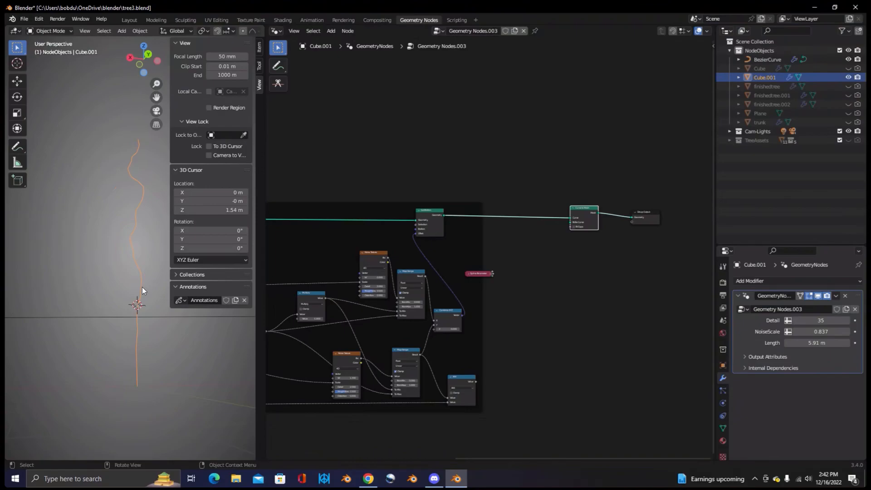
{"action": "scroll", "coordinate": [573, 243], "scroll_direction": "up", "scroll_amount": 2}
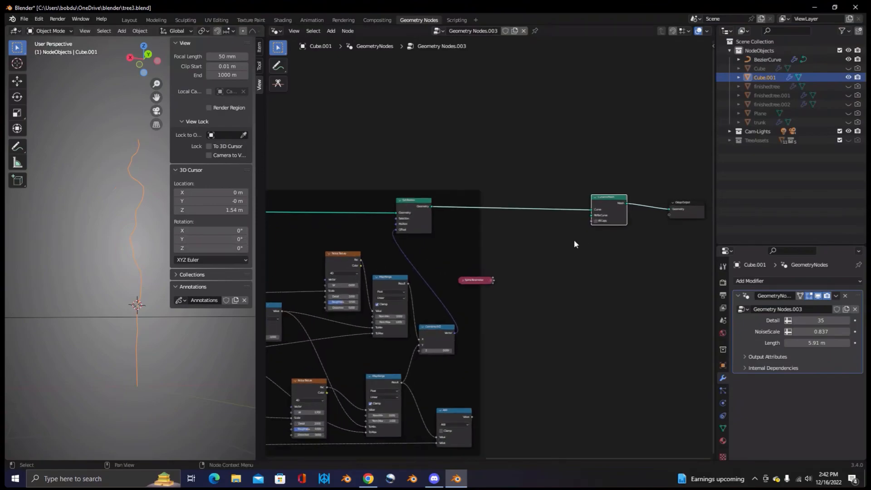
{"action": "left_click", "coordinate": [331, 30]}
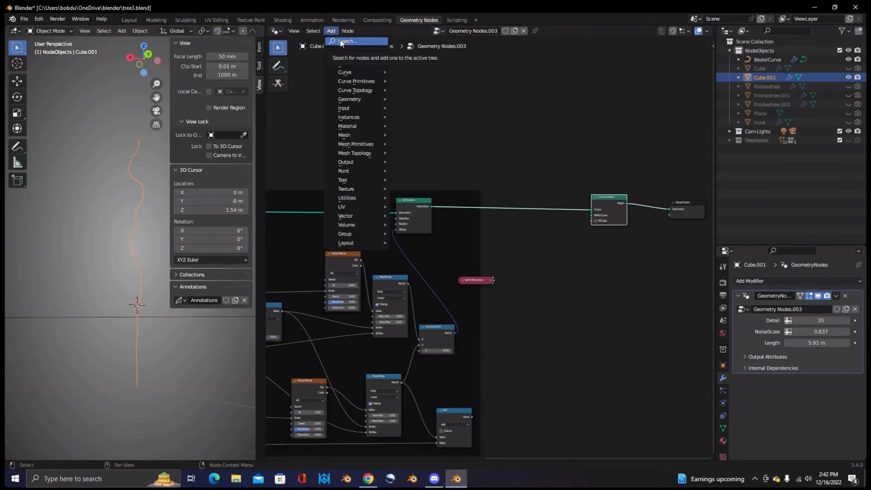
{"action": "left_click", "coordinate": [341, 41]}
{"action": "type", "text": "curv"}
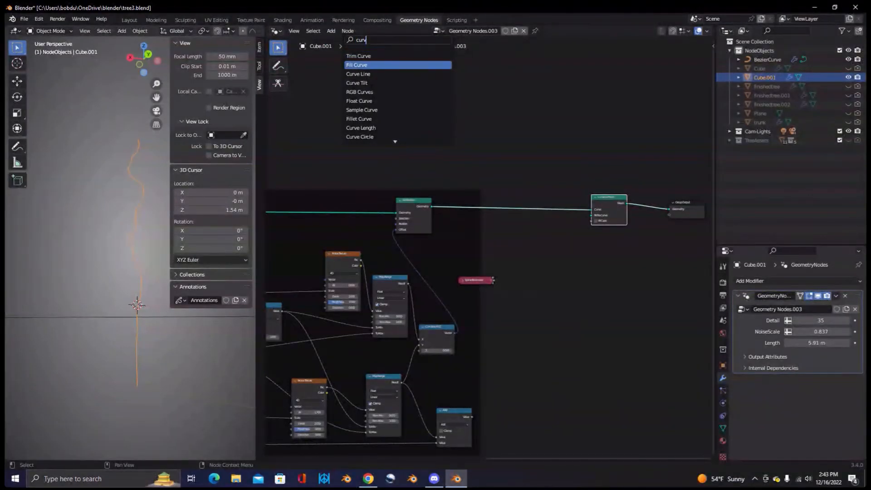
{"action": "left_click", "coordinate": [384, 138]}
{"action": "left_click", "coordinate": [593, 298]}
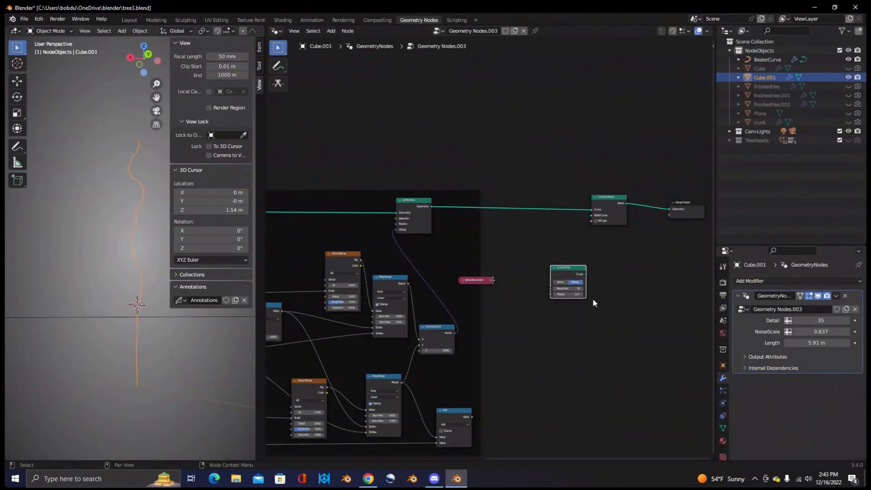
{"action": "left_click_drag", "start_coordinate": [586, 274], "coordinate": [591, 215]}
- Insert a Set Curve Radius node between Set Position and Curve to Mesh, and set its radius to 0.205 m
{"action": "middle_click_drag", "start_coordinate": [83, 257], "coordinate": [82, 286]}
{"action": "left_click", "coordinate": [331, 31]}
{"action": "type", "text": "set ra"}
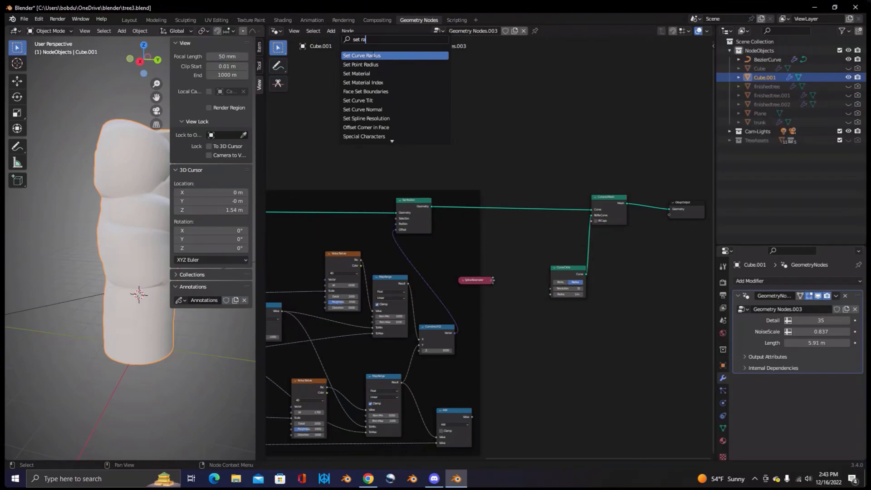
{"action": "left_click", "coordinate": [372, 55]}
{"action": "left_click", "coordinate": [538, 220]}
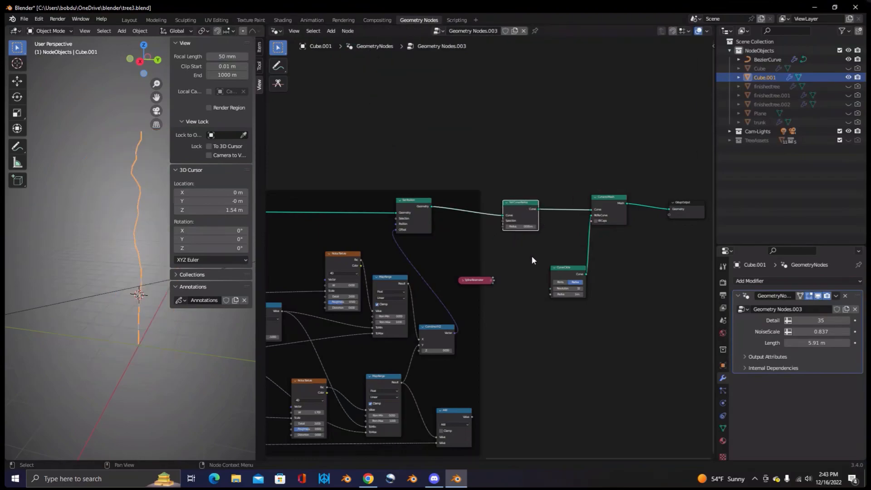
{"action": "scroll", "coordinate": [532, 255], "scroll_direction": "up", "scroll_amount": 3}
{"action": "mouse_move", "coordinate": [526, 218]}
{"action": "left_mouse_down"}
{"action": "mouse_move", "coordinate": [547, 218]}
{"action": "mouse_move", "coordinate": [522, 218]}
{"action": "left_mouse_up"}
{"action": "scroll", "coordinate": [534, 247], "scroll_direction": "down", "scroll_amount": 5}
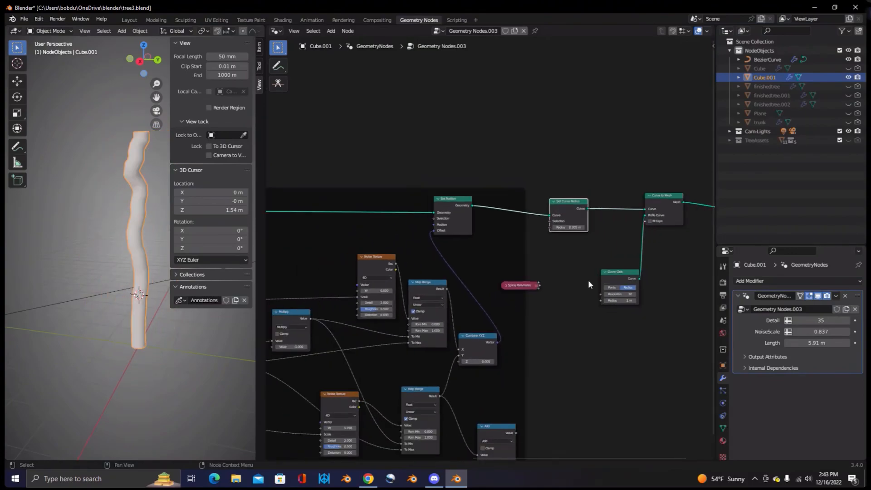
{"action": "middle_click_drag", "start_coordinate": [565, 282], "coordinate": [639, 268]}
{"action": "scroll", "coordinate": [637, 266], "scroll_direction": "down", "scroll_amount": 4}
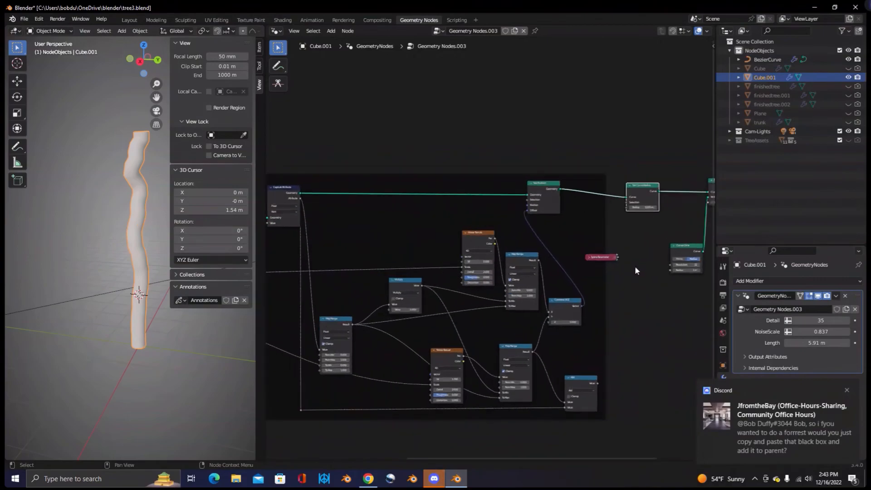
{"action": "middle_click_drag", "start_coordinate": [562, 301], "coordinate": [611, 299]}
{"action": "middle_click_drag", "start_coordinate": [298, 303], "coordinate": [386, 324]}
{"action": "left_click", "coordinate": [343, 285]}
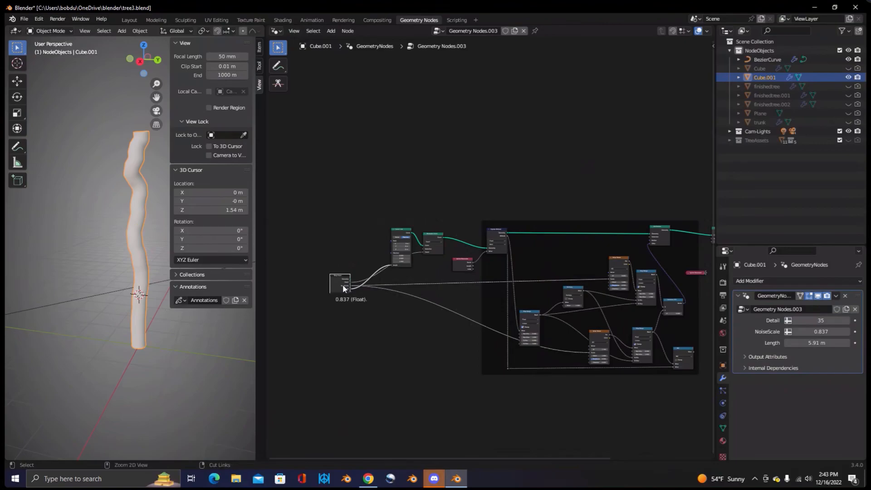
{"action": "key", "text": "ctrl+v"}
{"action": "middle_click_drag", "start_coordinate": [397, 344], "coordinate": [381, 340]}
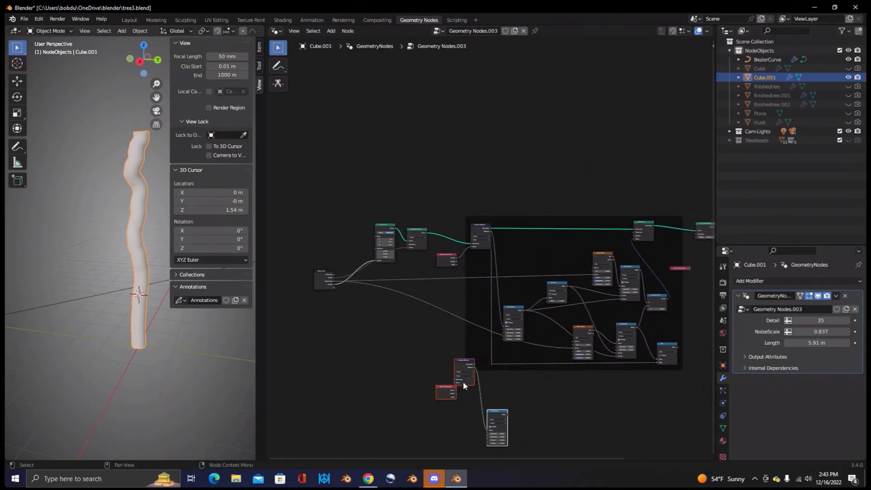
{"action": "key", "text": "Delete"}
- Duplicate the Group Input node above Set Curve Radius and expose that node's Radius as a new group input
{"action": "left_click", "coordinate": [318, 278]}
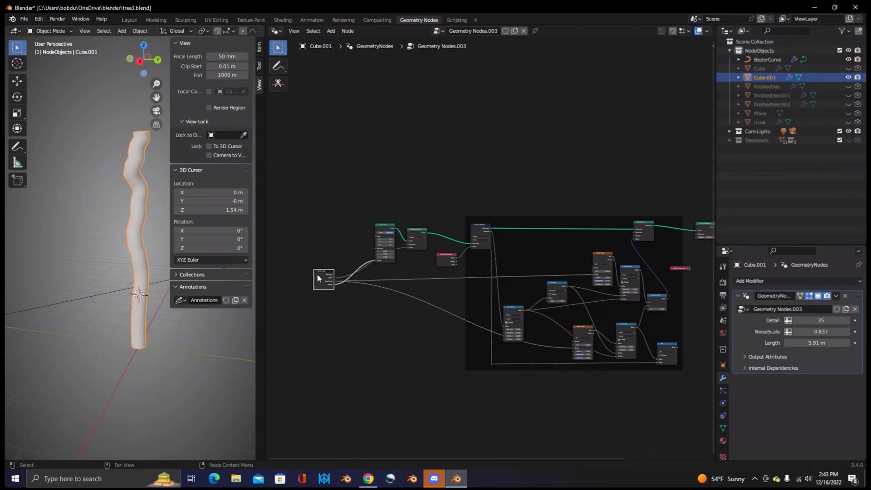
{"action": "key", "text": "shift+d"}
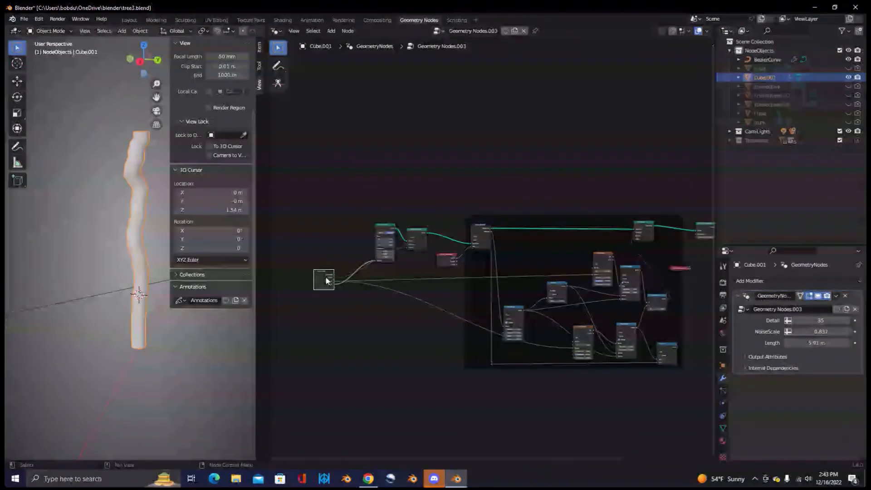
{"action": "left_click", "coordinate": [677, 205]}
{"action": "middle_click_drag", "start_coordinate": [677, 205], "coordinate": [442, 227]}
{"action": "scroll", "coordinate": [429, 192], "scroll_direction": "up", "scroll_amount": 2}
{"action": "scroll", "coordinate": [442, 227], "scroll_direction": "up", "scroll_amount": 2}
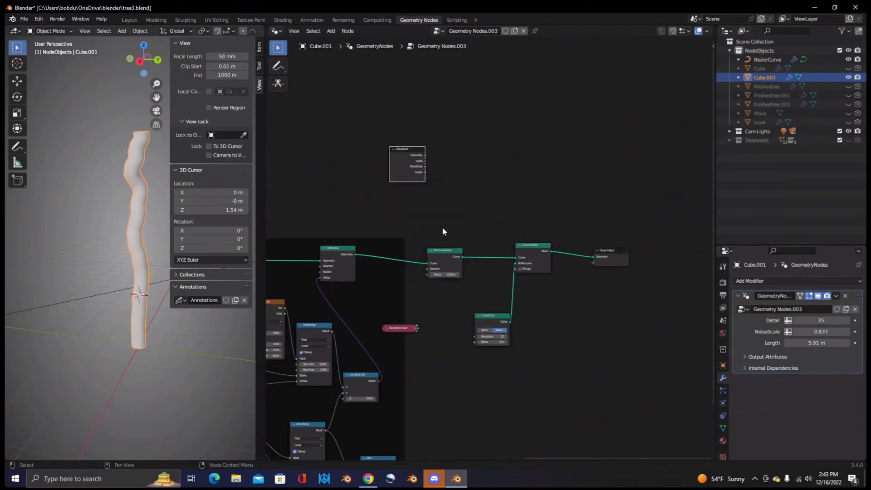
{"action": "left_click_drag", "start_coordinate": [406, 143], "coordinate": [411, 170]}
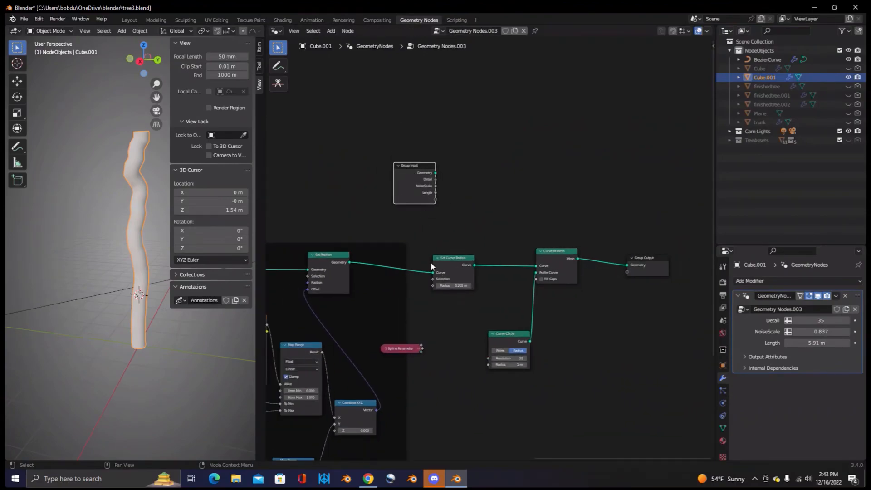
{"action": "left_click_drag", "start_coordinate": [433, 285], "coordinate": [436, 199]}
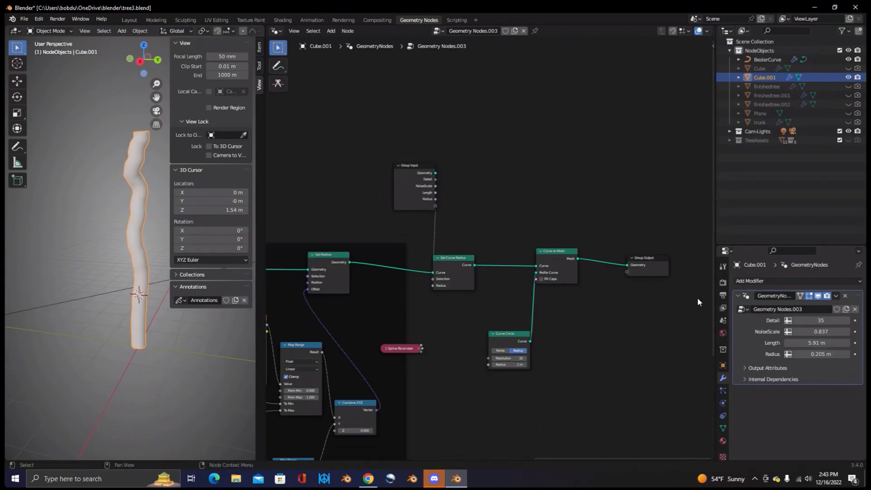
- Rename the Radius group input to TruckWidth and set its value in the modifier to 0.305 m
{"action": "key", "text": "n"}
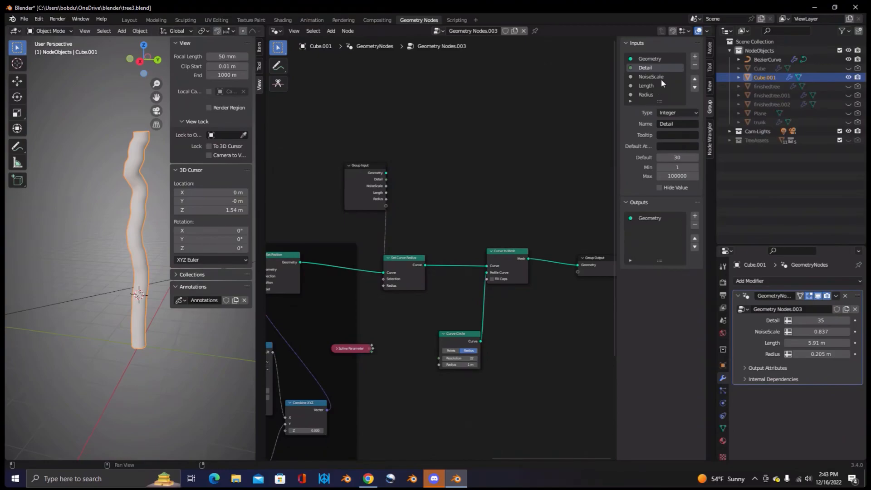
{"action": "double_click", "coordinate": [652, 94]}
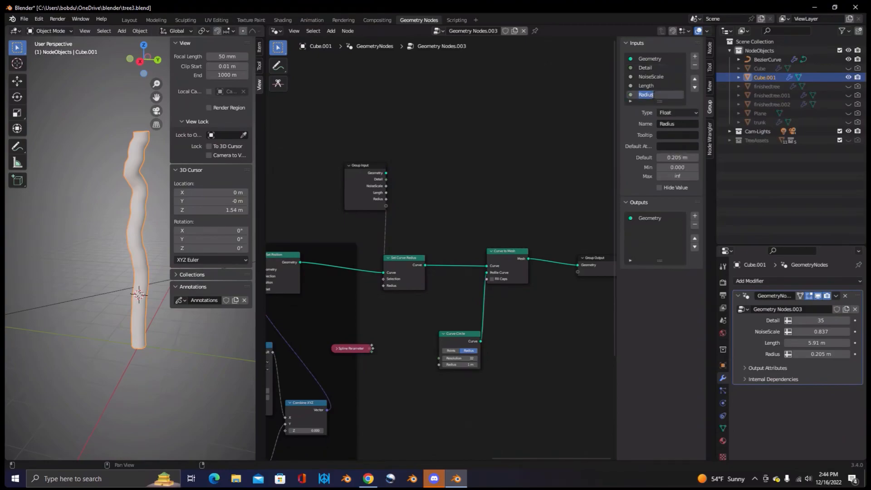
{"action": "type", "text": "TrunkWidth"}
{"action": "key", "text": "Tab"}
{"action": "key", "text": "Return"}
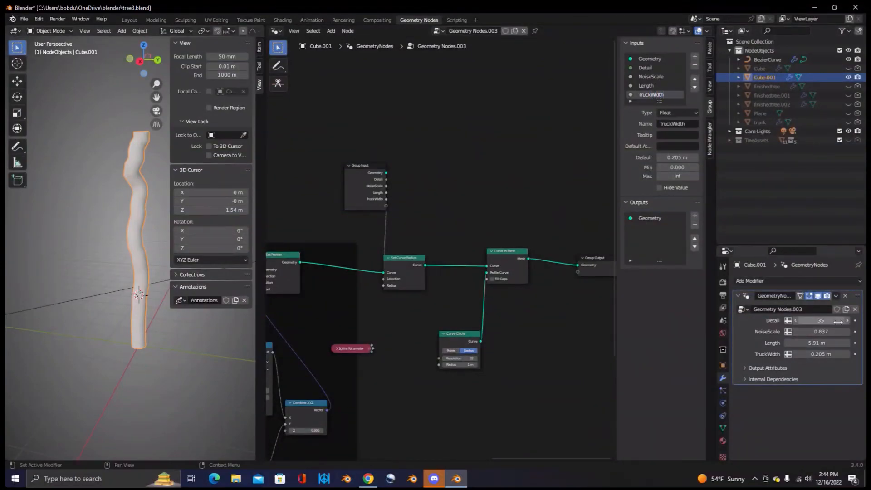
{"action": "left_click_drag", "start_coordinate": [811, 354], "coordinate": [817, 354]}
{"action": "middle_click_drag", "start_coordinate": [109, 240], "coordinate": [173, 285]}
{"action": "scroll", "coordinate": [441, 249], "scroll_direction": "down", "scroll_amount": 2}
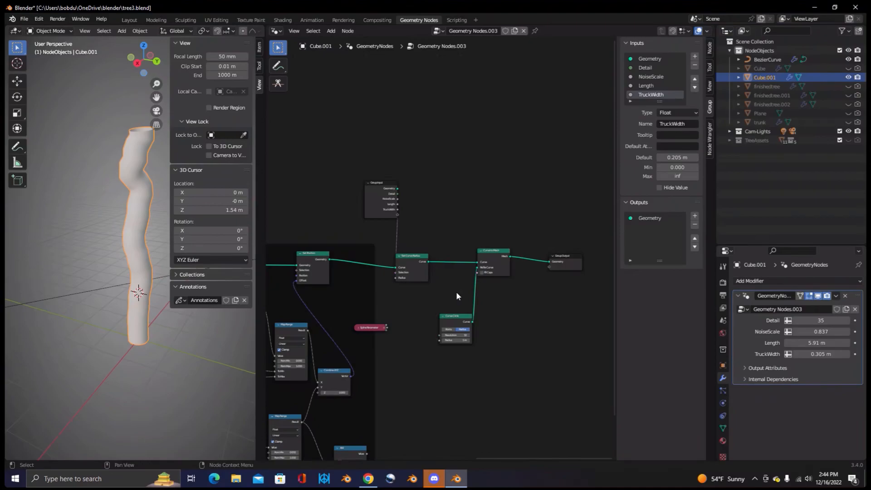
{"action": "middle_click_drag", "start_coordinate": [365, 333], "coordinate": [592, 308]}
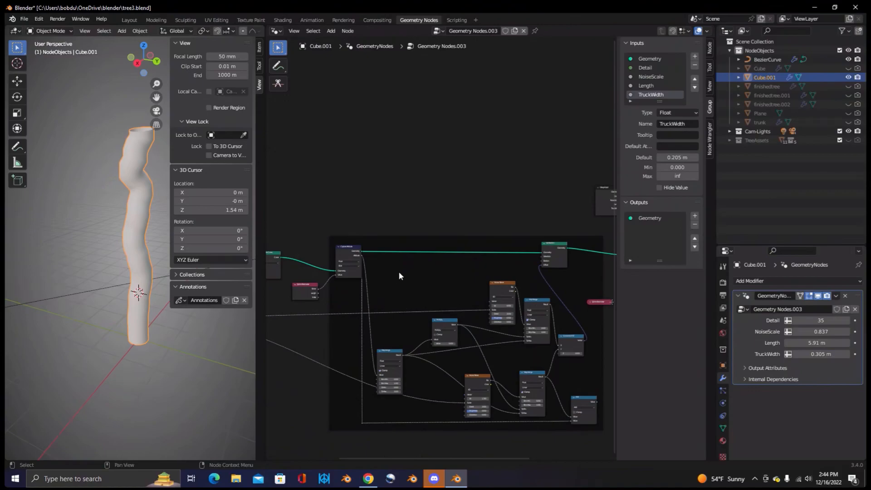
{"action": "left_click", "coordinate": [348, 252]}
{"action": "mouse_move", "coordinate": [452, 325]}
{"action": "left_click_drag", "start_coordinate": [349, 246], "coordinate": [376, 257]}
{"action": "key", "text": "ctrl+z"}
{"action": "key", "text": "ctrl+z"}
{"action": "middle_click_drag", "start_coordinate": [337, 299], "coordinate": [283, 311]}
{"action": "middle_click_drag", "start_coordinate": [551, 225], "coordinate": [412, 242]}
- Add a Capture Attribute node above Set Curve Radius and delete the collapsed Spline Parameter node
{"action": "left_click", "coordinate": [330, 31]}
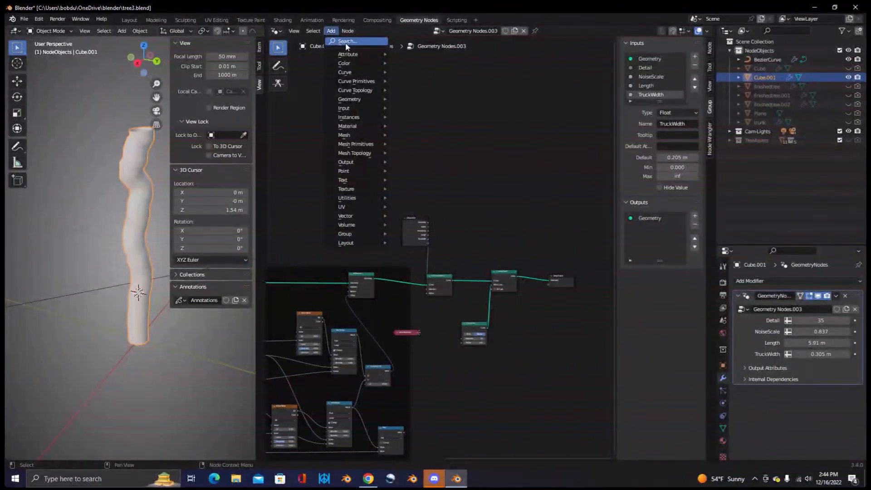
{"action": "left_click", "coordinate": [358, 41]}
{"action": "type", "text": "cap"}
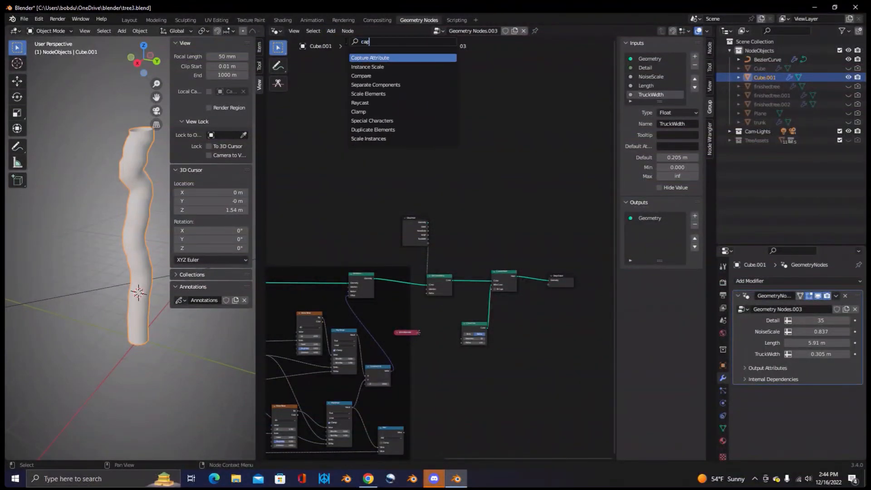
{"action": "left_click", "coordinate": [393, 57]}
{"action": "left_click", "coordinate": [406, 334]}
{"action": "key", "text": "x"}
- Add a new Spline Parameter node below Set Curve Radius and shift the Curve Circle node aside to make room
{"action": "left_click", "coordinate": [332, 30]}
{"action": "left_click", "coordinate": [352, 38]}
{"action": "type", "text": "spli"}
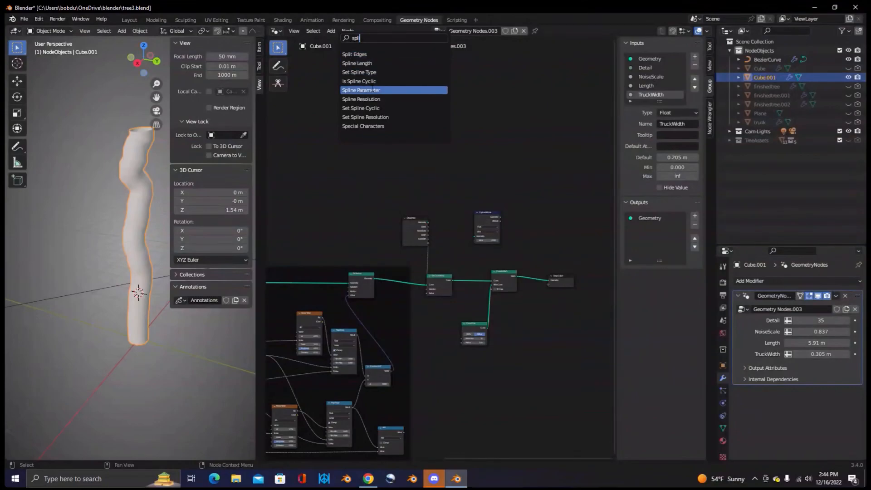
{"action": "left_click", "coordinate": [361, 90]}
{"action": "left_click", "coordinate": [390, 231]}
{"action": "left_click_drag", "start_coordinate": [372, 195], "coordinate": [442, 318]}
{"action": "left_click_drag", "start_coordinate": [488, 226], "coordinate": [470, 226]}
{"action": "scroll", "coordinate": [471, 231], "scroll_direction": "up", "scroll_amount": 1}
{"action": "left_click_drag", "start_coordinate": [496, 344], "coordinate": [530, 343]}
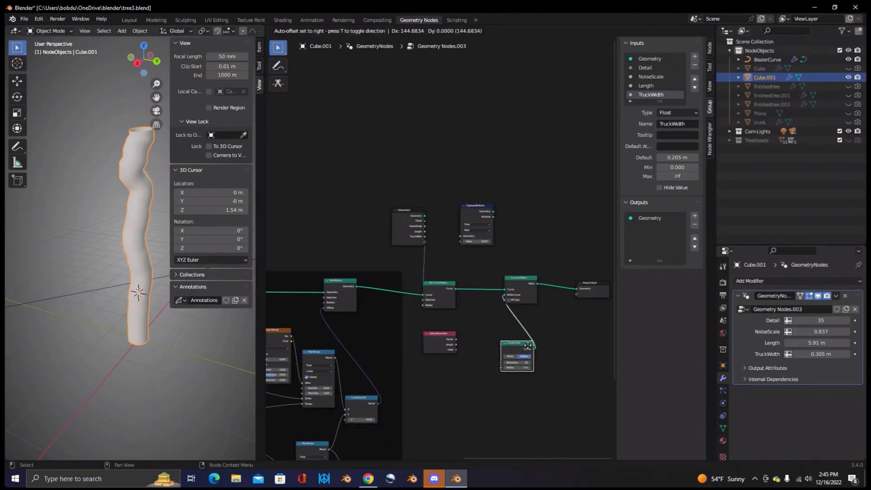
- Insert Capture Attribute between Set Position and Set Curve Radius, with Spline Parameter's Factor output connected to its Value input
{"action": "mouse_move", "coordinate": [405, 217]}
{"action": "left_mouse_down"}
{"action": "mouse_move", "coordinate": [395, 306]}
{"action": "mouse_move", "coordinate": [405, 218]}
{"action": "left_mouse_up"}
{"action": "left_click_drag", "start_coordinate": [434, 284], "coordinate": [467, 285]}
{"action": "left_click_drag", "start_coordinate": [449, 340], "coordinate": [441, 341]}
{"action": "left_click", "coordinate": [479, 210]}
{"action": "left_click_drag", "start_coordinate": [480, 212], "coordinate": [466, 371]}
{"action": "left_click_drag", "start_coordinate": [433, 344], "coordinate": [475, 316]}
{"action": "left_click_drag", "start_coordinate": [357, 286], "coordinate": [456, 346]}
- Move Set Curve Radius and the nodes following it away from Capture Attribute, and tidy Capture Attribute and Spline Parameter
{"action": "left_click_drag", "start_coordinate": [488, 322], "coordinate": [585, 374]}
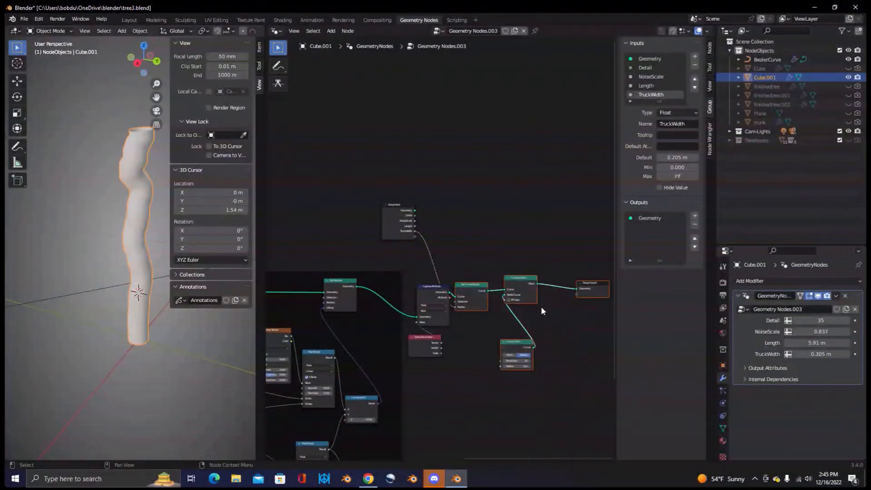
{"action": "left_click_drag", "start_coordinate": [482, 285], "coordinate": [545, 284]}
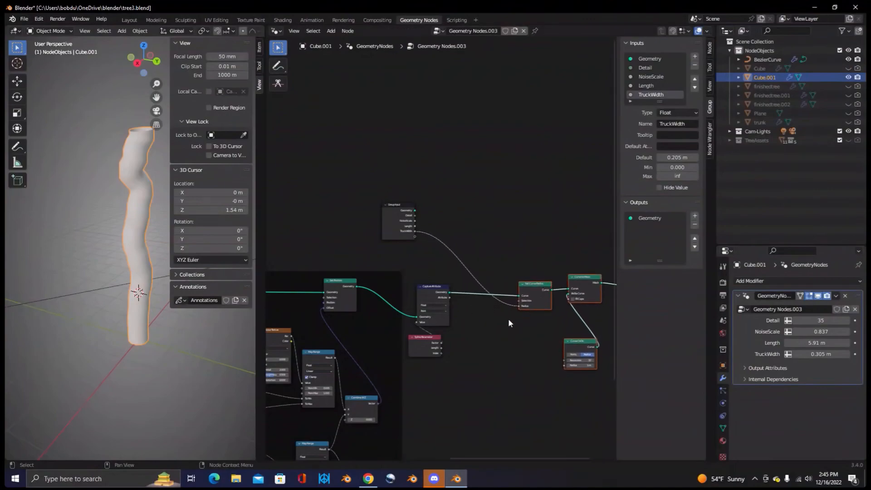
{"action": "scroll", "coordinate": [483, 334], "scroll_direction": "up", "scroll_amount": 2}
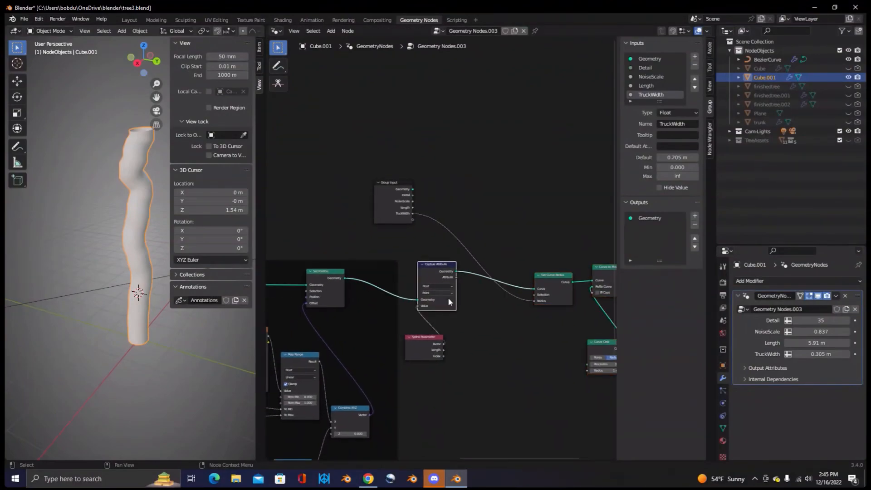
{"action": "left_click_drag", "start_coordinate": [426, 337], "coordinate": [417, 338]}
{"action": "left_click_drag", "start_coordinate": [439, 267], "coordinate": [447, 269]}
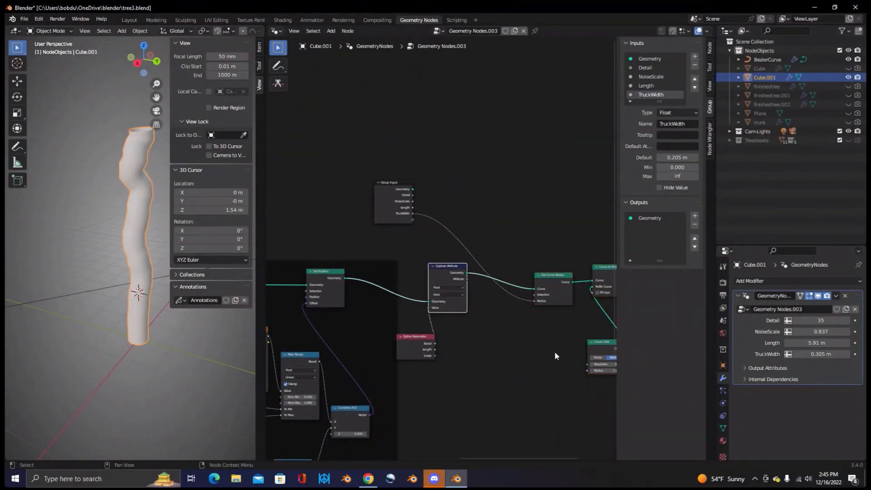
{"action": "middle_click_drag", "start_coordinate": [554, 351], "coordinate": [442, 333]}
{"action": "scroll", "coordinate": [443, 335], "scroll_direction": "down", "scroll_amount": 1}
{"action": "scroll", "coordinate": [449, 335], "scroll_direction": "up", "scroll_amount": 2}
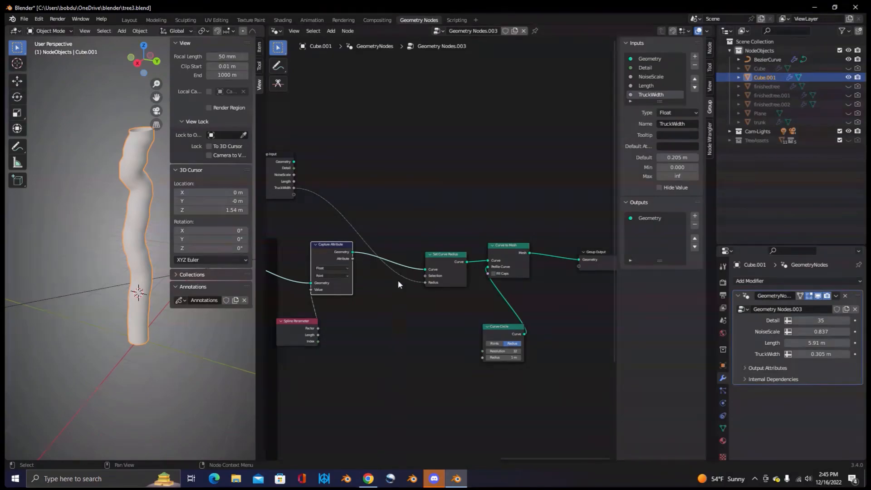
- Insert a Math node on the link from TruckWidth to Set Curve Radius and set its operation to Multiply
{"action": "left_click", "coordinate": [331, 31]}
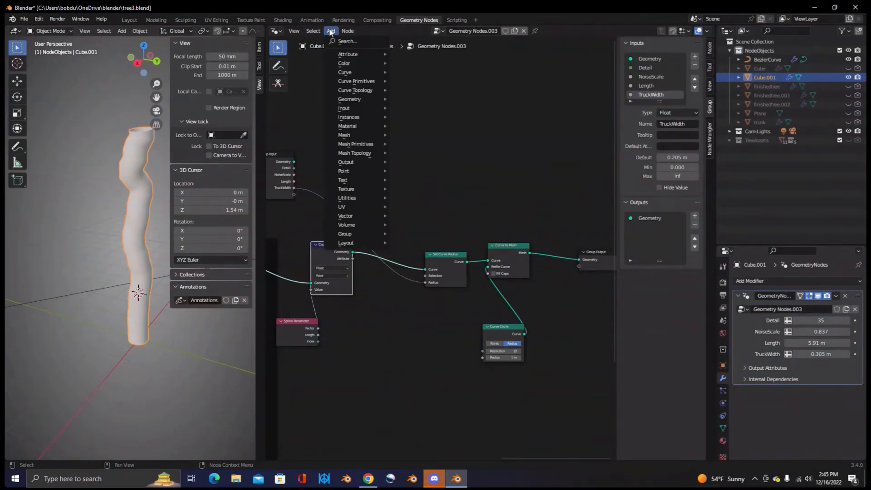
{"action": "left_click", "coordinate": [350, 40]}
{"action": "type", "text": "math"}
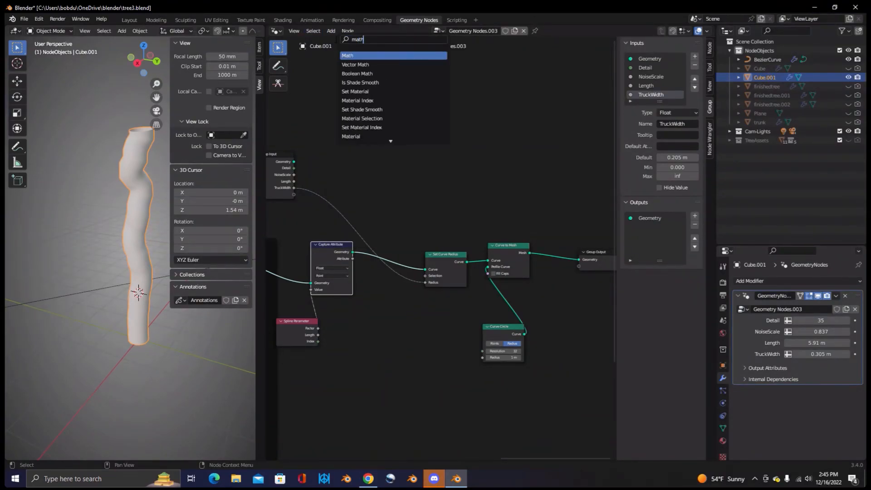
{"action": "key", "text": "Return"}
{"action": "left_click", "coordinate": [389, 164]}
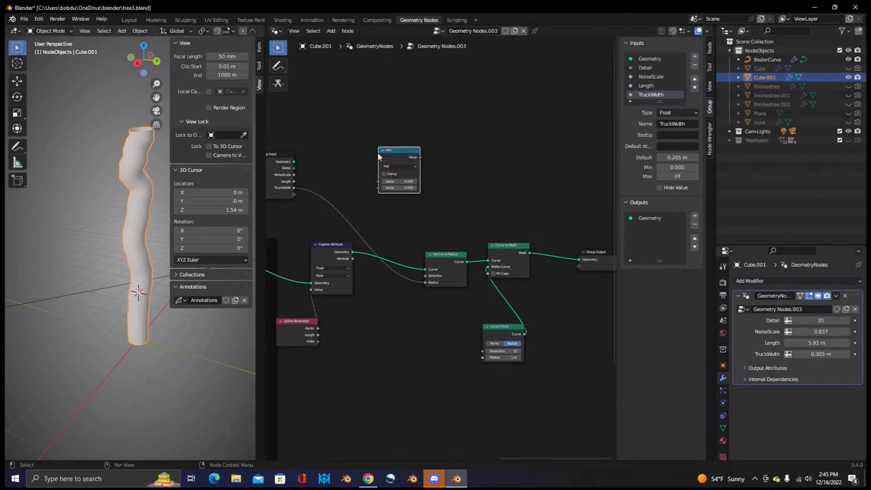
{"action": "left_click_drag", "start_coordinate": [397, 158], "coordinate": [368, 194]}
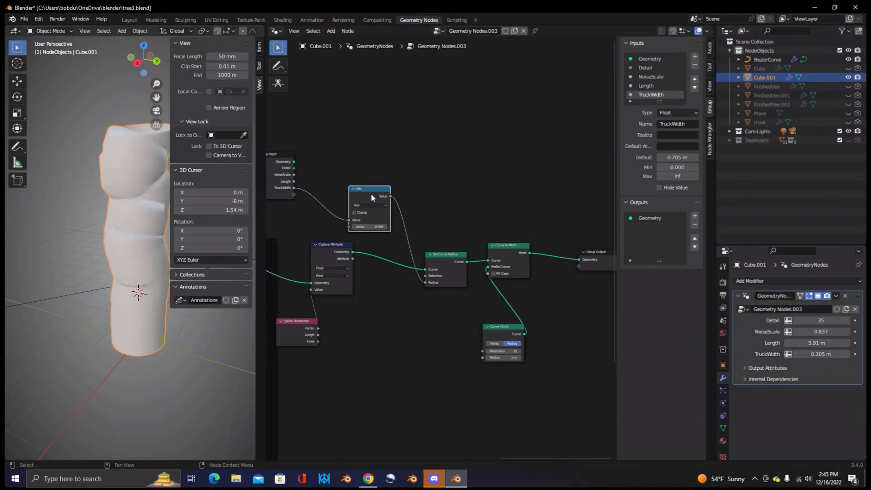
{"action": "left_click", "coordinate": [375, 207]}
{"action": "left_click", "coordinate": [375, 223]}
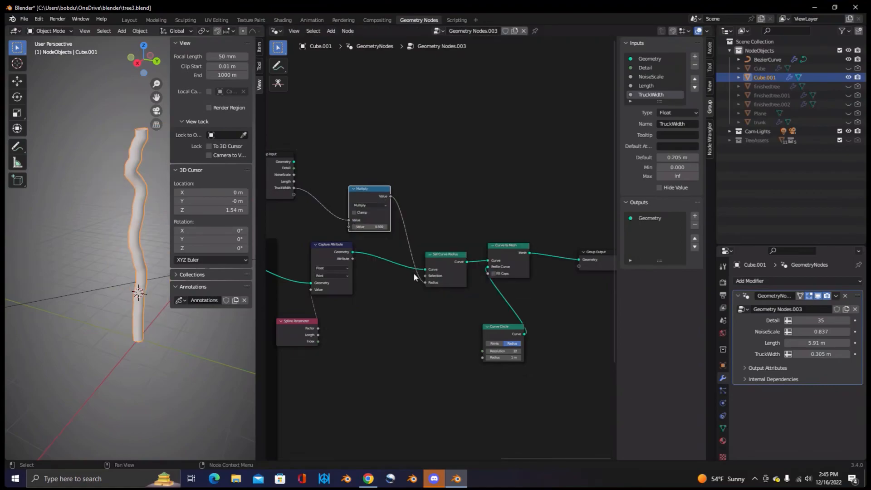
- Connect Capture Attribute's Attribute output to Multiply's second Value and place Multiply between Capture Attribute and Set Curve Radius
{"action": "middle_click_drag", "start_coordinate": [356, 263], "coordinate": [381, 269]}
{"action": "left_click_drag", "start_coordinate": [378, 265], "coordinate": [375, 233]}
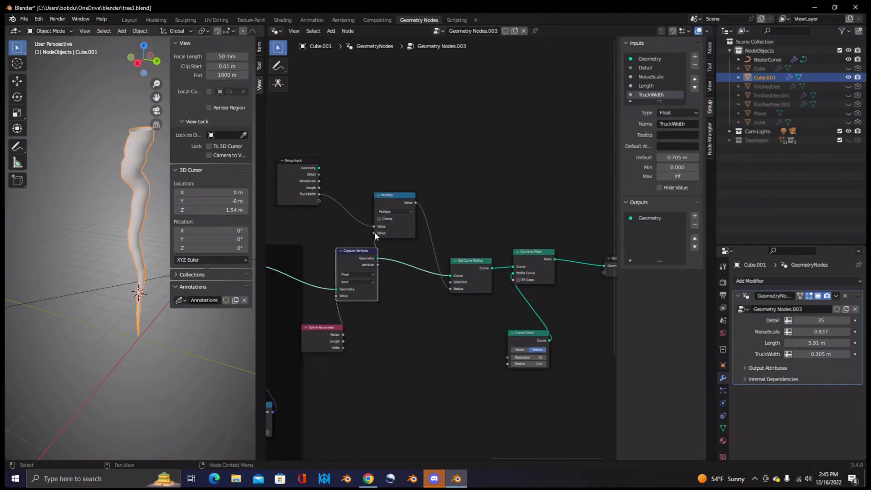
{"action": "left_click_drag", "start_coordinate": [416, 203], "coordinate": [459, 273]}
{"action": "key", "text": "Escape"}
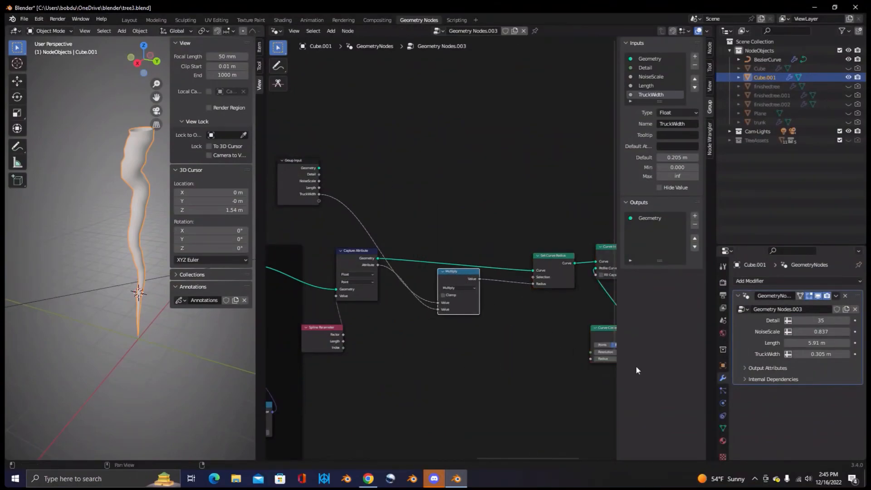
- Set the modifier's TruckWidth to 0.365 m and move the Multiply node closer to Set Curve Radius
{"action": "left_click_drag", "start_coordinate": [817, 354], "coordinate": [838, 354]}
{"action": "left_click_drag", "start_coordinate": [329, 328], "coordinate": [327, 321]}
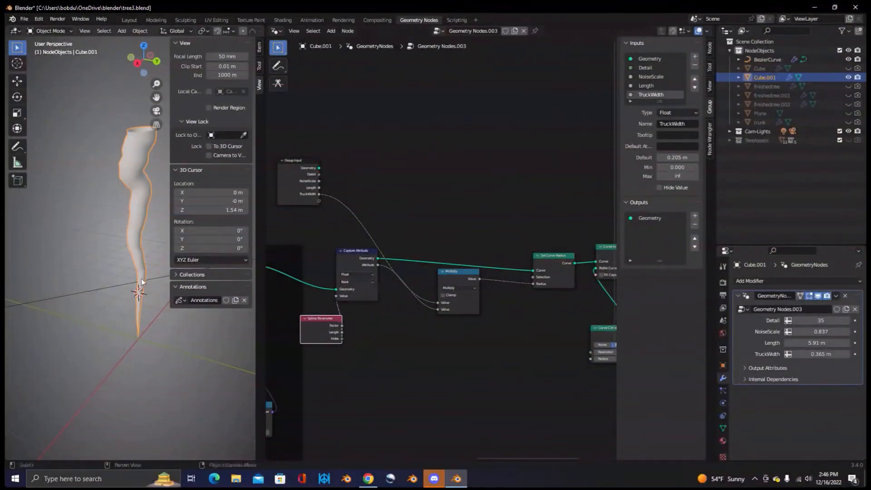
{"action": "left_click_drag", "start_coordinate": [447, 270], "coordinate": [475, 287]}
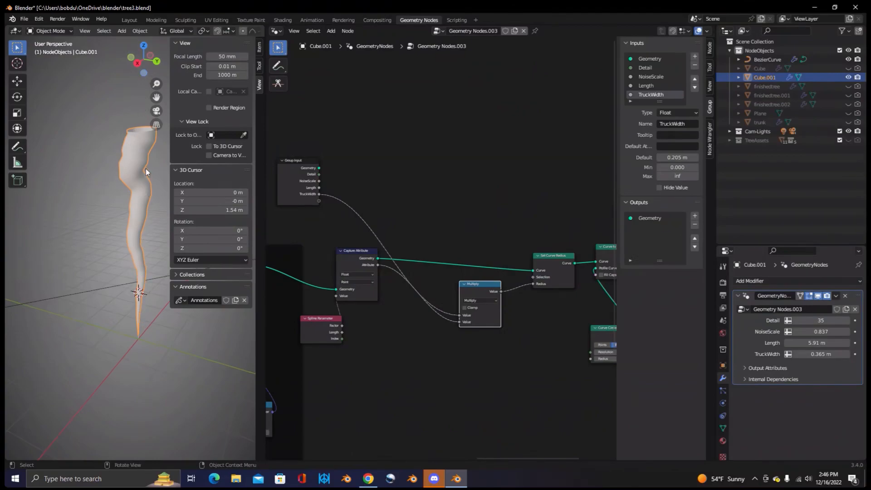
{"action": "left_click_drag", "start_coordinate": [490, 285], "coordinate": [504, 282]}
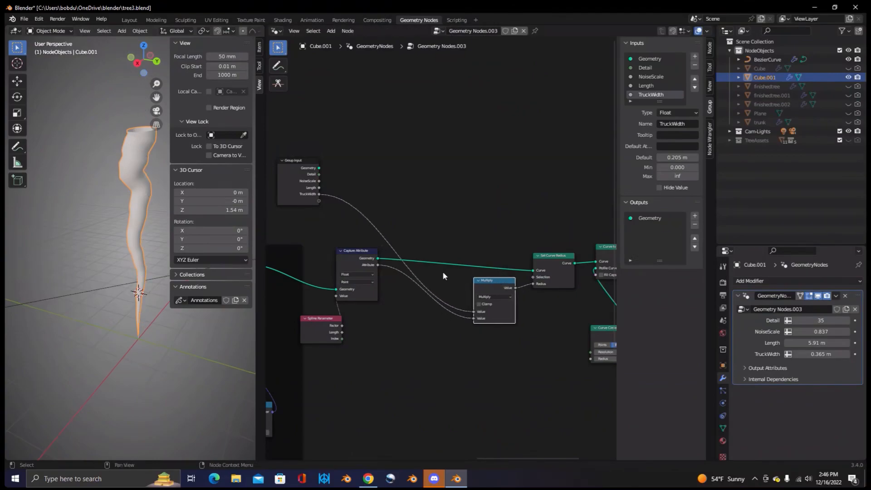
- Add a Map Range node and insert it on the link between Multiply and Set Curve Radius's Radius input
{"action": "scroll", "coordinate": [442, 271], "scroll_direction": "down", "scroll_amount": 1}
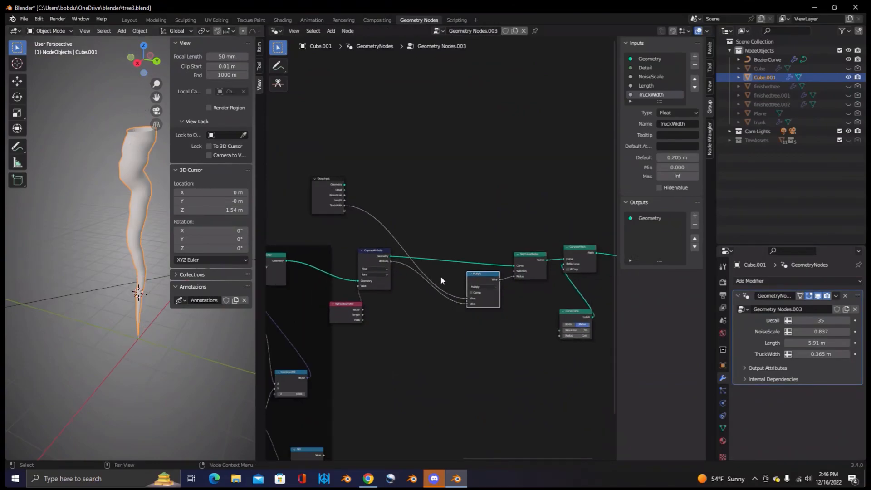
{"action": "left_click", "coordinate": [337, 33]}
{"action": "left_click", "coordinate": [347, 41]}
{"action": "type", "text": "map"}
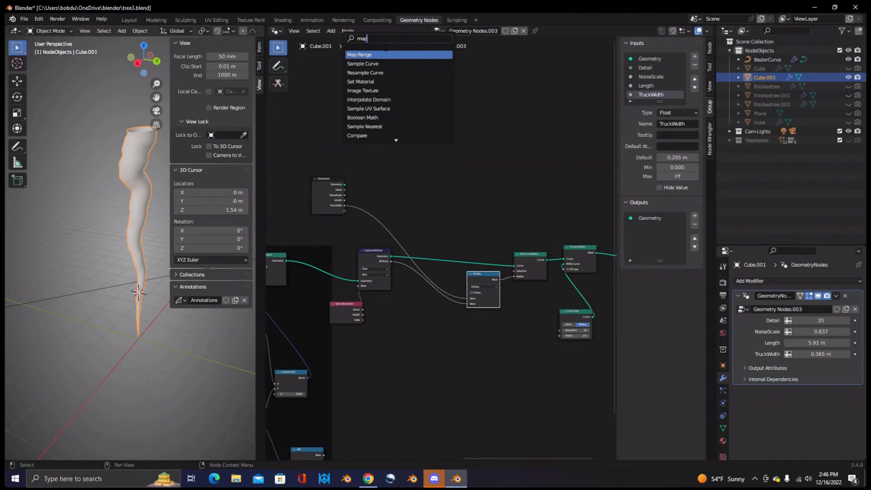
{"action": "key", "text": "Return"}
{"action": "left_click", "coordinate": [502, 300]}
{"action": "left_click_drag", "start_coordinate": [481, 280], "coordinate": [444, 290]}
{"action": "left_click_drag", "start_coordinate": [526, 339], "coordinate": [493, 286]}
{"action": "scroll", "coordinate": [497, 349], "scroll_direction": "up", "scroll_amount": 2}
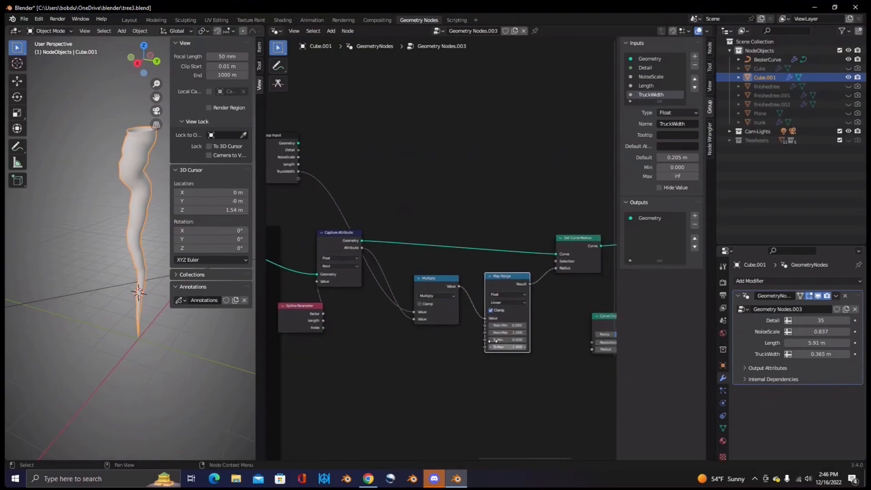
- Set the Map Range node's To Min to 1 and To Max to 0 to reverse the trunk's taper
{"action": "middle_click_drag", "start_coordinate": [492, 341], "coordinate": [454, 309]}
{"action": "scroll", "coordinate": [454, 308], "scroll_direction": "up", "scroll_amount": 1}
{"action": "left_click", "coordinate": [478, 296]}
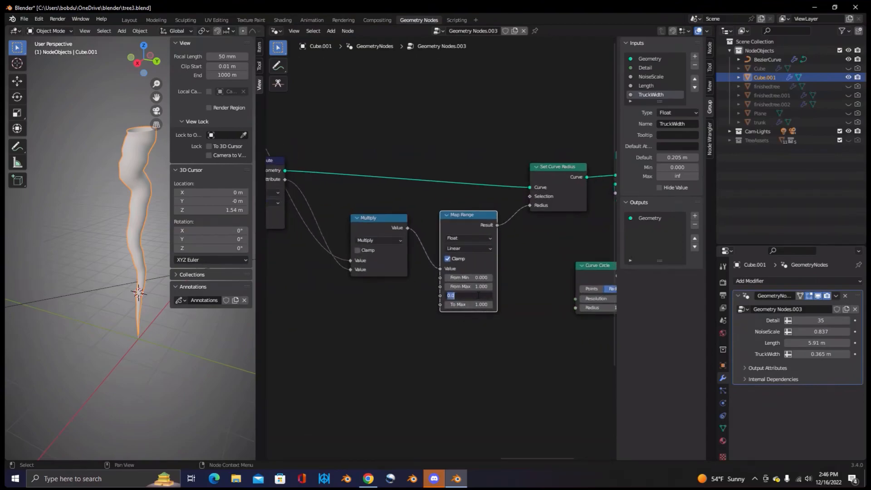
{"action": "type", "text": "1"}
{"action": "key", "text": "Tab"}
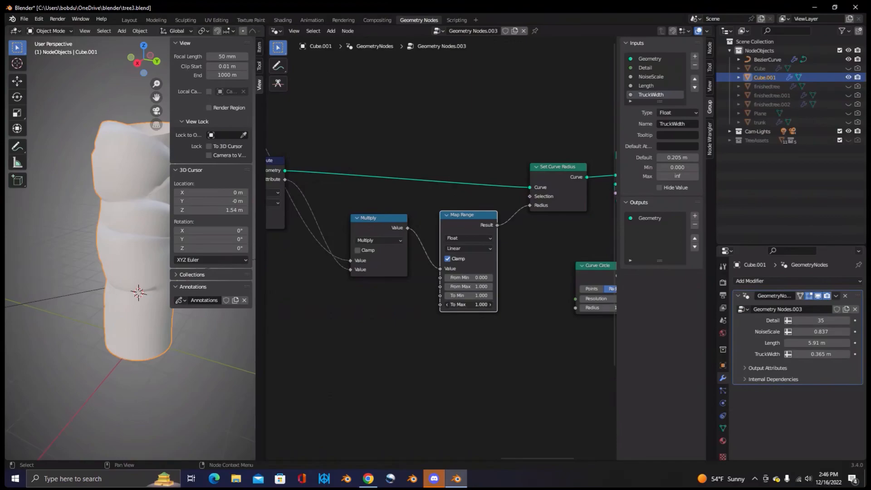
{"action": "type", "text": "0.03"}
{"action": "key", "text": "Tab"}
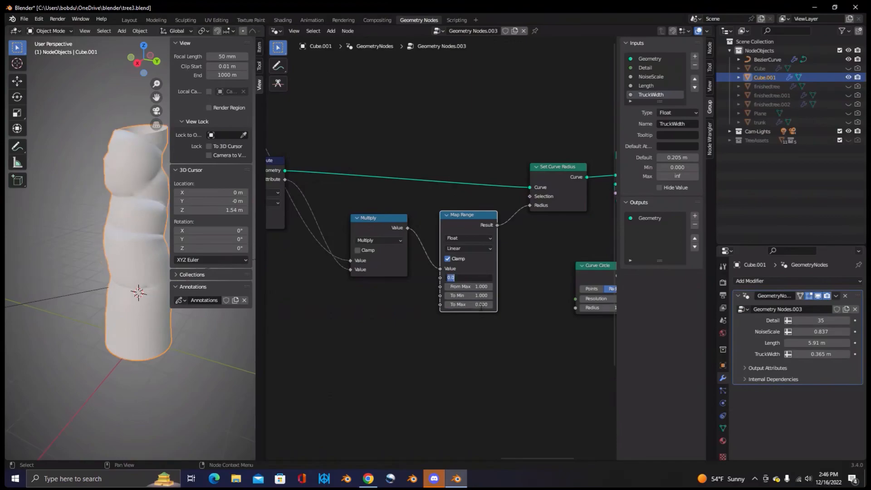
{"action": "left_click", "coordinate": [479, 332]}
{"action": "left_click", "coordinate": [442, 330]}
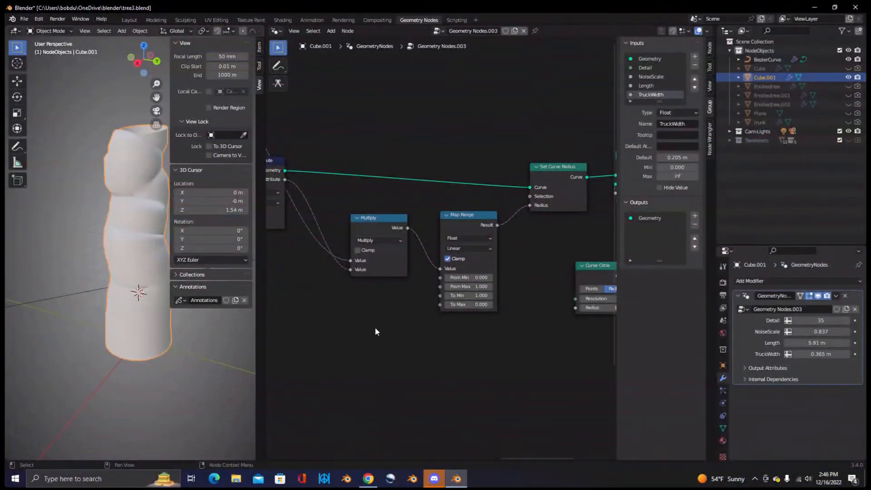
- Increase the modifier's TruckWidth to 1.04 m
{"action": "middle_click_drag", "start_coordinate": [375, 328], "coordinate": [474, 353]}
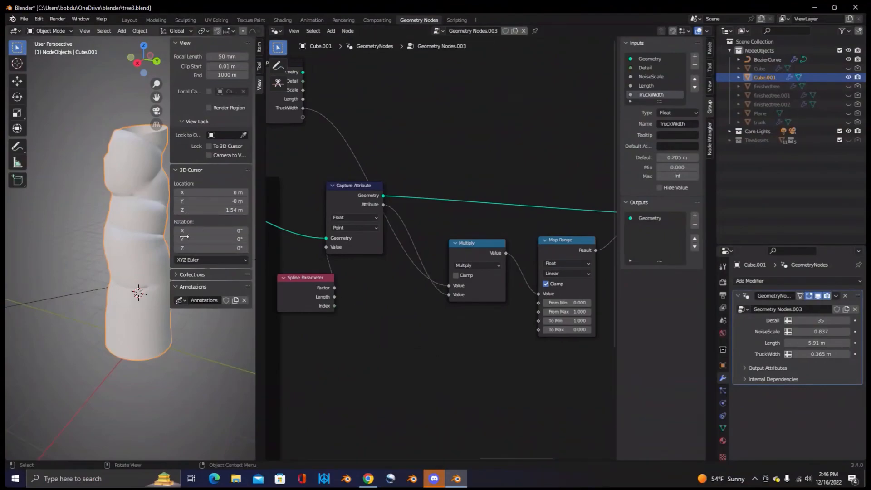
{"action": "middle_click_drag", "start_coordinate": [493, 319], "coordinate": [472, 321]}
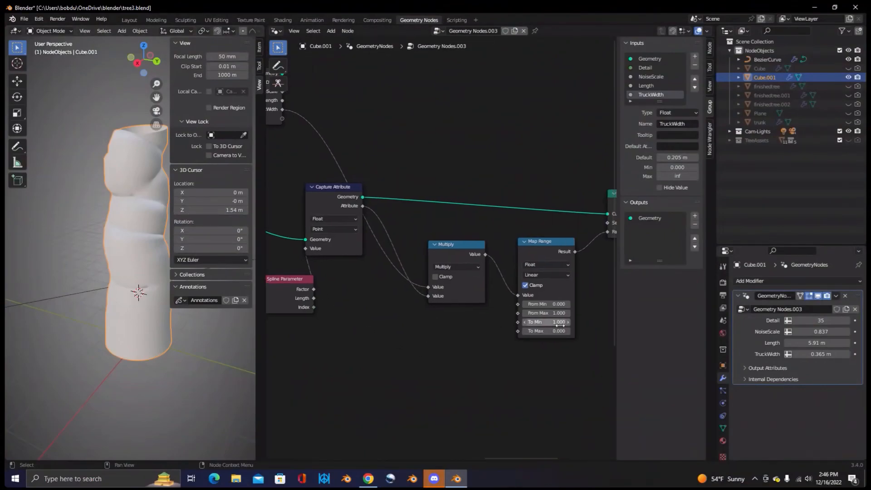
{"action": "left_click_drag", "start_coordinate": [819, 355], "coordinate": [852, 355]}
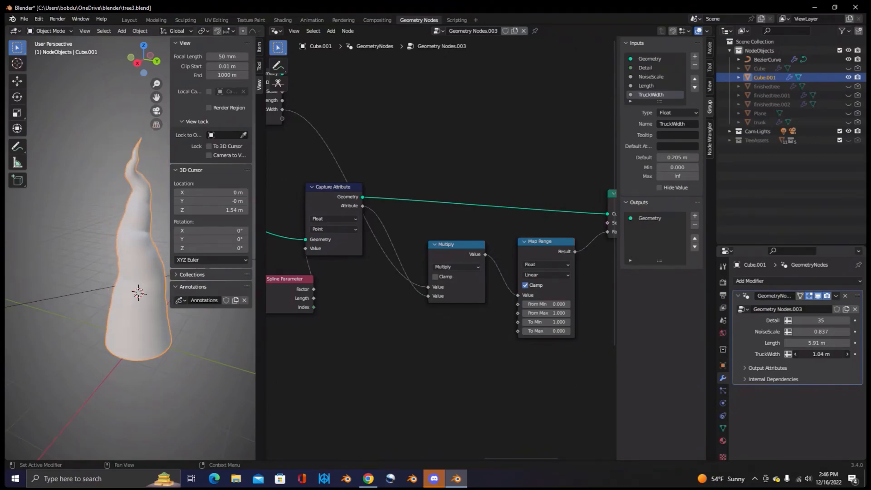
- Reposition the Group Input node just below Spline Parameter, near the Multiply node it feeds
{"action": "middle_click_drag", "start_coordinate": [539, 366], "coordinate": [548, 371]}
{"action": "middle_click_drag", "start_coordinate": [520, 334], "coordinate": [541, 349]}
{"action": "left_click", "coordinate": [356, 209]}
{"action": "left_click_drag", "start_coordinate": [356, 210], "coordinate": [402, 180]}
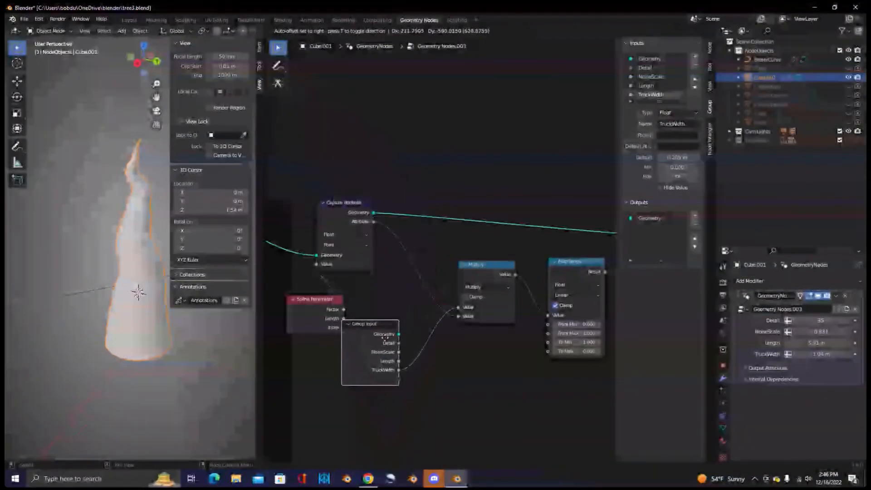
{"action": "left_click_drag", "start_coordinate": [370, 324], "coordinate": [356, 327]}
{"action": "middle_click_drag", "start_coordinate": [489, 342], "coordinate": [470, 311]}
{"action": "scroll", "coordinate": [470, 319], "scroll_direction": "down", "scroll_amount": 4}
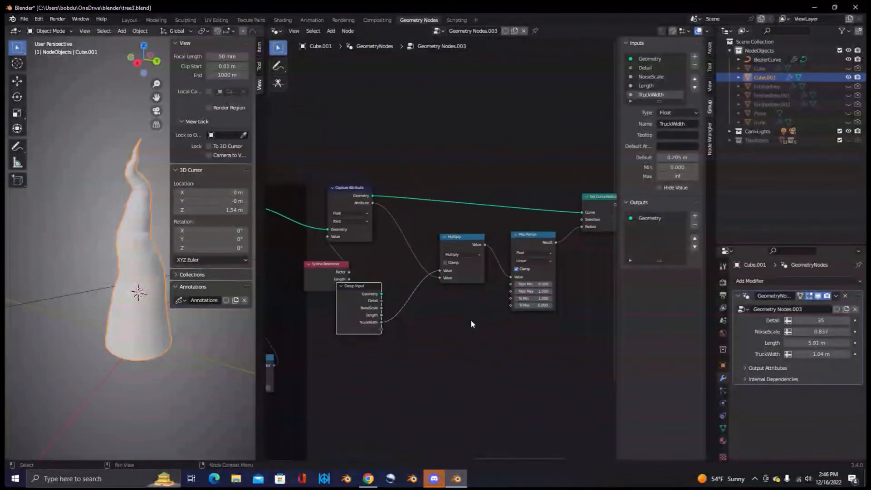
{"action": "mouse_move", "coordinate": [456, 353]}
{"action": "middle_mouse_down"}
{"action": "mouse_move", "coordinate": [456, 344]}
{"action": "mouse_move", "coordinate": [442, 348]}
{"action": "middle_mouse_up"}
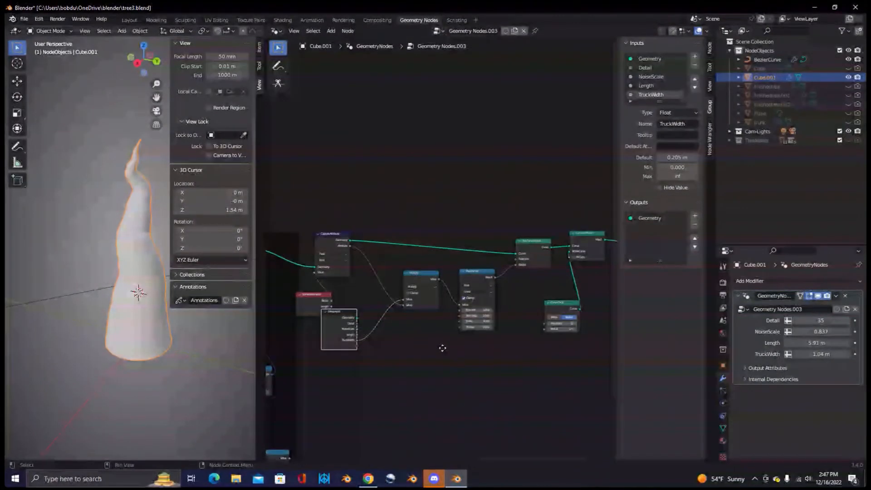
- Try to bypass Multiply by linking Capture Attribute's Attribute output straight to Map Range's Value input
{"action": "left_click", "coordinate": [402, 304]}
{"action": "mouse_move", "coordinate": [402, 304]}
{"action": "left_mouse_down"}
{"action": "mouse_move", "coordinate": [379, 293]}
{"action": "mouse_move", "coordinate": [419, 315]}
{"action": "mouse_move", "coordinate": [465, 363]}
{"action": "left_mouse_up"}
{"action": "left_click_drag", "start_coordinate": [475, 277], "coordinate": [479, 274]}
{"action": "left_click_drag", "start_coordinate": [470, 354], "coordinate": [428, 288]}
{"action": "left_click_drag", "start_coordinate": [348, 246], "coordinate": [415, 332]}
{"action": "scroll", "coordinate": [516, 338], "scroll_direction": "up", "scroll_amount": 1}
{"action": "scroll", "coordinate": [516, 338], "scroll_direction": "up", "scroll_amount": 4}
{"action": "middle_click_drag", "start_coordinate": [502, 362], "coordinate": [518, 320]}
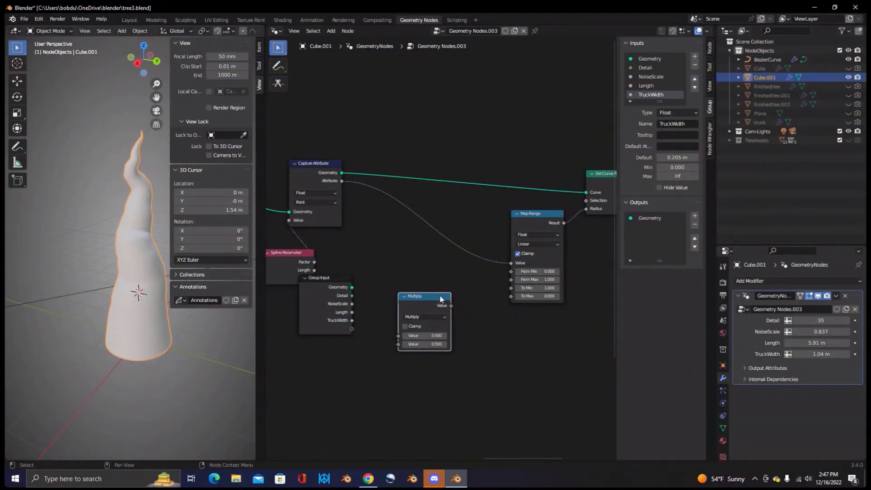
- Undo the rewiring so that Multiply takes Attribute and TruckWidth and feeds Map Range again
{"action": "key", "text": "ctrl+z"}
{"action": "key", "text": "ctrl+z"}
{"action": "key", "text": "ctrl+z"}
{"action": "key", "text": "ctrl+z"}
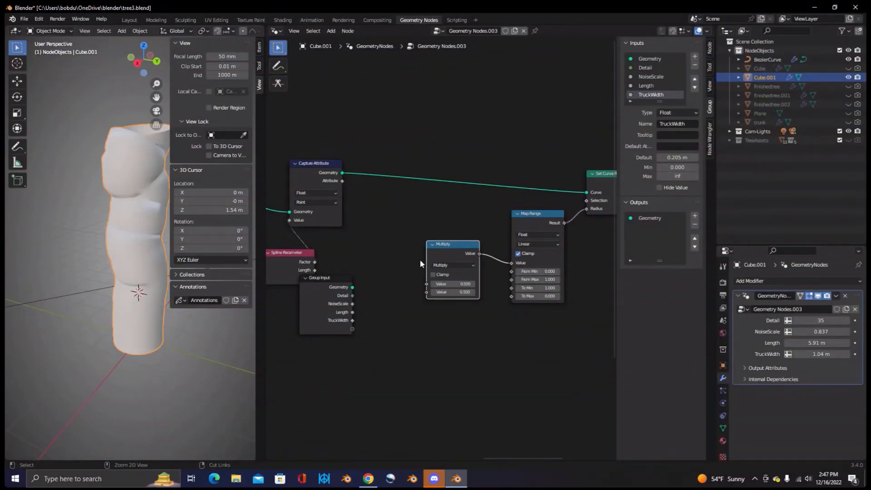
{"action": "key", "text": "ctrl+z"}
{"action": "key", "text": "ctrl+z"}
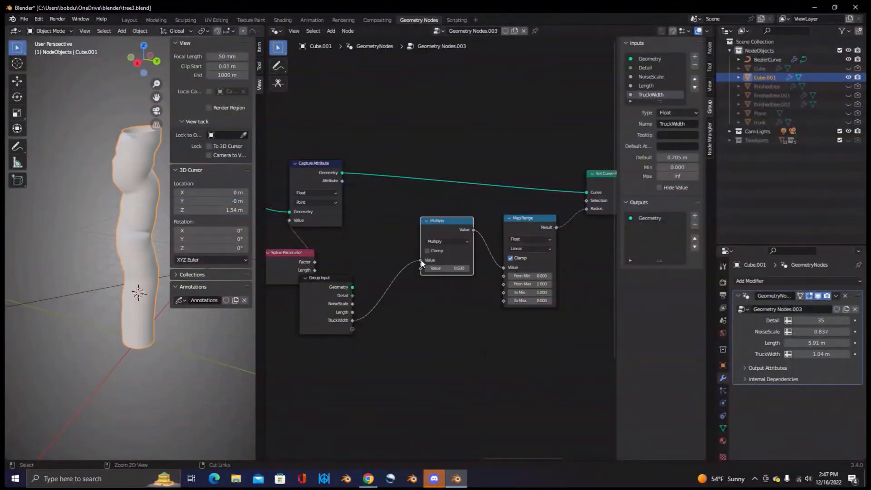
{"action": "key", "text": "ctrl+z"}
{"action": "middle_click_drag", "start_coordinate": [437, 288], "coordinate": [456, 306]}
{"action": "key", "text": "ctrl+z"}
- Set the modifier's Length to 7.12 m, NoiseScale to 0.512 and TruckWidth to 0.634 m
{"action": "mouse_move", "coordinate": [810, 357]}
{"action": "left_mouse_down"}
{"action": "mouse_move", "coordinate": [795, 357]}
{"action": "mouse_move", "coordinate": [826, 343]}
{"action": "mouse_move", "coordinate": [814, 343]}
{"action": "left_mouse_up"}
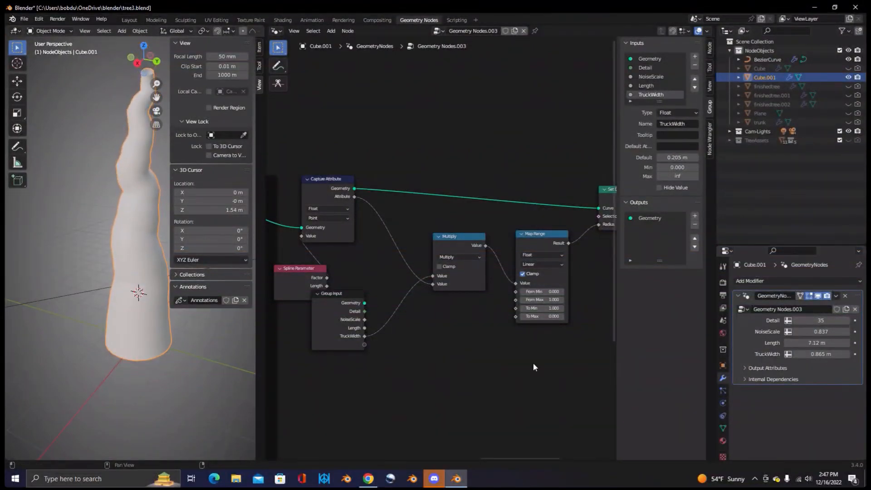
{"action": "middle_click_drag", "start_coordinate": [75, 274], "coordinate": [170, 259]}
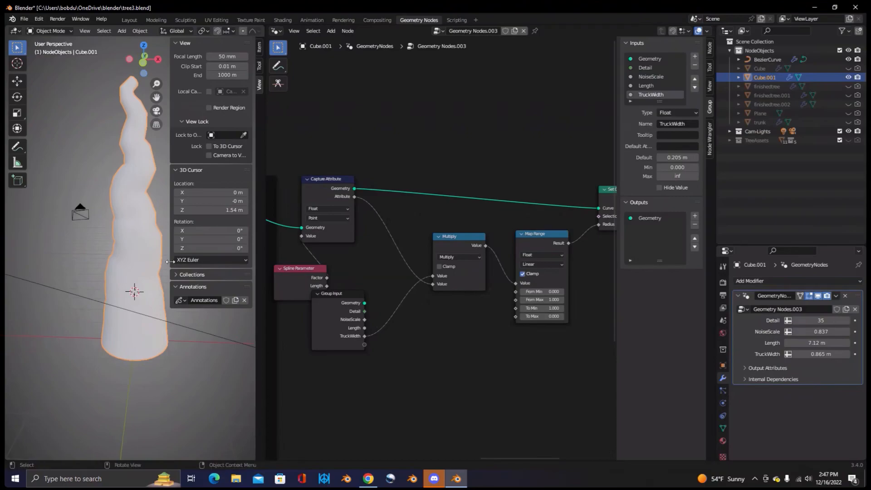
{"action": "left_click_drag", "start_coordinate": [817, 332], "coordinate": [794, 331]}
{"action": "middle_click_drag", "start_coordinate": [40, 271], "coordinate": [173, 313]}
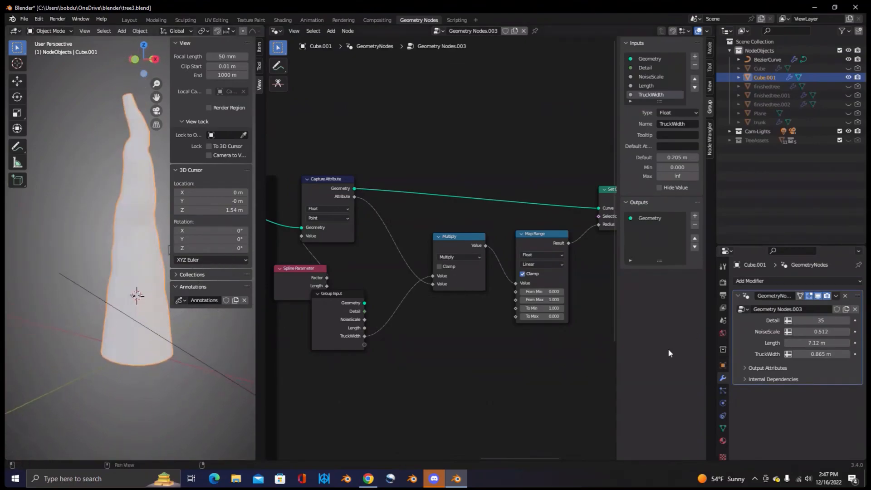
{"action": "left_click_drag", "start_coordinate": [834, 355], "coordinate": [811, 355]}
{"action": "middle_click_drag", "start_coordinate": [584, 339], "coordinate": [581, 337]}
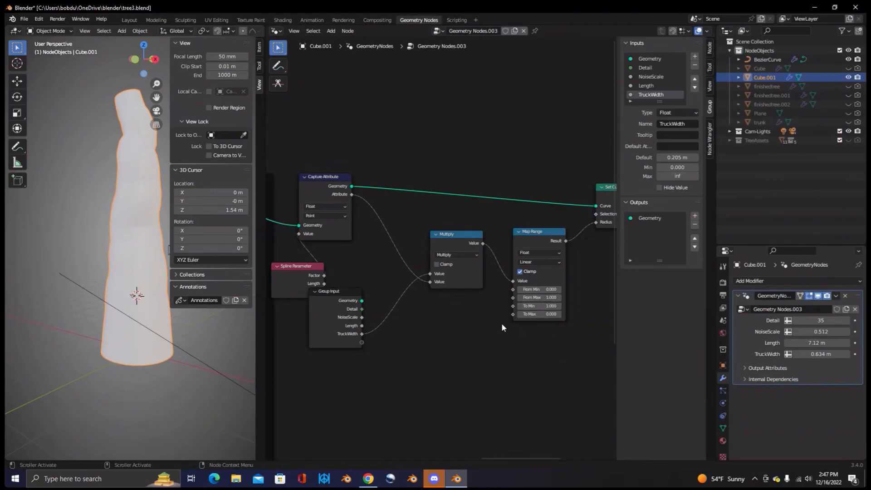
{"action": "left_click", "coordinate": [535, 305]}
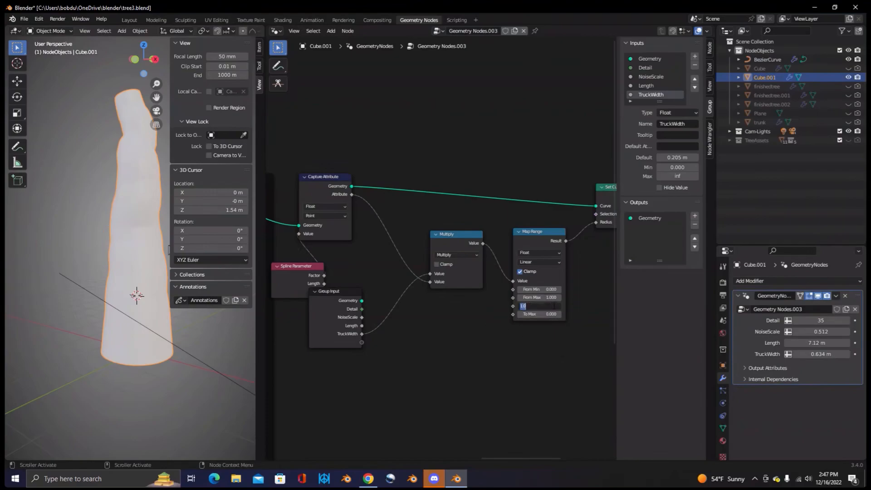
{"action": "left_click", "coordinate": [559, 368]}
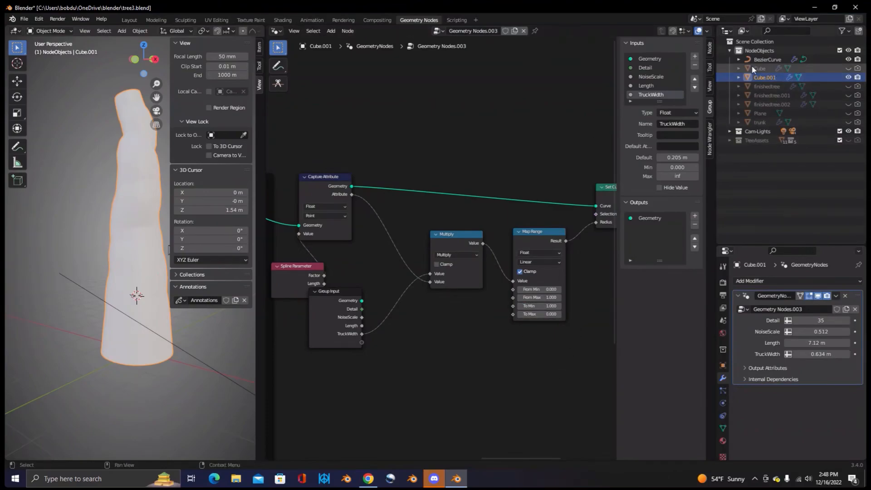
- Hide Cube.001, show the trunk object and bring its whole node tree into view for reference
{"action": "left_click", "coordinate": [775, 125]}
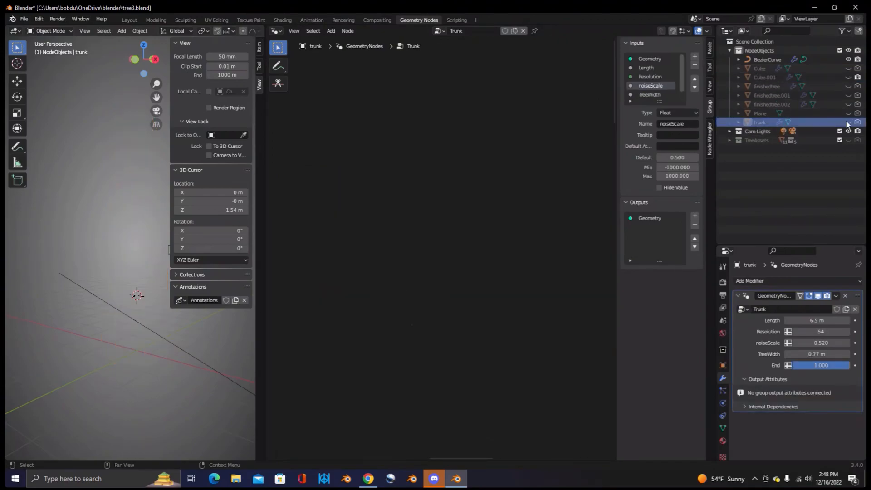
{"action": "left_click", "coordinate": [151, 319]}
{"action": "key", "text": "ctrl+z"}
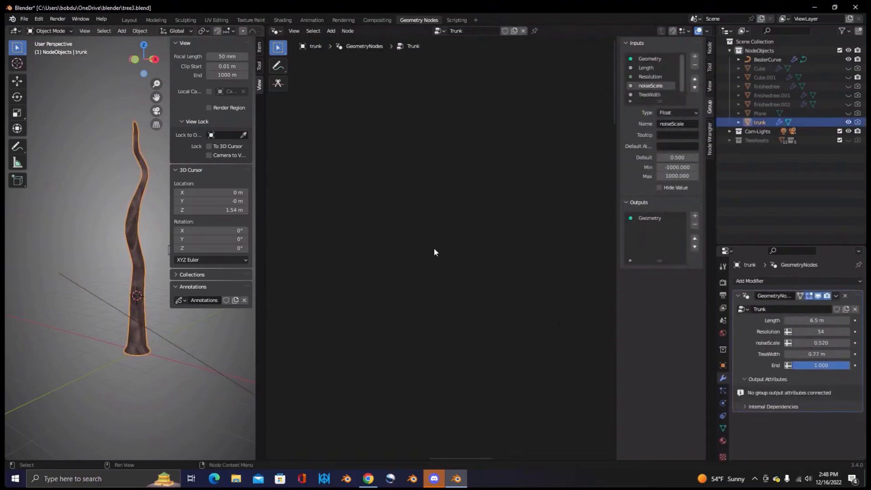
{"action": "left_click", "coordinate": [294, 31]}
{"action": "left_click", "coordinate": [328, 100]}
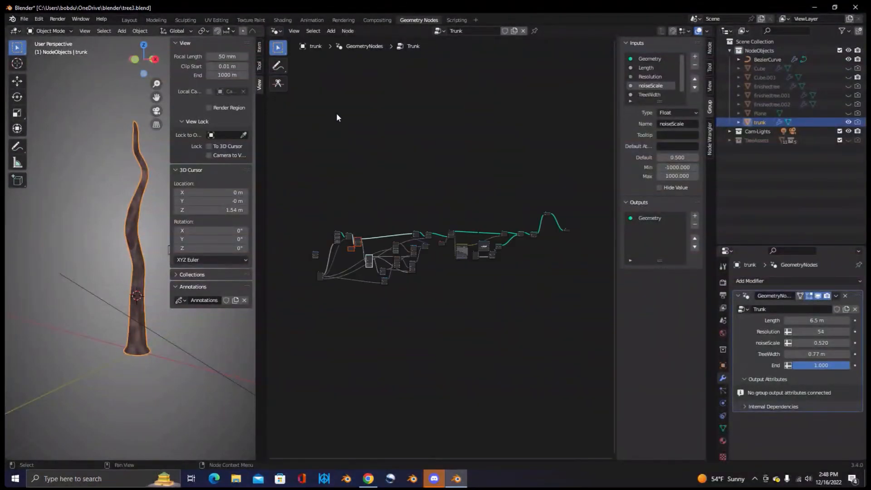
{"action": "scroll", "coordinate": [408, 290], "scroll_direction": "up", "scroll_amount": 4}
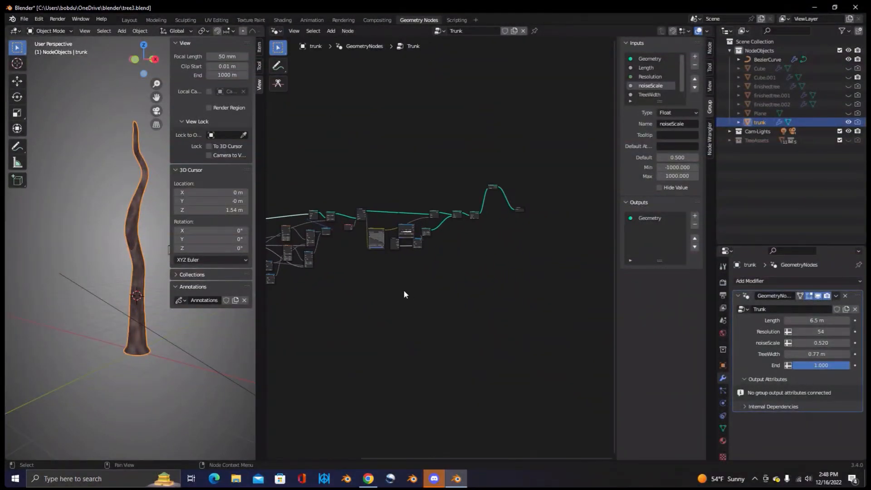
{"action": "scroll", "coordinate": [403, 289], "scroll_direction": "up", "scroll_amount": 4}
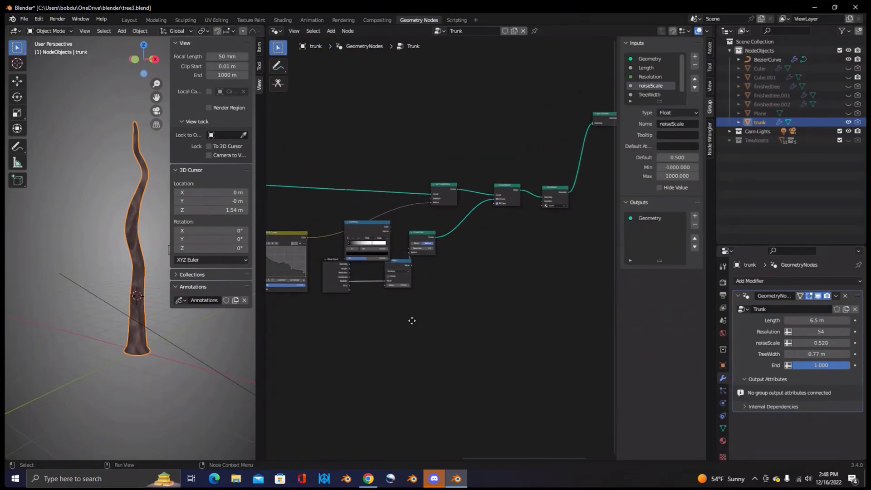
- In trunk's node tree, move ColorRamp out of the way and place RGB Curves between Capture Attribute and Set Curve Radius
{"action": "left_click_drag", "start_coordinate": [375, 223], "coordinate": [475, 321]}
{"action": "middle_click_drag", "start_coordinate": [370, 304], "coordinate": [484, 354]}
{"action": "middle_click_drag", "start_coordinate": [458, 279], "coordinate": [424, 269]}
{"action": "scroll", "coordinate": [410, 257], "scroll_direction": "up", "scroll_amount": 4}
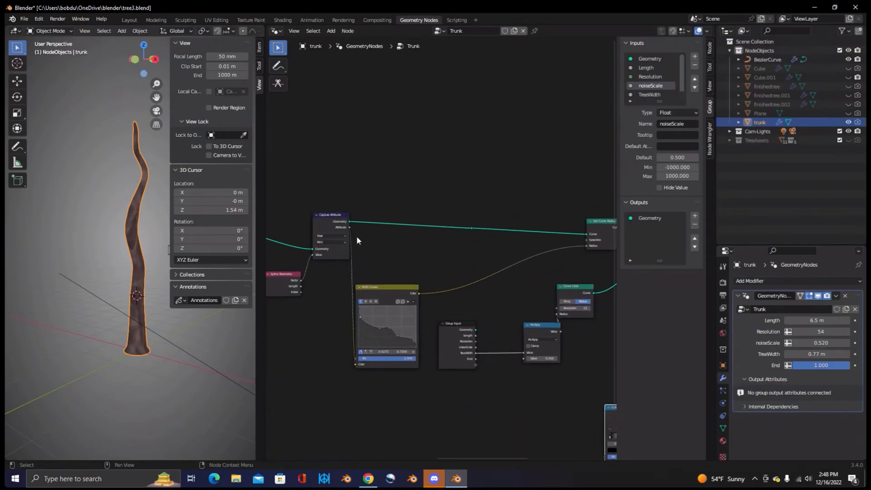
{"action": "middle_click_drag", "start_coordinate": [470, 300], "coordinate": [421, 320]}
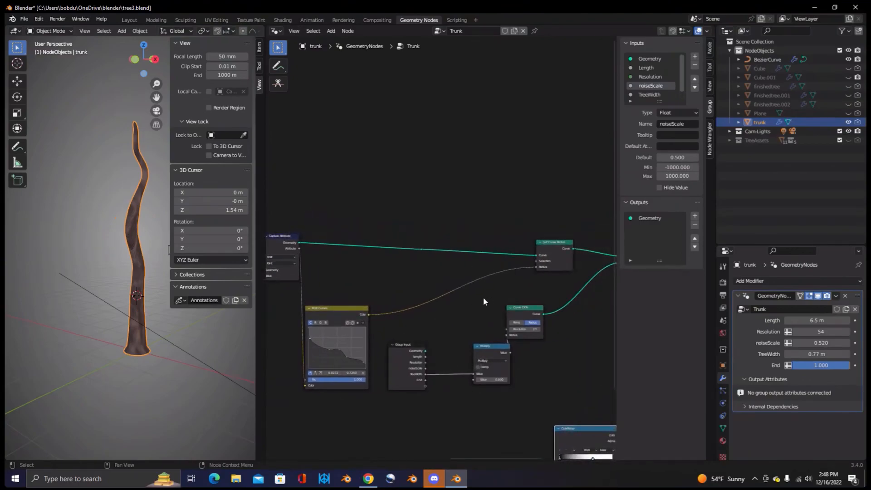
{"action": "middle_click_drag", "start_coordinate": [483, 297], "coordinate": [477, 291]}
{"action": "middle_click_drag", "start_coordinate": [492, 280], "coordinate": [494, 278]}
{"action": "left_click_drag", "start_coordinate": [372, 296], "coordinate": [427, 253]}
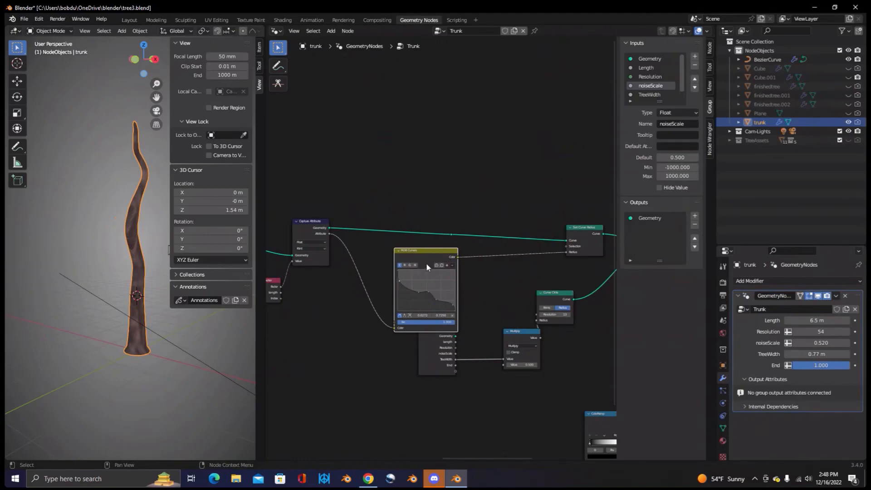
{"action": "middle_click_drag", "start_coordinate": [345, 282], "coordinate": [350, 296]}
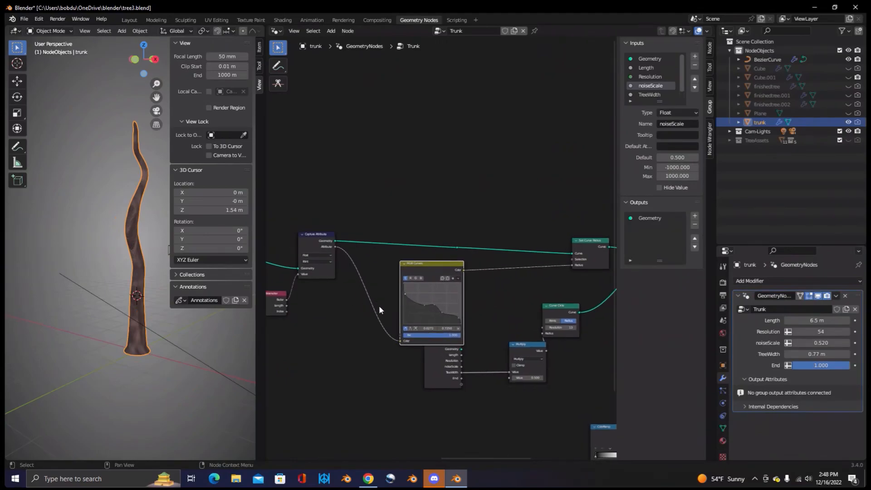
- Try linking trunk's Attribute output directly to Set Curve Radius's Radius, and restore the connection through RGB Curves
{"action": "left_click_drag", "start_coordinate": [398, 340], "coordinate": [574, 265]}
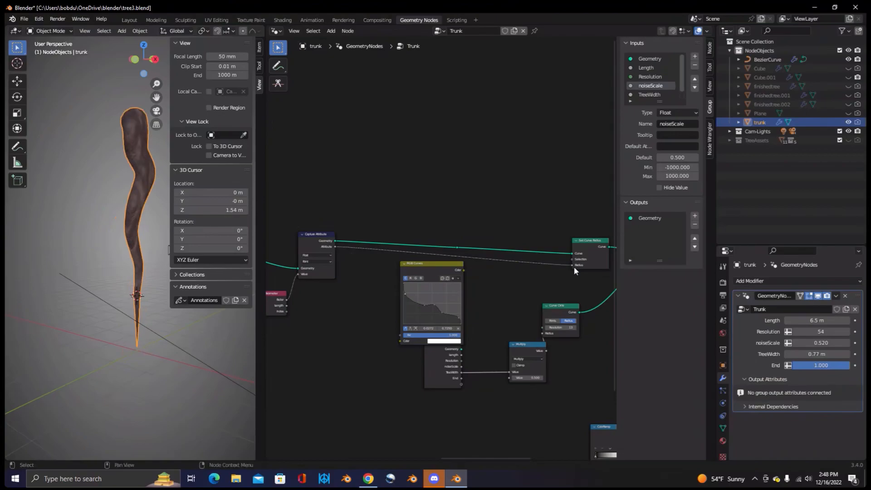
{"action": "left_click_drag", "start_coordinate": [571, 263], "coordinate": [399, 338]}
{"action": "key", "text": "ctrl+z"}
{"action": "key", "text": "ctrl+z"}
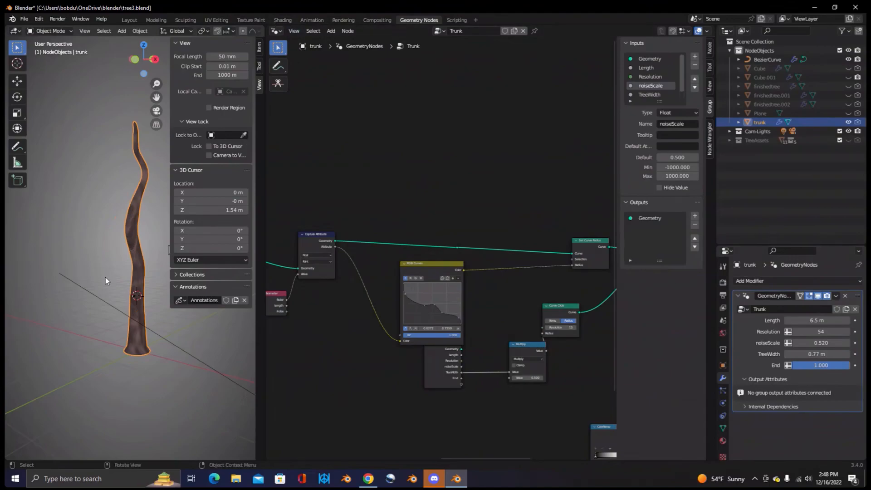
- Select Cube.001 to return to its node tree and hide the trunk object
{"action": "left_click", "coordinate": [771, 77]}
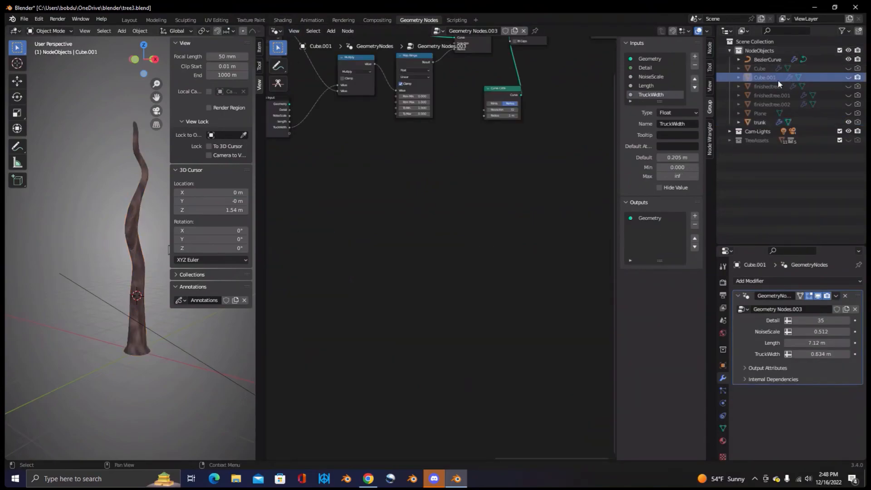
{"action": "left_click", "coordinate": [848, 123]}
{"action": "middle_click_drag", "start_coordinate": [482, 193], "coordinate": [491, 377]}
{"action": "scroll", "coordinate": [471, 358], "scroll_direction": "down", "scroll_amount": 2}
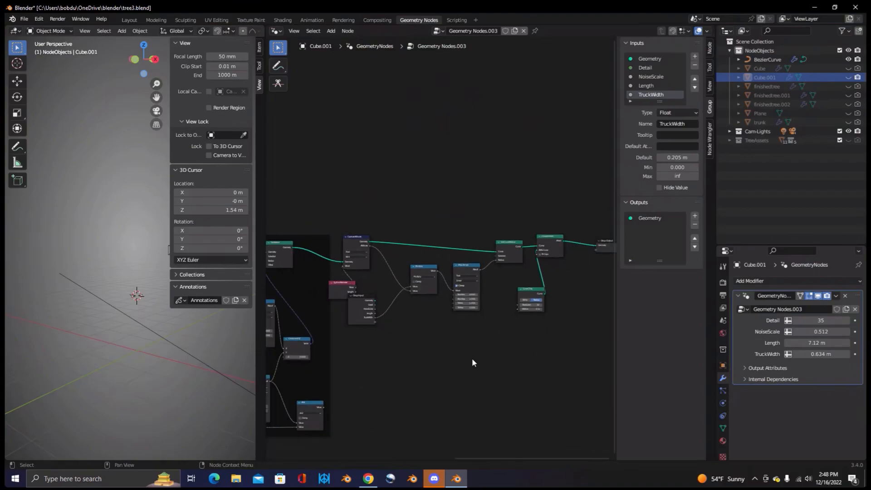
{"action": "middle_click_drag", "start_coordinate": [425, 341], "coordinate": [442, 333]}
{"action": "scroll", "coordinate": [463, 308], "scroll_direction": "up", "scroll_amount": 2}
- Delete the Map Range and Multiply nodes from Cube.001's node tree
{"action": "left_click", "coordinate": [480, 287]}
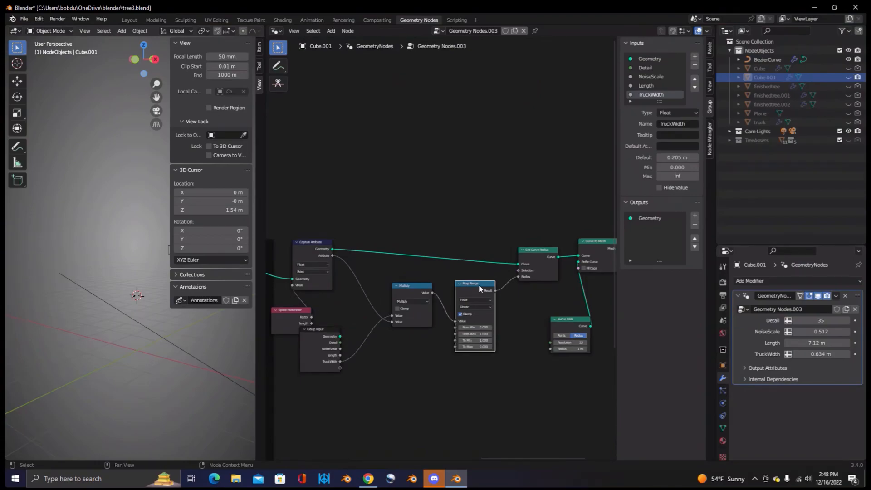
{"action": "key", "text": "Delete"}
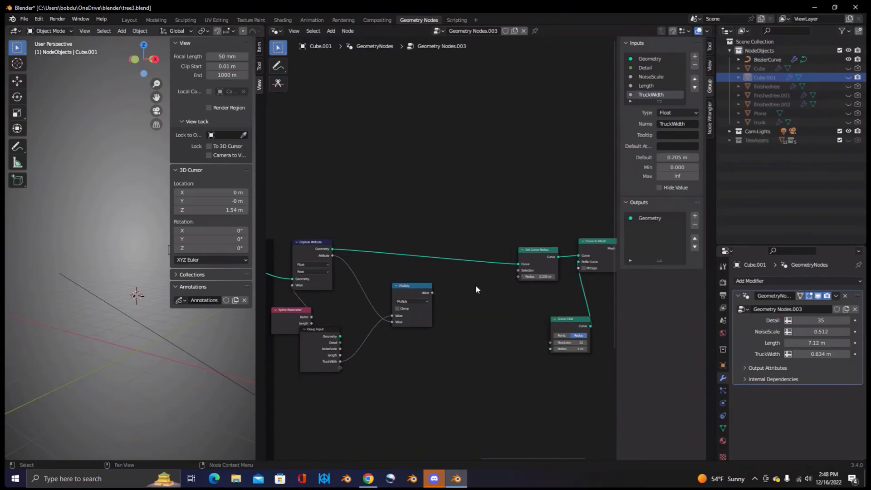
{"action": "left_click", "coordinate": [409, 285]}
{"action": "key", "text": "Delete"}
- Move Group Input lower and link Capture Attribute's Attribute output to Set Curve Radius's Radius input
{"action": "left_click_drag", "start_coordinate": [329, 335], "coordinate": [385, 385]}
{"action": "left_click_drag", "start_coordinate": [332, 256], "coordinate": [518, 275]}
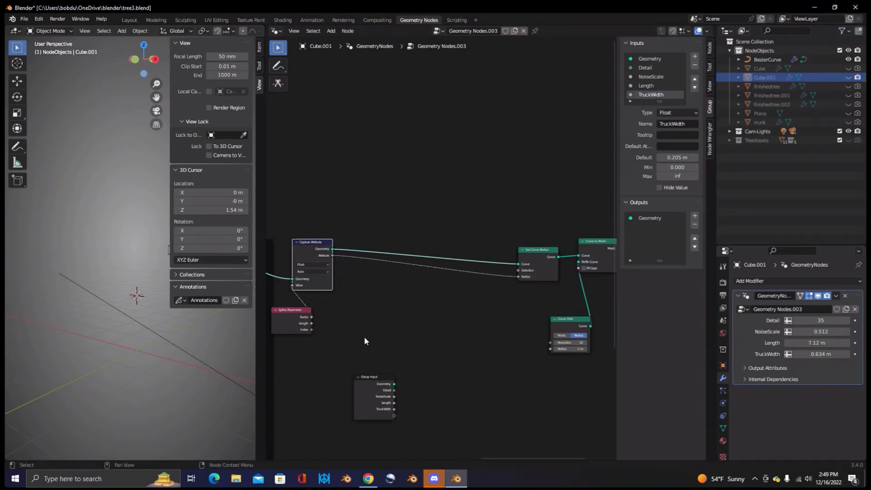
{"action": "middle_click_drag", "start_coordinate": [366, 337], "coordinate": [438, 356]}
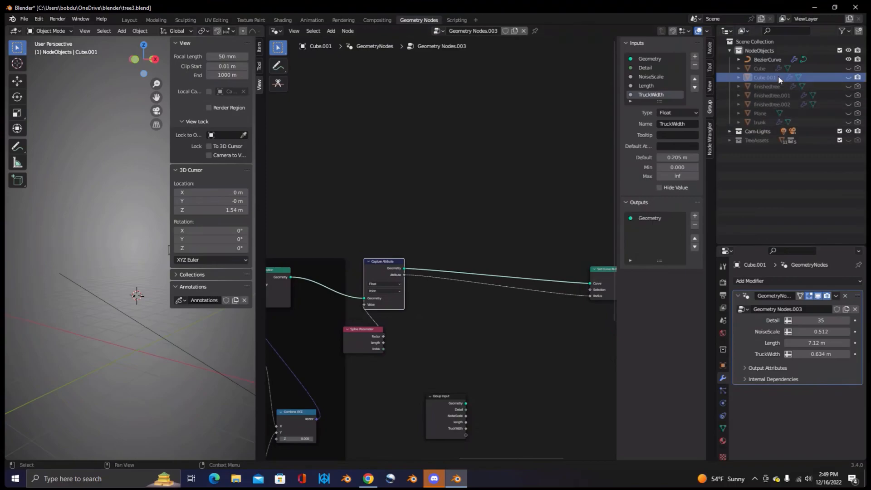
- Show Cube.001 in the viewport again to inspect the trunk's shape
{"action": "left_click", "coordinate": [848, 77]}
{"action": "middle_click_drag", "start_coordinate": [141, 222], "coordinate": [159, 222]}
{"action": "scroll", "coordinate": [443, 304], "scroll_direction": "down", "scroll_amount": 3}
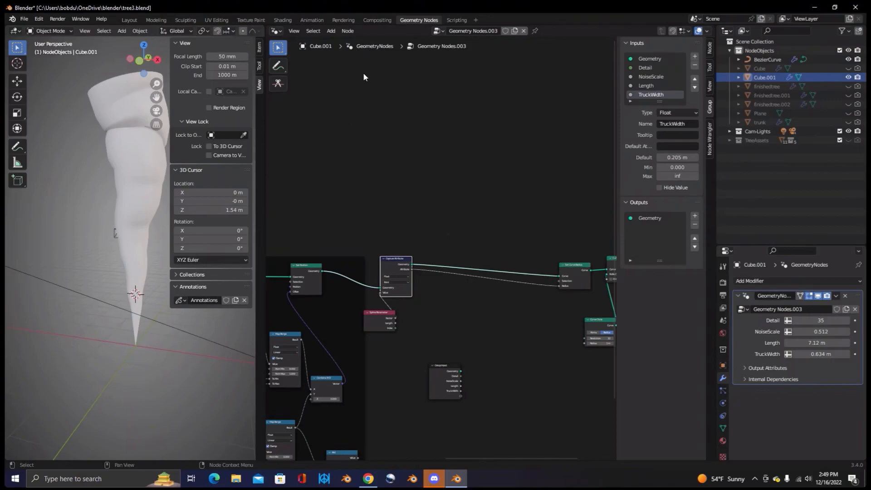
- Add an RGB Curves node below the Attribute link and reverse its curve to fall from 1 to 0
{"action": "left_click", "coordinate": [331, 30]}
{"action": "mouse_move", "coordinate": [354, 63]}
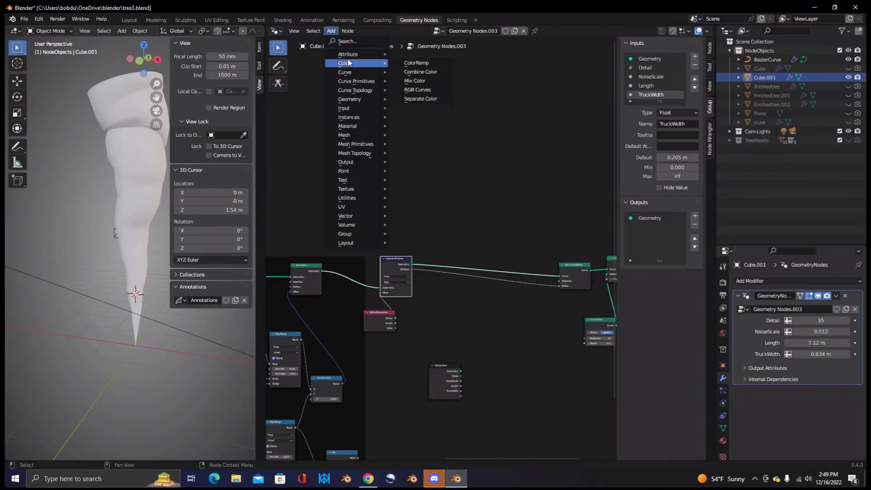
{"action": "left_click", "coordinate": [437, 90]}
{"action": "left_click", "coordinate": [457, 292]}
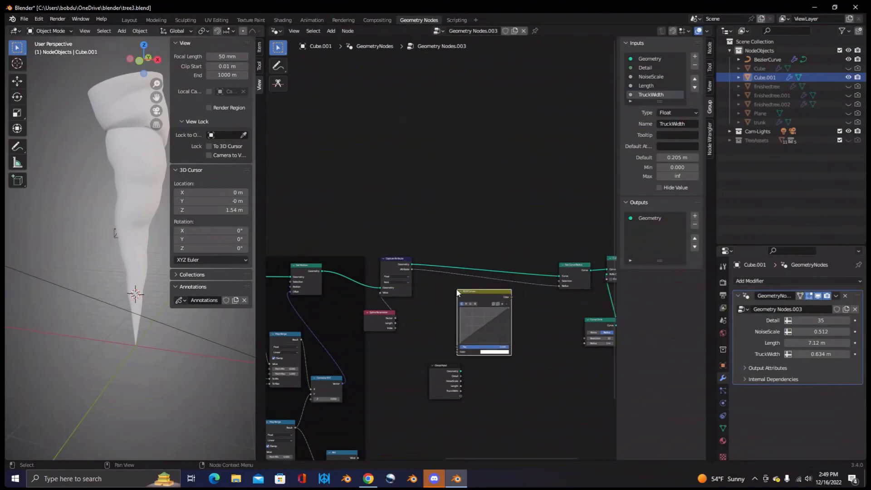
{"action": "left_click", "coordinate": [508, 308]}
{"action": "left_click_drag", "start_coordinate": [460, 341], "coordinate": [490, 291]}
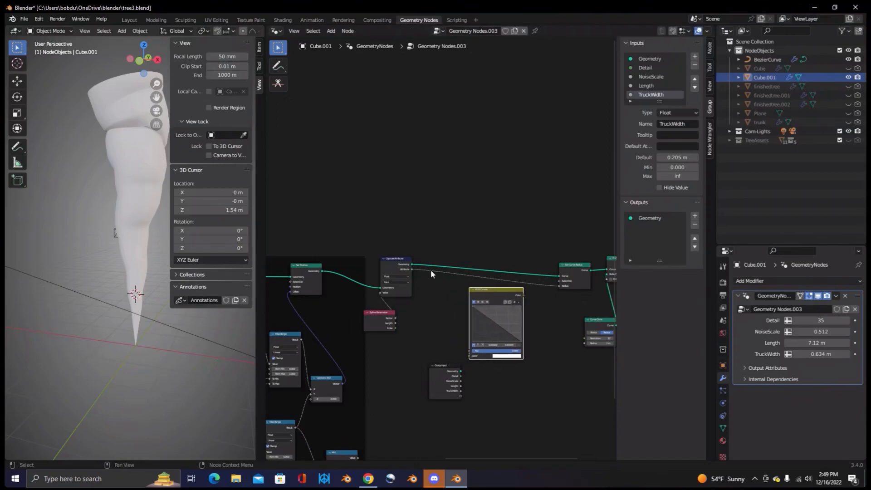
- Link Capture Attribute's Attribute to RGB Curves' Color input, and its Color output to Set Curve Radius's Radius
{"action": "left_click", "coordinate": [410, 273]}
{"action": "left_click_drag", "start_coordinate": [412, 269], "coordinate": [469, 356]}
{"action": "left_click_drag", "start_coordinate": [523, 295], "coordinate": [560, 285]}
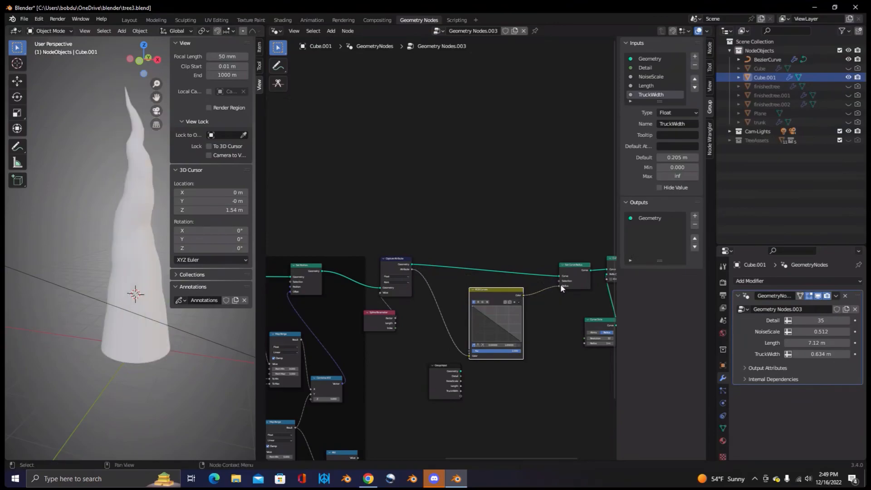
{"action": "scroll", "coordinate": [511, 360], "scroll_direction": "up", "scroll_amount": 3}
{"action": "middle_click_drag", "start_coordinate": [452, 340], "coordinate": [448, 286]}
{"action": "scroll", "coordinate": [456, 304], "scroll_direction": "up", "scroll_amount": 3}
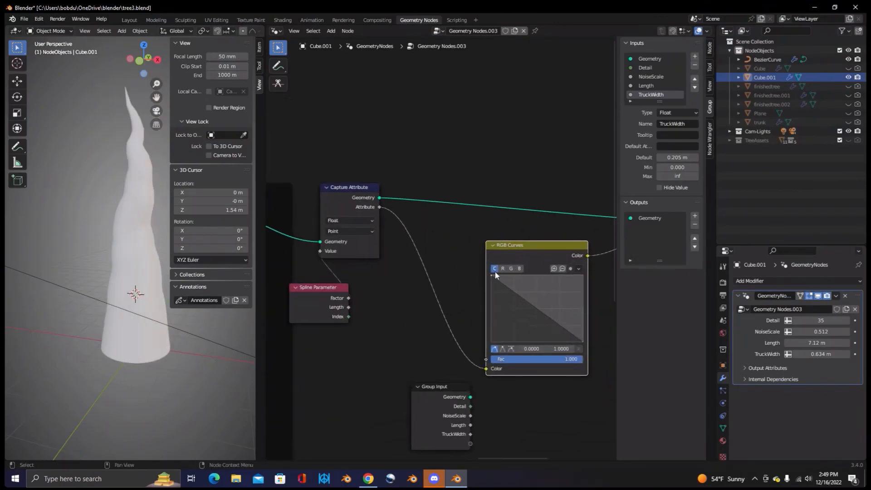
- Reshape the RGB Curves curve with a steep dip near its start and a point at about 0.40, 0.54
{"action": "left_click_drag", "start_coordinate": [494, 277], "coordinate": [528, 305]}
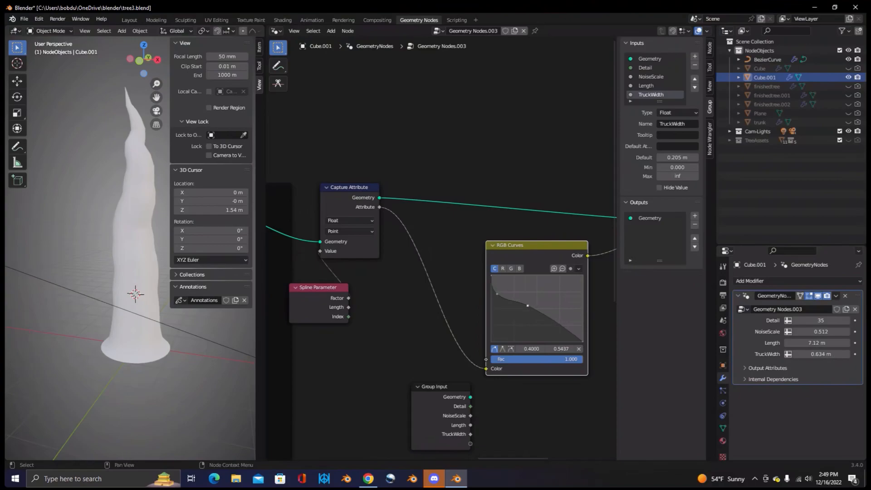
{"action": "left_click", "coordinate": [582, 341]}
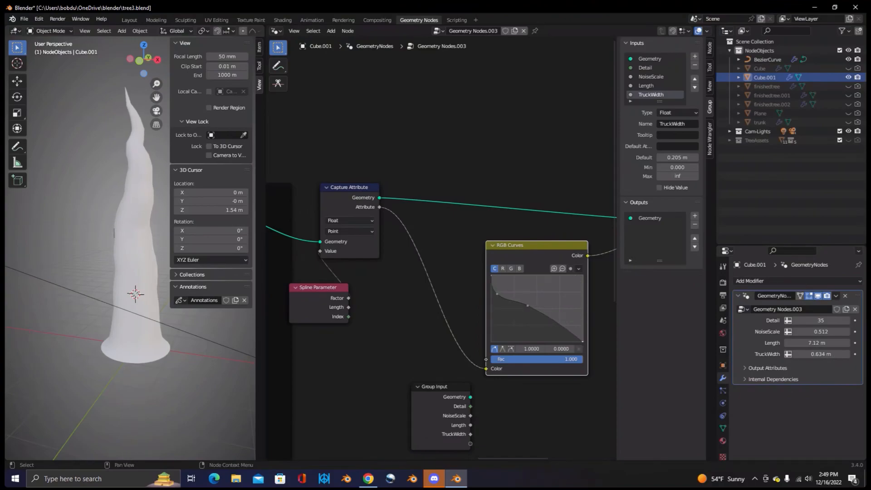
{"action": "scroll", "coordinate": [394, 302], "scroll_direction": "down", "scroll_amount": 3}
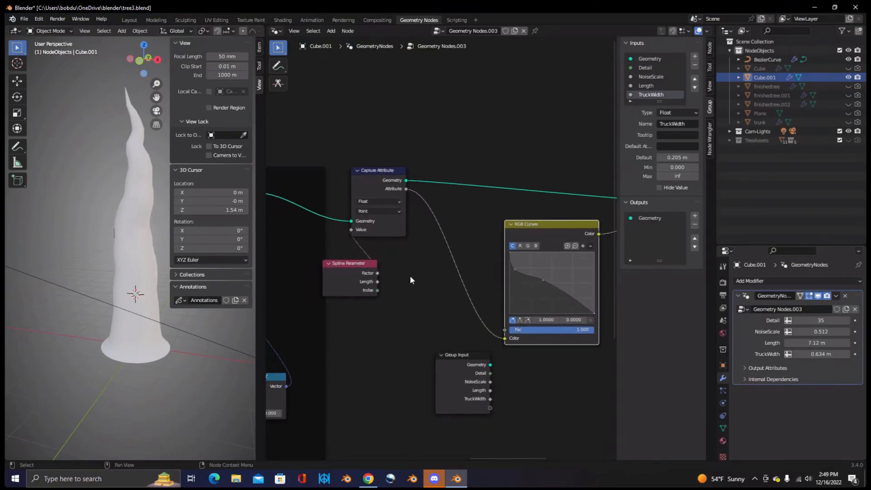
{"action": "scroll", "coordinate": [410, 276], "scroll_direction": "down", "scroll_amount": 3}
{"action": "mouse_move", "coordinate": [410, 276]}
{"action": "middle_mouse_down"}
{"action": "mouse_move", "coordinate": [442, 280]}
{"action": "mouse_move", "coordinate": [396, 274]}
{"action": "middle_mouse_up"}
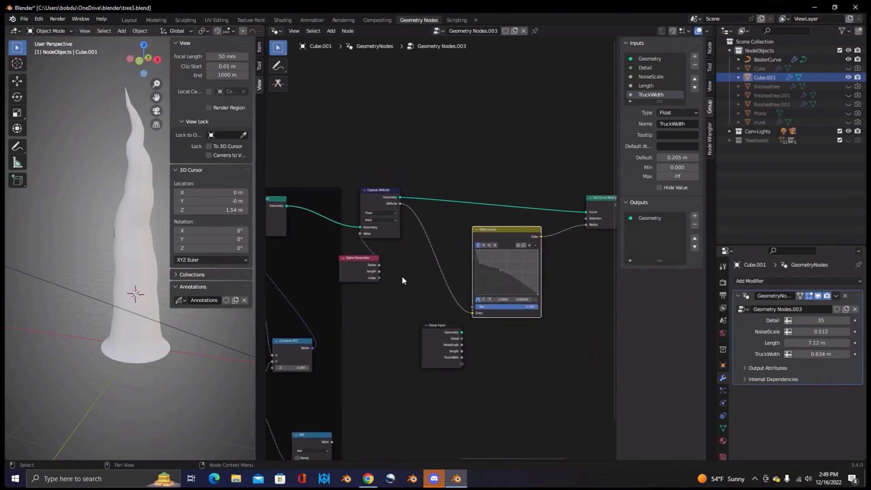
- Lower the modifier's TruckWidth to 0.524 m to test its effect on the trunk
{"action": "middle_click_drag", "start_coordinate": [567, 284], "coordinate": [466, 300]}
{"action": "scroll", "coordinate": [470, 298], "scroll_direction": "up", "scroll_amount": 4}
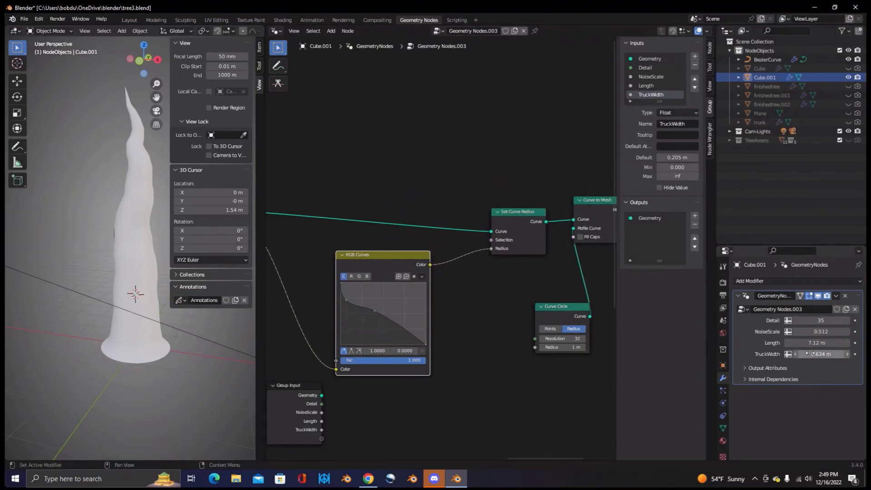
{"action": "scroll", "coordinate": [511, 313], "scroll_direction": "down", "scroll_amount": 1}
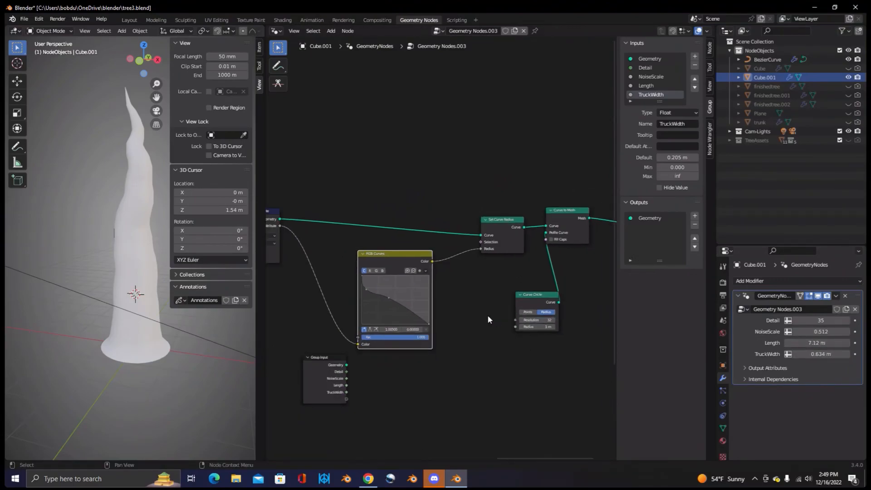
{"action": "middle_click_drag", "start_coordinate": [488, 314], "coordinate": [494, 327]}
{"action": "left_click_drag", "start_coordinate": [823, 354], "coordinate": [816, 354]}
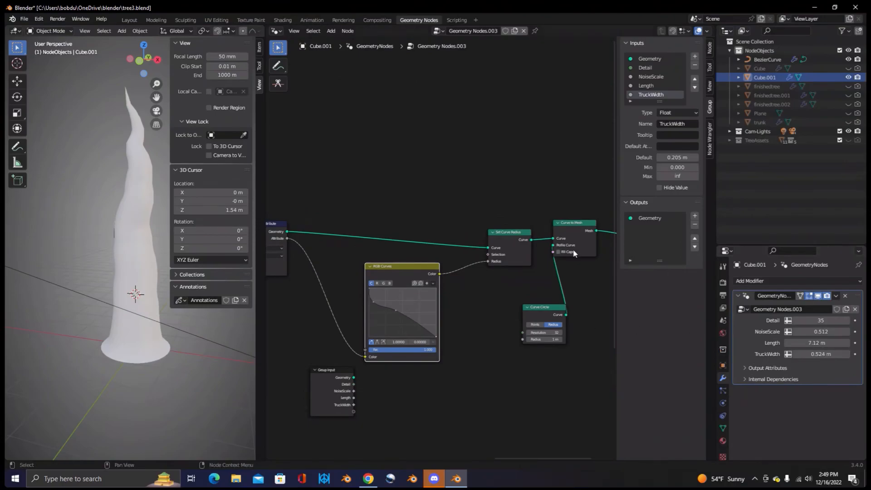
- Move the Group Input node above the link between Capture Attribute and Set Curve Radius
{"action": "scroll", "coordinate": [399, 195], "scroll_direction": "down", "scroll_amount": 2}
{"action": "middle_click_drag", "start_coordinate": [373, 194], "coordinate": [449, 197]}
{"action": "left_click_drag", "start_coordinate": [427, 357], "coordinate": [464, 173]}
- Add a Math node set to Multiply and place it between RGB Curves and Curve Circle
{"action": "left_click", "coordinate": [332, 31]}
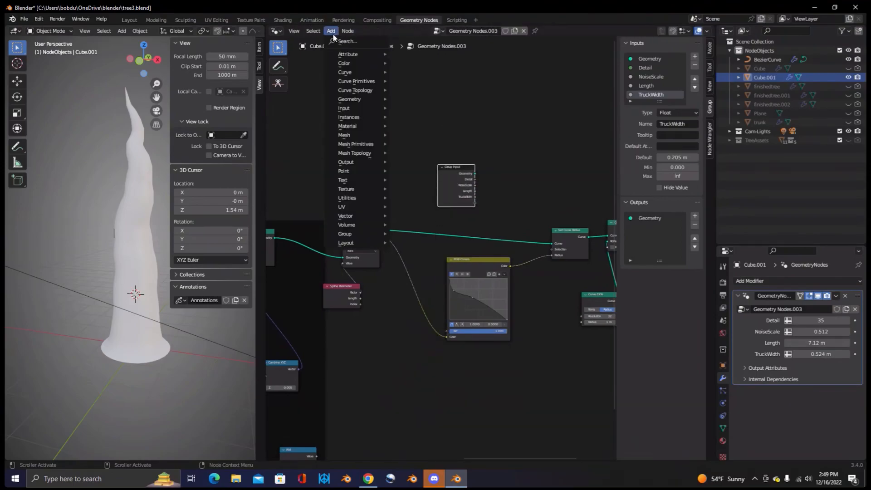
{"action": "left_click", "coordinate": [360, 41]}
{"action": "type", "text": "math"}
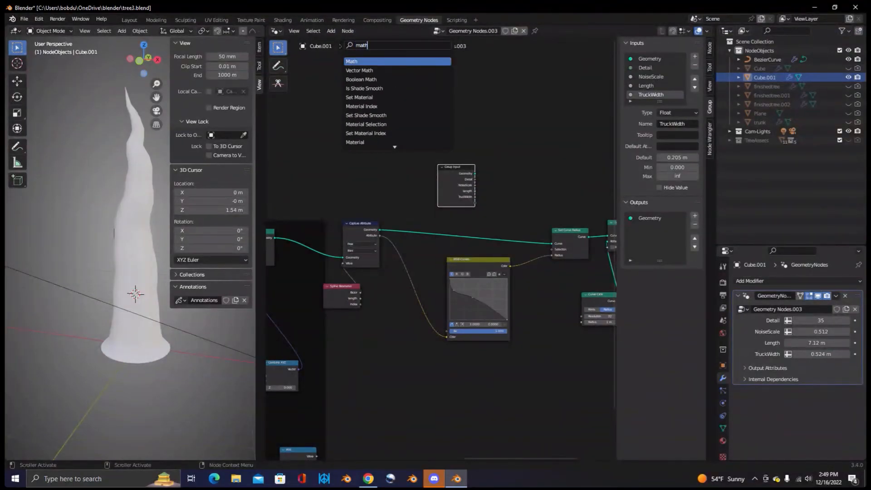
{"action": "key", "text": "Return"}
{"action": "left_click", "coordinate": [352, 85]}
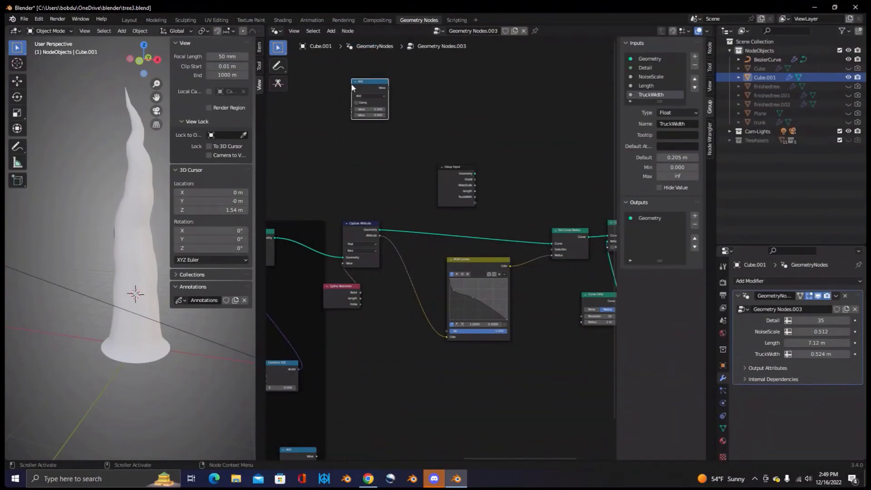
{"action": "left_click", "coordinate": [379, 96]}
{"action": "left_click", "coordinate": [375, 123]}
{"action": "left_click_drag", "start_coordinate": [382, 81], "coordinate": [548, 299]}
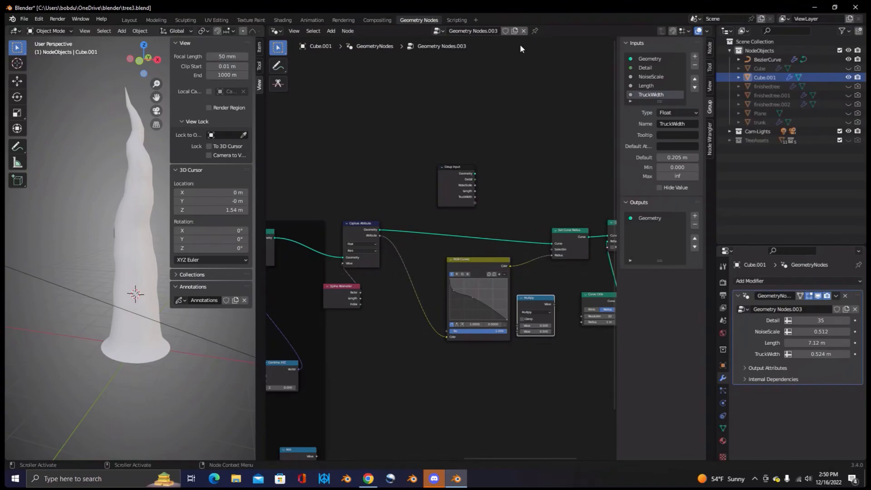
- Show and select the reference trunk object, then examine how its Group Input, Multiply and Curve Circle nodes are linked
{"action": "left_click", "coordinate": [848, 122]}
{"action": "left_click", "coordinate": [134, 126]}
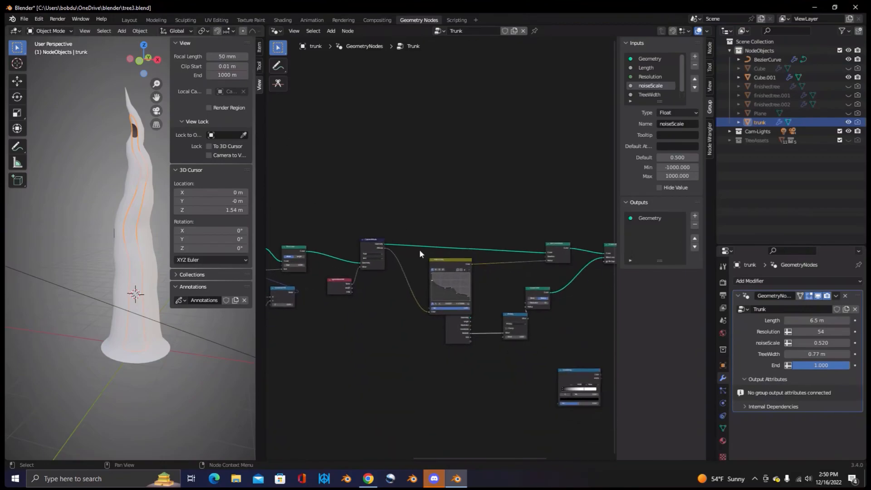
{"action": "scroll", "coordinate": [453, 224], "scroll_direction": "up", "scroll_amount": 3}
{"action": "left_click", "coordinate": [404, 294]}
{"action": "left_click_drag", "start_coordinate": [410, 264], "coordinate": [397, 301]}
{"action": "middle_click_drag", "start_coordinate": [474, 215], "coordinate": [370, 229]}
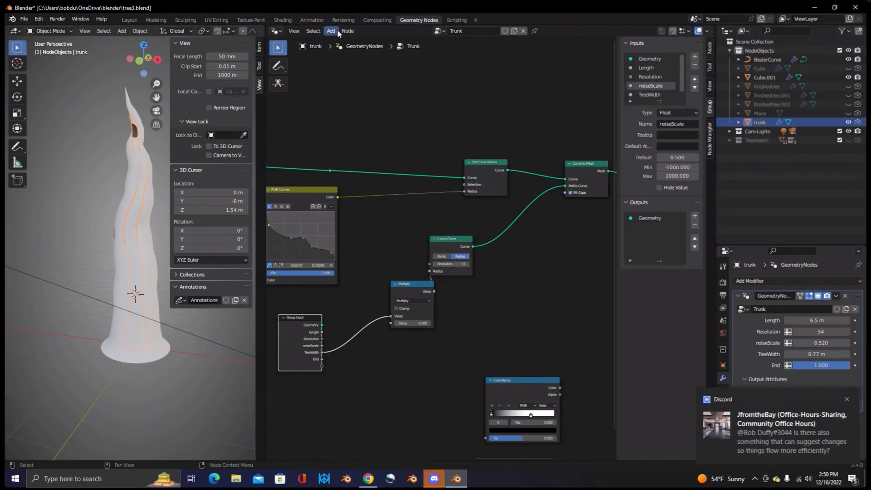
{"action": "key", "text": "alt+Tab"}
{"action": "key", "text": "alt+Tab"}
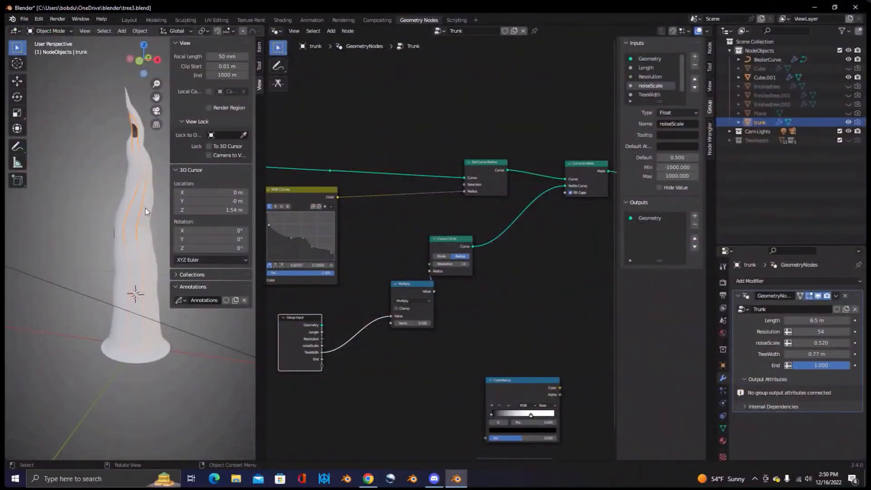
- Hide the trunk object again, select Cube.001 and bring its whole node tree back into view
{"action": "left_click", "coordinate": [847, 121]}
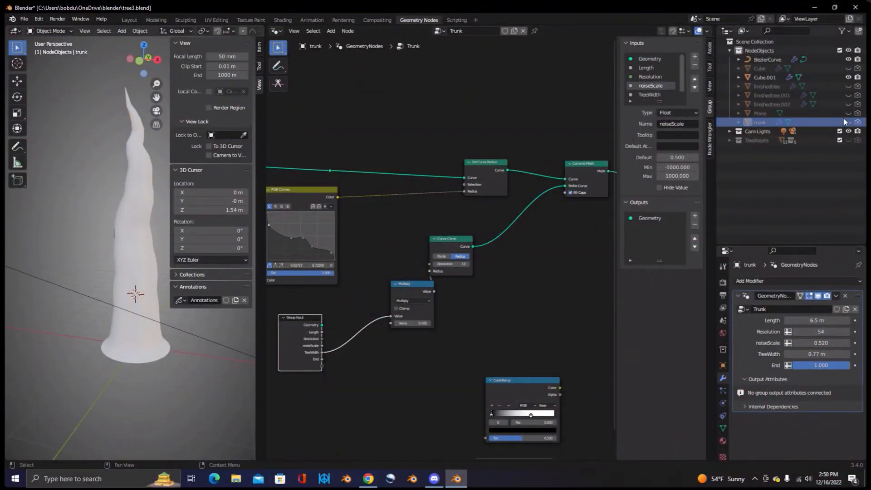
{"action": "left_click", "coordinate": [767, 78]}
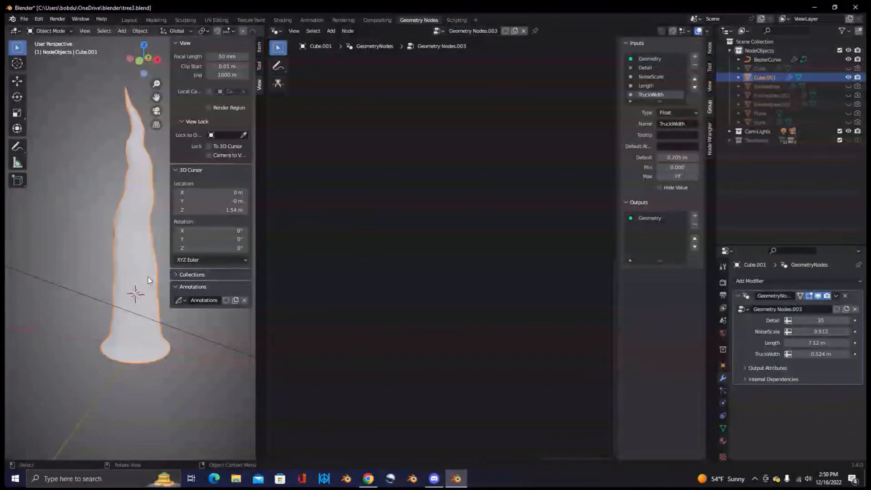
{"action": "left_click", "coordinate": [294, 31]}
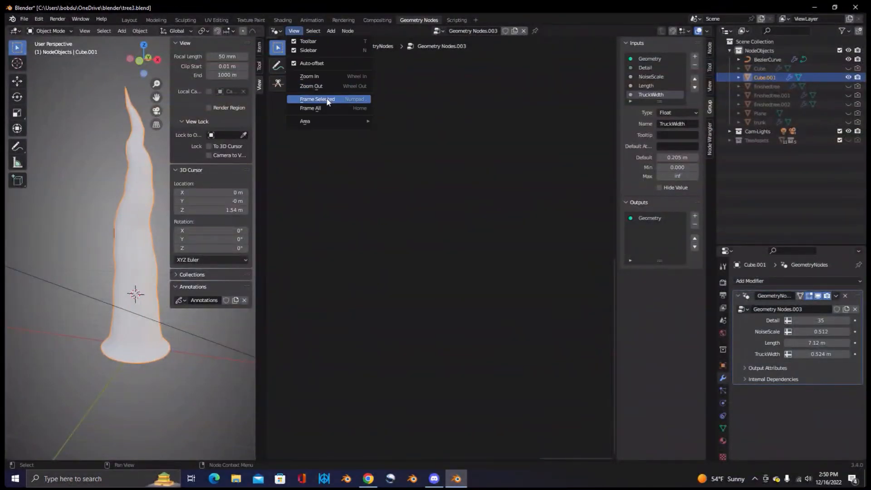
{"action": "left_click", "coordinate": [325, 109]}
{"action": "scroll", "coordinate": [403, 333], "scroll_direction": "up", "scroll_amount": 2}
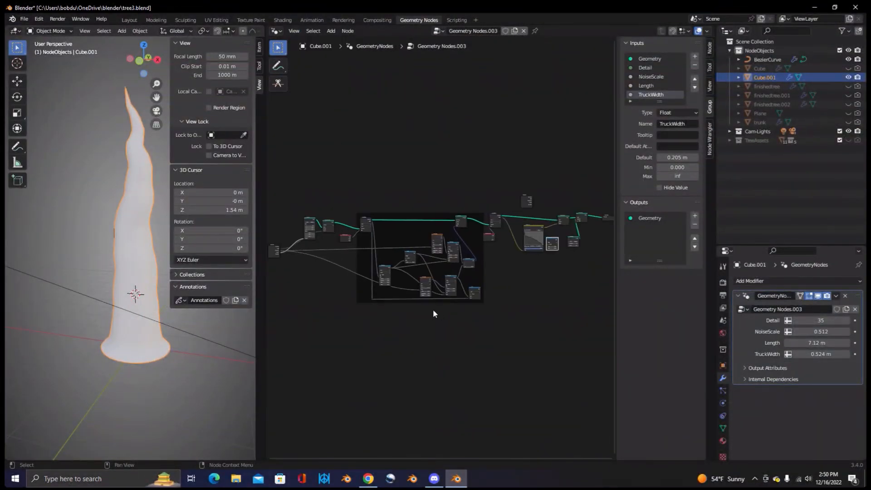
{"action": "middle_click_drag", "start_coordinate": [435, 309], "coordinate": [350, 320]}
{"action": "scroll", "coordinate": [323, 321], "scroll_direction": "up", "scroll_amount": 3}
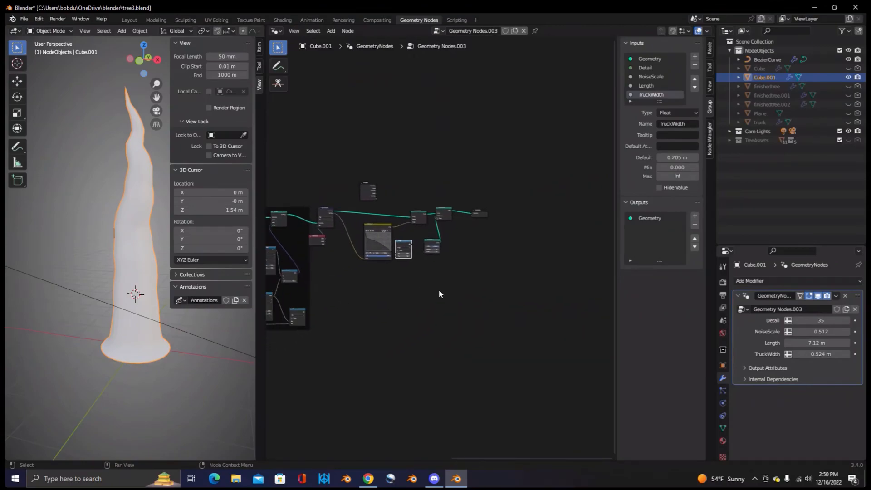
{"action": "scroll", "coordinate": [427, 305], "scroll_direction": "up", "scroll_amount": 3}
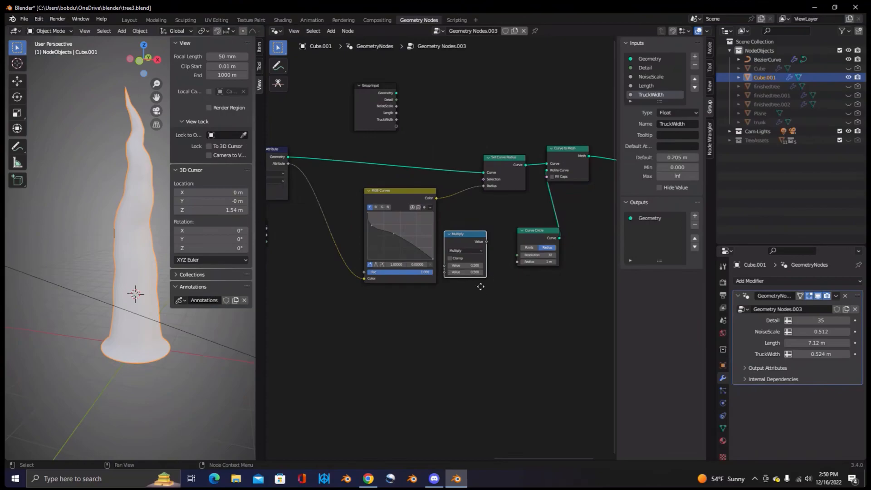
- Move Group Input below RGB Curves, link its TruckWidth output to Curve Circle's Radius, and set TruckWidth to 0.674 m
{"action": "middle_click_drag", "start_coordinate": [475, 298], "coordinate": [522, 297]}
{"action": "left_click_drag", "start_coordinate": [501, 262], "coordinate": [512, 281]}
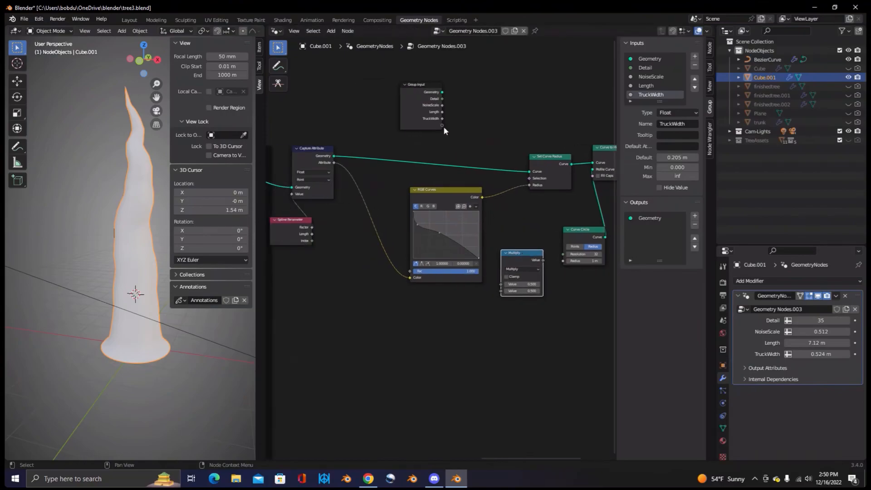
{"action": "left_click_drag", "start_coordinate": [428, 86], "coordinate": [565, 260]}
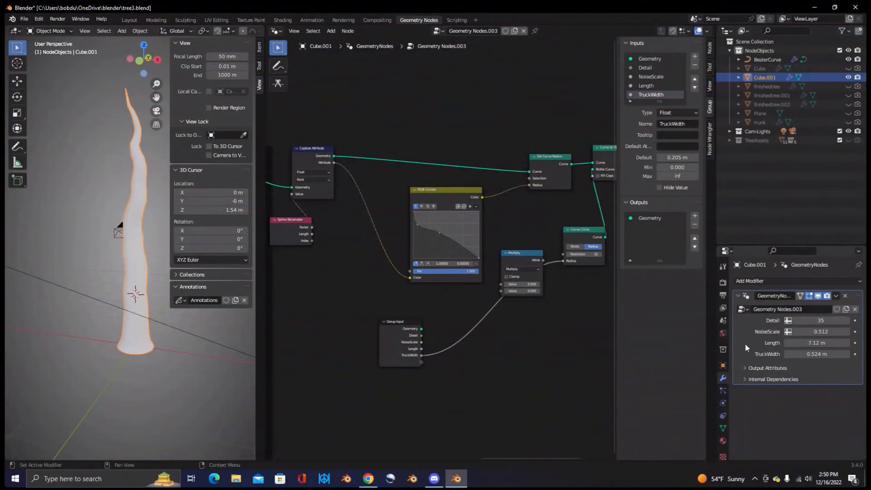
{"action": "mouse_move", "coordinate": [819, 353]}
{"action": "left_mouse_down"}
{"action": "mouse_move", "coordinate": [796, 352]}
{"action": "mouse_move", "coordinate": [835, 353]}
{"action": "left_mouse_up"}
- Reshape the RGB Curves curve with extra points into a gradual taper, raising its end point slightly above zero
{"action": "left_click_drag", "start_coordinate": [439, 234], "coordinate": [440, 236]}
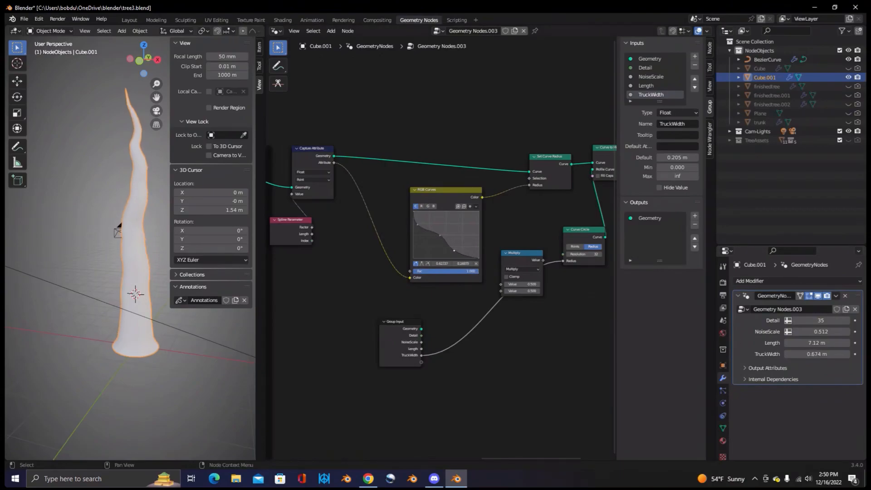
{"action": "left_click", "coordinate": [455, 250]}
{"action": "left_click_drag", "start_coordinate": [469, 254], "coordinate": [467, 257]}
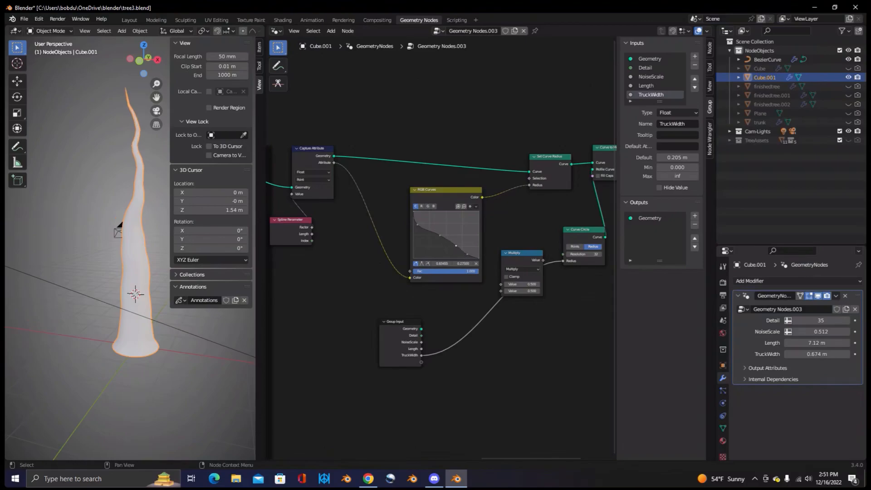
{"action": "mouse_move", "coordinate": [456, 245]}
{"action": "left_mouse_down"}
{"action": "mouse_move", "coordinate": [469, 255]}
{"action": "mouse_move", "coordinate": [456, 256]}
{"action": "mouse_move", "coordinate": [458, 245]}
{"action": "mouse_move", "coordinate": [473, 248]}
{"action": "mouse_move", "coordinate": [457, 243]}
{"action": "mouse_move", "coordinate": [457, 234]}
{"action": "mouse_move", "coordinate": [465, 244]}
{"action": "mouse_move", "coordinate": [437, 238]}
{"action": "mouse_move", "coordinate": [416, 213]}
{"action": "mouse_move", "coordinate": [431, 234]}
{"action": "mouse_move", "coordinate": [463, 249]}
{"action": "left_mouse_up"}
{"action": "left_click", "coordinate": [454, 244]}
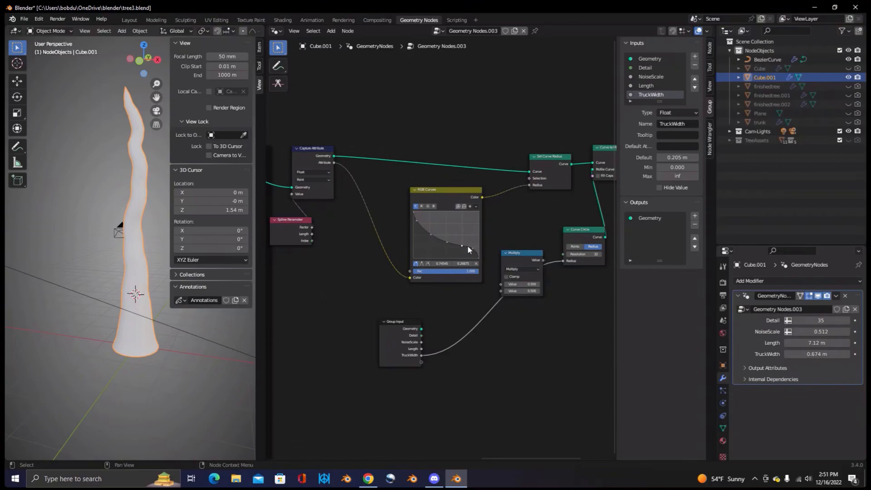
{"action": "left_click_drag", "start_coordinate": [473, 253], "coordinate": [479, 258]}
- Set the modifier's Detail to 44, NoiseScale to 0.386, Length to 7.43 m and TruckWidth to 0.824 m
{"action": "middle_click_drag", "start_coordinate": [91, 250], "coordinate": [242, 248]}
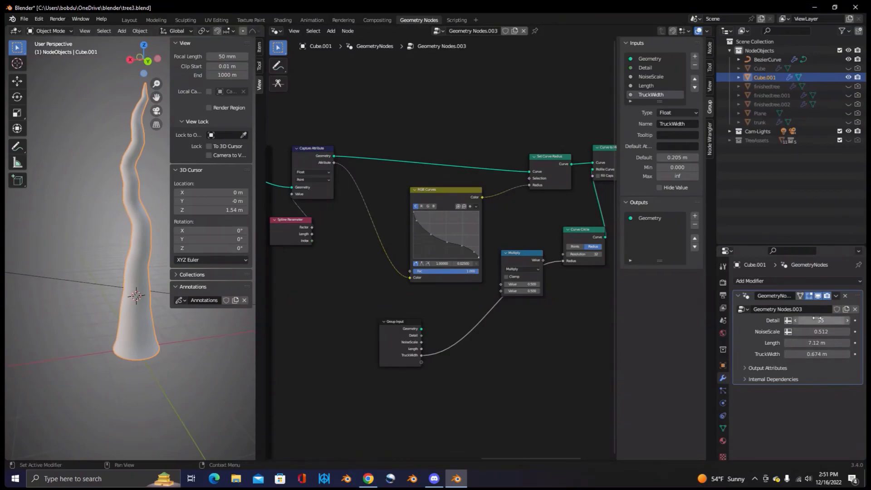
{"action": "mouse_move", "coordinate": [815, 319]}
{"action": "left_mouse_down"}
{"action": "mouse_move", "coordinate": [834, 319]}
{"action": "mouse_move", "coordinate": [802, 332]}
{"action": "mouse_move", "coordinate": [830, 332]}
{"action": "mouse_move", "coordinate": [809, 332]}
{"action": "left_mouse_up"}
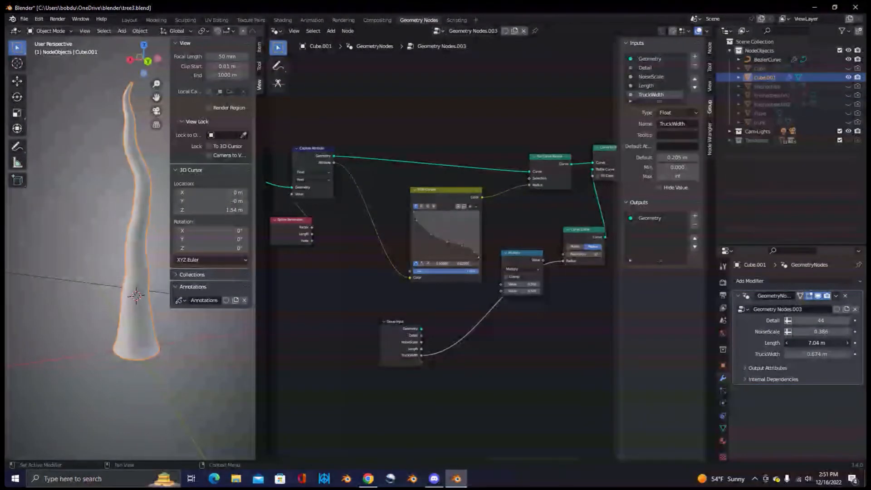
{"action": "mouse_move", "coordinate": [817, 343]}
{"action": "left_mouse_down"}
{"action": "mouse_move", "coordinate": [806, 343]}
{"action": "mouse_move", "coordinate": [825, 354]}
{"action": "left_mouse_up"}
{"action": "mouse_move", "coordinate": [119, 284]}
{"action": "middle_mouse_down"}
{"action": "mouse_move", "coordinate": [178, 314]}
{"action": "mouse_move", "coordinate": [216, 295]}
{"action": "mouse_move", "coordinate": [59, 291]}
{"action": "mouse_move", "coordinate": [96, 298]}
{"action": "mouse_move", "coordinate": [566, 266]}
{"action": "middle_mouse_up"}
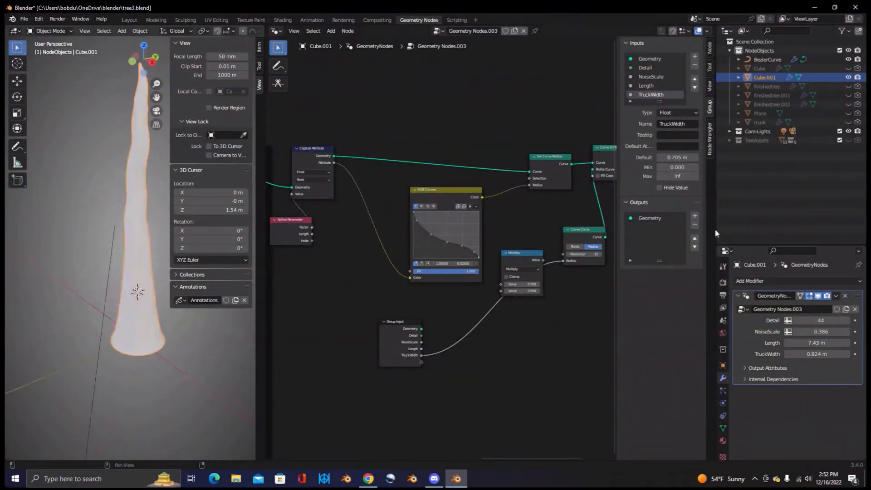
- Show the trunk object briefly to compare it with Cube.001, and hide it again
{"action": "left_click", "coordinate": [848, 122]}
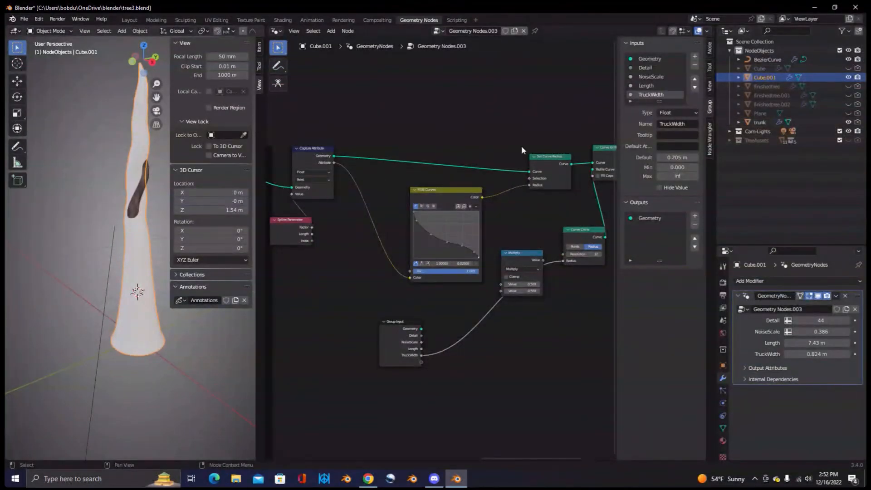
{"action": "left_click", "coordinate": [848, 122]}
{"action": "key", "text": "alt+Tab"}
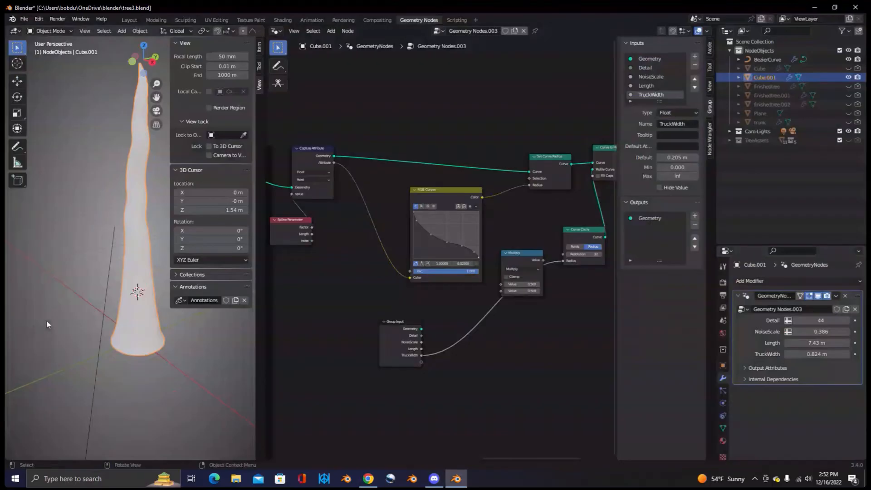
{"action": "middle_click_drag", "start_coordinate": [46, 323], "coordinate": [163, 321]}
{"action": "scroll", "coordinate": [427, 303], "scroll_direction": "down", "scroll_amount": 1}
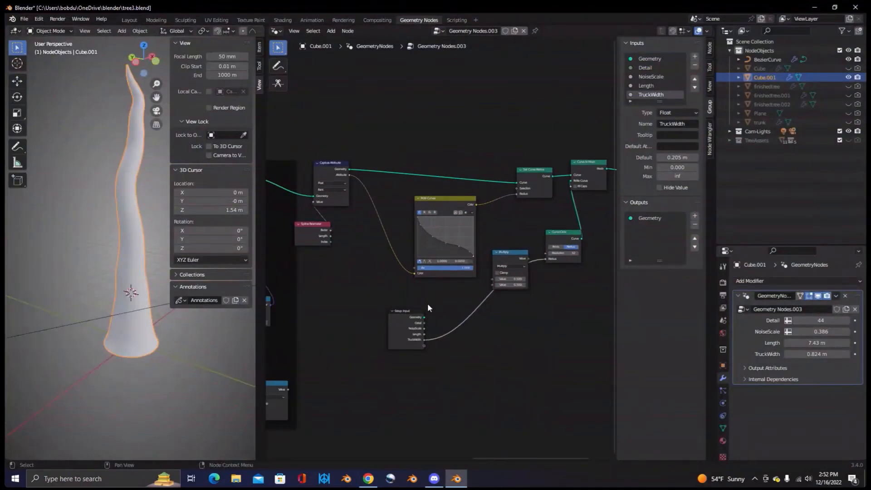
{"action": "scroll", "coordinate": [427, 304], "scroll_direction": "down", "scroll_amount": 9}
{"action": "middle_click_drag", "start_coordinate": [346, 300], "coordinate": [347, 332]}
{"action": "scroll", "coordinate": [493, 332], "scroll_direction": "up", "scroll_amount": 1}
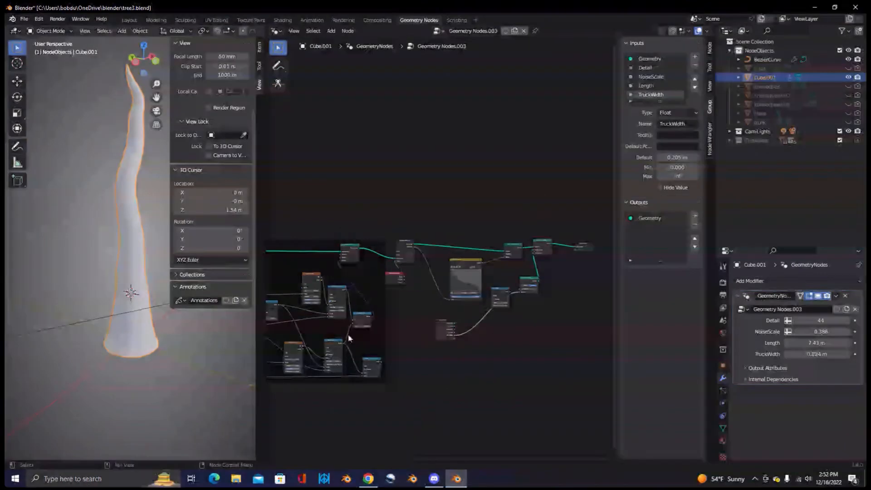
{"action": "middle_click_drag", "start_coordinate": [15, 312], "coordinate": [124, 312]}
- Switch to Discord to read the chat questions, and return to the trunk scene in Blender
{"action": "key", "text": "alt+Tab"}
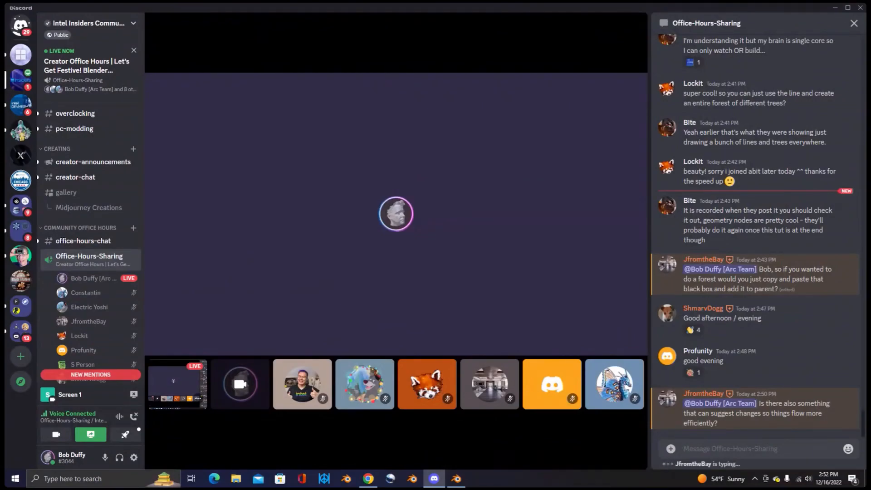
{"action": "key", "text": "alt+Tab"}
{"action": "key", "text": "alt+Tab"}
{"action": "key", "text": "alt+Tab"}
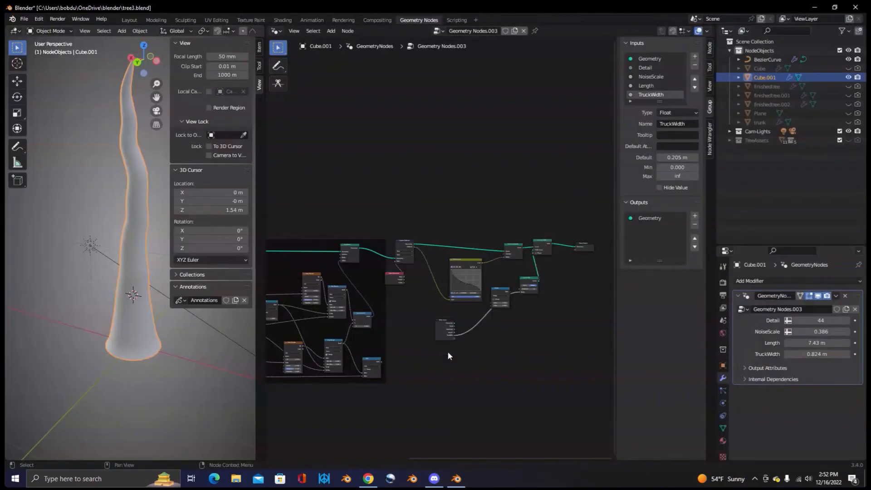
{"action": "middle_click_drag", "start_coordinate": [127, 246], "coordinate": [127, 304]}
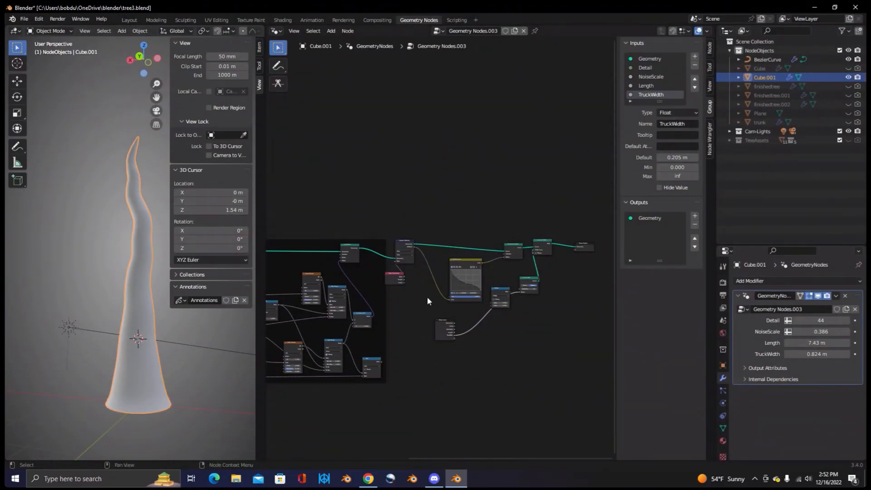
- Create a new material for Cube.001 in the Shading workspace and enlarge the shader node area
{"action": "middle_click_drag", "start_coordinate": [132, 331], "coordinate": [94, 331]}
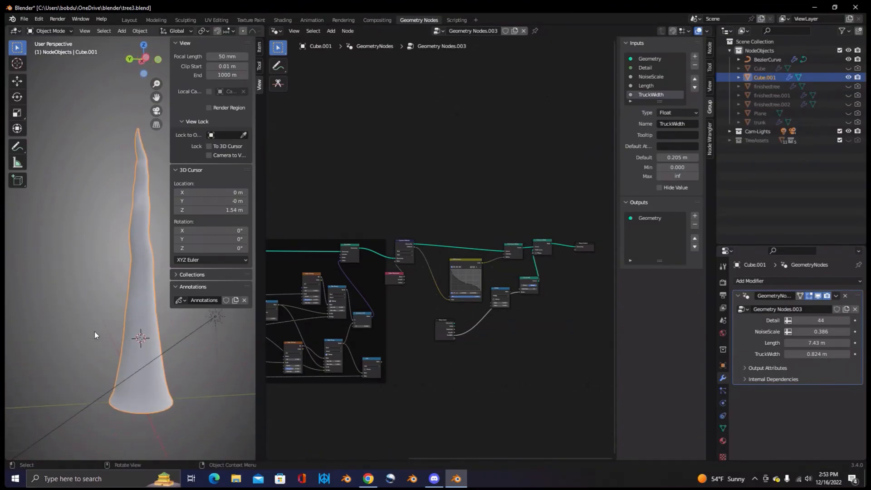
{"action": "left_click", "coordinate": [286, 21]}
{"action": "left_click", "coordinate": [725, 404]}
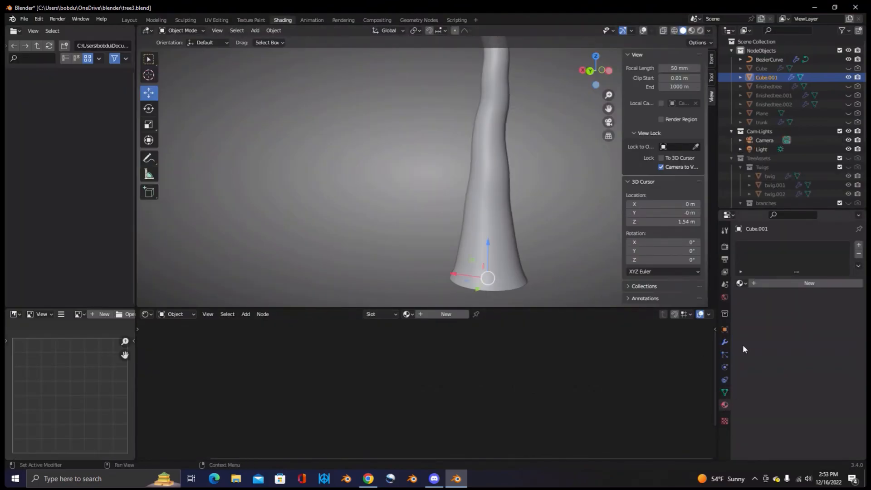
{"action": "left_click", "coordinate": [802, 285]}
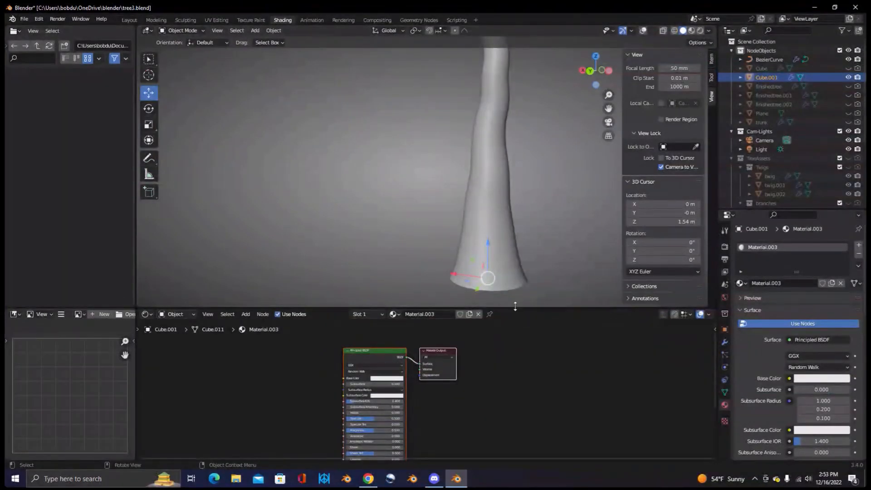
{"action": "left_click_drag", "start_coordinate": [515, 307], "coordinate": [515, 271]}
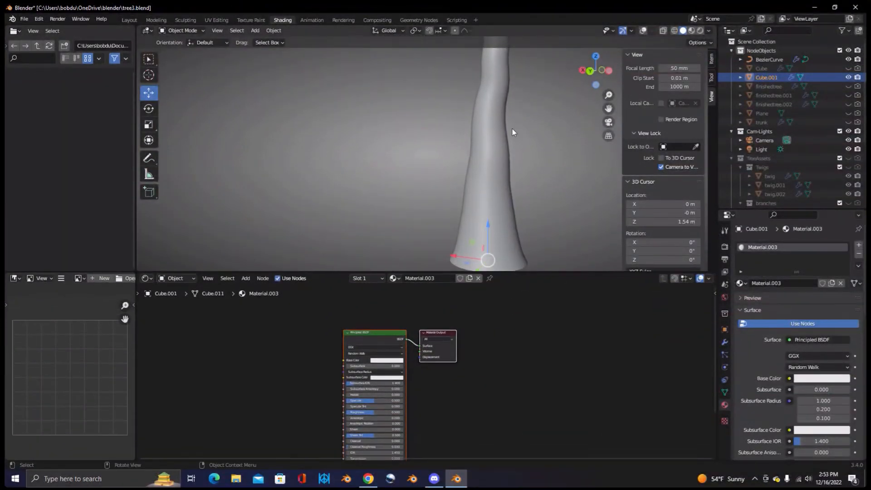
{"action": "scroll", "coordinate": [515, 134], "scroll_direction": "down", "scroll_amount": 5}
{"action": "scroll", "coordinate": [454, 179], "scroll_direction": "up", "scroll_amount": 2}
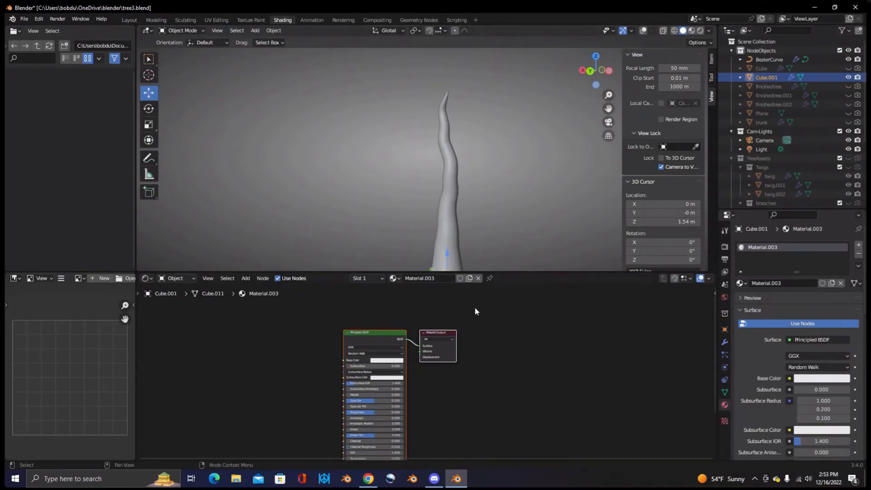
{"action": "middle_click_drag", "start_coordinate": [475, 331], "coordinate": [533, 327]}
- Switch to Discord to check the chat messages and return to Blender
{"action": "key", "text": "alt+Tab"}
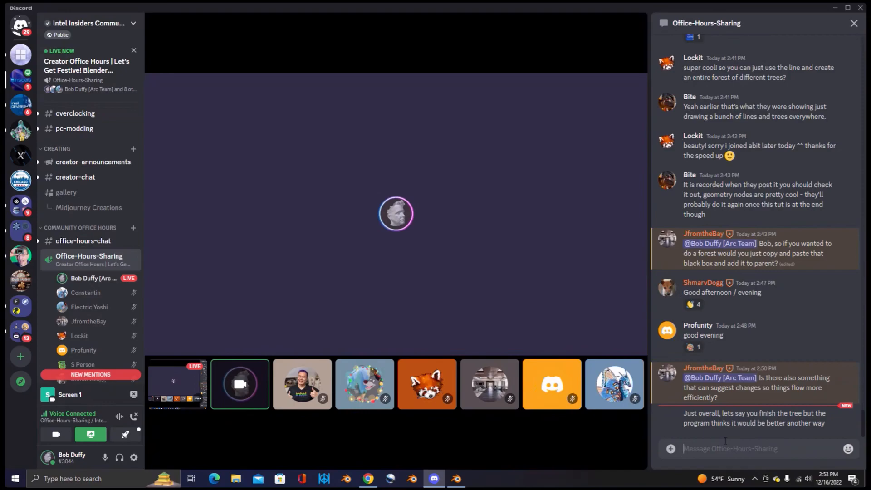
{"action": "key", "text": "alt+Tab"}
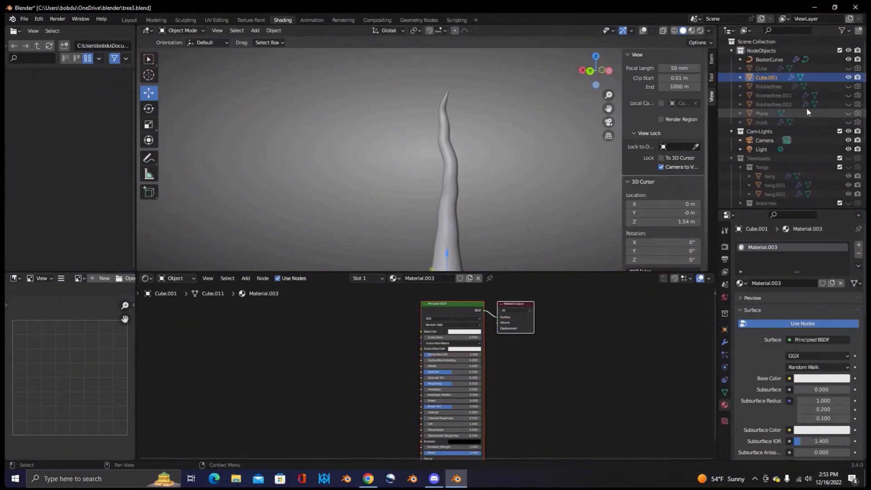
- Hide Cube.001, show finishedtree instead, and return to the Geometry Nodes workspace with the viewport sidebar hidden
{"action": "left_click", "coordinate": [848, 77]}
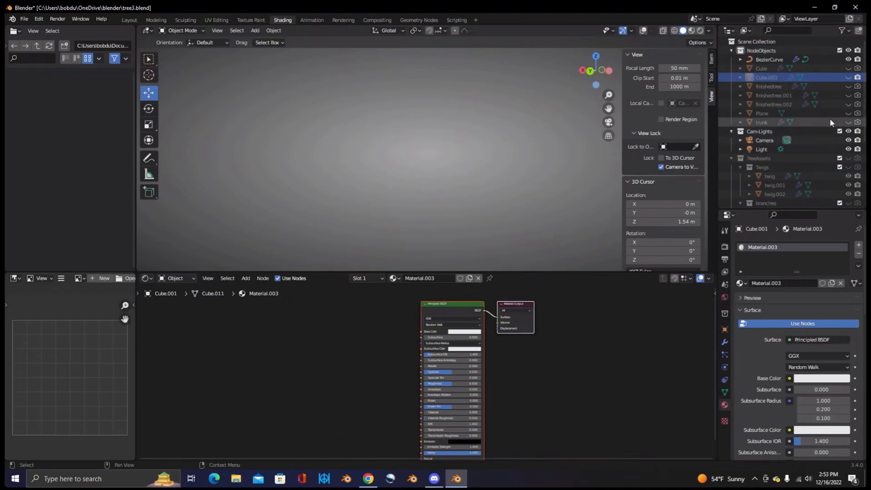
{"action": "left_click", "coordinate": [848, 87]}
{"action": "middle_click_drag", "start_coordinate": [521, 224], "coordinate": [517, 192]}
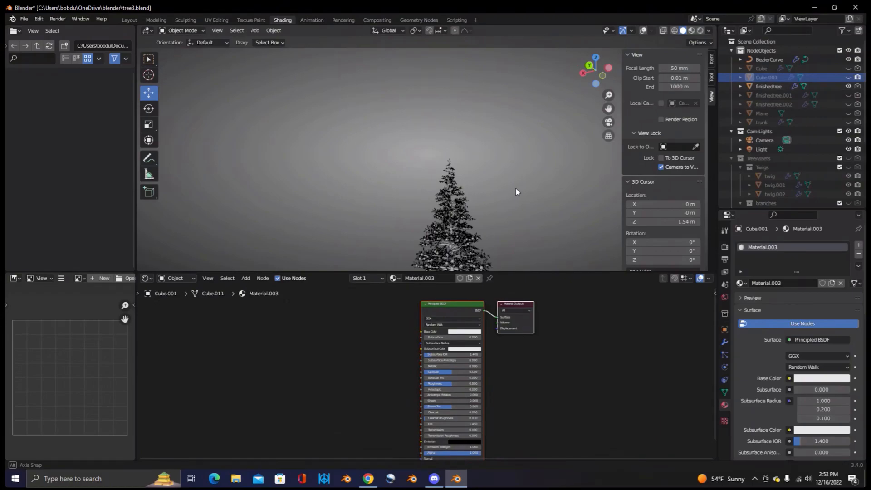
{"action": "scroll", "coordinate": [516, 189], "scroll_direction": "down", "scroll_amount": 2}
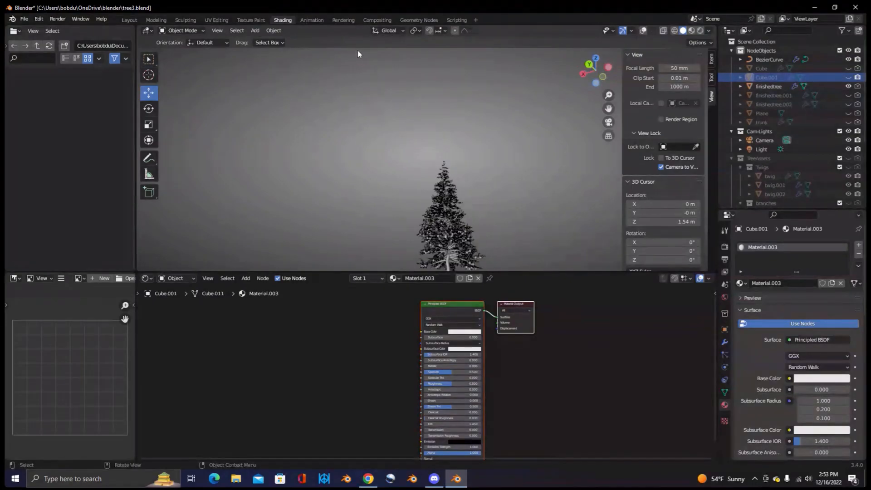
{"action": "left_click", "coordinate": [416, 20]}
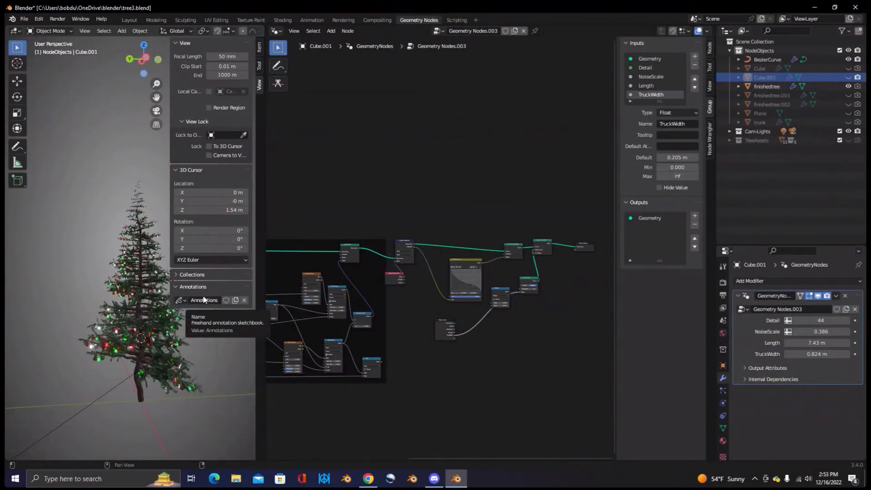
{"action": "key", "text": "n"}
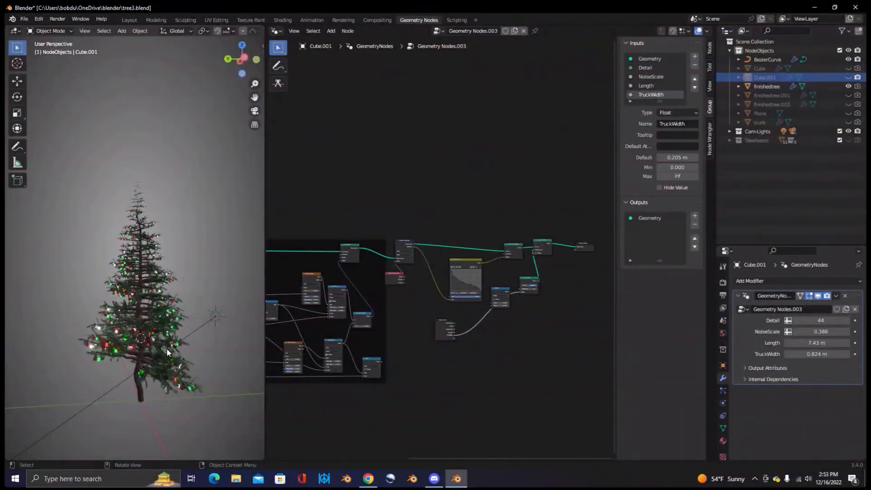
- Examine the finished tree's branches, needles and ornaments up close
{"action": "scroll", "coordinate": [167, 348], "scroll_direction": "up", "scroll_amount": 3}
{"action": "scroll", "coordinate": [167, 348], "scroll_direction": "up", "scroll_amount": 2}
{"action": "scroll", "coordinate": [166, 348], "scroll_direction": "up", "scroll_amount": 2}
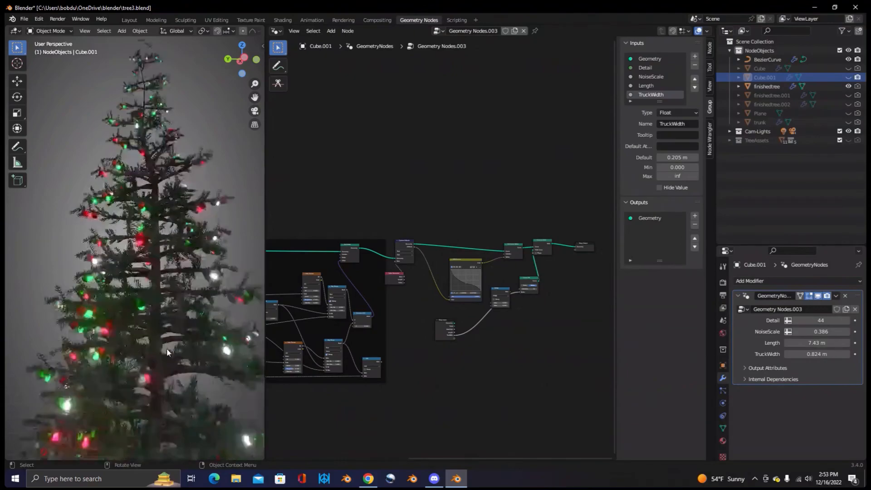
{"action": "scroll", "coordinate": [167, 348], "scroll_direction": "up", "scroll_amount": 2}
{"action": "scroll", "coordinate": [167, 347], "scroll_direction": "up", "scroll_amount": 2}
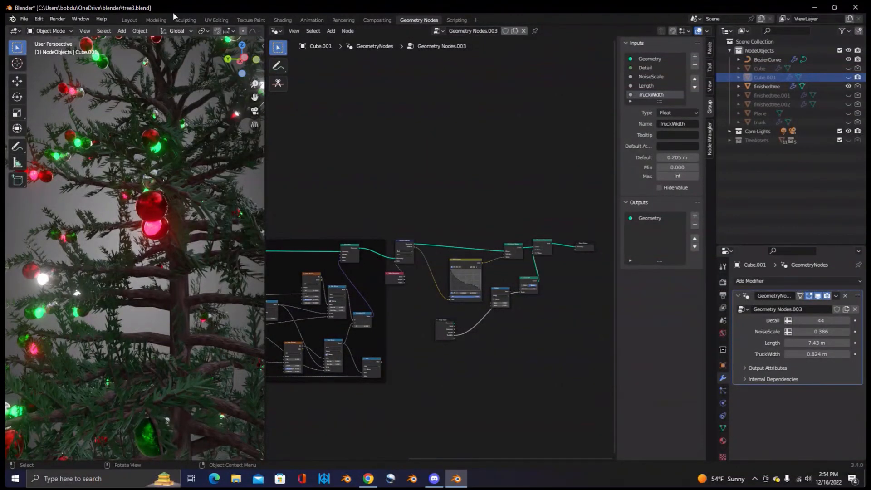
{"action": "scroll", "coordinate": [177, 31], "scroll_direction": "down", "scroll_amount": 5}
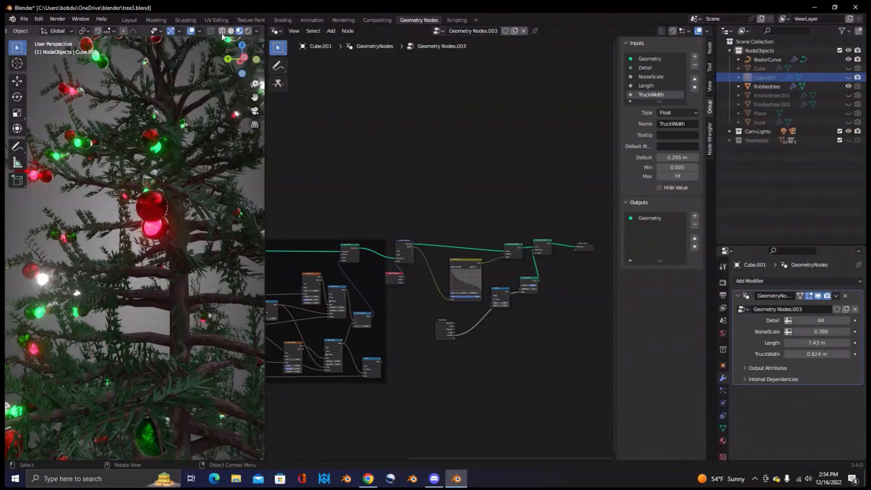
- Display the tree in wireframe and examine where its branches meet the trunk
{"action": "left_click", "coordinate": [221, 31]}
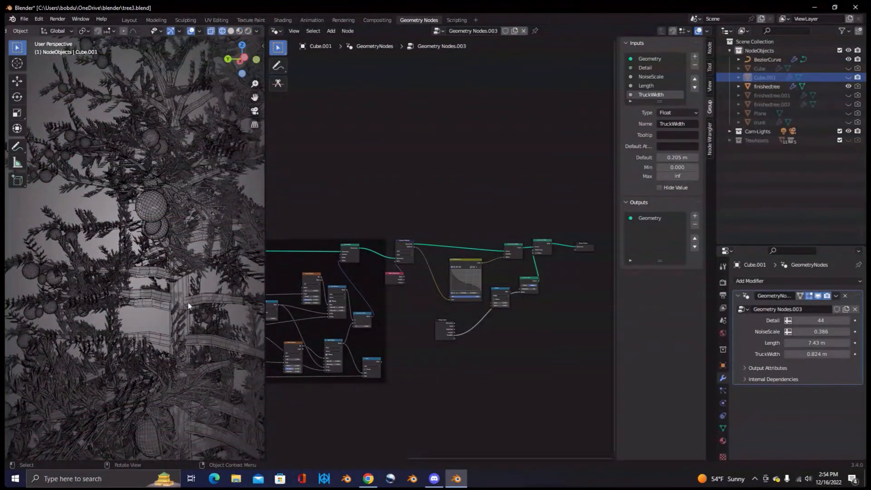
{"action": "scroll", "coordinate": [188, 305], "scroll_direction": "up", "scroll_amount": 3}
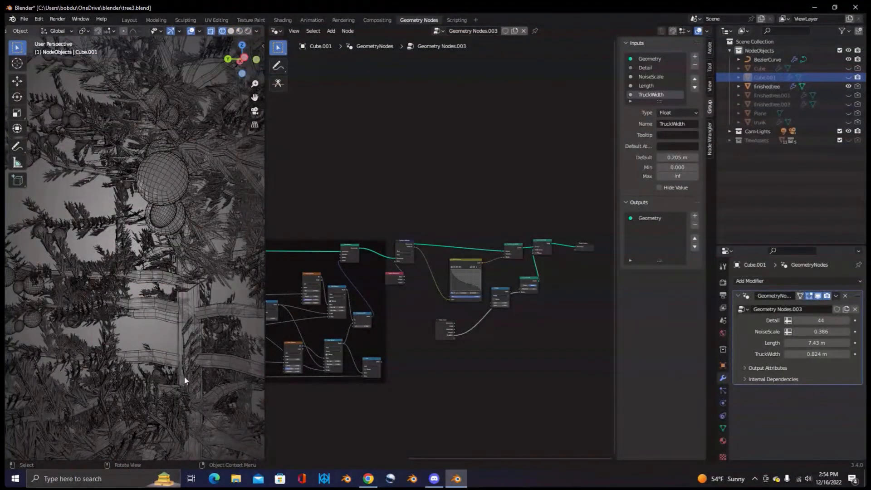
{"action": "scroll", "coordinate": [195, 386], "scroll_direction": "up", "scroll_amount": 3}
{"action": "middle_click_drag", "start_coordinate": [211, 369], "coordinate": [198, 299], "text": "shift"}
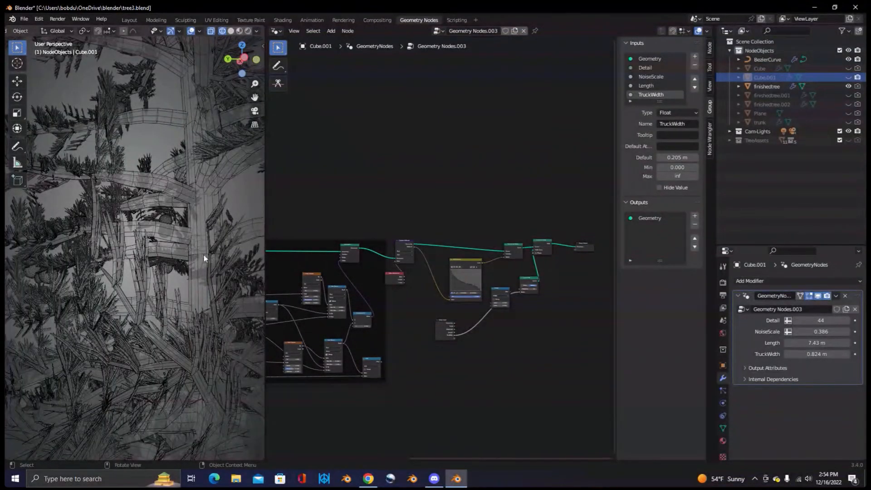
{"action": "scroll", "coordinate": [204, 259], "scroll_direction": "up", "scroll_amount": 2}
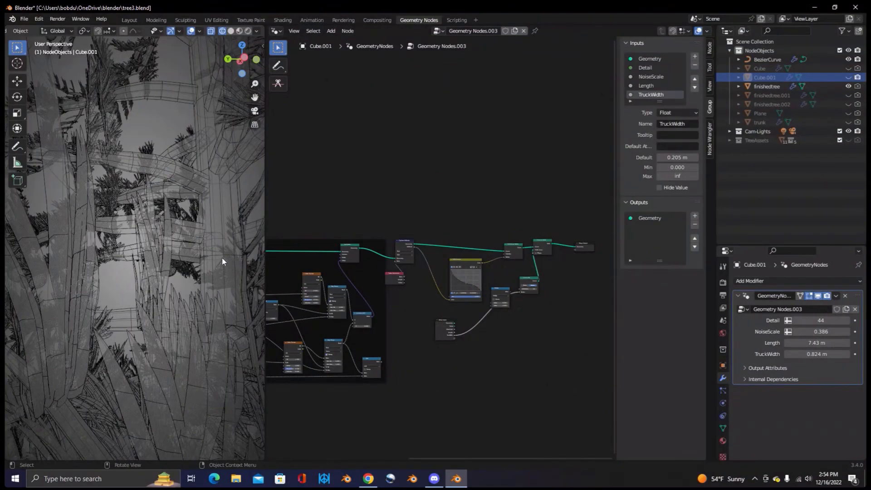
{"action": "mouse_move", "coordinate": [233, 256]}
{"action": "middle_mouse_down"}
{"action": "mouse_move", "coordinate": [244, 256]}
{"action": "mouse_move", "coordinate": [219, 274]}
{"action": "mouse_move", "coordinate": [229, 282]}
{"action": "mouse_move", "coordinate": [249, 273]}
{"action": "mouse_move", "coordinate": [241, 271]}
{"action": "middle_mouse_up"}
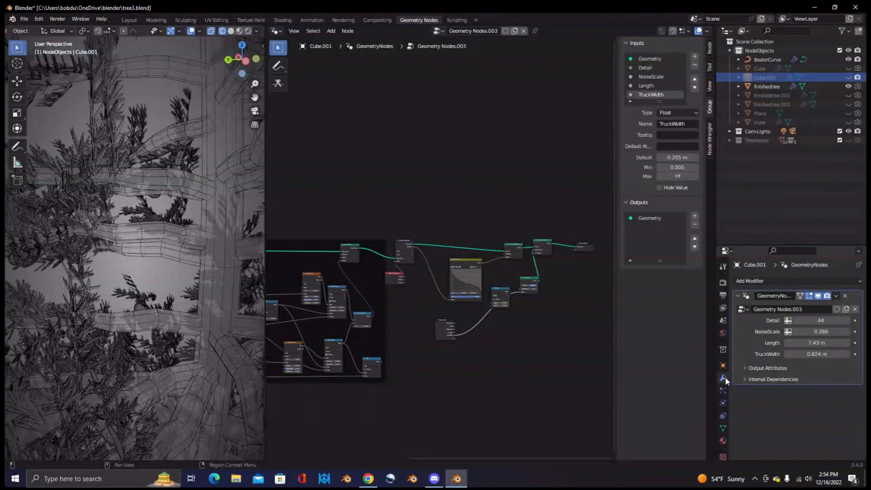
- Make finishedtree active to display its TreeGen nodes, deselect it, and inspect its wireframe trunk and branches
{"action": "left_click", "coordinate": [208, 298]}
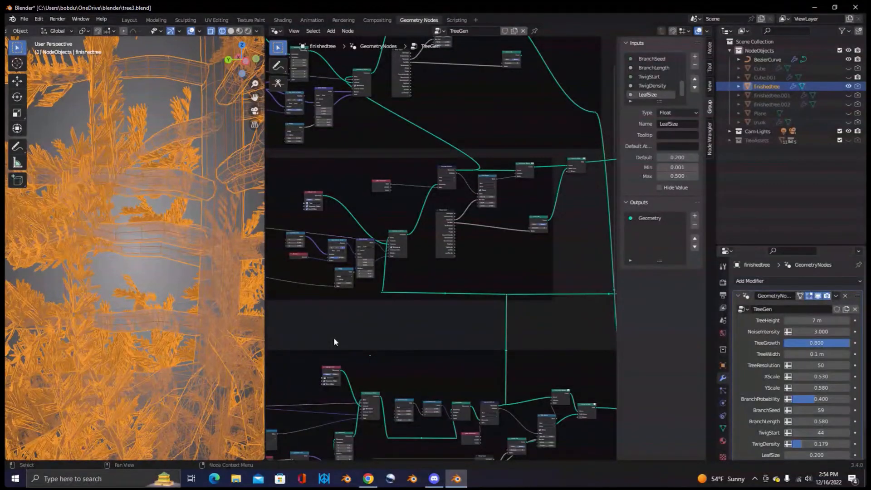
{"action": "left_click", "coordinate": [170, 281]}
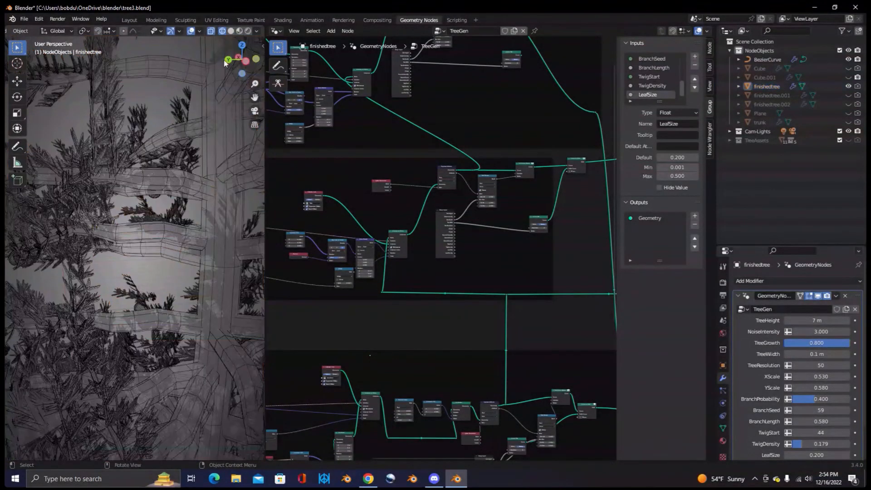
{"action": "middle_click_drag", "start_coordinate": [256, 249], "coordinate": [222, 341]}
{"action": "scroll", "coordinate": [200, 216], "scroll_direction": "down", "scroll_amount": 7}
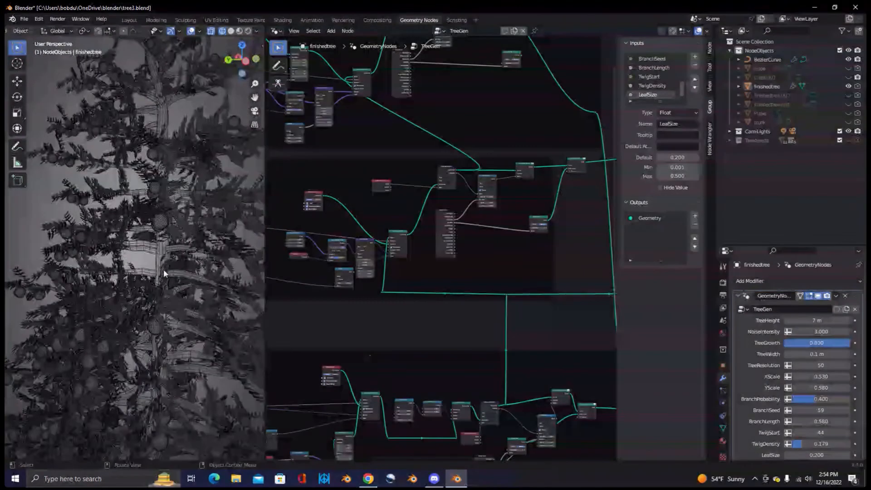
{"action": "scroll", "coordinate": [163, 282], "scroll_direction": "down", "scroll_amount": 3}
{"action": "scroll", "coordinate": [162, 301], "scroll_direction": "up", "scroll_amount": 3}
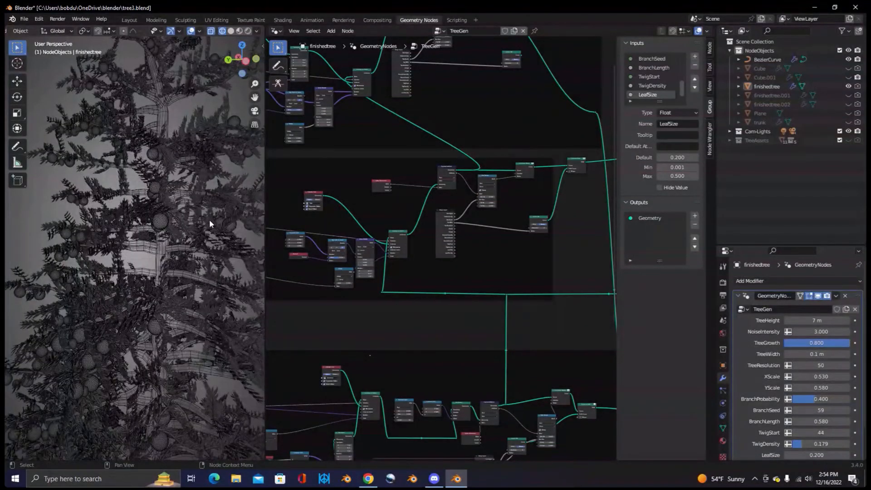
{"action": "scroll", "coordinate": [176, 276], "scroll_direction": "up", "scroll_amount": 5}
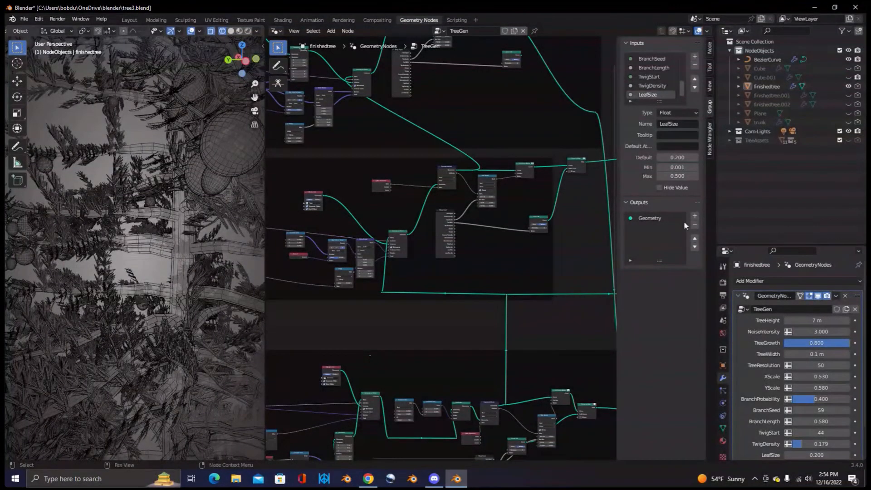
- Hide finishedtree, show finishedtree.001 instead, and examine the branch joints on its wireframe trunk
{"action": "left_click", "coordinate": [849, 86]}
{"action": "left_click", "coordinate": [848, 95]}
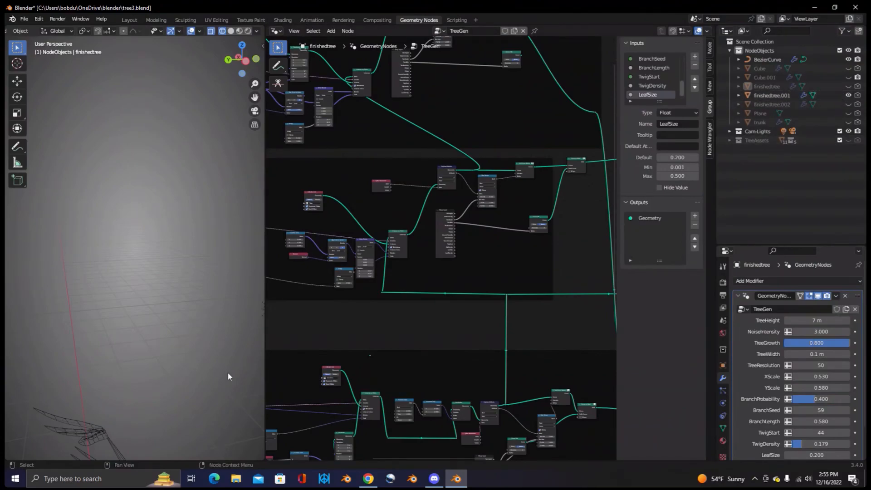
{"action": "scroll", "coordinate": [147, 380], "scroll_direction": "down", "scroll_amount": 10}
{"action": "scroll", "coordinate": [150, 379], "scroll_direction": "up", "scroll_amount": 6}
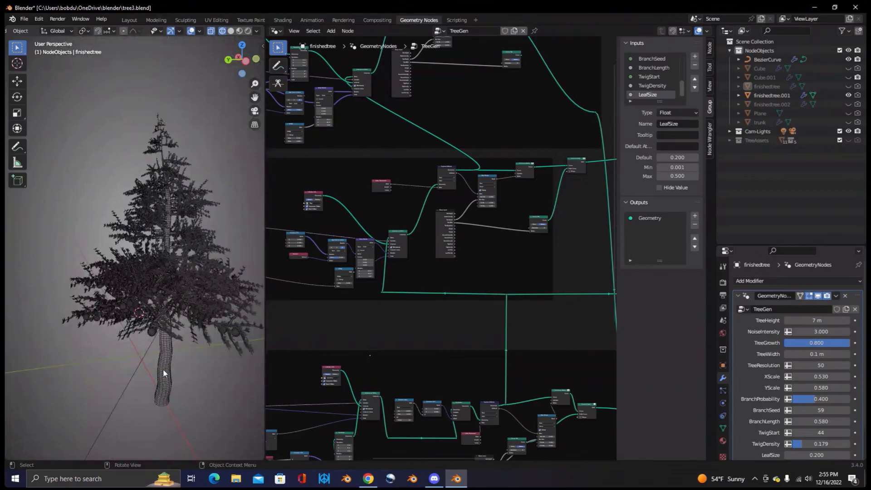
{"action": "middle_click_drag", "start_coordinate": [197, 363], "coordinate": [162, 319], "text": "shift"}
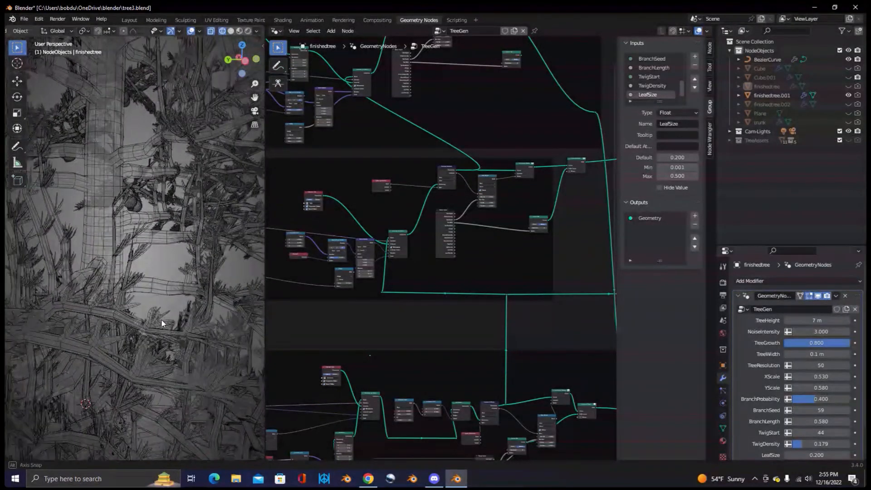
{"action": "scroll", "coordinate": [155, 298], "scroll_direction": "up", "scroll_amount": 5}
{"action": "scroll", "coordinate": [159, 295], "scroll_direction": "down", "scroll_amount": 6}
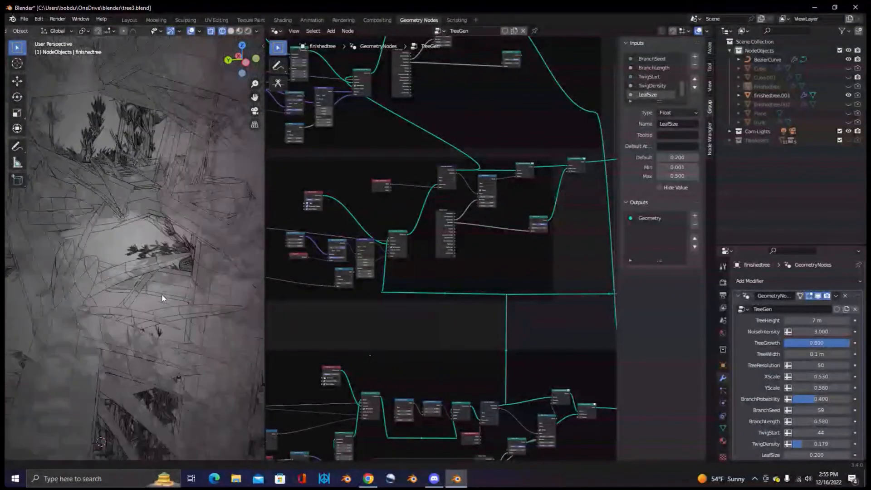
{"action": "scroll", "coordinate": [175, 307], "scroll_direction": "up", "scroll_amount": 4}
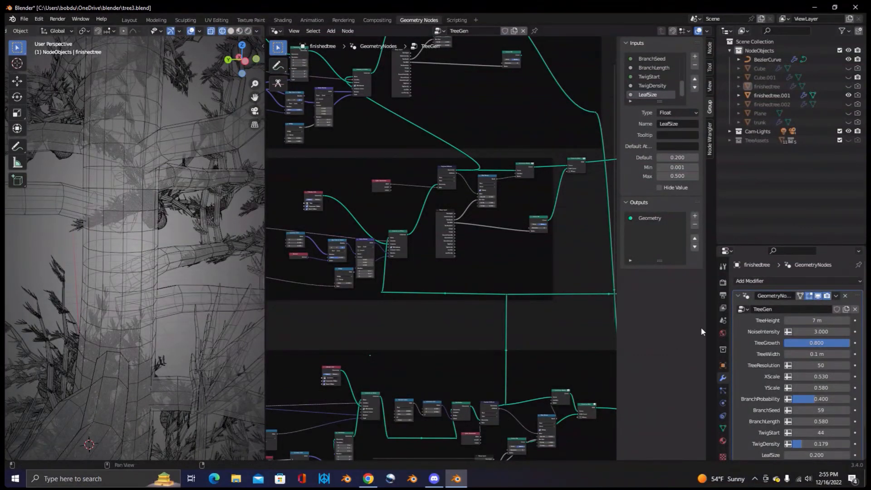
- Set BranchProbability to 0.555 on finishedtree and to 1.000 on finishedtree.001, and check the branches along the trunk
{"action": "scroll", "coordinate": [805, 403], "scroll_direction": "down", "scroll_amount": 1}
{"action": "left_click_drag", "start_coordinate": [819, 382], "coordinate": [831, 381]}
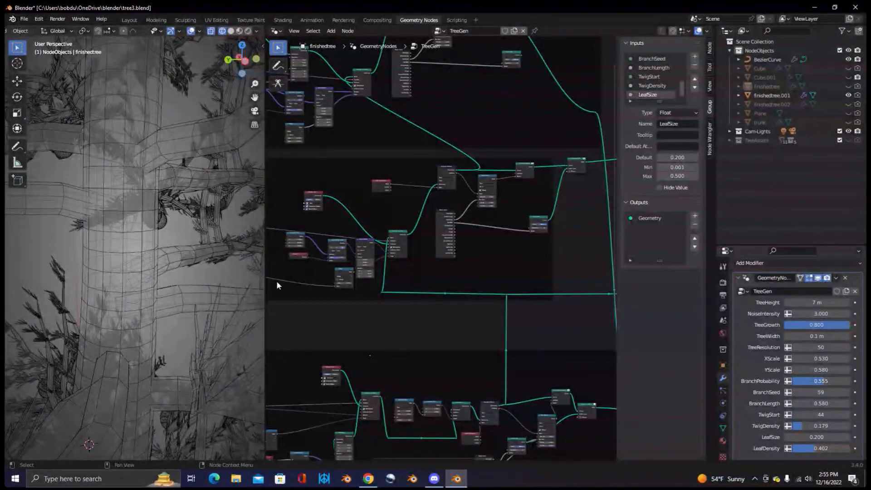
{"action": "left_click", "coordinate": [115, 243]}
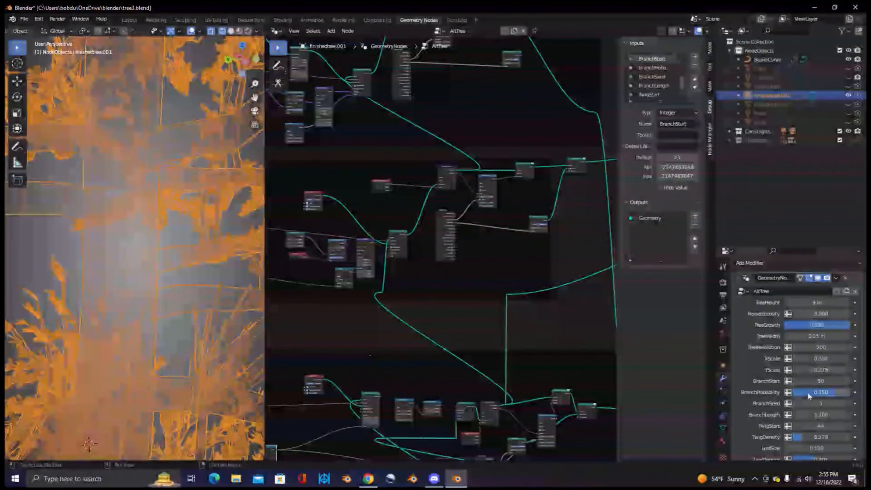
{"action": "left_click", "coordinate": [191, 31]}
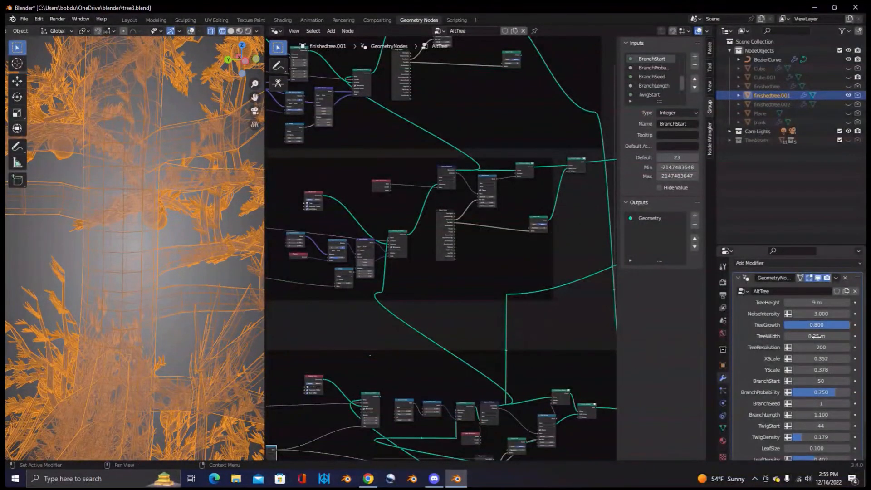
{"action": "left_click_drag", "start_coordinate": [836, 392], "coordinate": [849, 392]}
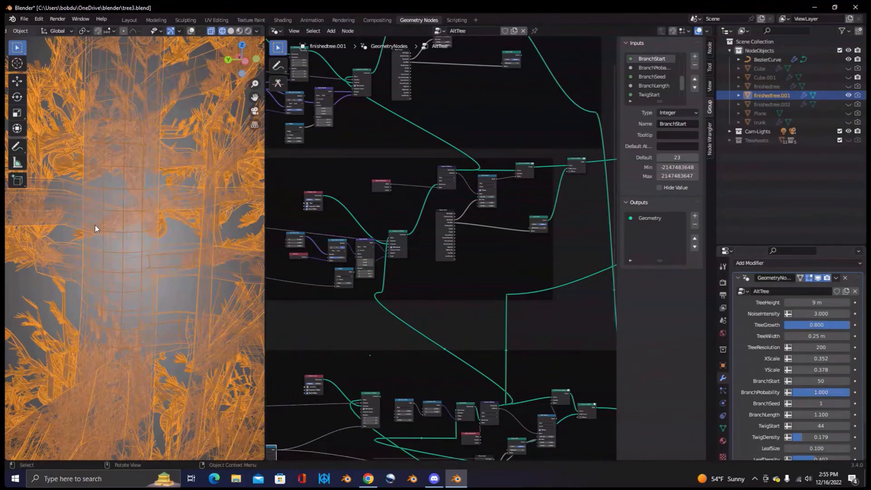
{"action": "scroll", "coordinate": [112, 237], "scroll_direction": "up", "scroll_amount": 2}
{"action": "scroll", "coordinate": [111, 236], "scroll_direction": "down", "scroll_amount": 5}
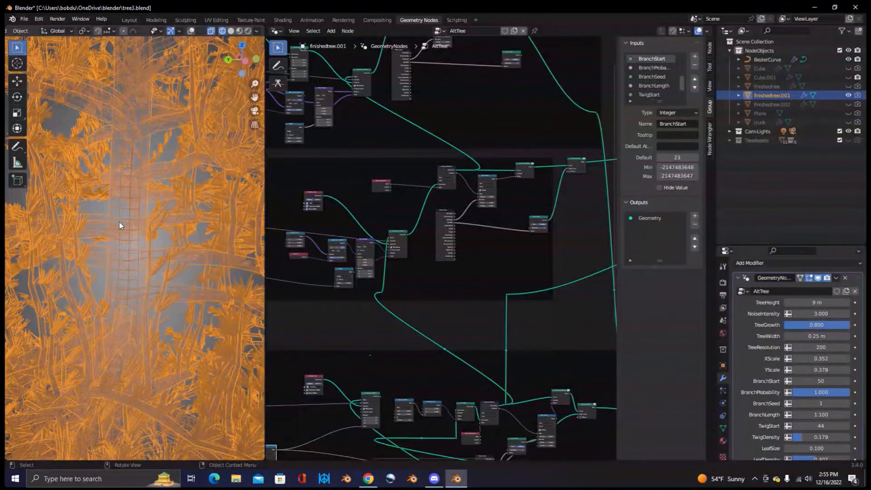
- Set BranchProbability to 0.775 on finishedtree.001 and inspect the wireframe branches from close up and across the whole tree
{"action": "scroll", "coordinate": [149, 181], "scroll_direction": "down", "scroll_amount": 3}
{"action": "scroll", "coordinate": [149, 181], "scroll_direction": "up", "scroll_amount": 3}
{"action": "left_click_drag", "start_coordinate": [821, 392], "coordinate": [806, 392]}
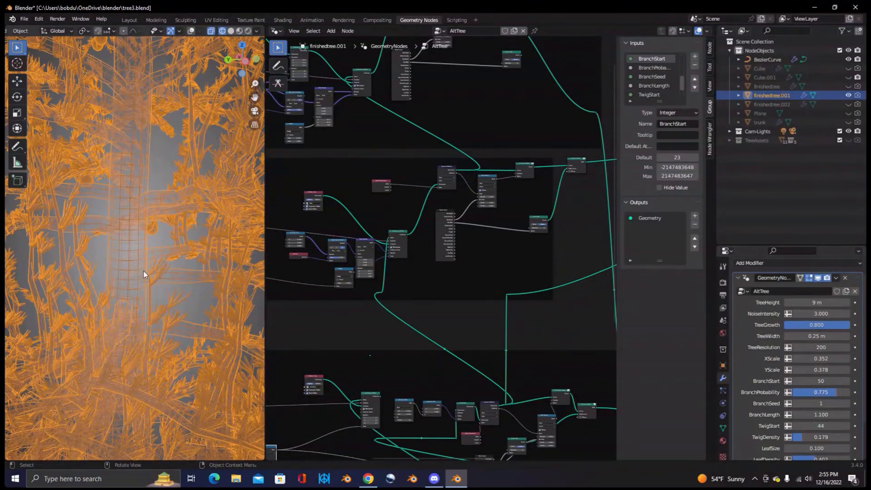
{"action": "scroll", "coordinate": [149, 271], "scroll_direction": "down", "scroll_amount": 8}
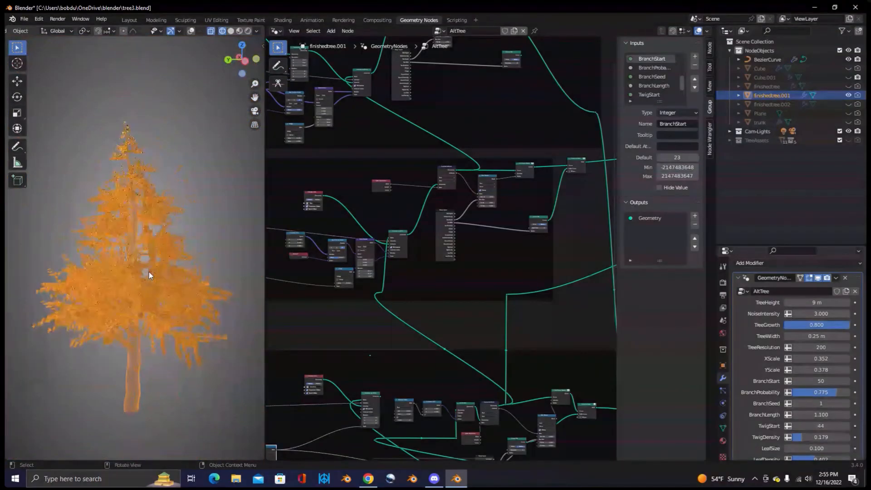
{"action": "scroll", "coordinate": [149, 271], "scroll_direction": "up", "scroll_amount": 5}
{"action": "scroll", "coordinate": [146, 274], "scroll_direction": "down", "scroll_amount": 4}
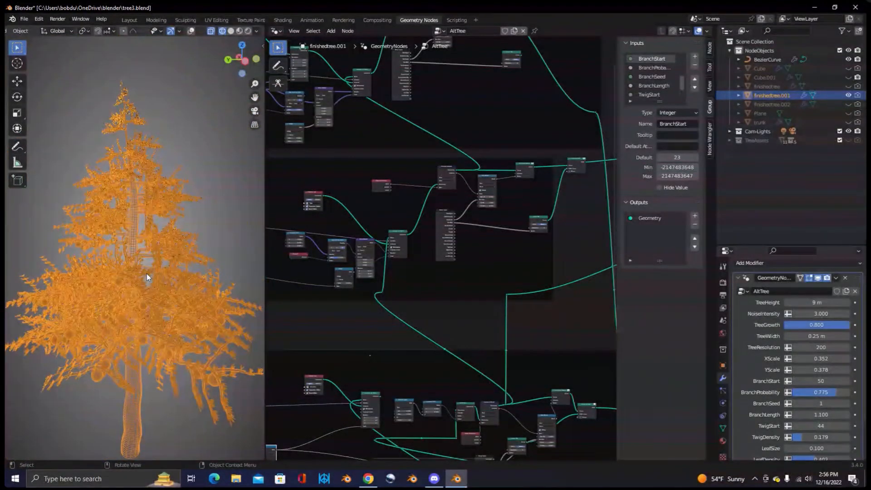
{"action": "middle_click_drag", "start_coordinate": [141, 276], "coordinate": [124, 270]}
{"action": "scroll", "coordinate": [110, 266], "scroll_direction": "up", "scroll_amount": 5}
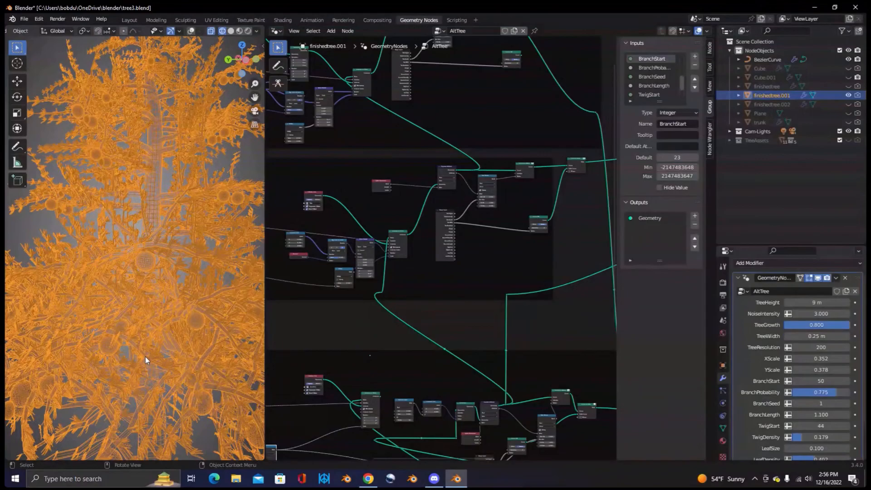
{"action": "key", "text": "XF86AudioLowerVolume"}
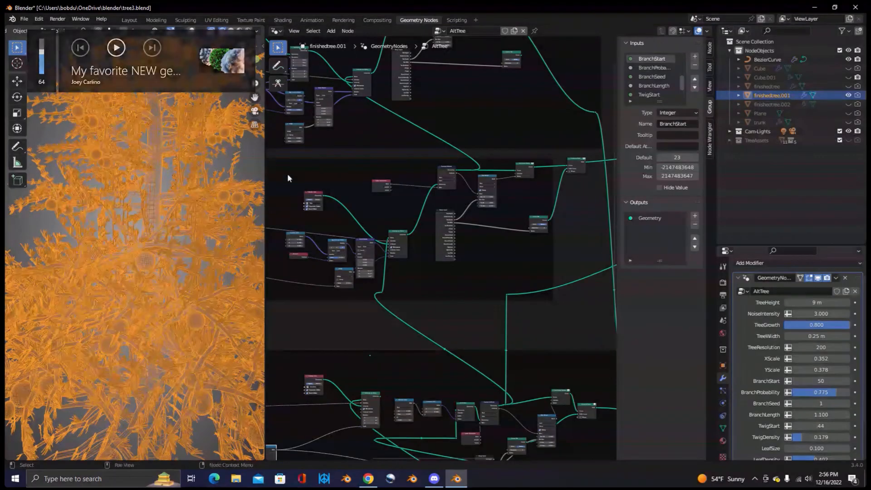
{"action": "left_click", "coordinate": [849, 95]}
{"action": "left_click", "coordinate": [849, 105]}
{"action": "left_click", "coordinate": [782, 105]}
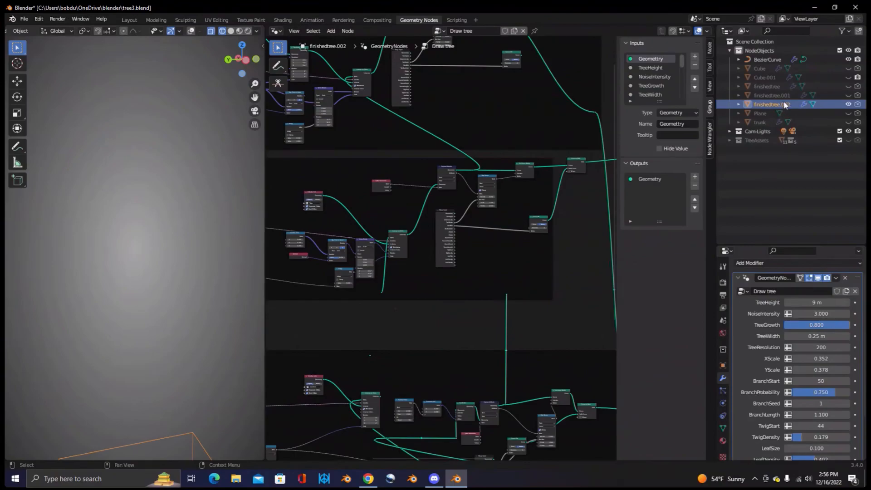
{"action": "scroll", "coordinate": [204, 194], "scroll_direction": "down", "scroll_amount": 5}
{"action": "left_click", "coordinate": [849, 105]}
{"action": "left_click", "coordinate": [778, 95]}
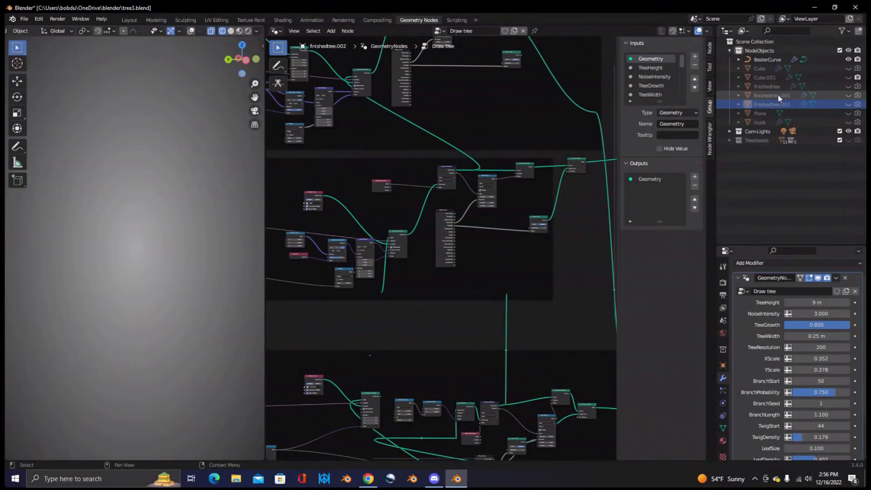
{"action": "left_click", "coordinate": [848, 96]}
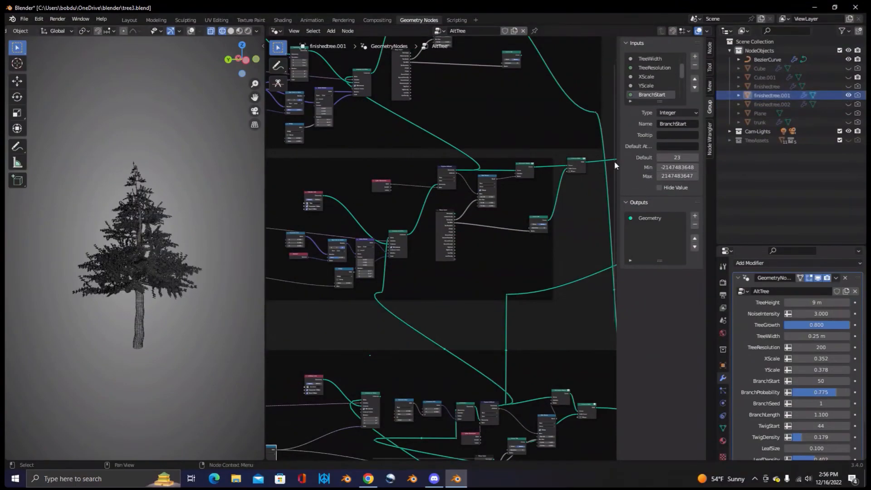
- Show finishedtree alongside finishedtree.001, compare the two wireframe trees from another side, and select finishedtree.001
{"action": "left_click", "coordinate": [848, 87]}
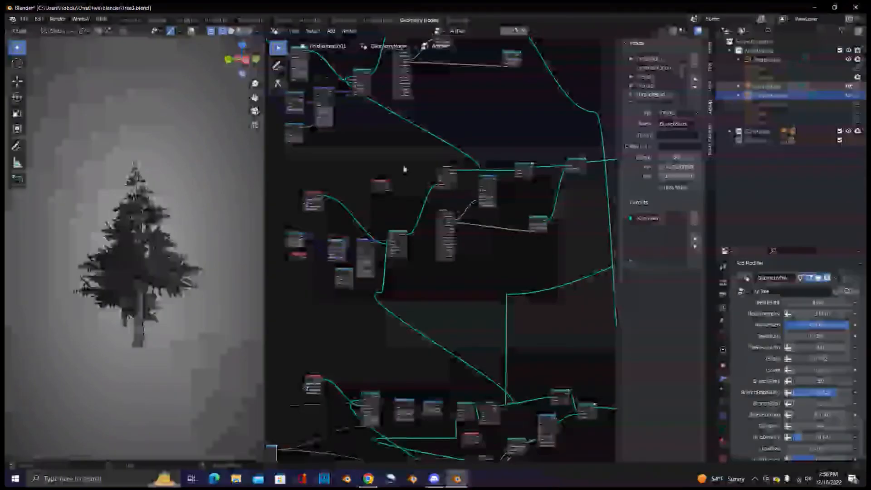
{"action": "middle_click_drag", "start_coordinate": [117, 316], "coordinate": [191, 304]}
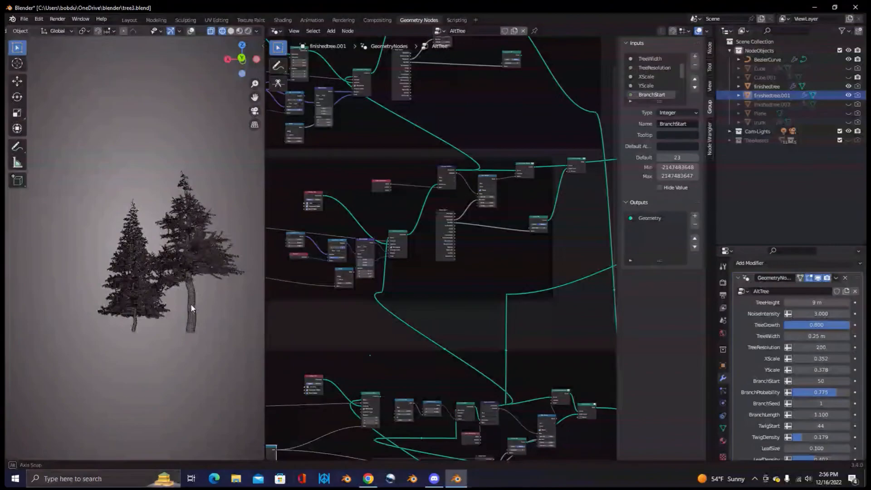
{"action": "scroll", "coordinate": [190, 303], "scroll_direction": "up", "scroll_amount": 1}
{"action": "scroll", "coordinate": [190, 302], "scroll_direction": "up", "scroll_amount": 2}
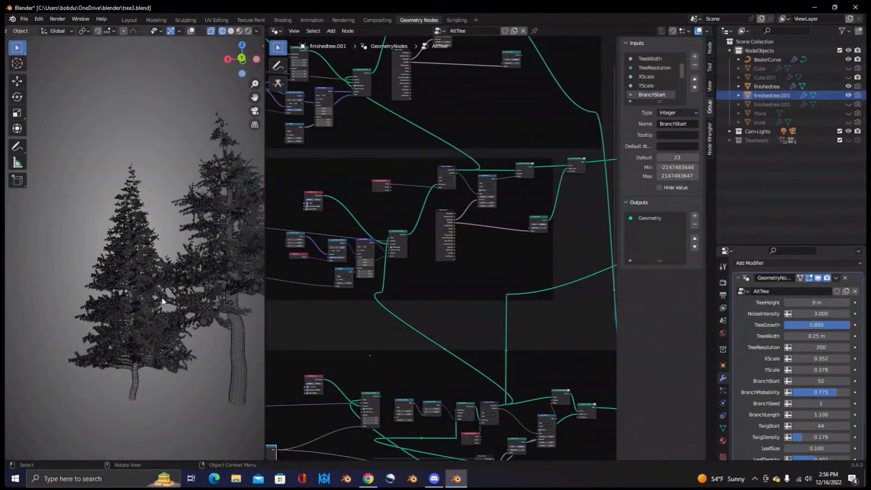
{"action": "middle_click_drag", "start_coordinate": [162, 298], "coordinate": [143, 298], "text": "shift"}
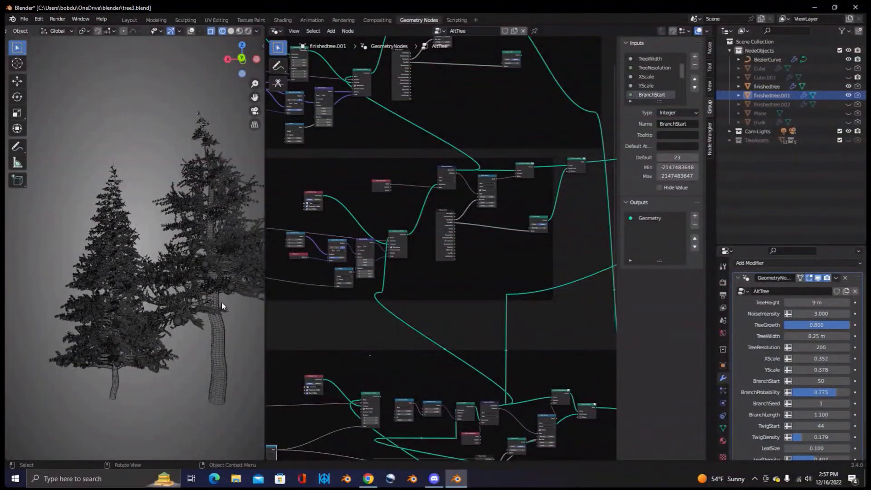
{"action": "scroll", "coordinate": [221, 301], "scroll_direction": "down", "scroll_amount": 5}
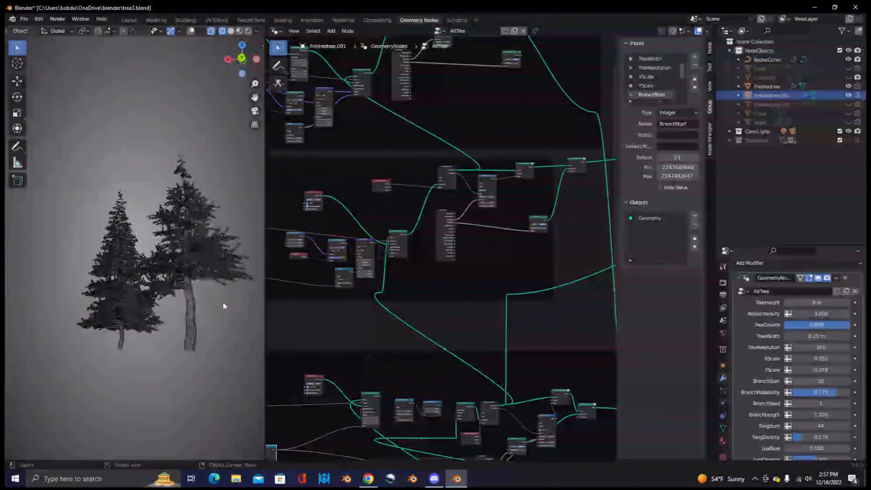
{"action": "scroll", "coordinate": [167, 298], "scroll_direction": "up", "scroll_amount": 5}
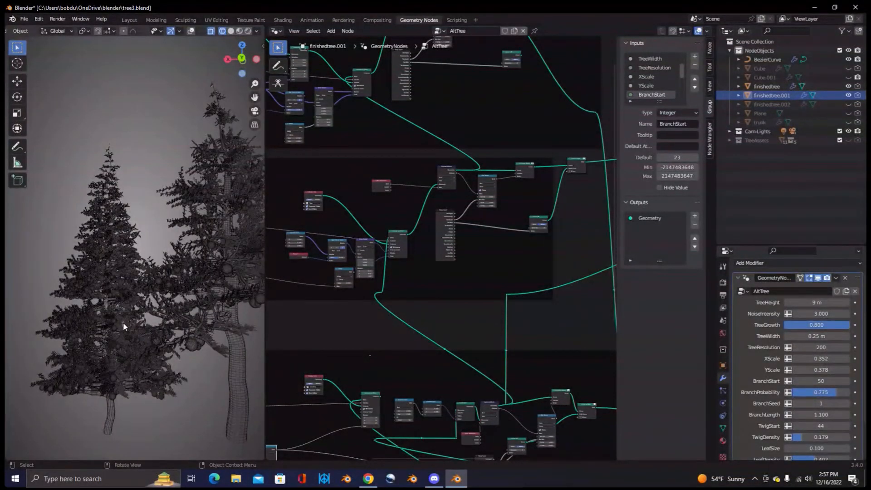
{"action": "left_click", "coordinate": [159, 314]}
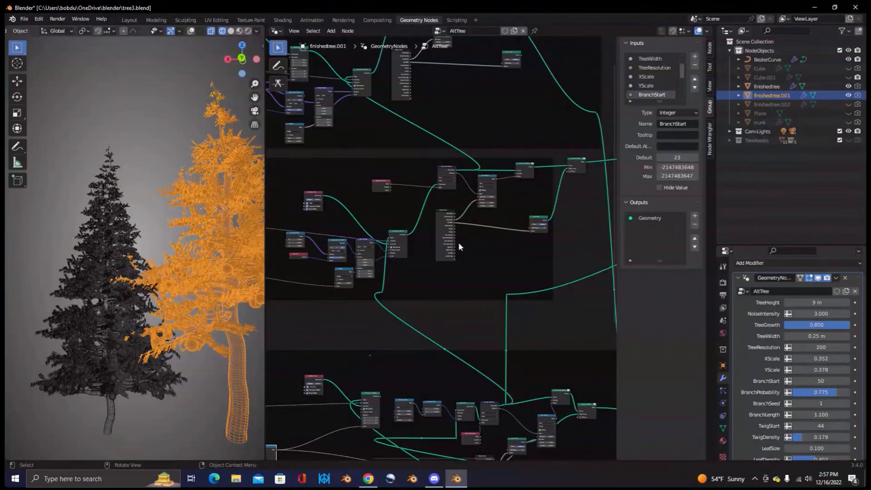
- Hide finishedtree and finishedtree.001, and show the Cube.001 trunk in wireframe instead
{"action": "left_click", "coordinate": [848, 86]}
{"action": "left_click", "coordinate": [849, 96]}
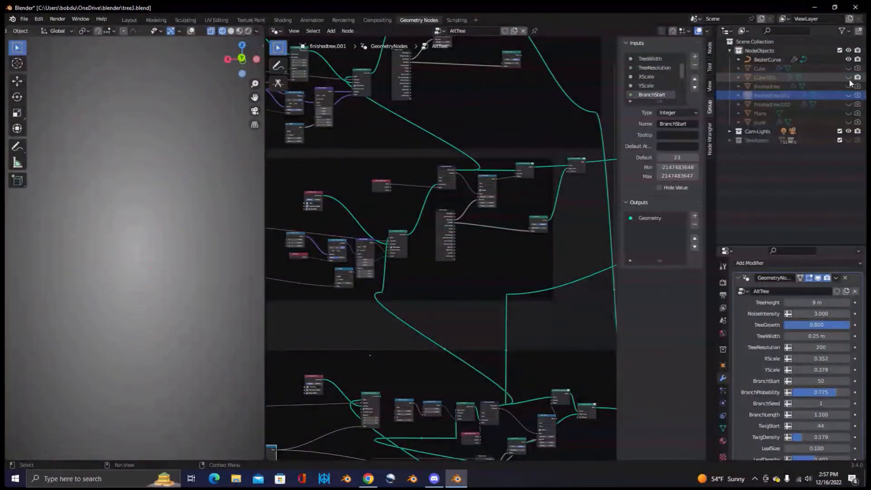
{"action": "left_click", "coordinate": [848, 77]}
{"action": "scroll", "coordinate": [160, 260], "scroll_direction": "down", "scroll_amount": 3}
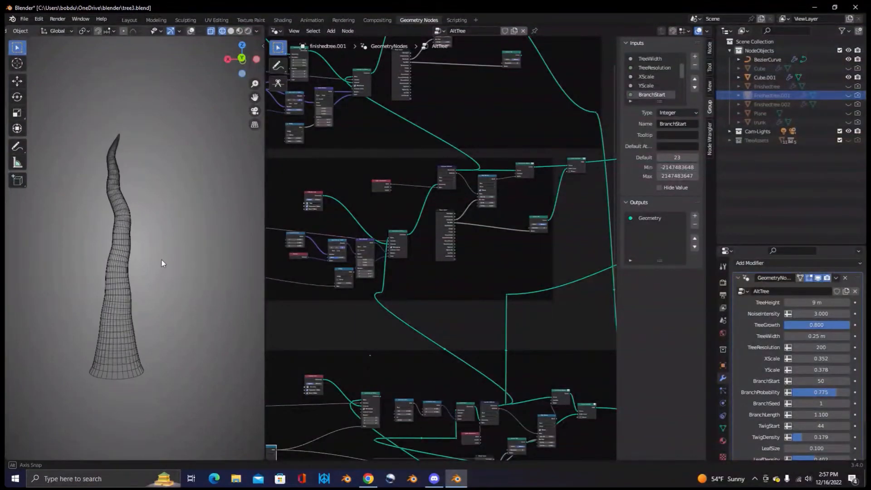
{"action": "middle_click_drag", "start_coordinate": [160, 261], "coordinate": [219, 268]}
- Switch to Discord to check the Office-Hours-Sharing chat, return to Blender, and view the trunk from another side
{"action": "key", "text": "alt+Tab"}
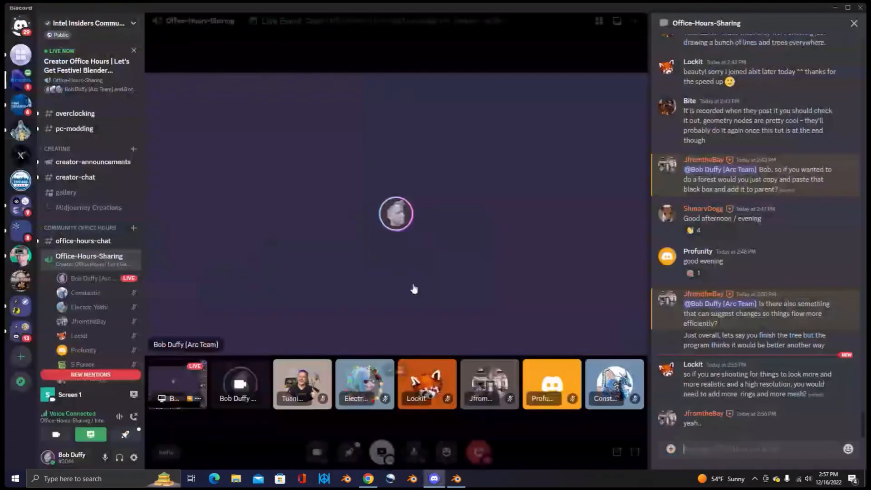
{"action": "key", "text": "alt+Tab"}
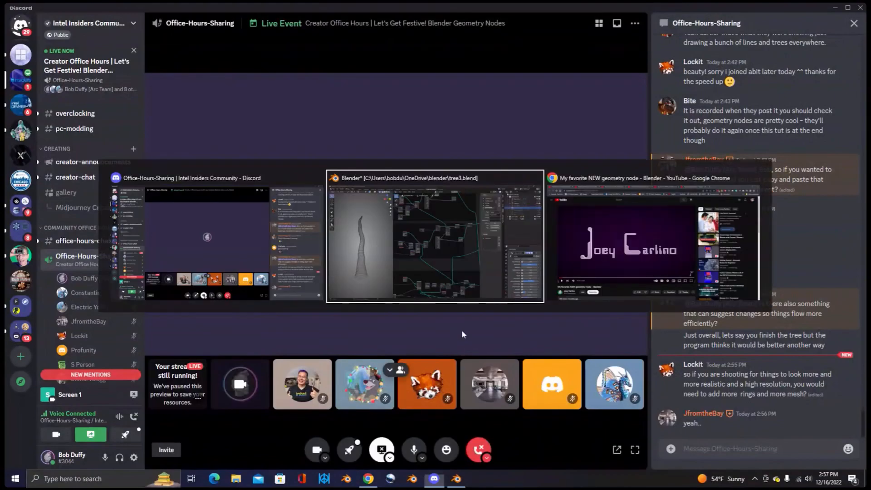
{"action": "middle_click_drag", "start_coordinate": [246, 222], "coordinate": [214, 211]}
- Expand the TreeAssets collection and select the Collection Info node in the AltTree graph that references the branches collection
{"action": "scroll", "coordinate": [503, 274], "scroll_direction": "down", "scroll_amount": 6}
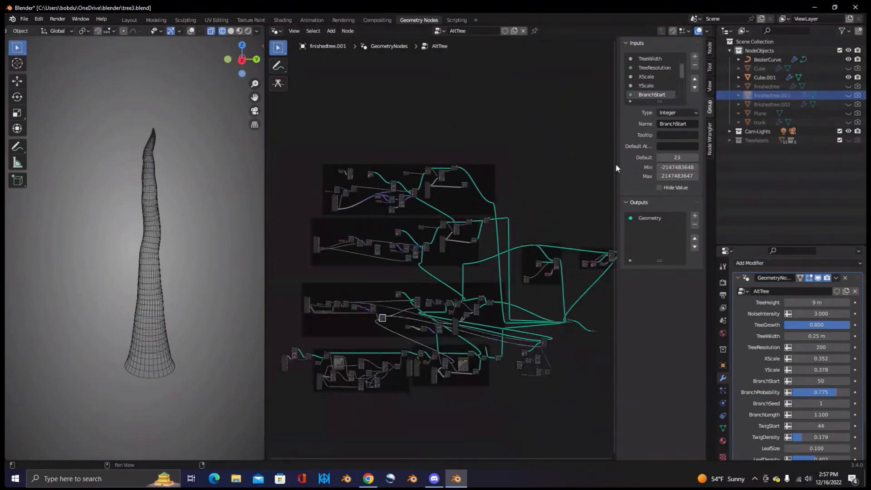
{"action": "scroll", "coordinate": [421, 341], "scroll_direction": "up", "scroll_amount": 5}
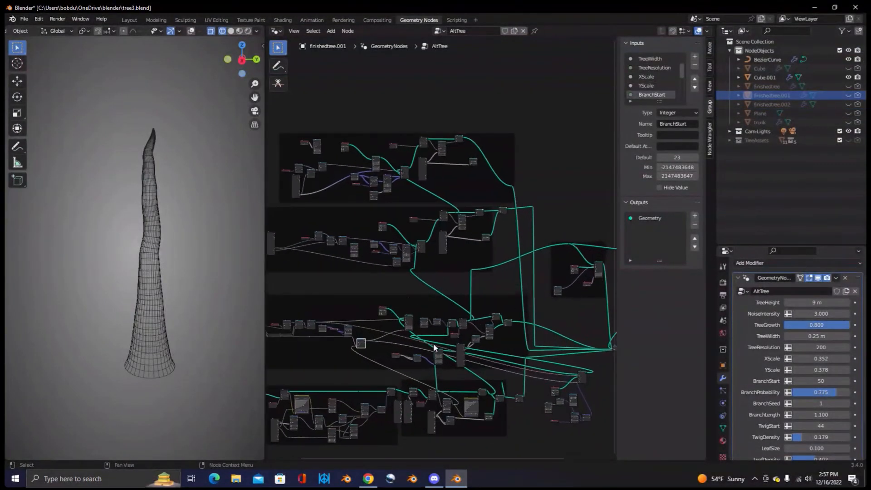
{"action": "scroll", "coordinate": [463, 297], "scroll_direction": "up", "scroll_amount": 3}
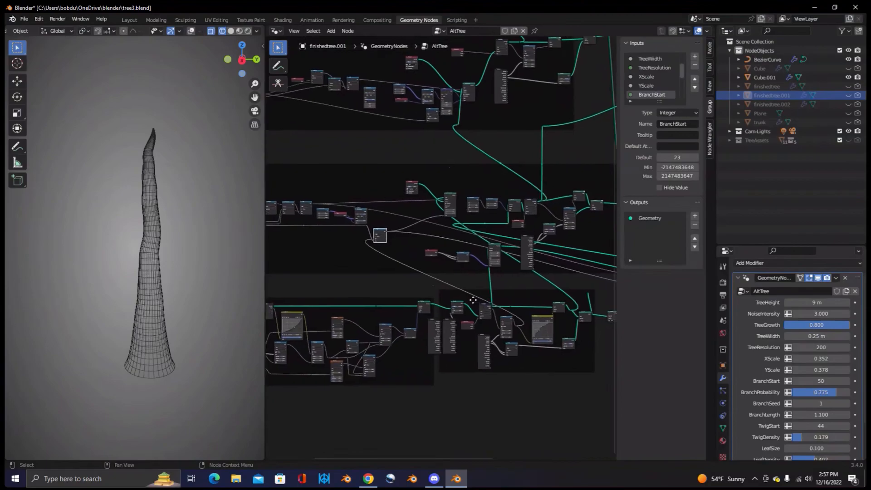
{"action": "middle_click_drag", "start_coordinate": [470, 309], "coordinate": [495, 317]}
{"action": "middle_click_drag", "start_coordinate": [424, 303], "coordinate": [460, 290]}
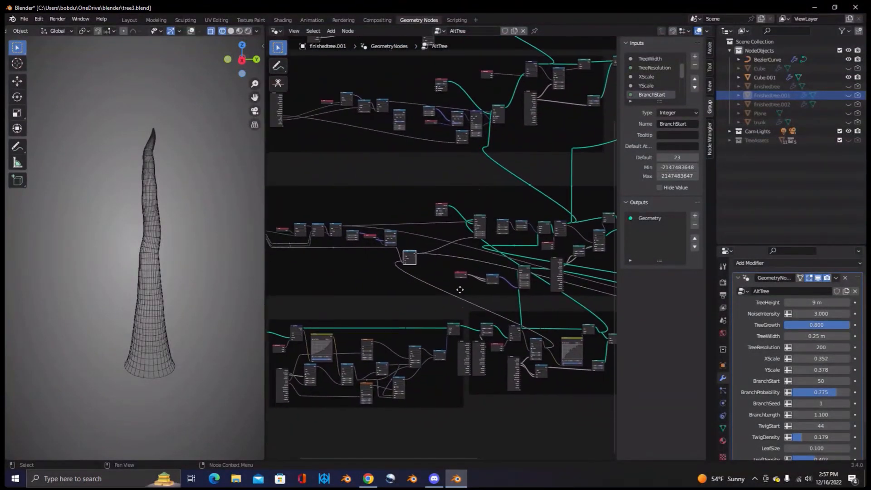
{"action": "left_click", "coordinate": [730, 140]}
{"action": "scroll", "coordinate": [779, 195], "scroll_direction": "down", "scroll_amount": 2}
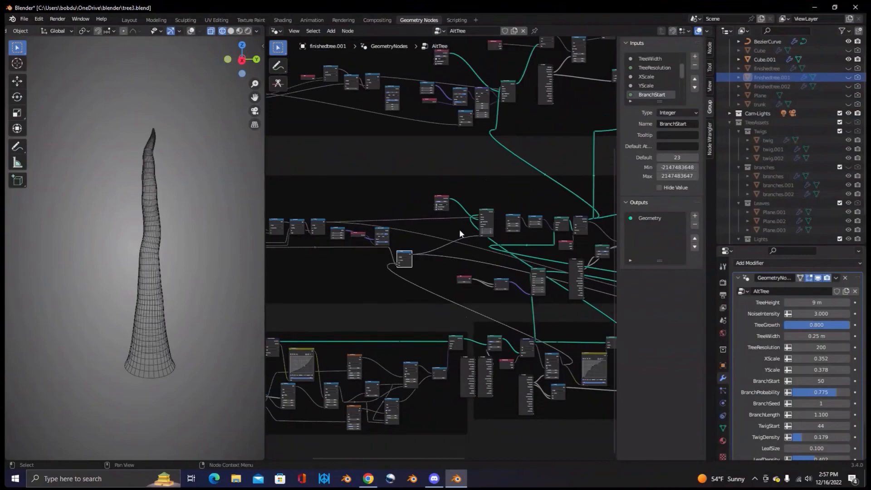
{"action": "scroll", "coordinate": [459, 231], "scroll_direction": "up", "scroll_amount": 4}
{"action": "scroll", "coordinate": [459, 230], "scroll_direction": "up", "scroll_amount": 5}
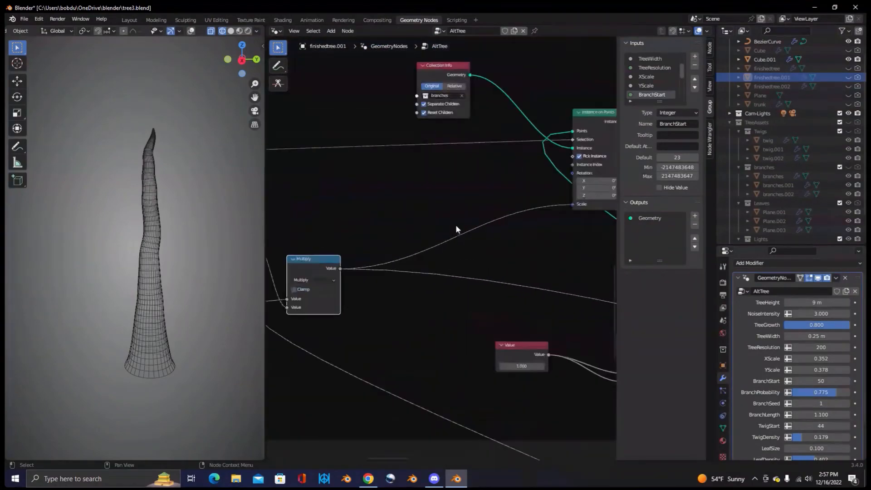
{"action": "middle_click_drag", "start_coordinate": [453, 184], "coordinate": [429, 352]}
{"action": "left_click", "coordinate": [430, 148]}
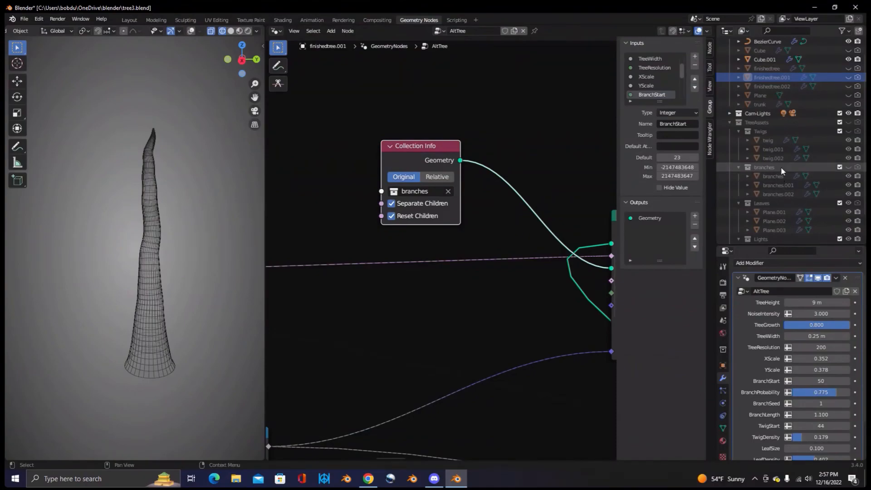
- Make the TreeAssets collection visible with its branches collection, and hide its Leaves and Lights collections
{"action": "left_click", "coordinate": [848, 167]}
{"action": "left_click", "coordinate": [848, 168]}
{"action": "left_click", "coordinate": [850, 184]}
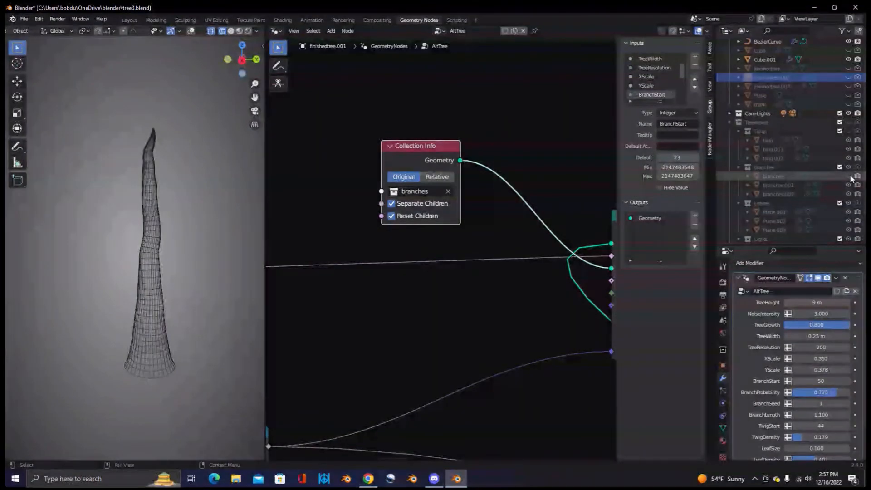
{"action": "left_click", "coordinate": [850, 176]}
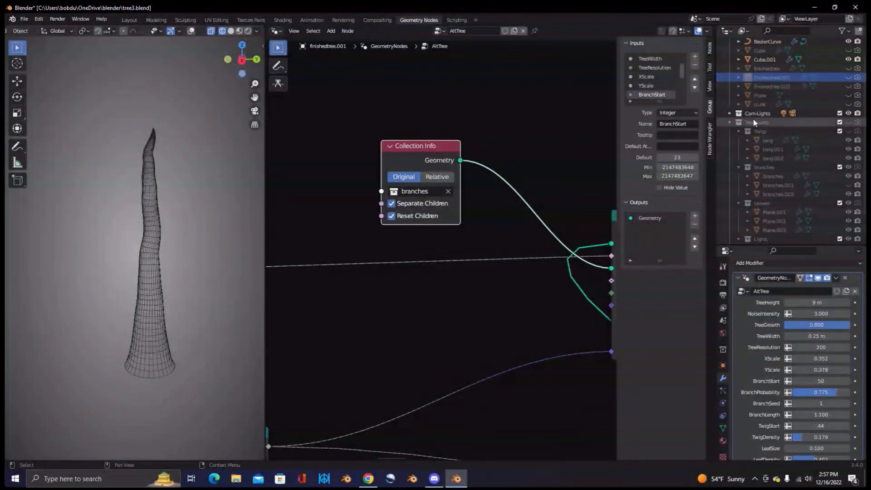
{"action": "left_click", "coordinate": [849, 122]}
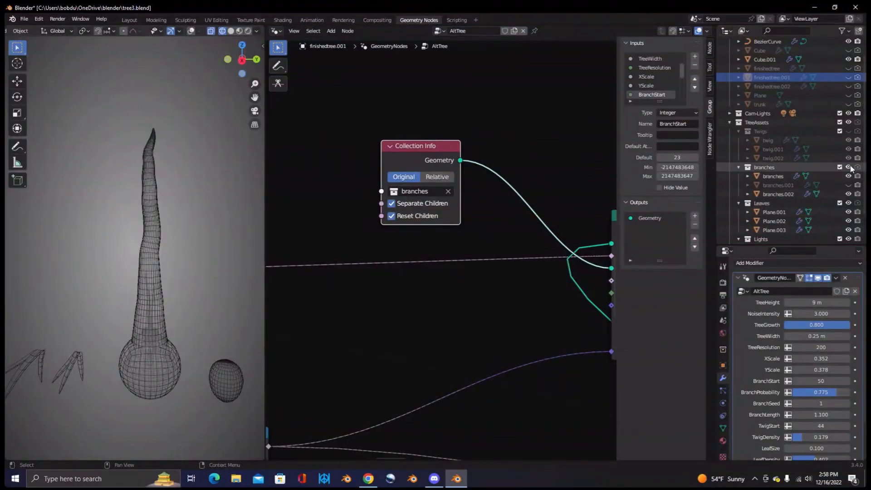
{"action": "left_click", "coordinate": [848, 203]}
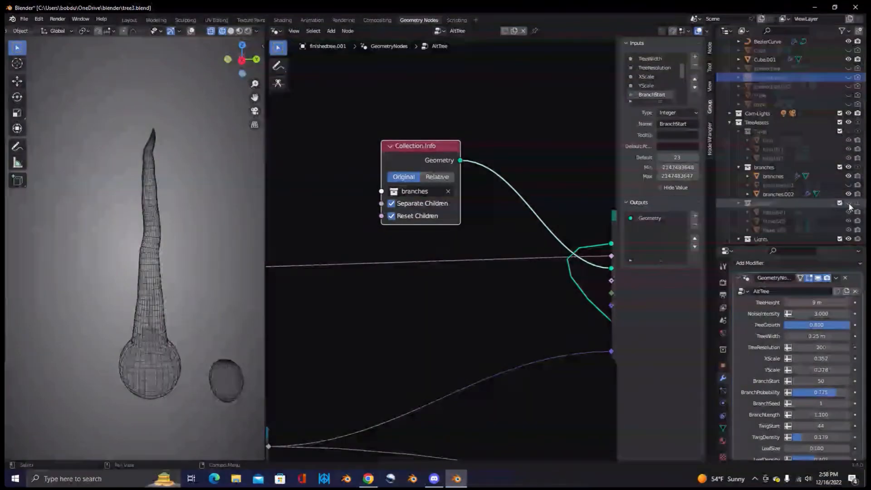
{"action": "left_click", "coordinate": [849, 239]}
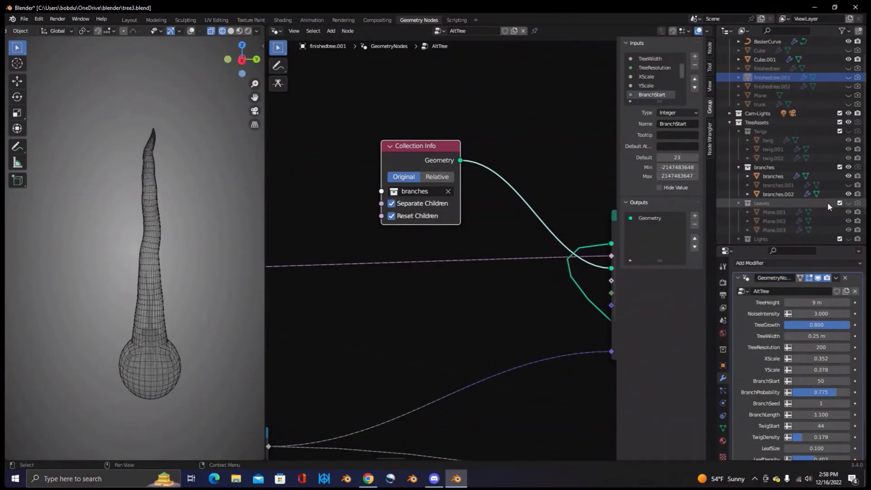
- Hide the Cube.001 trunk, unhide branches.001, and examine the meshes in the branches collection
{"action": "left_click", "coordinate": [849, 77]}
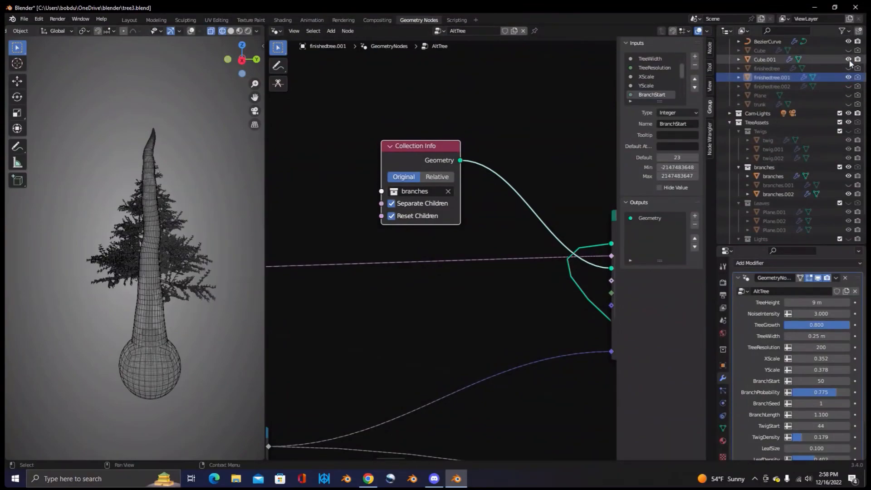
{"action": "left_click", "coordinate": [849, 59]}
{"action": "left_click", "coordinate": [849, 78]}
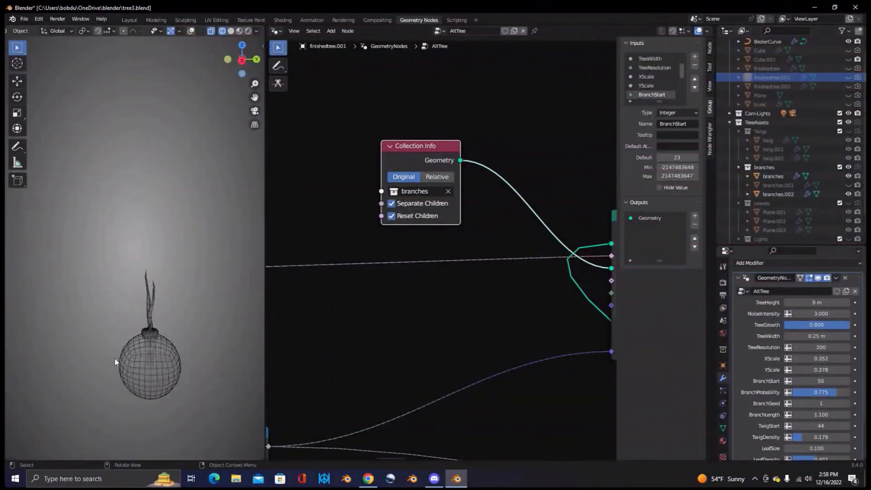
{"action": "scroll", "coordinate": [126, 352], "scroll_direction": "up", "scroll_amount": 3}
{"action": "middle_click_drag", "start_coordinate": [127, 352], "coordinate": [119, 268], "text": "shift"}
{"action": "scroll", "coordinate": [164, 321], "scroll_direction": "up", "scroll_amount": 1}
{"action": "middle_click_drag", "start_coordinate": [163, 324], "coordinate": [232, 317]}
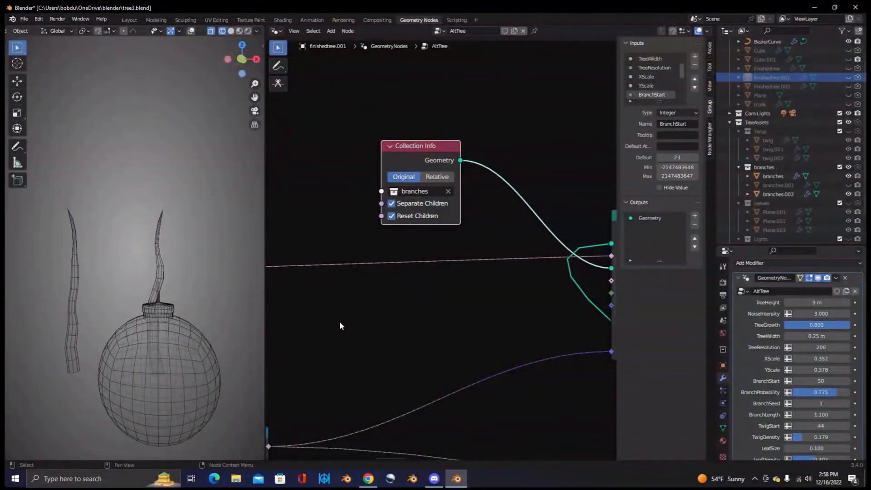
{"action": "left_click", "coordinate": [848, 185]}
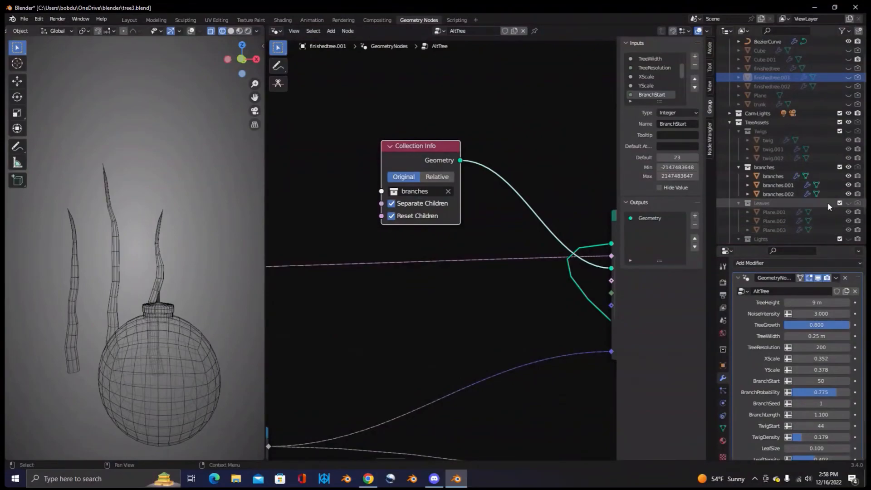
- Hide the ornament collection containing Roundcube so only the three branch meshes remain in the viewport
{"action": "scroll", "coordinate": [839, 213], "scroll_direction": "down", "scroll_amount": 3}
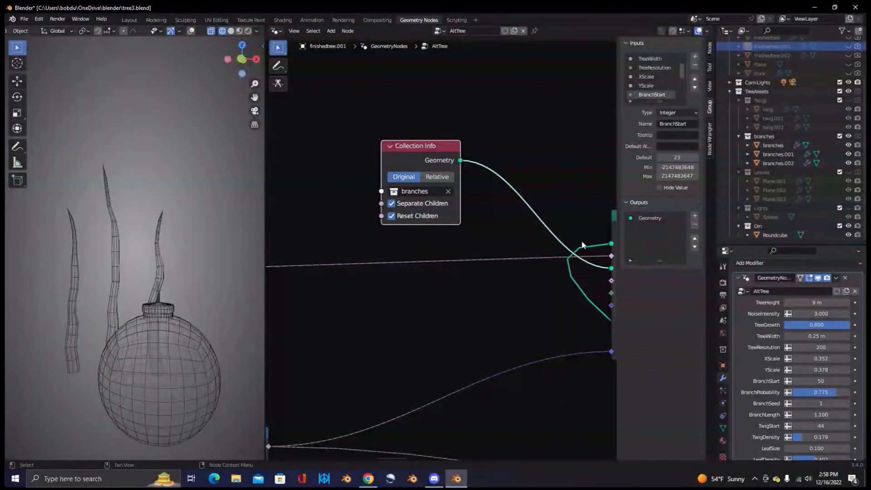
{"action": "left_click", "coordinate": [846, 209]}
{"action": "middle_click_drag", "start_coordinate": [147, 282], "coordinate": [153, 251]}
{"action": "scroll", "coordinate": [156, 289], "scroll_direction": "up", "scroll_amount": 3}
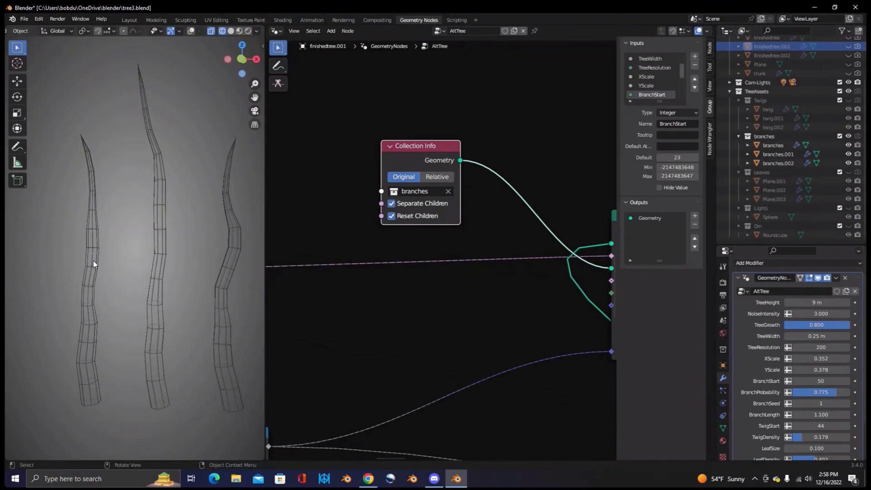
- Select the individual branch meshes to compare their geometry-nodes settings and check the branches collection that holds them
{"action": "left_click", "coordinate": [92, 259]}
{"action": "left_click", "coordinate": [161, 277]}
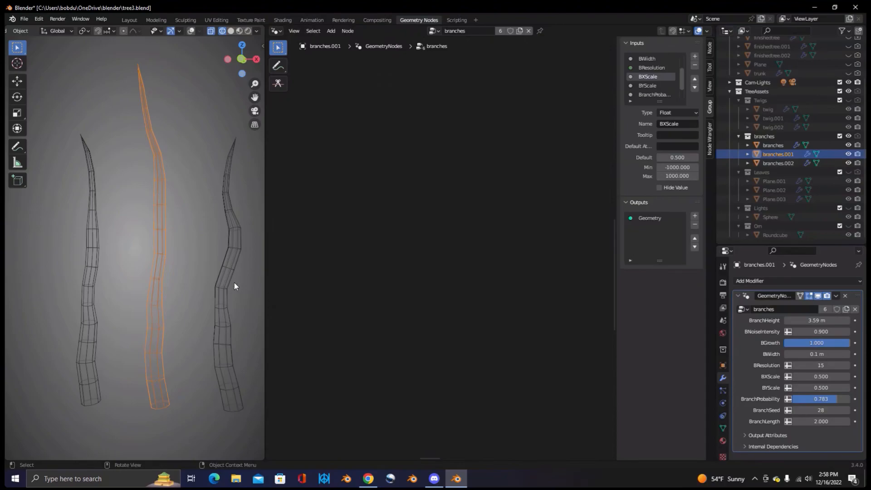
{"action": "left_click", "coordinate": [91, 287]}
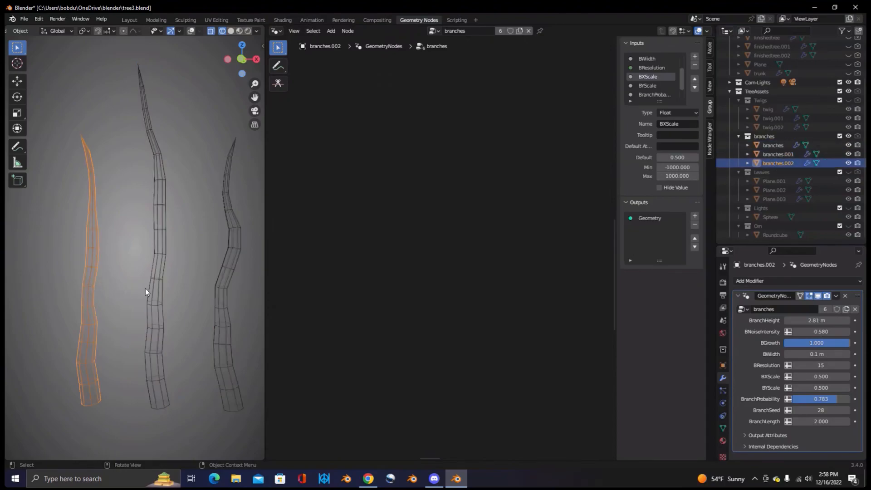
{"action": "left_click", "coordinate": [771, 135]}
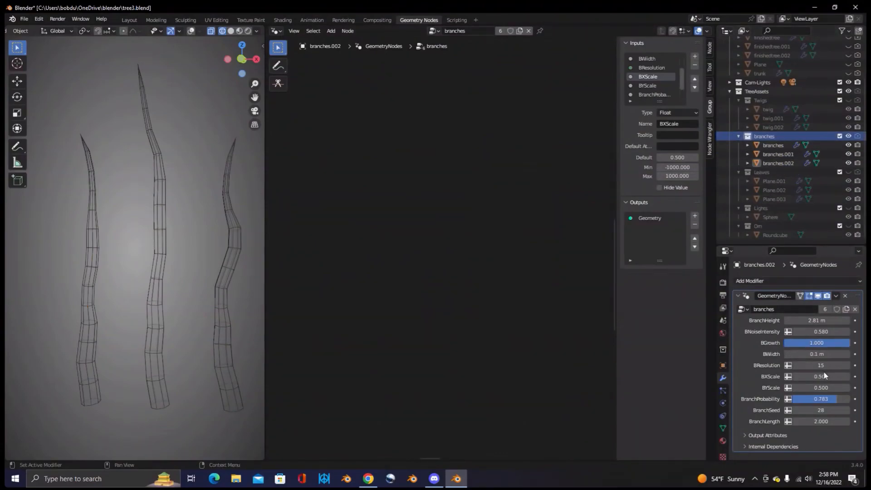
- Set the branches.001 mesh's BranchHeight to 3.45 m and BWidth to 0.13 m
{"action": "left_click", "coordinate": [153, 283]}
{"action": "left_click_drag", "start_coordinate": [816, 321], "coordinate": [810, 321]}
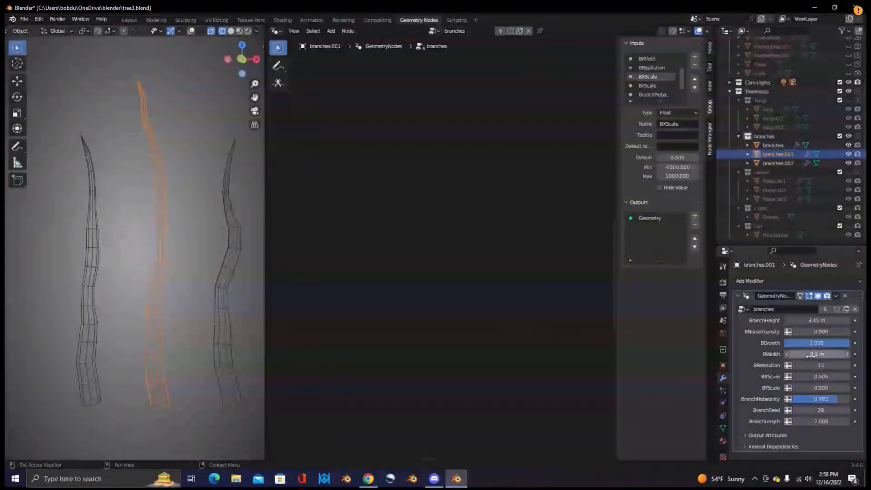
{"action": "left_click_drag", "start_coordinate": [813, 353], "coordinate": [816, 354]}
{"action": "mouse_move", "coordinate": [117, 317]}
{"action": "middle_mouse_down"}
{"action": "mouse_move", "coordinate": [130, 320]}
{"action": "mouse_move", "coordinate": [122, 315]}
{"action": "middle_mouse_up"}
{"action": "scroll", "coordinate": [776, 128], "scroll_direction": "up", "scroll_amount": 2}
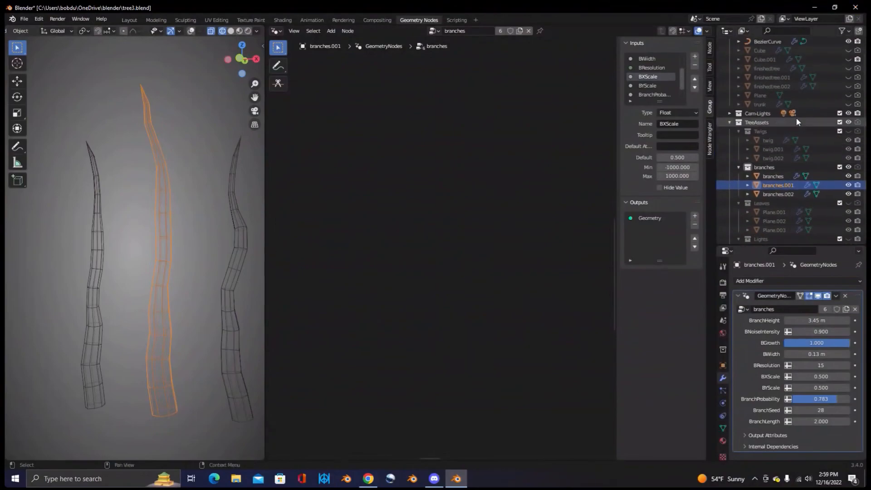
- Review how the branches collection sits in the Scene Collection hierarchy, leaving the branches collection selected
{"action": "left_click", "coordinate": [772, 169]}
{"action": "scroll", "coordinate": [775, 137], "scroll_direction": "up", "scroll_amount": 2}
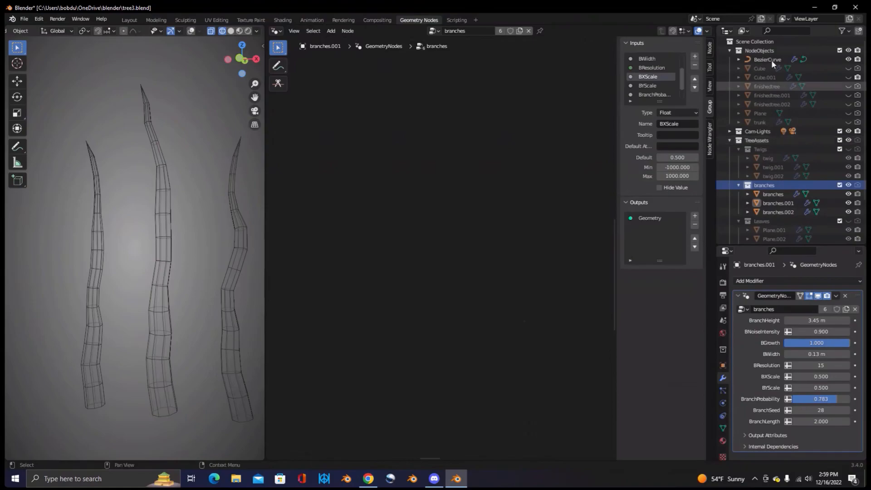
{"action": "right_click", "coordinate": [773, 41]}
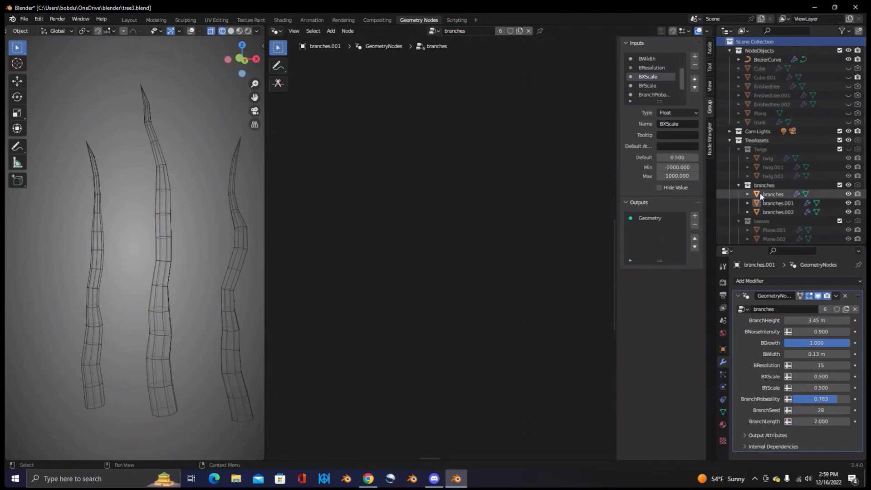
{"action": "left_click", "coordinate": [777, 185]}
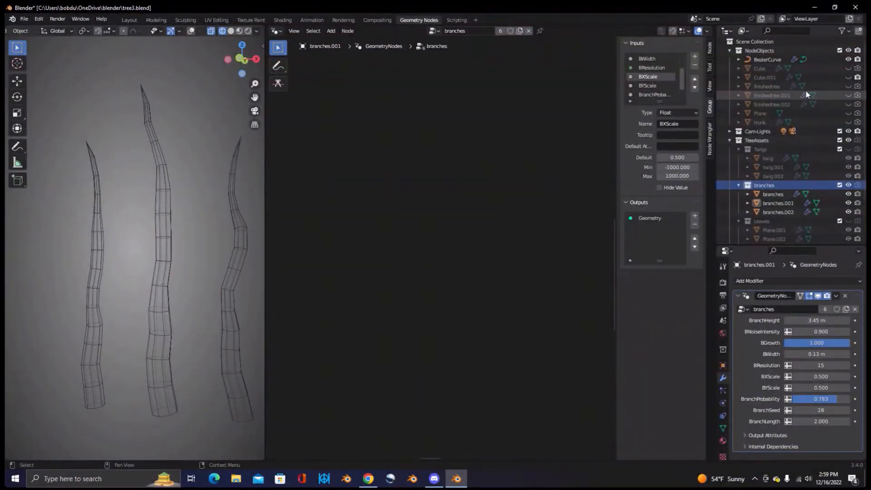
- Show the finishedtree object, select it, and examine the branch-instancing section of its TreeGen node graph
{"action": "left_click", "coordinate": [848, 86]}
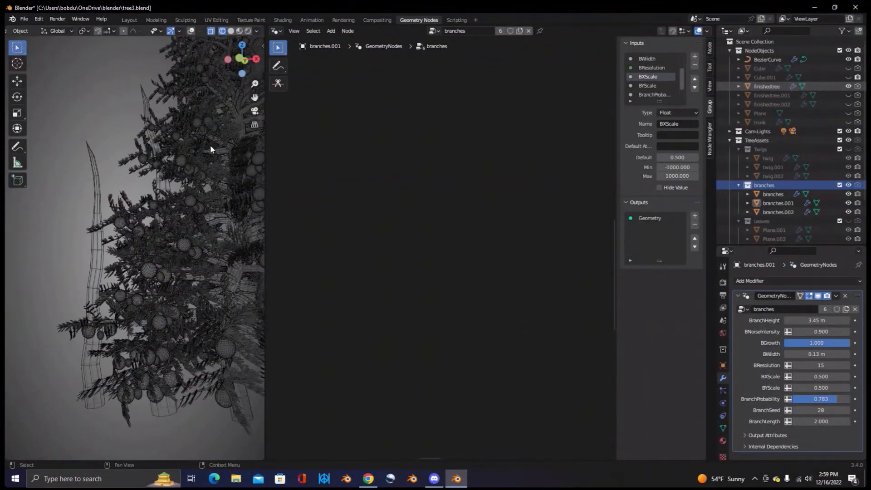
{"action": "left_click", "coordinate": [214, 176]}
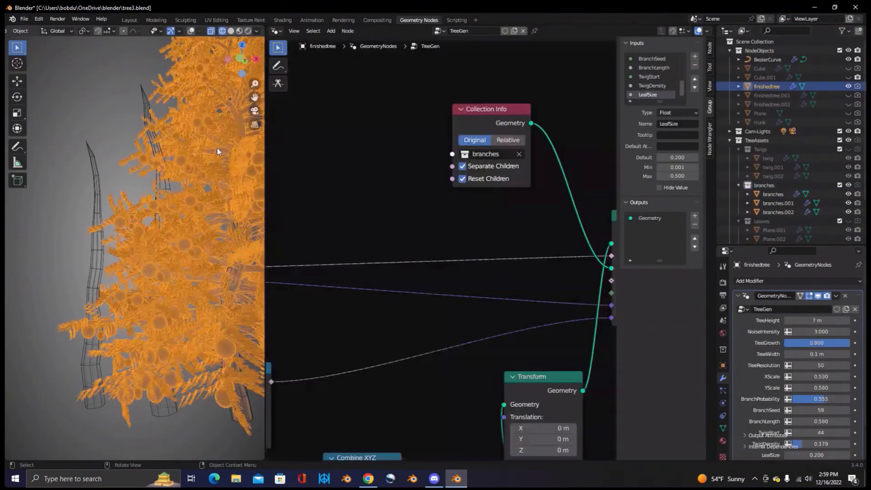
{"action": "scroll", "coordinate": [472, 246], "scroll_direction": "down", "scroll_amount": 6}
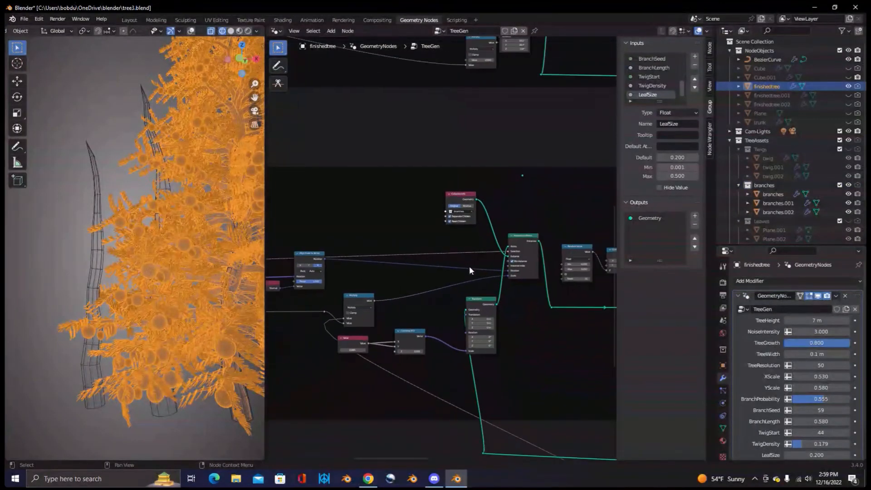
{"action": "scroll", "coordinate": [469, 269], "scroll_direction": "down", "scroll_amount": 6}
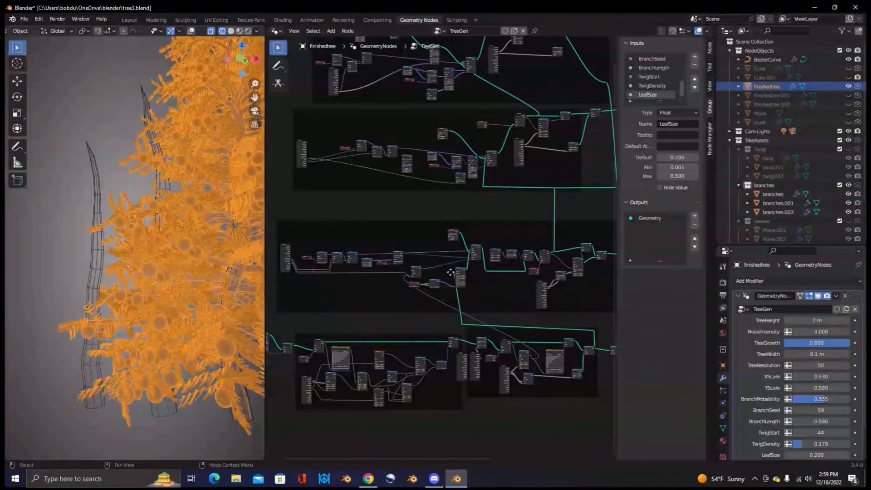
{"action": "middle_click_drag", "start_coordinate": [449, 271], "coordinate": [468, 244]}
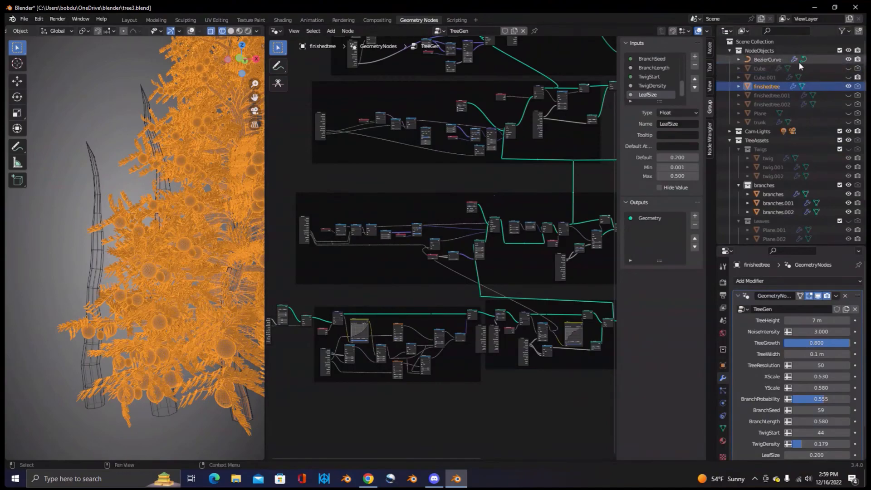
- Hide finishedtree and the TreeAssets collection, make the Cube.001 trunk visible, and select it
{"action": "left_click", "coordinate": [849, 85]}
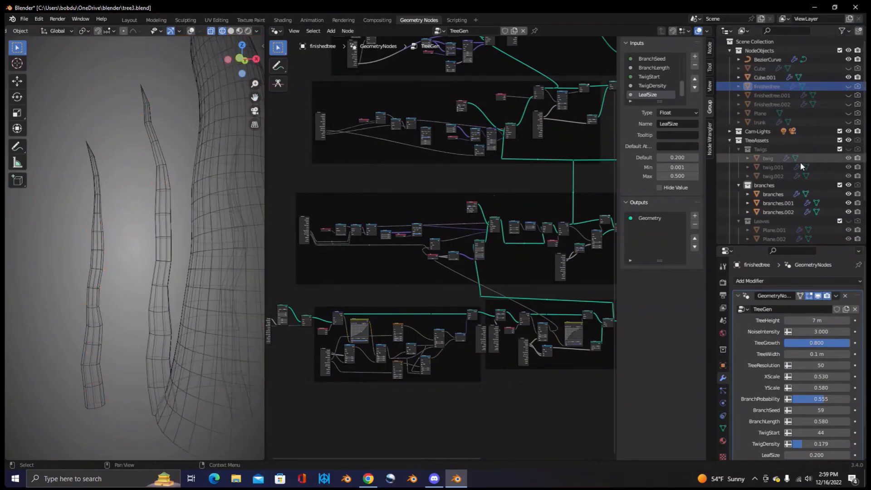
{"action": "left_click", "coordinate": [848, 140]}
{"action": "scroll", "coordinate": [146, 214], "scroll_direction": "down", "scroll_amount": 5}
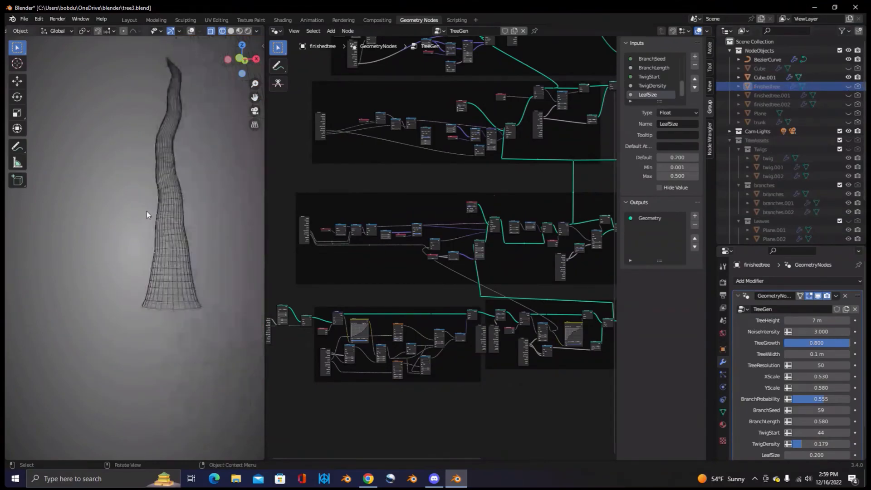
{"action": "left_click", "coordinate": [172, 208]}
- Examine the trunk's node graph from the noise-offset frame to the Capture Attribute, RGB Curves and Set Curve Radius nodes
{"action": "middle_click_drag", "start_coordinate": [470, 236], "coordinate": [470, 321]}
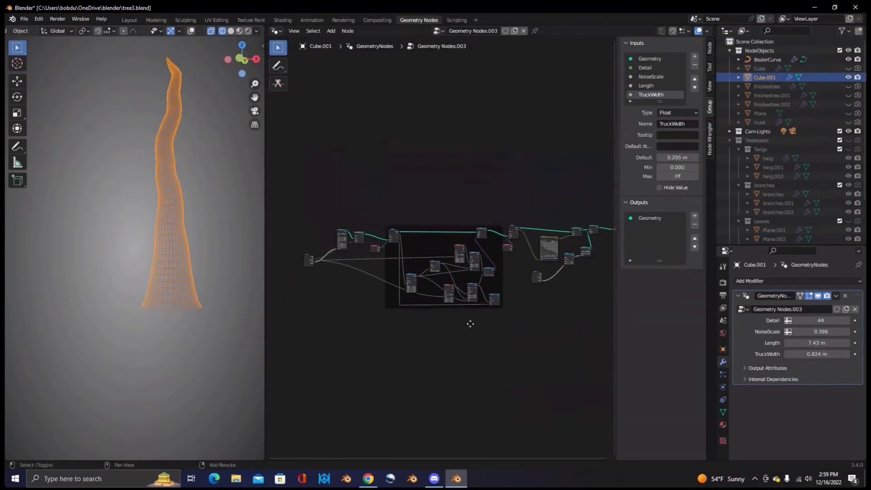
{"action": "scroll", "coordinate": [187, 241], "scroll_direction": "up", "scroll_amount": 3}
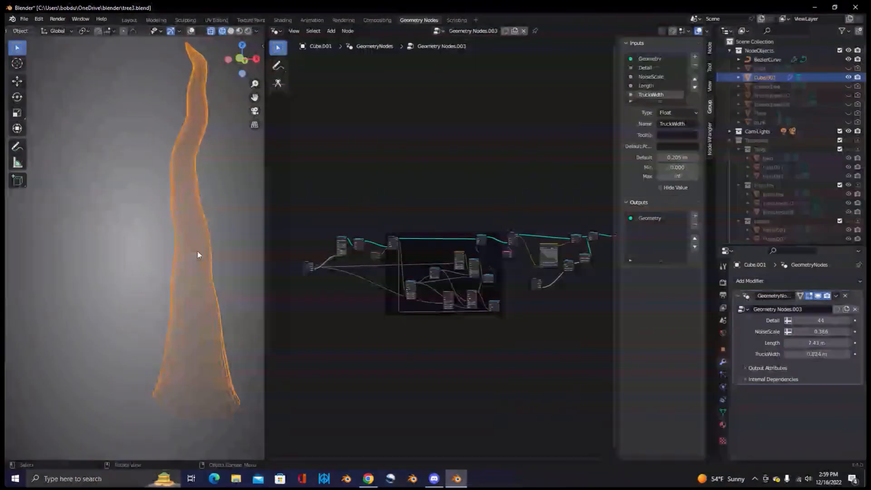
{"action": "scroll", "coordinate": [440, 227], "scroll_direction": "up", "scroll_amount": 4}
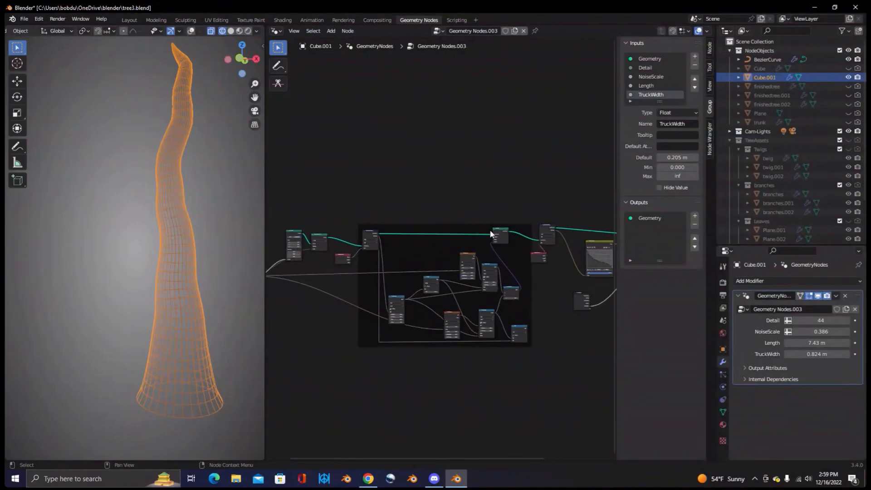
{"action": "middle_click_drag", "start_coordinate": [497, 218], "coordinate": [435, 229]}
{"action": "scroll", "coordinate": [493, 236], "scroll_direction": "down", "scroll_amount": 4}
{"action": "middle_click_drag", "start_coordinate": [546, 235], "coordinate": [387, 237]}
{"action": "scroll", "coordinate": [469, 253], "scroll_direction": "up", "scroll_amount": 5}
{"action": "scroll", "coordinate": [467, 252], "scroll_direction": "up", "scroll_amount": 4}
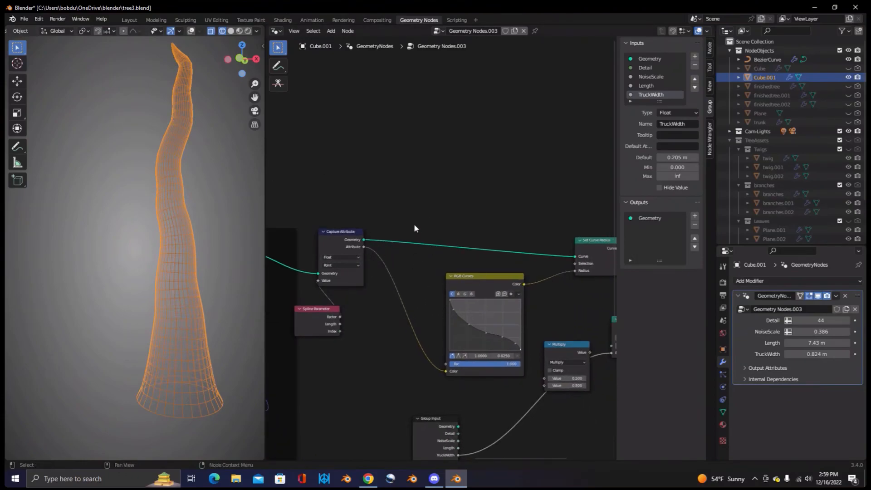
{"action": "scroll", "coordinate": [471, 236], "scroll_direction": "down", "scroll_amount": 1}
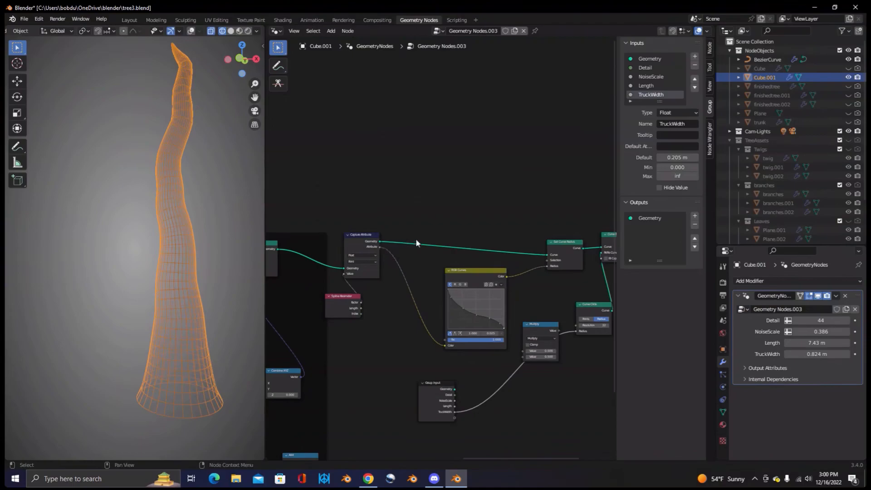
{"action": "middle_click_drag", "start_coordinate": [424, 177], "coordinate": [452, 193]}
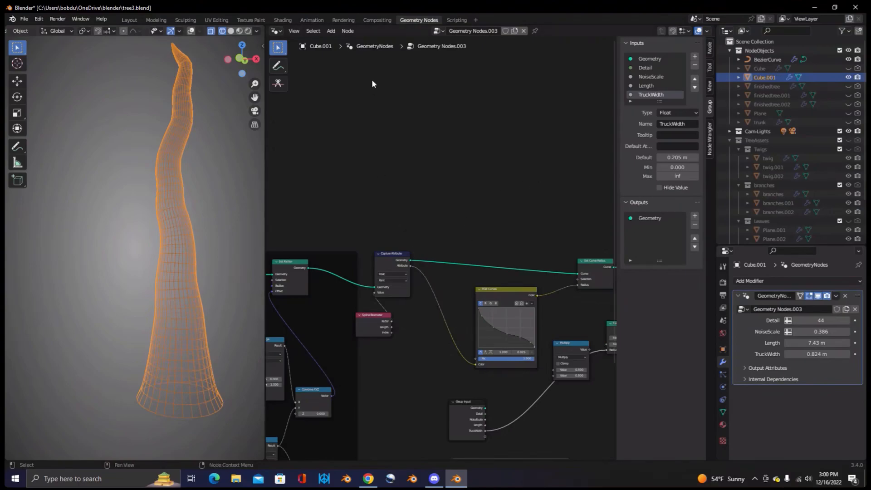
- Add an Instance on Points node above Capture Attribute and link the captured Geometry to its Points input
{"action": "left_click", "coordinate": [331, 30]}
{"action": "left_click", "coordinate": [345, 44]}
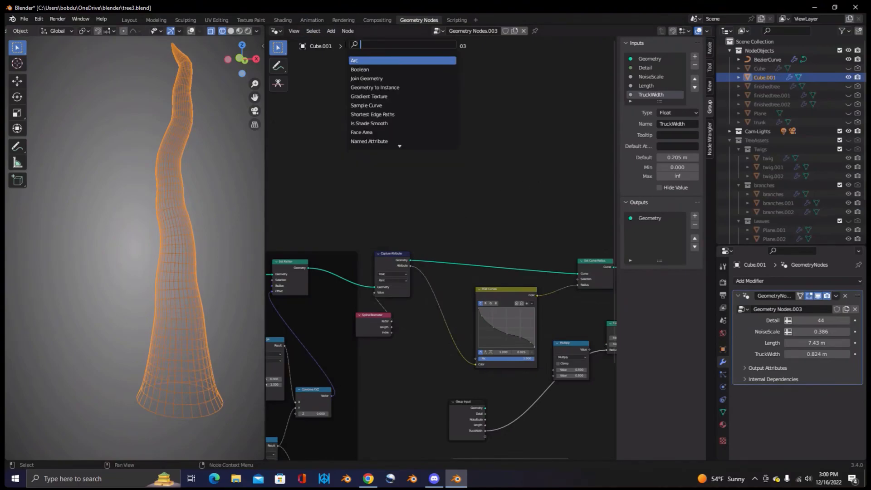
{"action": "type", "text": "ins"}
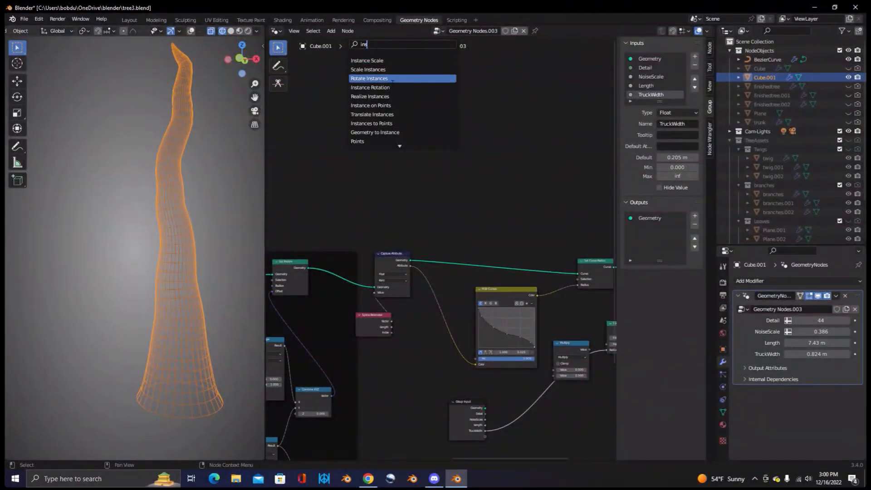
{"action": "left_click", "coordinate": [389, 105]}
{"action": "left_click", "coordinate": [457, 172]}
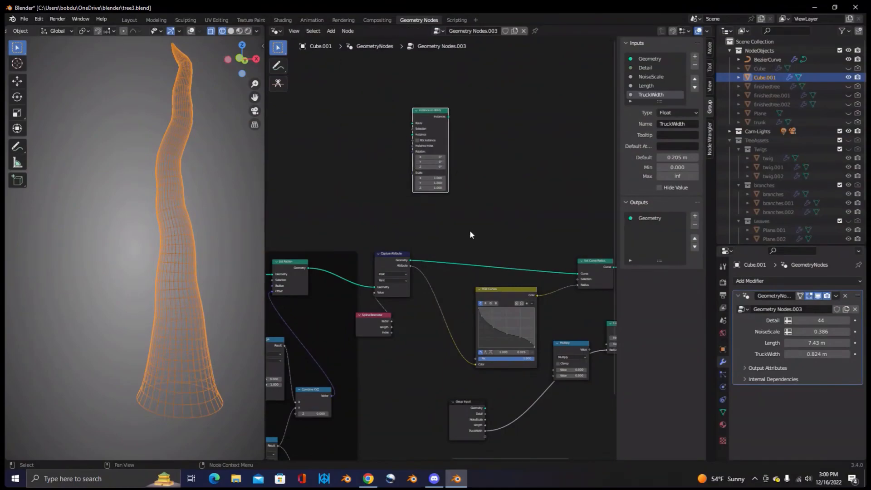
{"action": "left_click_drag", "start_coordinate": [409, 260], "coordinate": [475, 141]}
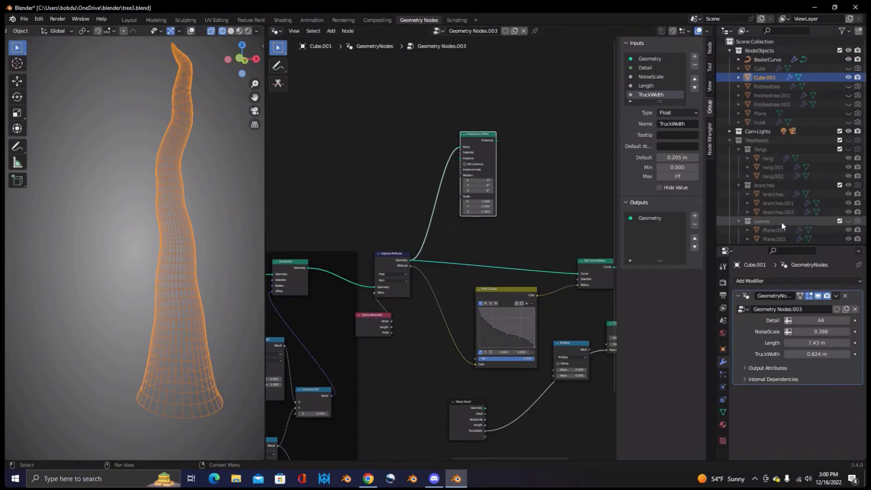
- Add a Collection Info node for the branches collection and link its Geometry to the Instance input of Instance on Points
{"action": "scroll", "coordinate": [782, 178], "scroll_direction": "down", "scroll_amount": 2}
{"action": "left_click_drag", "start_coordinate": [773, 167], "coordinate": [363, 134]}
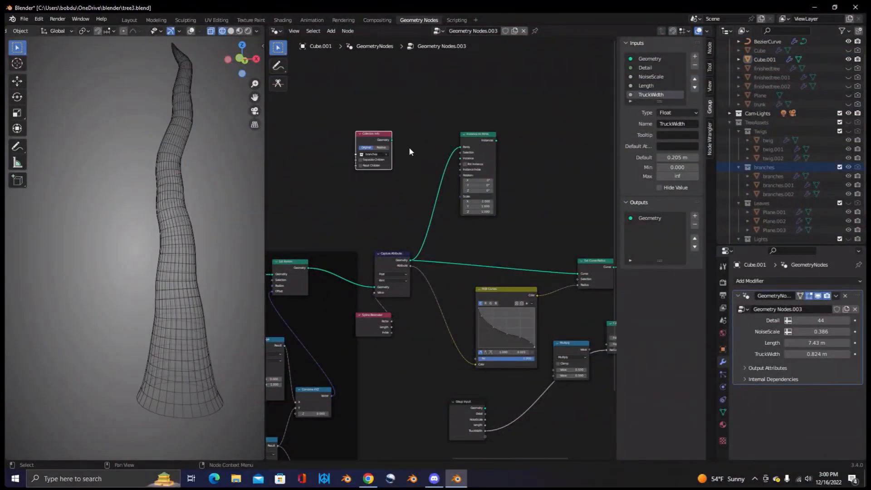
{"action": "middle_click_drag", "start_coordinate": [396, 140], "coordinate": [382, 122]}
{"action": "left_click", "coordinate": [385, 121]}
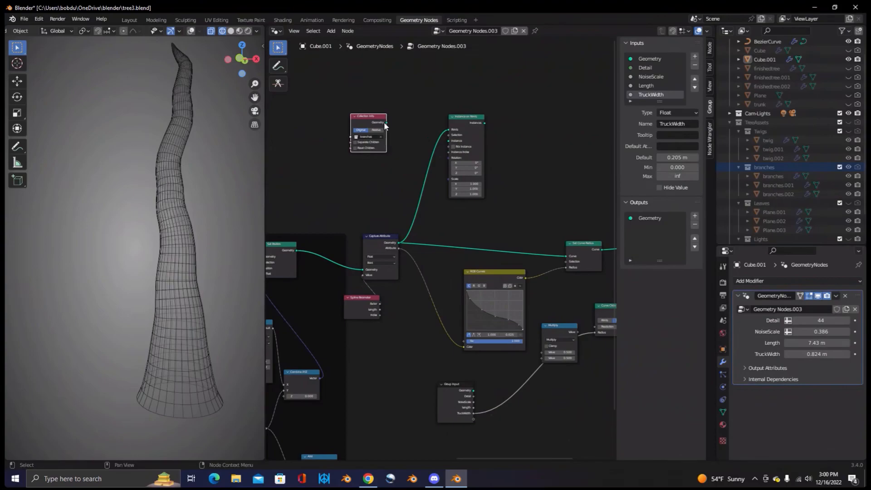
{"action": "left_click_drag", "start_coordinate": [385, 122], "coordinate": [447, 143]}
- Move the Group Output node up and away from Curve to Mesh to make room in the trunk's graph
{"action": "scroll", "coordinate": [564, 192], "scroll_direction": "down", "scroll_amount": 1}
{"action": "scroll", "coordinate": [563, 195], "scroll_direction": "down", "scroll_amount": 8}
{"action": "middle_click_drag", "start_coordinate": [560, 220], "coordinate": [456, 179]}
{"action": "scroll", "coordinate": [455, 180], "scroll_direction": "up", "scroll_amount": 10}
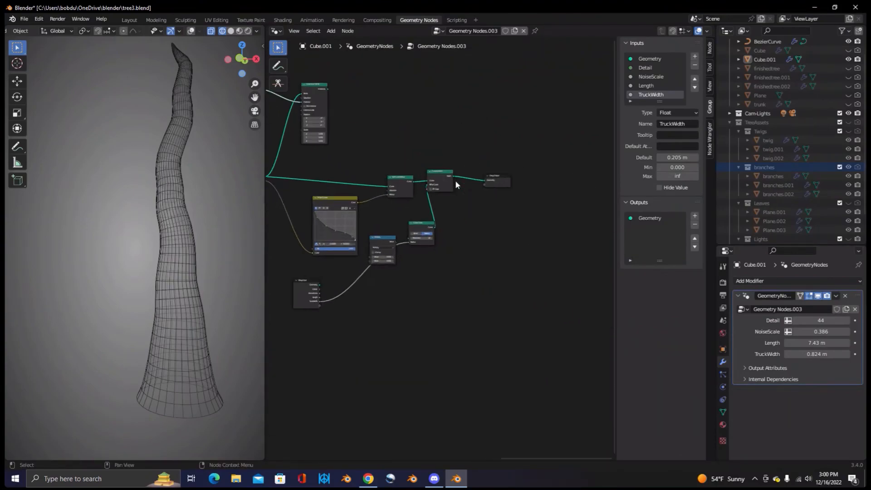
{"action": "middle_click_drag", "start_coordinate": [532, 151], "coordinate": [553, 197]}
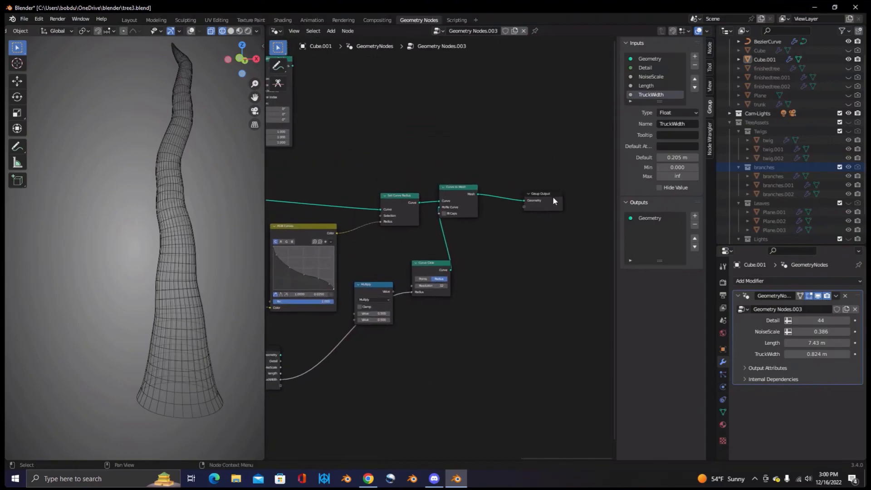
{"action": "left_click_drag", "start_coordinate": [553, 197], "coordinate": [552, 144]}
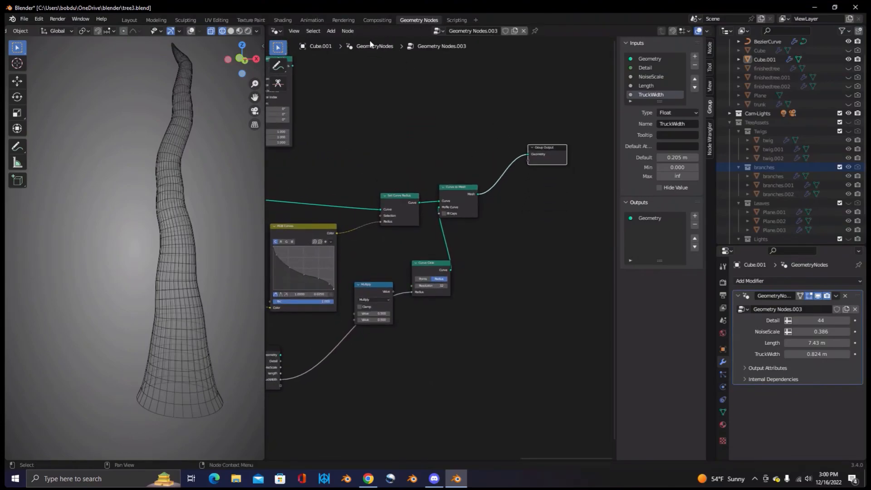
- Add a Join Geometry node above the Group Output node
{"action": "left_click", "coordinate": [331, 30]}
{"action": "left_click", "coordinate": [347, 39]}
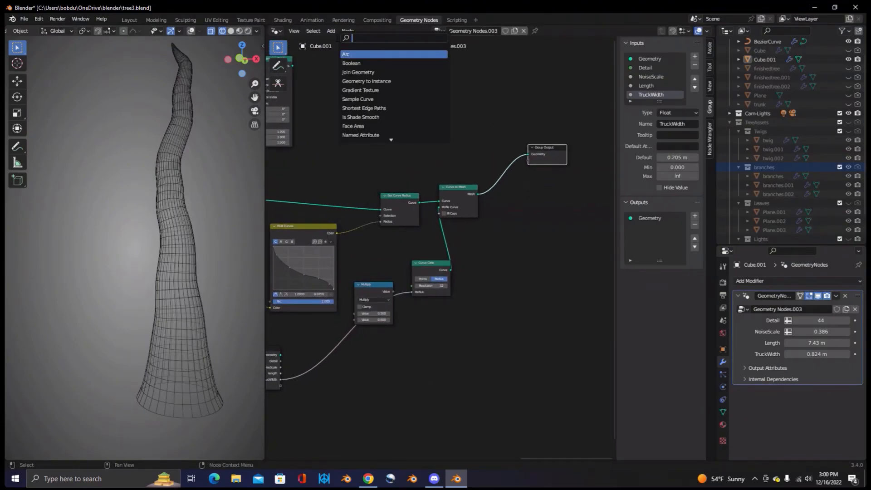
{"action": "type", "text": "jo"}
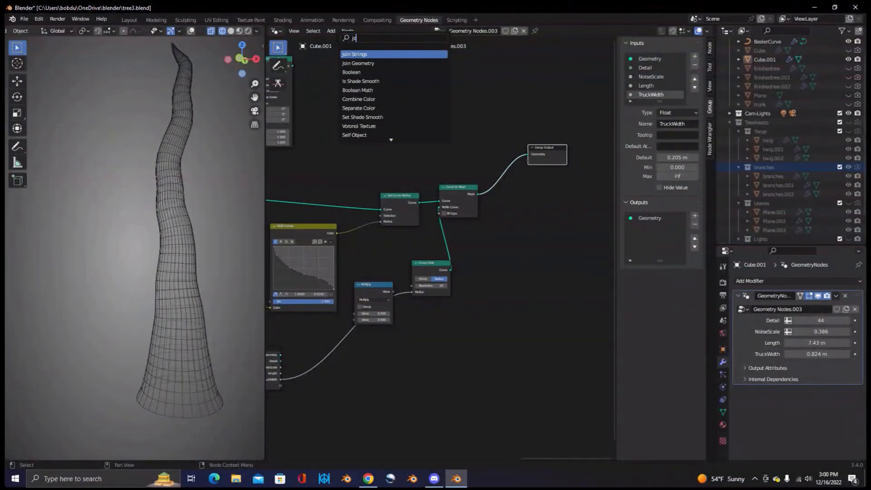
{"action": "key", "text": "Down"}
{"action": "key", "text": "Return"}
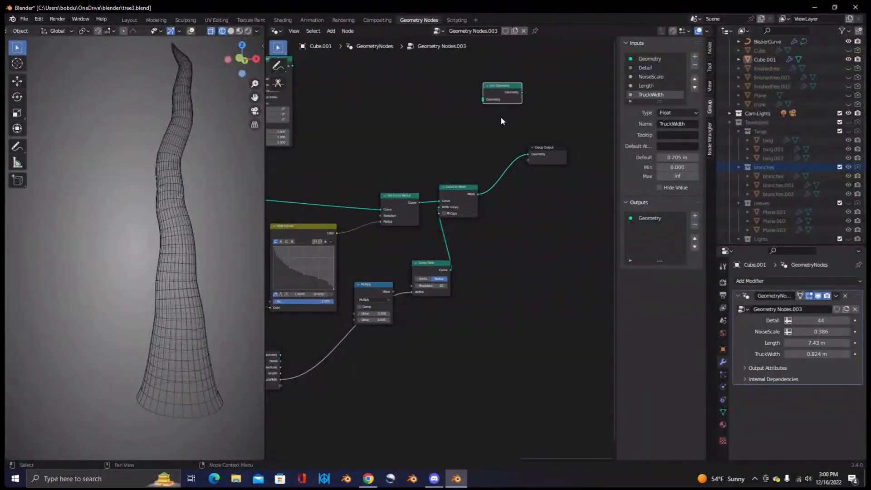
- Route the Curve to Mesh output through Join Geometry into Group Output, and link the Instances output to Join Geometry as well
{"action": "left_click_drag", "start_coordinate": [478, 195], "coordinate": [529, 154]}
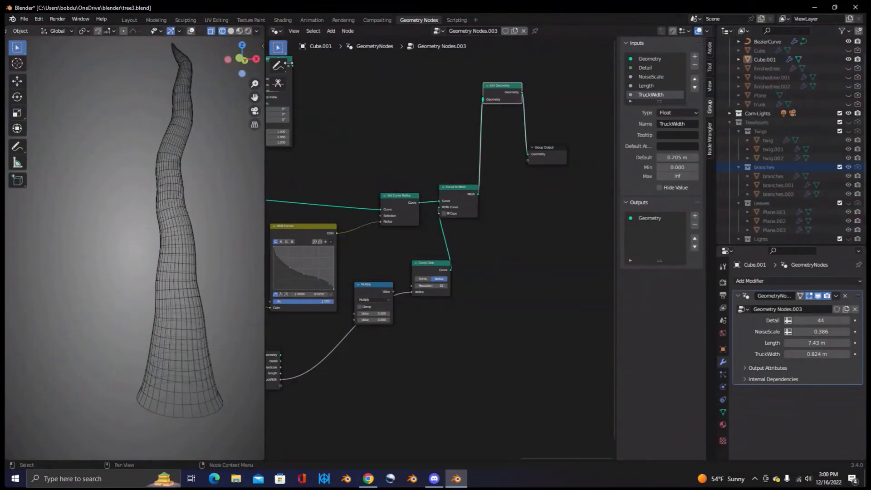
{"action": "left_click_drag", "start_coordinate": [290, 66], "coordinate": [483, 99]}
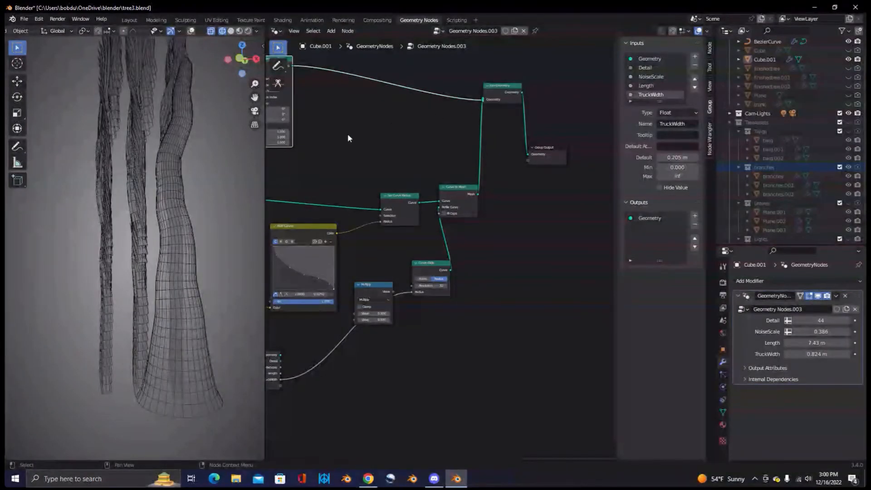
{"action": "scroll", "coordinate": [205, 179], "scroll_direction": "down", "scroll_amount": 3}
{"action": "middle_click_drag", "start_coordinate": [151, 207], "coordinate": [188, 168]}
{"action": "scroll", "coordinate": [141, 217], "scroll_direction": "up", "scroll_amount": 3}
- Enable Separate Children and Reset Children on the Collection Info node, and Pick Instance on the Instance on Points node
{"action": "middle_click_drag", "start_coordinate": [320, 140], "coordinate": [393, 156]}
{"action": "middle_click_drag", "start_coordinate": [342, 179], "coordinate": [456, 235]}
{"action": "left_click", "coordinate": [330, 163]}
{"action": "left_click", "coordinate": [328, 169]}
{"action": "left_click", "coordinate": [434, 167]}
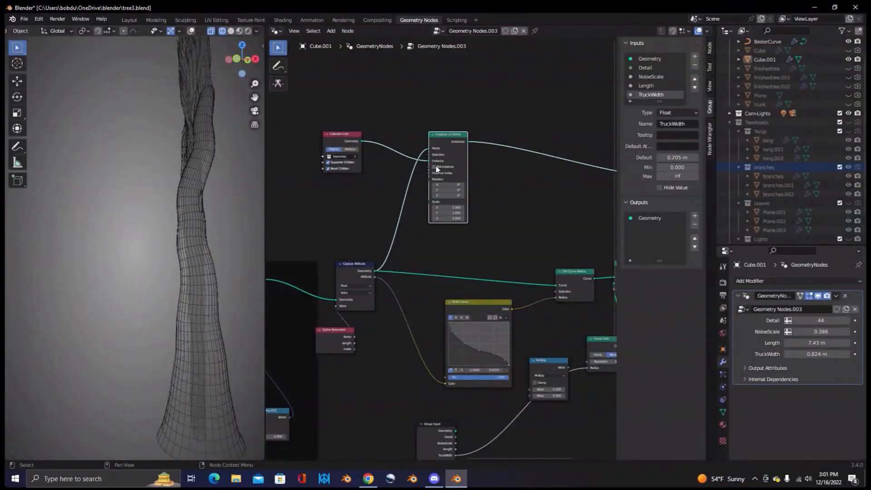
{"action": "middle_click_drag", "start_coordinate": [211, 190], "coordinate": [178, 301]}
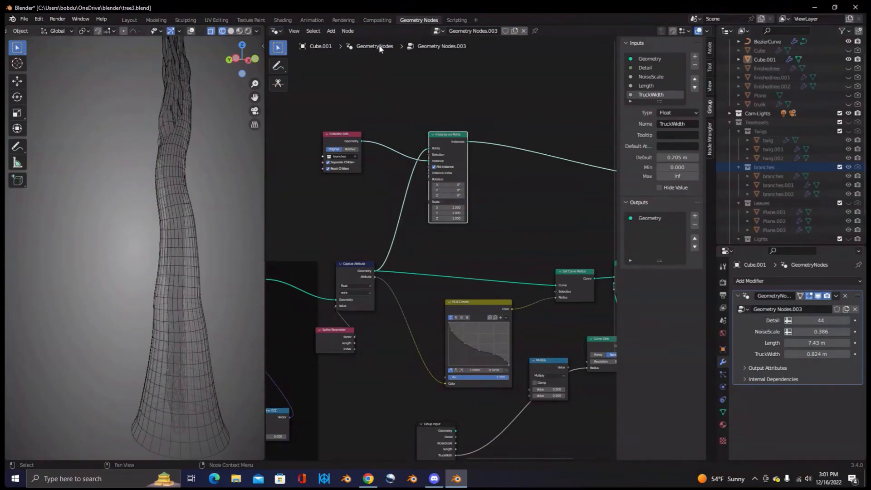
- Add a Combine XYZ node below Collection Info and link its Vector to the Rotation input of Instance on Points
{"action": "left_click", "coordinate": [333, 32]}
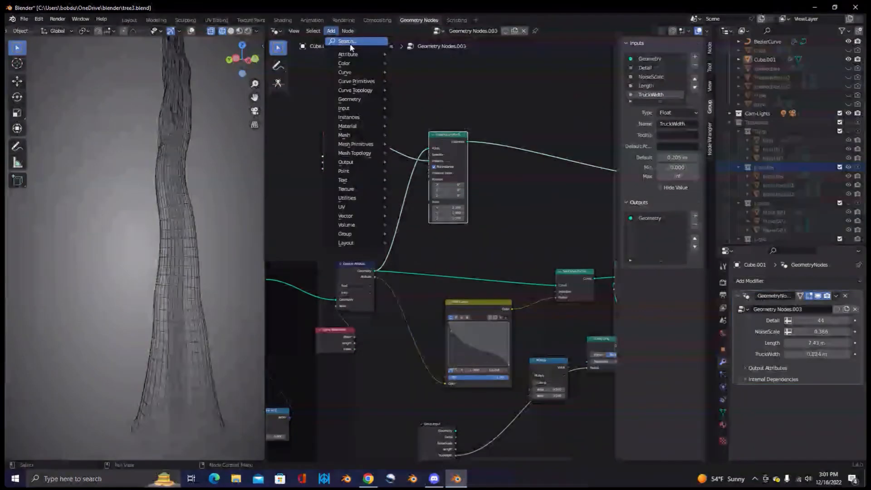
{"action": "left_click", "coordinate": [348, 41]}
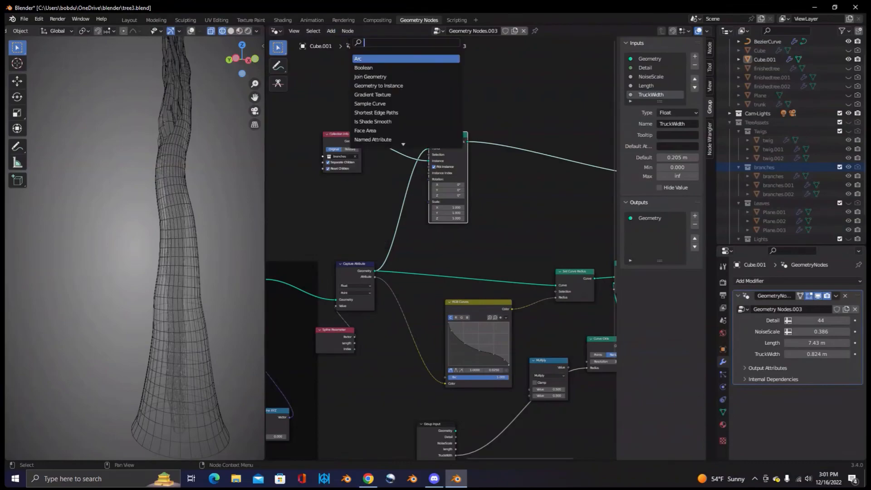
{"action": "type", "text": "xy"}
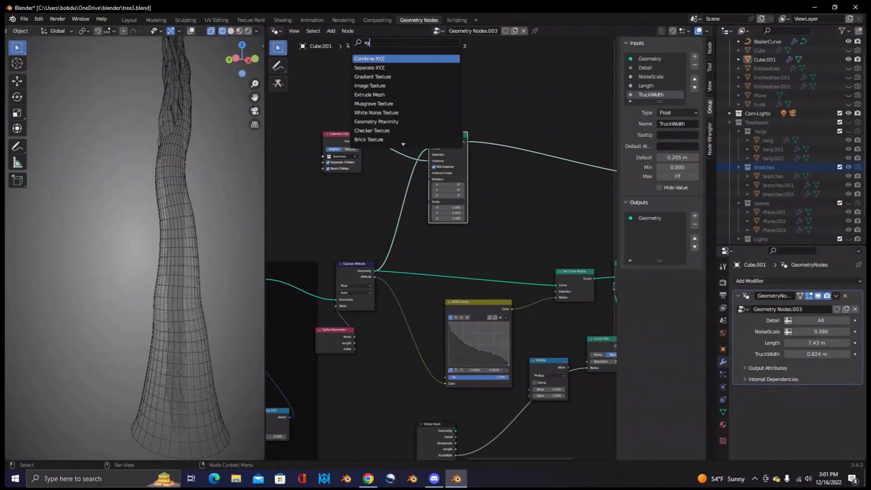
{"action": "type", "text": "z"}
{"action": "key", "text": "Return"}
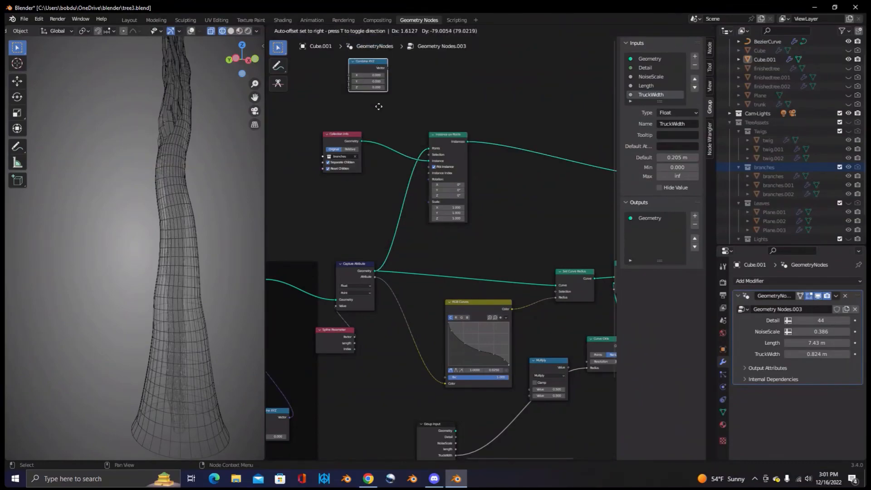
{"action": "left_click", "coordinate": [362, 212]}
{"action": "left_click_drag", "start_coordinate": [361, 200], "coordinate": [428, 179]}
- Set the X value of the Combine XYZ node driving the branch rotation to 1.5
{"action": "left_click_drag", "start_coordinate": [335, 208], "coordinate": [356, 208]}
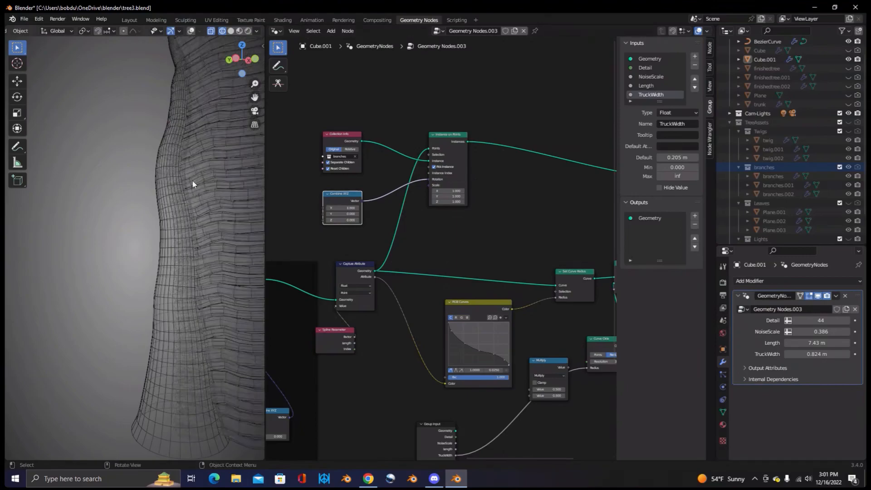
{"action": "scroll", "coordinate": [193, 180], "scroll_direction": "down", "scroll_amount": 2}
{"action": "middle_click_drag", "start_coordinate": [173, 183], "coordinate": [245, 198]}
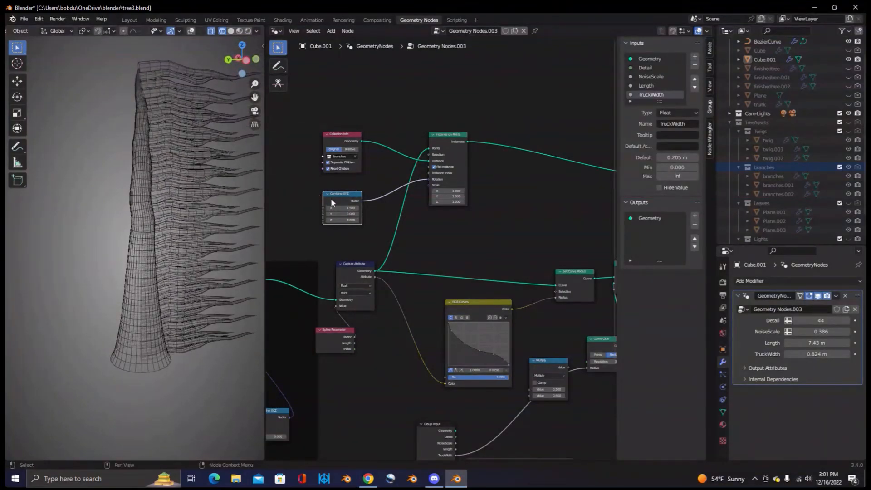
{"action": "left_click_drag", "start_coordinate": [329, 213], "coordinate": [338, 212]}
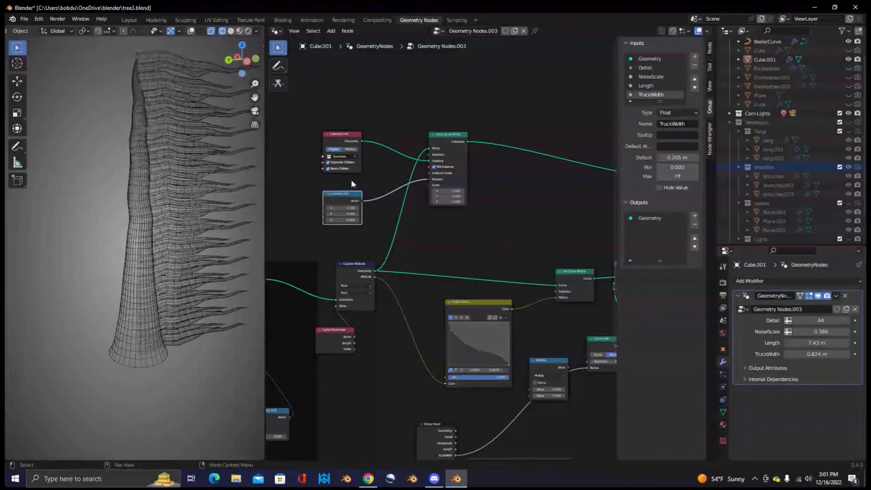
- Add a Rotate Euler node in the free space above Collection Info and Instance on Points
{"action": "left_click", "coordinate": [347, 32]}
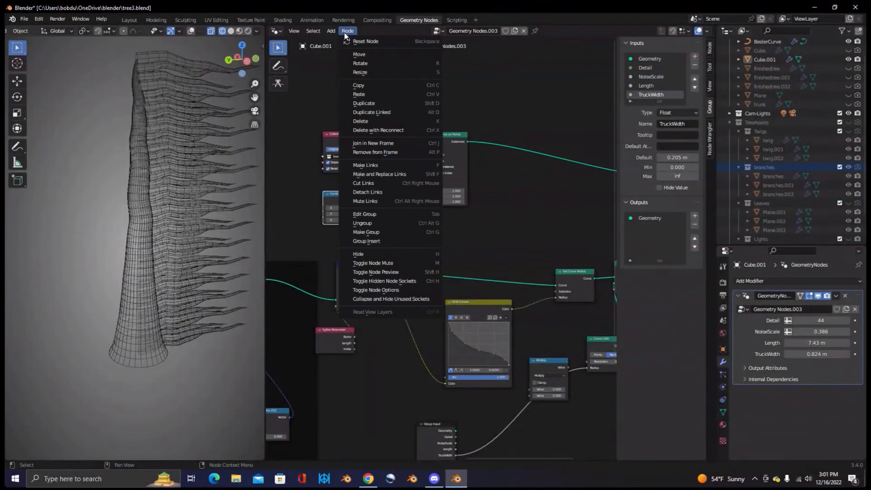
{"action": "mouse_move", "coordinate": [331, 31]}
{"action": "left_click", "coordinate": [352, 42]}
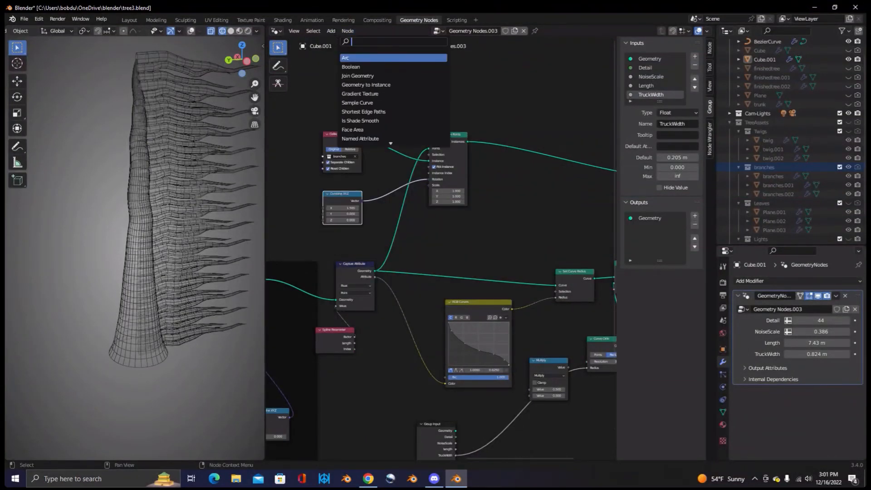
{"action": "type", "text": "ro"}
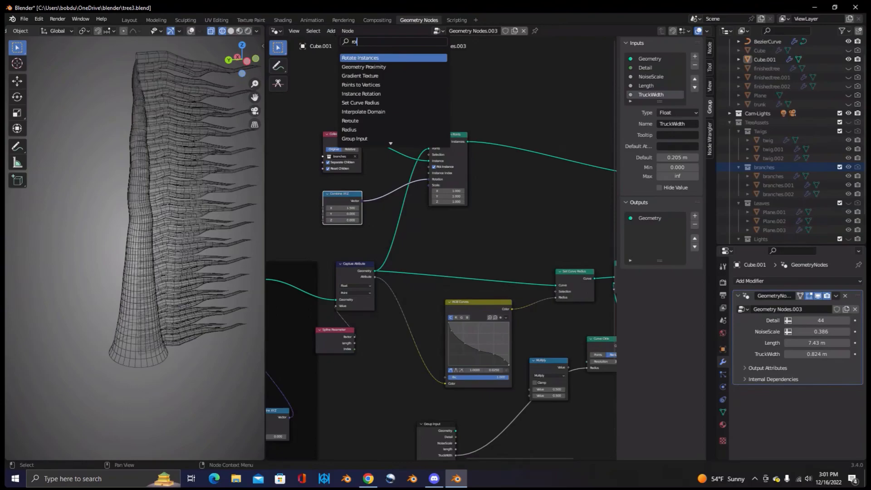
{"action": "type", "text": "t"}
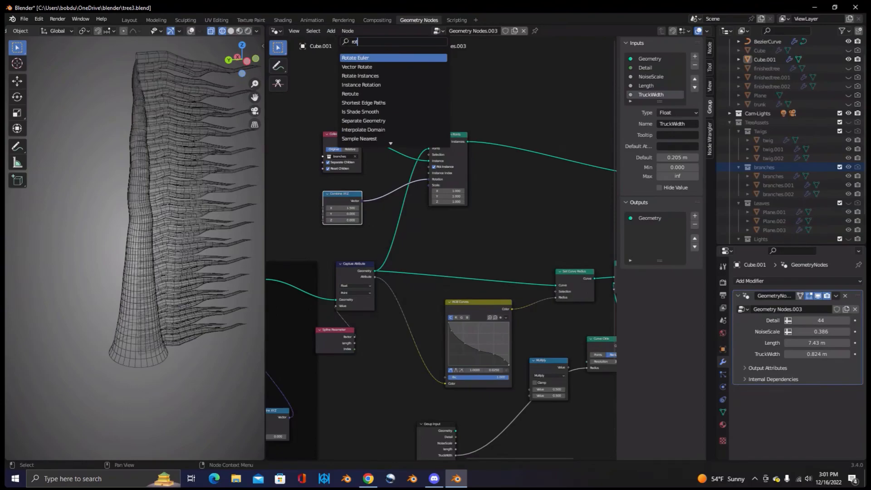
{"action": "left_click", "coordinate": [356, 57]}
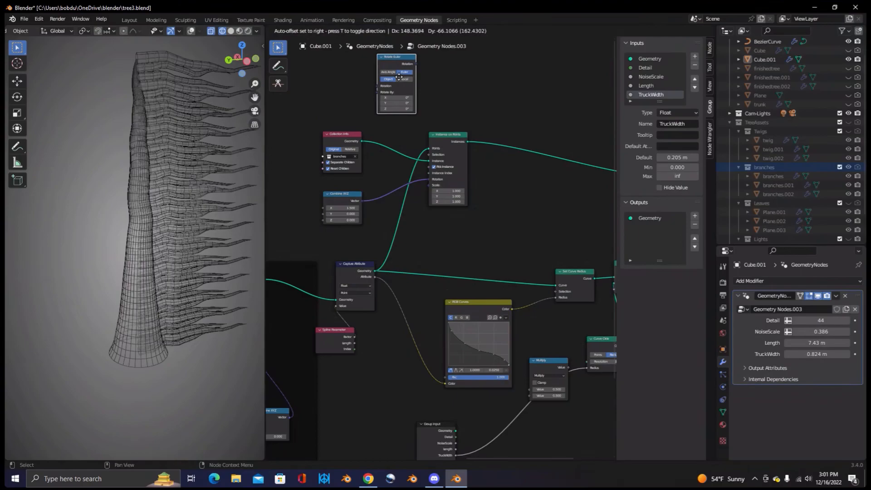
{"action": "left_click", "coordinate": [408, 68]}
{"action": "left_click", "coordinate": [331, 31]}
{"action": "left_click", "coordinate": [347, 41]}
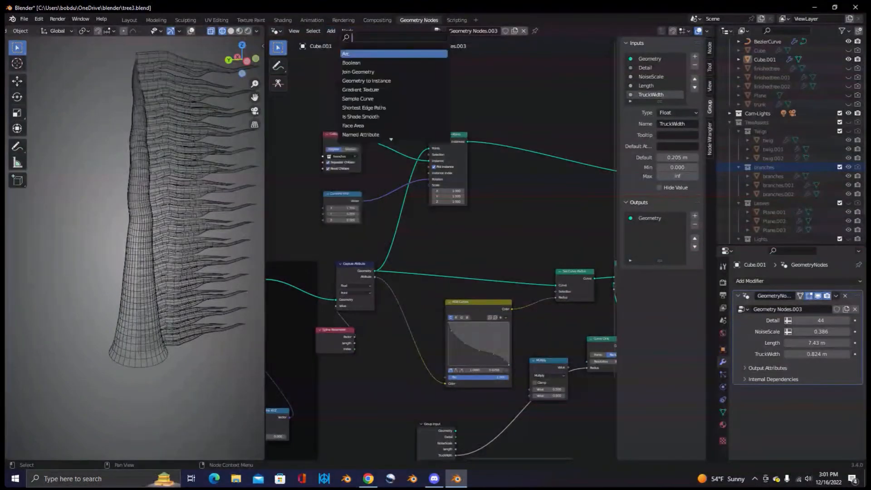
{"action": "type", "text": "rota"}
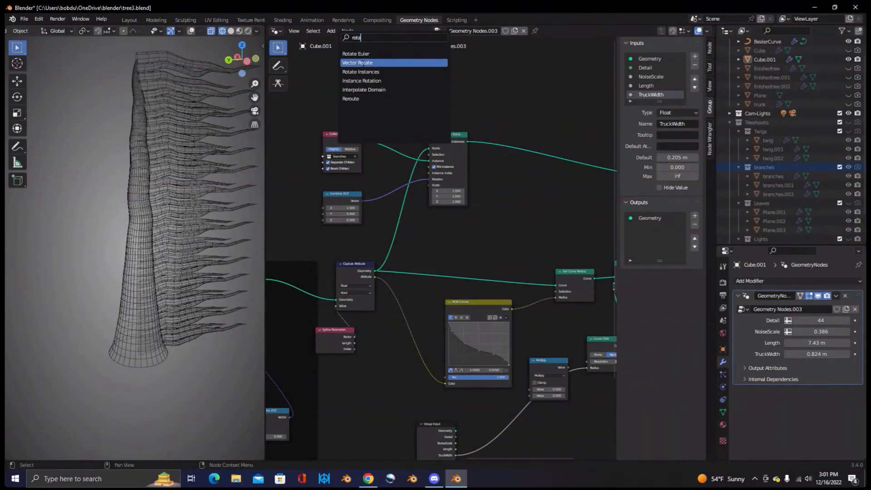
{"action": "left_click", "coordinate": [357, 62]}
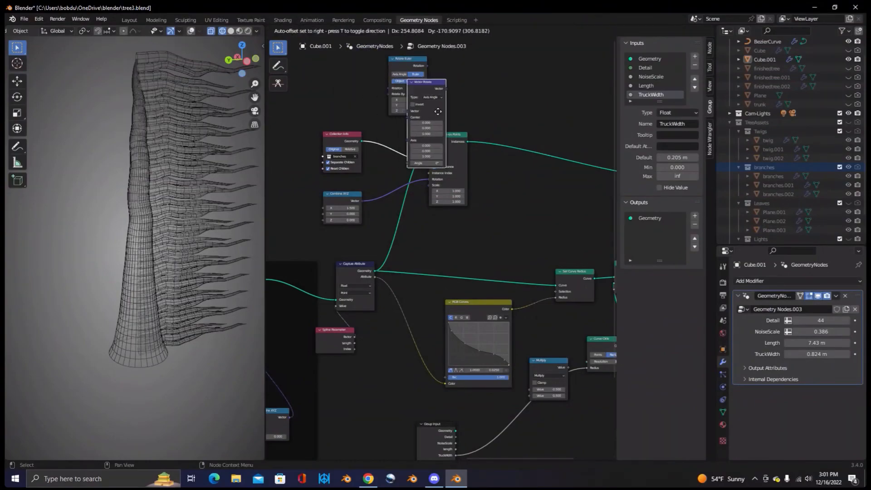
{"action": "left_click", "coordinate": [536, 95]}
{"action": "key", "text": "ctrl+z"}
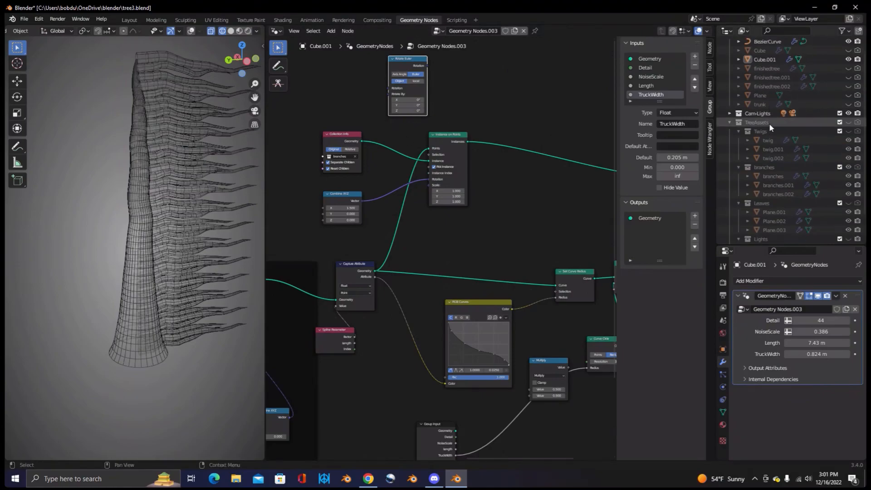
- Add an Align Euler to Vector node in the free space beside Instance on Points
{"action": "scroll", "coordinate": [444, 119], "scroll_direction": "up", "scroll_amount": 1}
{"action": "left_click", "coordinate": [334, 31]}
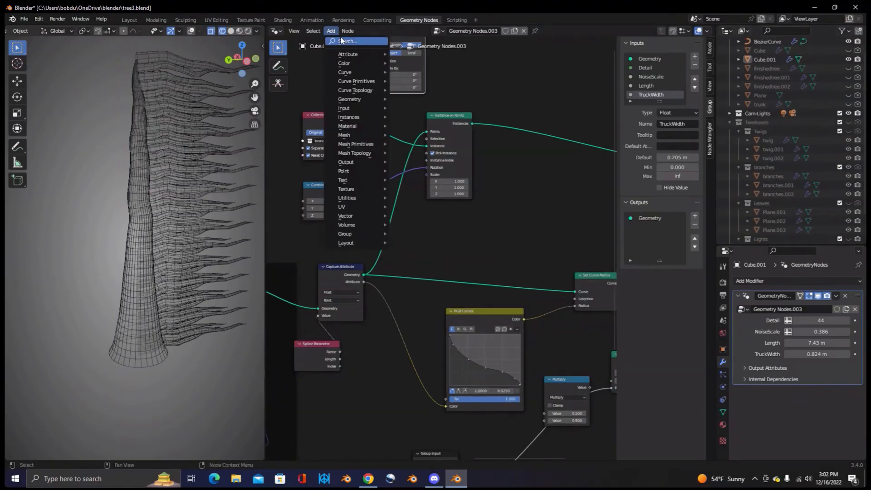
{"action": "left_click", "coordinate": [341, 41]}
{"action": "type", "text": "eu"}
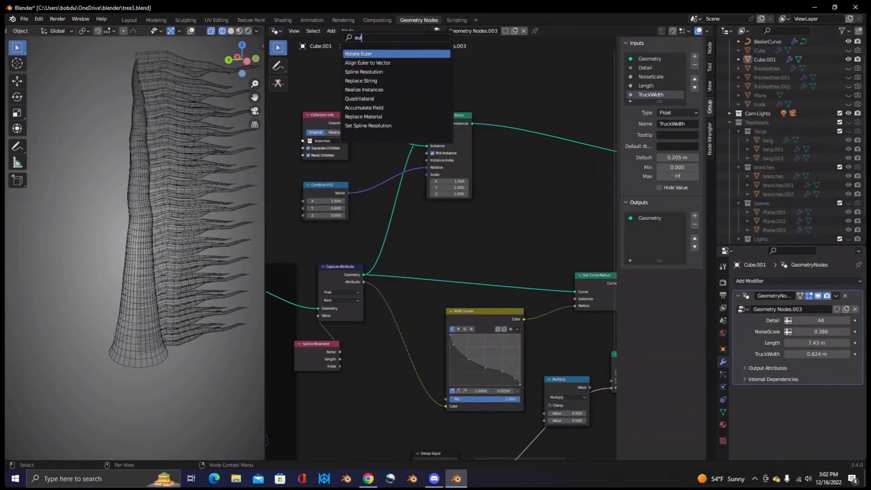
{"action": "left_click", "coordinate": [401, 62]}
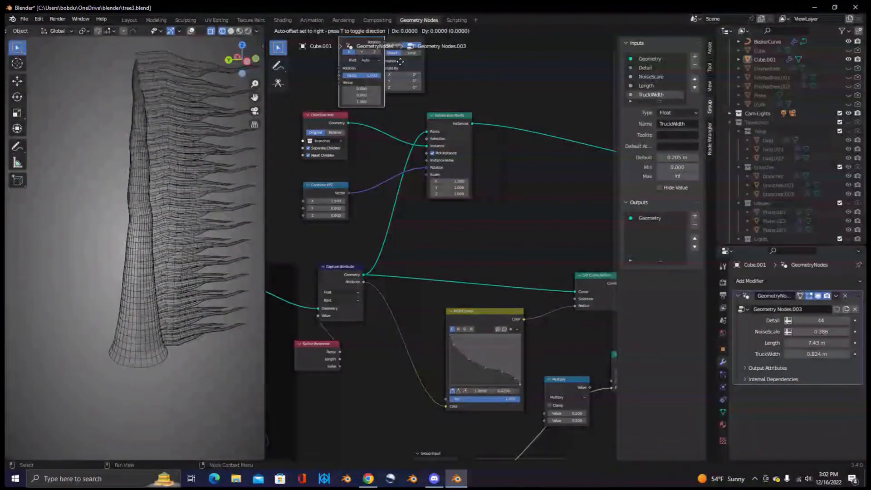
{"action": "left_click", "coordinate": [552, 226]}
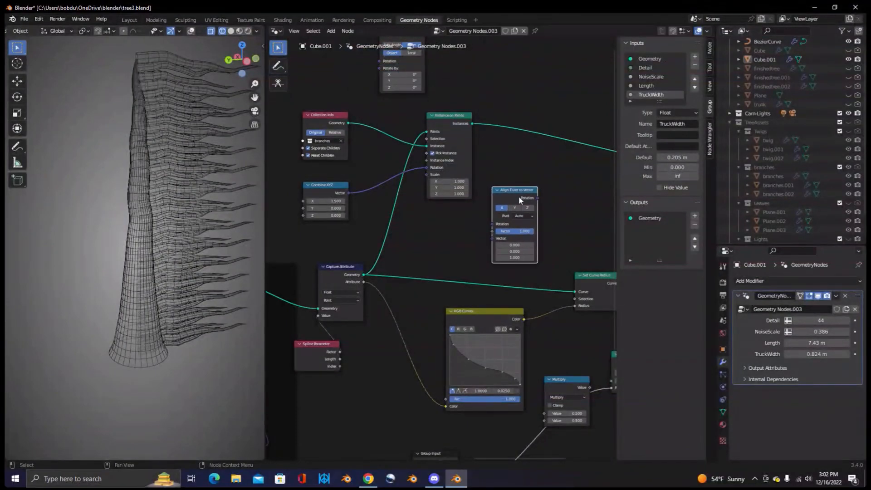
{"action": "left_click", "coordinate": [322, 194]}
{"action": "mouse_move", "coordinate": [508, 190]}
{"action": "left_mouse_down"}
{"action": "mouse_move", "coordinate": [415, 174]}
{"action": "mouse_move", "coordinate": [459, 193]}
{"action": "mouse_move", "coordinate": [505, 198]}
{"action": "left_mouse_up"}
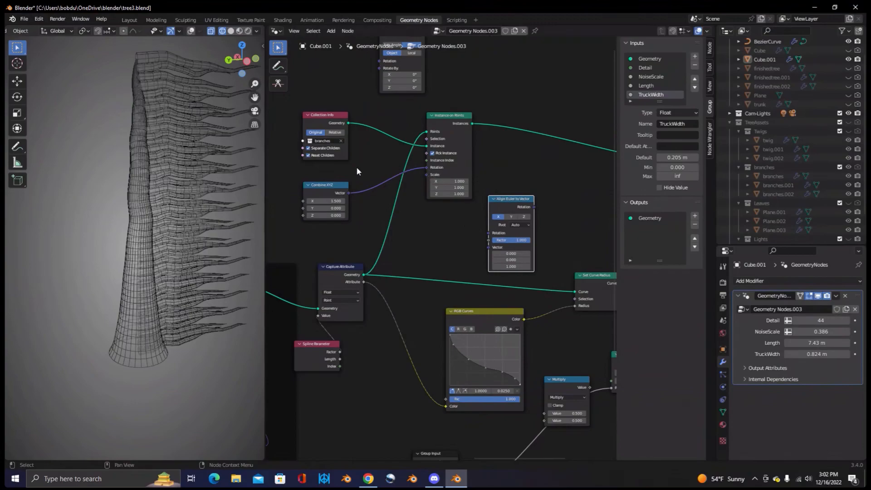
- Disconnect Combine XYZ from Instance on Points and feed that node's Rotation input from Align Euler to Vector instead
{"action": "right_click_drag", "start_coordinate": [357, 171], "coordinate": [371, 200], "text": "ctrl"}
{"action": "left_click_drag", "start_coordinate": [459, 125], "coordinate": [483, 120]}
{"action": "left_click_drag", "start_coordinate": [520, 205], "coordinate": [450, 162]}
{"action": "left_click_drag", "start_coordinate": [327, 193], "coordinate": [298, 199]}
{"action": "middle_click_drag", "start_coordinate": [198, 210], "coordinate": [247, 209]}
{"action": "middle_click_drag", "start_coordinate": [349, 208], "coordinate": [358, 207]}
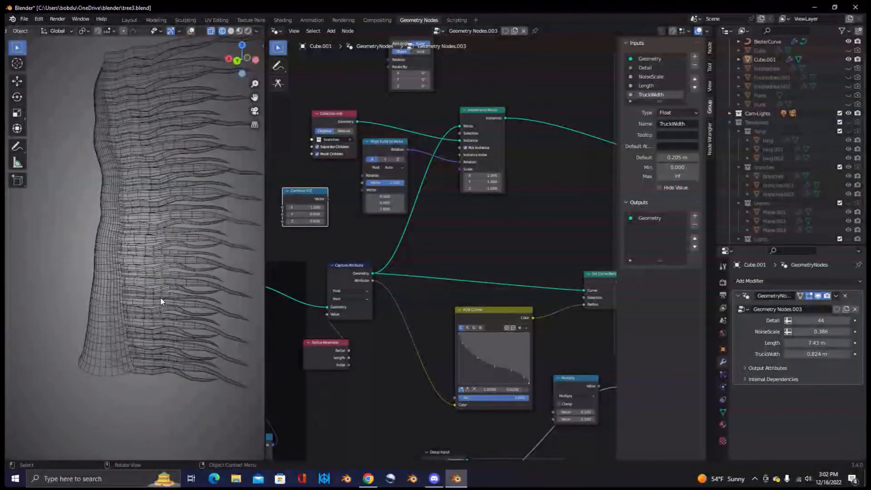
- Add a Normal node and link its output to the Vector input of Align Euler to Vector
{"action": "key", "text": "shift+a"}
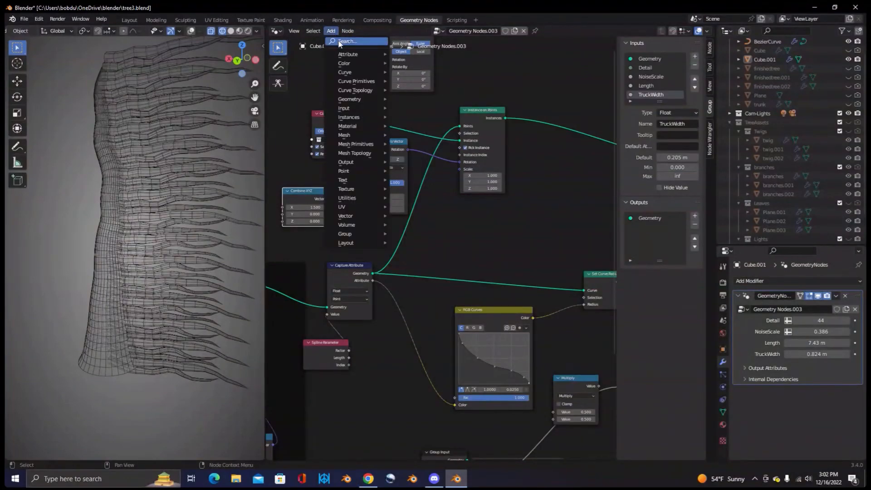
{"action": "left_click", "coordinate": [356, 32]}
{"action": "type", "text": "nor"}
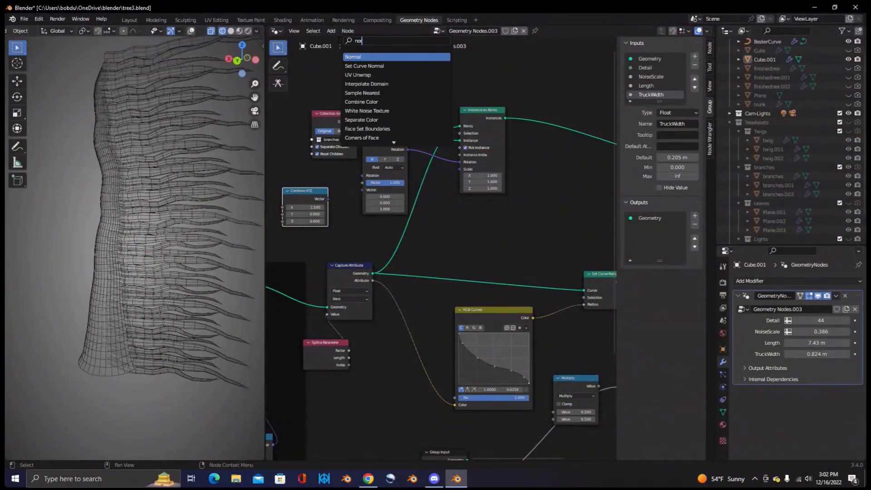
{"action": "left_click", "coordinate": [366, 57]}
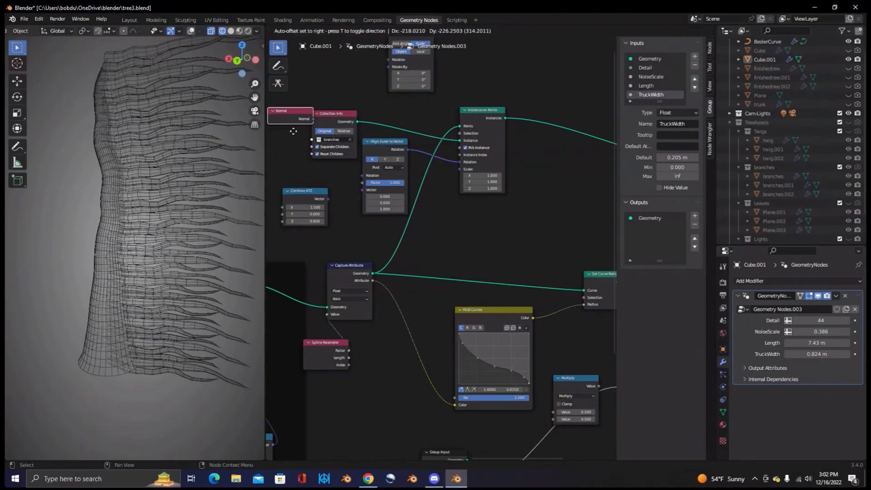
{"action": "left_click_drag", "start_coordinate": [325, 83], "coordinate": [362, 190]}
{"action": "middle_click_drag", "start_coordinate": [198, 199], "coordinate": [84, 157]}
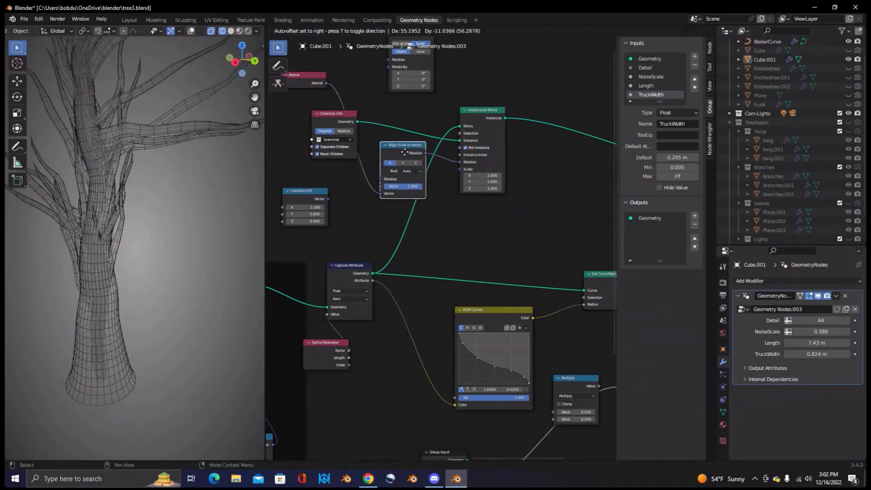
- Move the Collection Info node below Instance on Points to clear space around Align Euler to Vector
{"action": "left_click", "coordinate": [384, 190]}
{"action": "key", "text": "ctrl+z"}
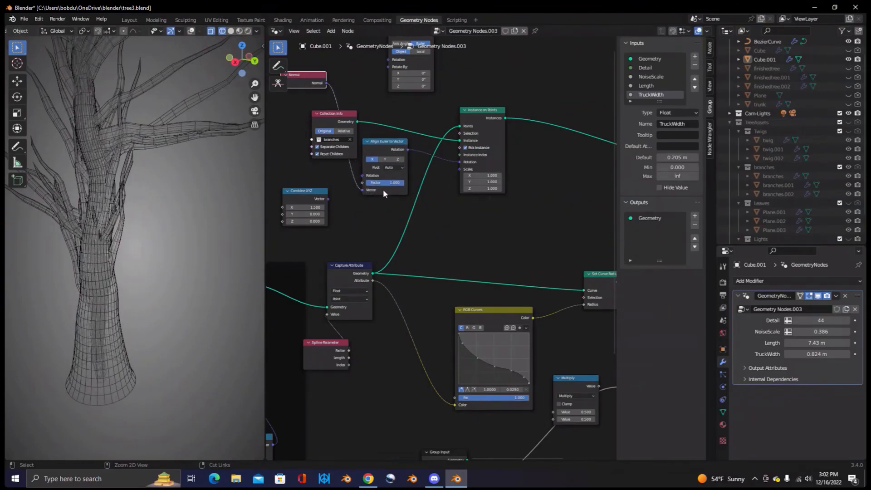
{"action": "left_click_drag", "start_coordinate": [337, 126], "coordinate": [449, 216]}
{"action": "middle_click_drag", "start_coordinate": [349, 208], "coordinate": [363, 200]}
{"action": "scroll", "coordinate": [363, 200], "scroll_direction": "up", "scroll_amount": 1}
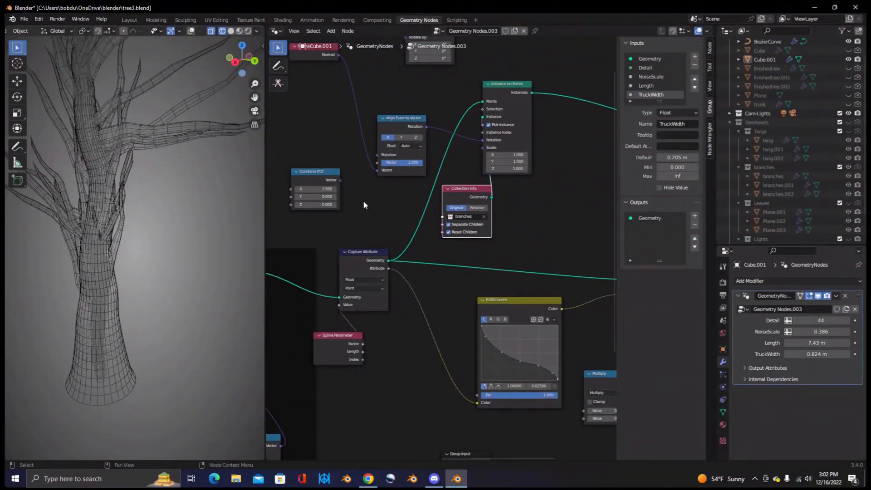
- Cut the link between Normal and Align Euler to Vector, and move the Combine XYZ node up beside Align Euler to Vector
{"action": "left_click_drag", "start_coordinate": [339, 180], "coordinate": [359, 172]}
{"action": "key", "text": "Escape"}
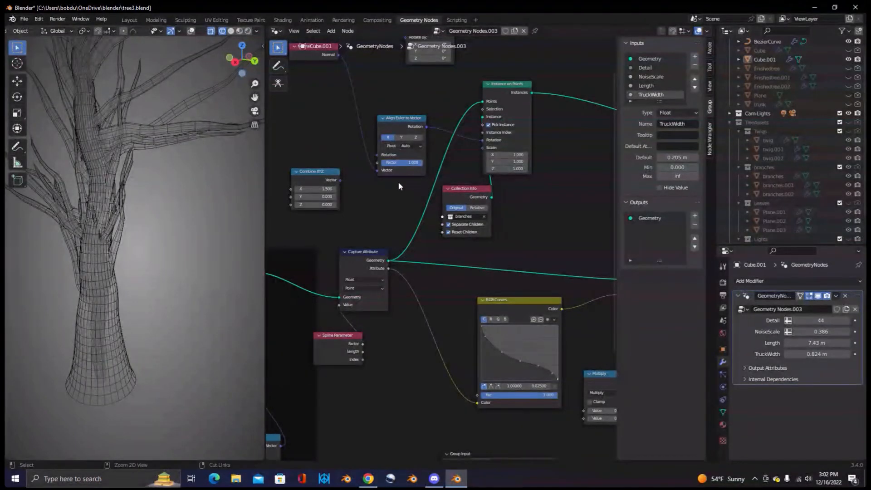
{"action": "right_click_drag", "start_coordinate": [361, 110], "coordinate": [355, 152], "text": "ctrl"}
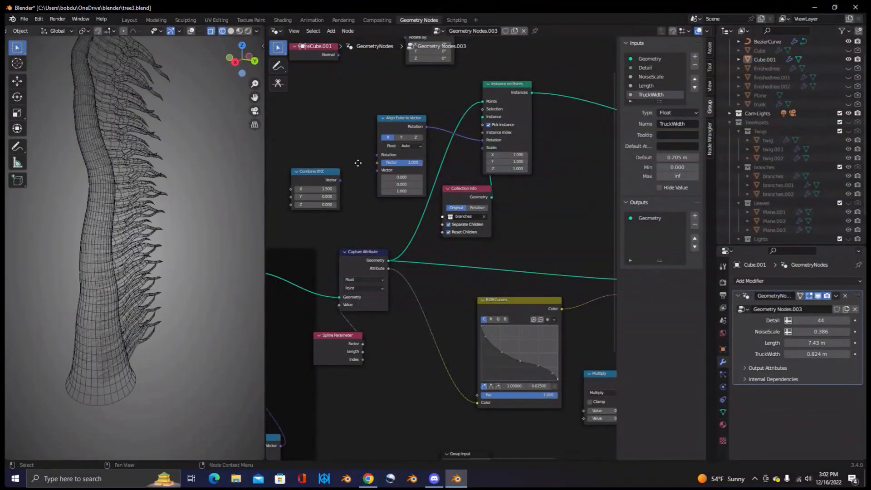
{"action": "middle_click_drag", "start_coordinate": [362, 159], "coordinate": [377, 179]}
{"action": "left_click_drag", "start_coordinate": [347, 191], "coordinate": [356, 153]}
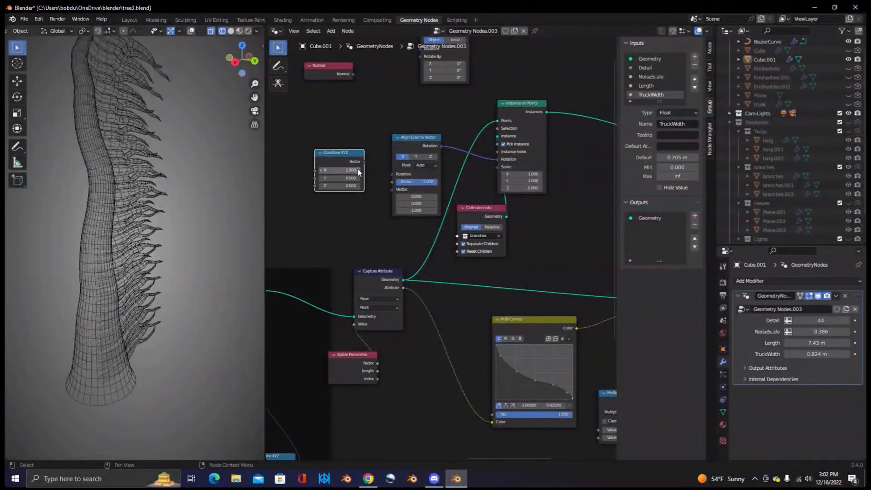
- Link Combine XYZ's vector output to the Rotation input of Align Euler to Vector and set its Z value to 0.6
{"action": "left_click_drag", "start_coordinate": [364, 162], "coordinate": [392, 173]}
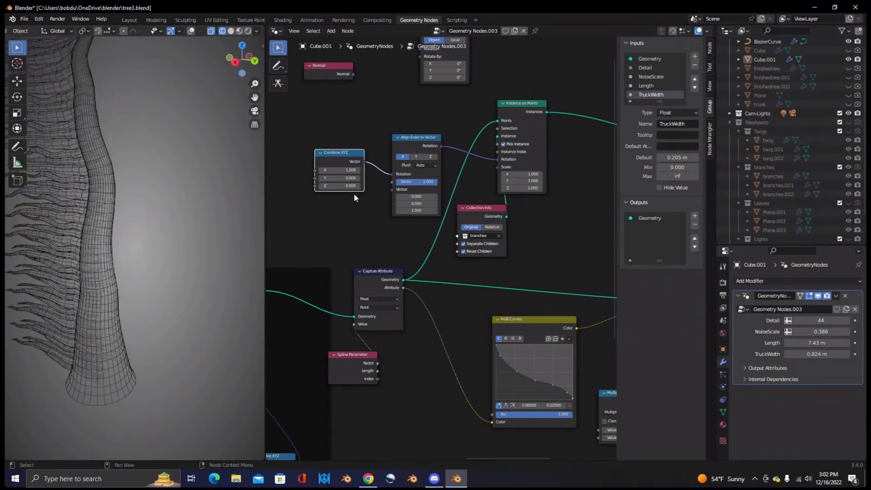
{"action": "left_click_drag", "start_coordinate": [340, 185], "coordinate": [352, 186]}
- Add a Random Value node beside Combine XYZ and link its Value output to the Z input of Combine XYZ
{"action": "middle_click_drag", "start_coordinate": [311, 186], "coordinate": [356, 191]}
{"action": "left_click", "coordinate": [330, 31]}
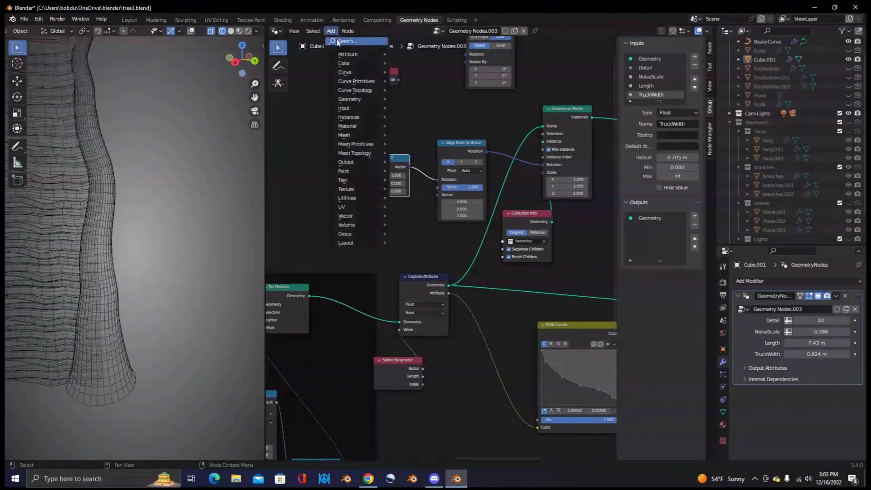
{"action": "left_click", "coordinate": [345, 42]}
{"action": "type", "text": "rand"}
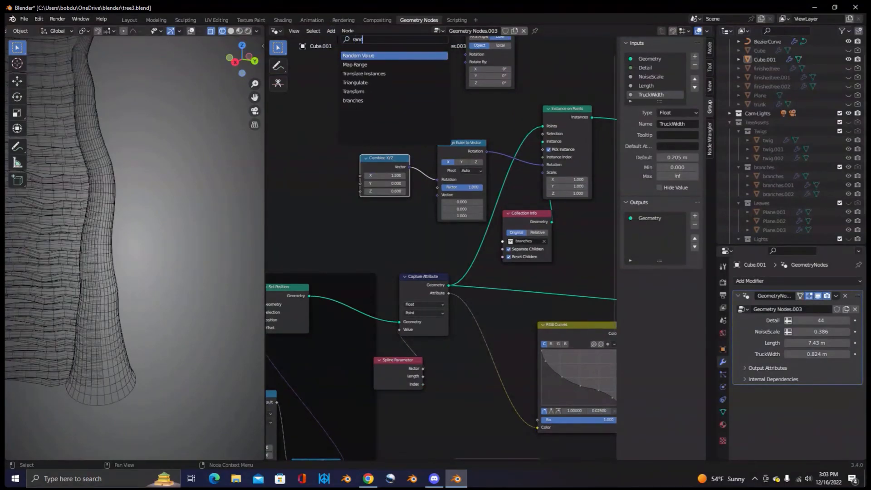
{"action": "key", "text": "Return"}
{"action": "left_click", "coordinate": [306, 171]}
{"action": "left_click_drag", "start_coordinate": [325, 156], "coordinate": [360, 192]}
- Set the Random Value node's Max to 9.4 and check the branch spread around the whole trunk
{"action": "left_click_drag", "start_coordinate": [298, 185], "coordinate": [535, 185]}
{"action": "scroll", "coordinate": [169, 207], "scroll_direction": "down", "scroll_amount": 5}
{"action": "middle_click_drag", "start_coordinate": [169, 207], "coordinate": [213, 246]}
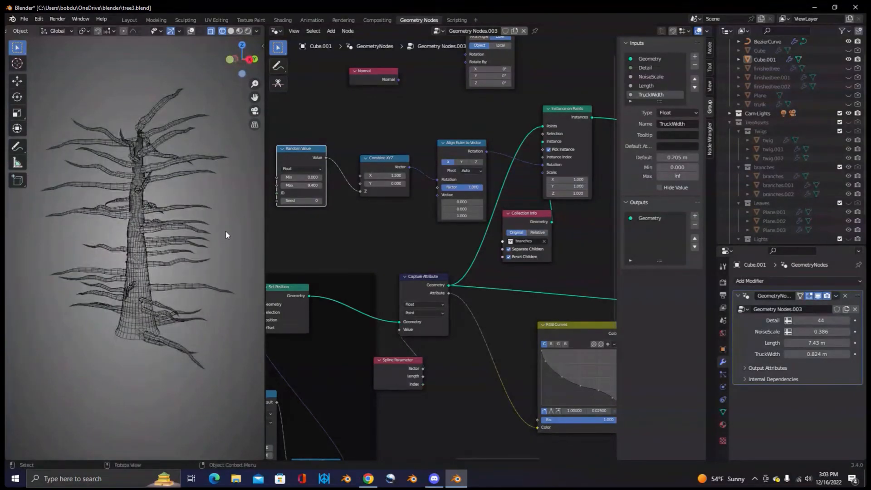
- Delete the unused Normal and Rotate Euler nodes above the branch rotation nodes
{"action": "scroll", "coordinate": [409, 205], "scroll_direction": "down", "scroll_amount": 3}
{"action": "left_click_drag", "start_coordinate": [387, 122], "coordinate": [465, 162]}
{"action": "key", "text": "x"}
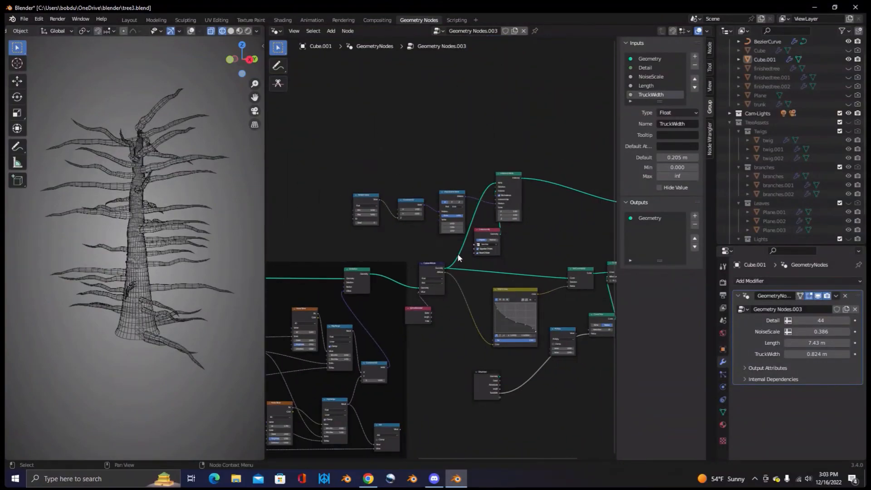
- Move the Random Value, Combine XYZ and Align Euler to Vector nodes together up and away from Instance on Points
{"action": "scroll", "coordinate": [446, 244], "scroll_direction": "down", "scroll_amount": 1}
{"action": "scroll", "coordinate": [447, 249], "scroll_direction": "down", "scroll_amount": 2}
{"action": "middle_click_drag", "start_coordinate": [213, 239], "coordinate": [214, 284]}
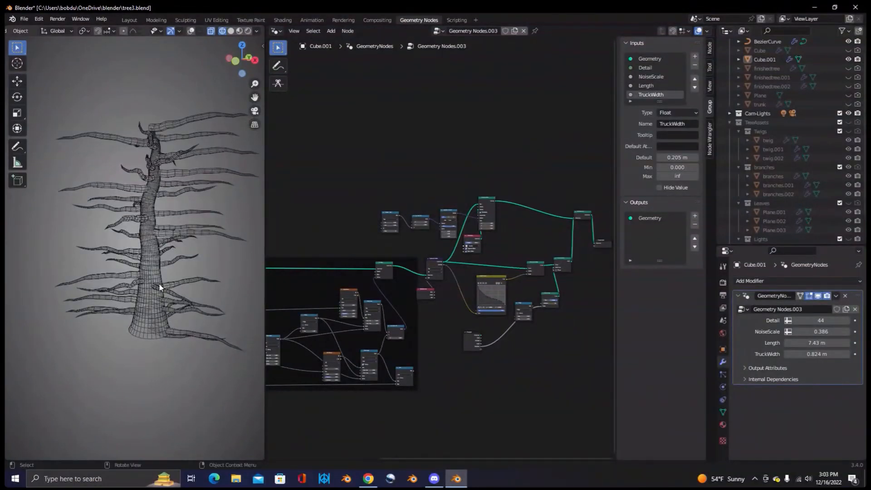
{"action": "middle_click_drag", "start_coordinate": [154, 151], "coordinate": [104, 239]}
{"action": "scroll", "coordinate": [421, 237], "scroll_direction": "up", "scroll_amount": 2}
{"action": "scroll", "coordinate": [435, 222], "scroll_direction": "up", "scroll_amount": 1}
{"action": "left_click_drag", "start_coordinate": [311, 156], "coordinate": [474, 229]}
{"action": "left_click_drag", "start_coordinate": [459, 174], "coordinate": [432, 141]}
- Duplicate the Capture Attribute node and place the copy above the Random Value node
{"action": "middle_click_drag", "start_coordinate": [354, 245], "coordinate": [393, 235]}
{"action": "middle_click_drag", "start_coordinate": [94, 259], "coordinate": [154, 256]}
{"action": "scroll", "coordinate": [547, 340], "scroll_direction": "down", "scroll_amount": 4}
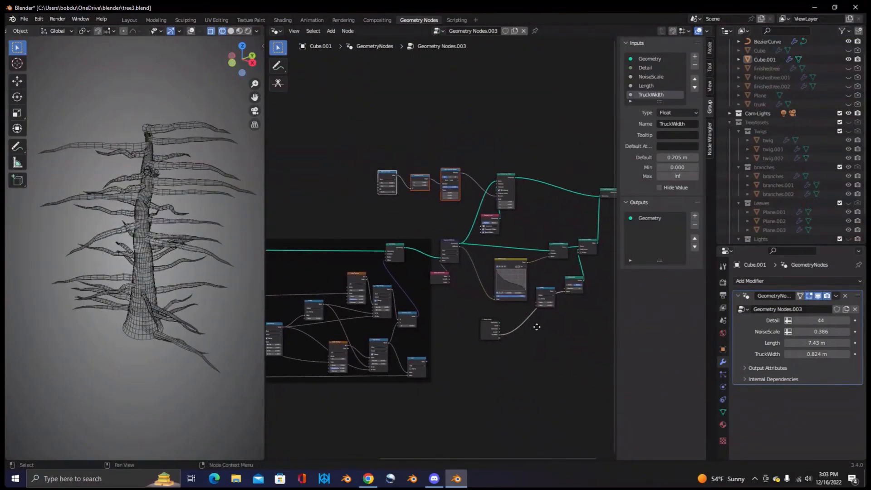
{"action": "scroll", "coordinate": [495, 312], "scroll_direction": "up", "scroll_amount": 4}
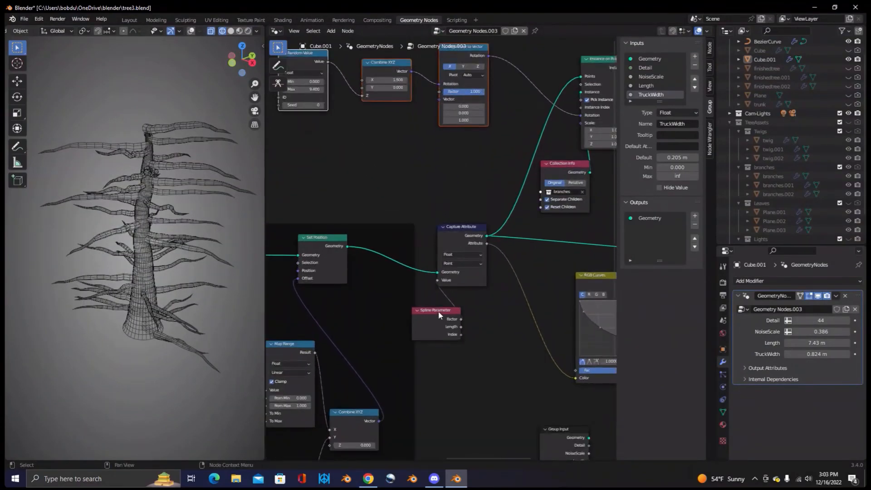
{"action": "left_click", "coordinate": [459, 228]}
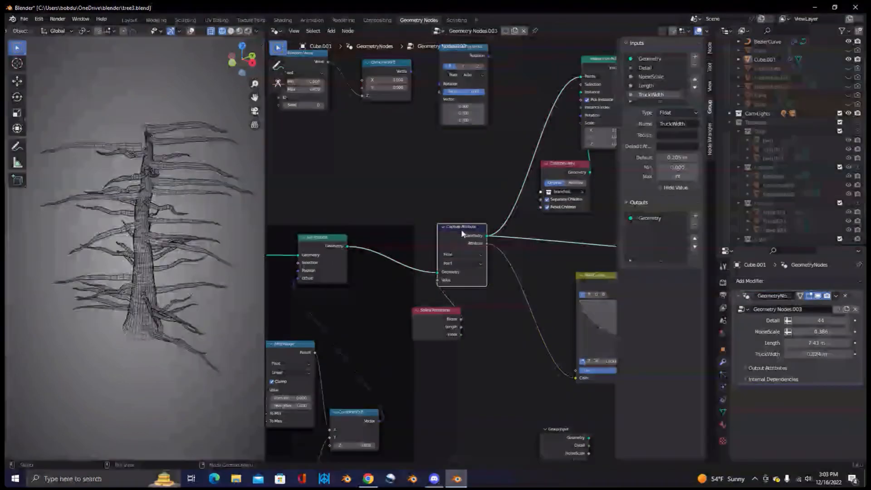
{"action": "scroll", "coordinate": [514, 364], "scroll_direction": "down", "scroll_amount": 3}
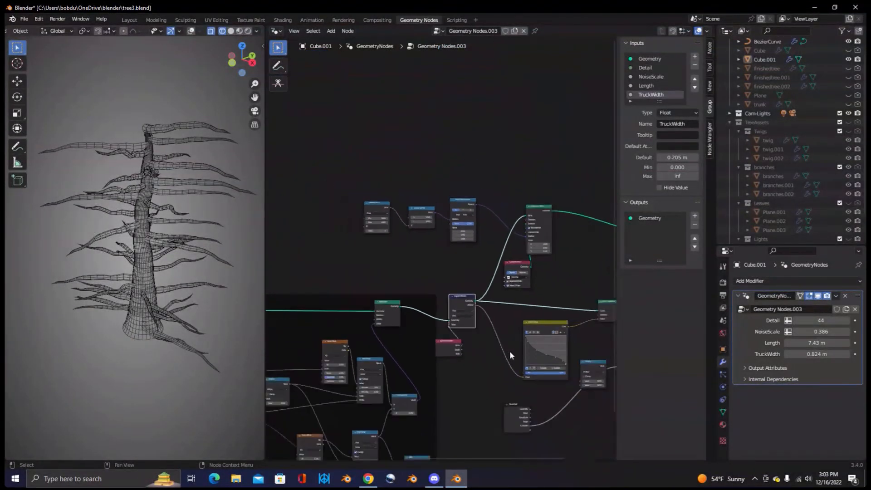
{"action": "middle_click_drag", "start_coordinate": [510, 350], "coordinate": [502, 348]}
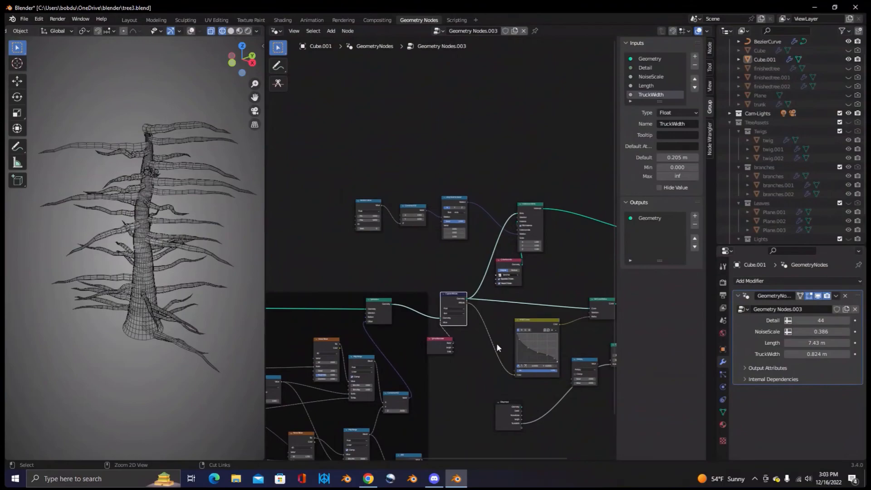
{"action": "key", "text": "shift+d"}
{"action": "left_click", "coordinate": [334, 156]}
- Duplicate the Spline Parameter node and place the copy beside the duplicated Capture Attribute node
{"action": "left_click", "coordinate": [441, 342]}
{"action": "mouse_move", "coordinate": [443, 336]}
{"action": "left_mouse_down"}
{"action": "mouse_move", "coordinate": [289, 214]}
{"action": "mouse_move", "coordinate": [430, 334]}
{"action": "left_mouse_up"}
{"action": "left_click", "coordinate": [431, 339]}
{"action": "key", "text": "shift+d"}
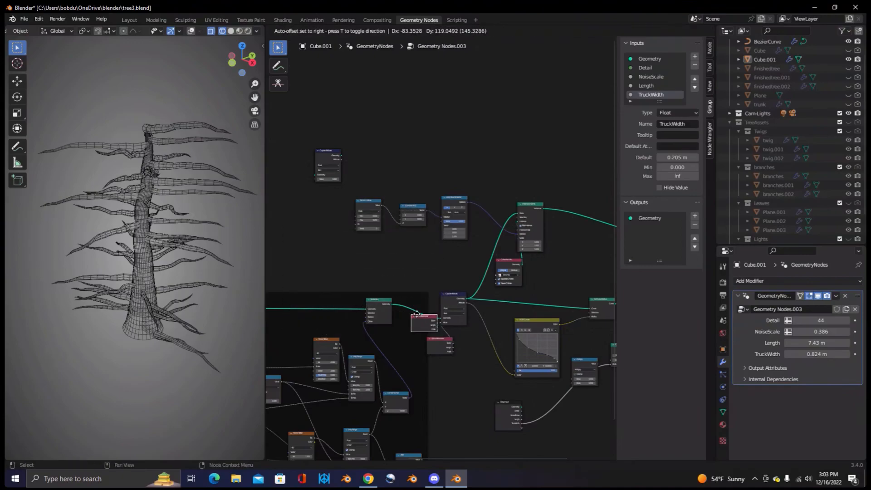
{"action": "left_click", "coordinate": [286, 185]}
- Set the tree modifier's Length to 7.95 m and its Detail to 41
{"action": "middle_click_drag", "start_coordinate": [476, 242], "coordinate": [455, 260]}
{"action": "scroll", "coordinate": [453, 260], "scroll_direction": "up", "scroll_amount": 3}
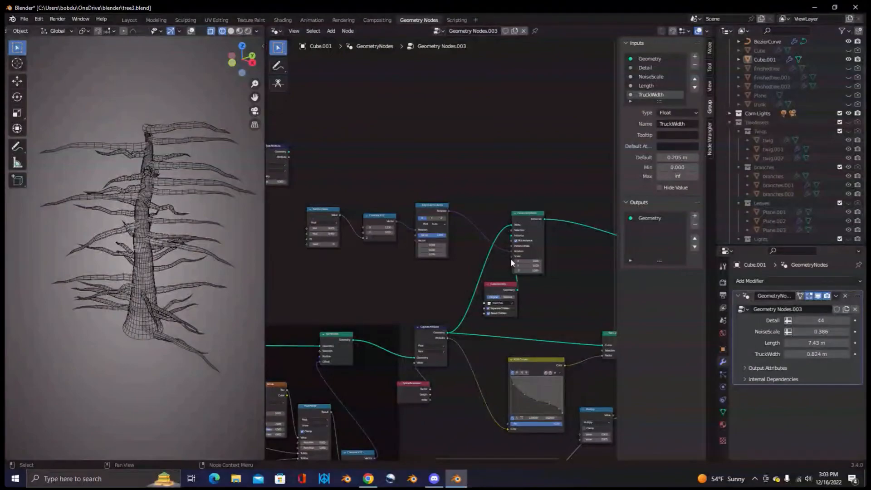
{"action": "middle_click_drag", "start_coordinate": [190, 249], "coordinate": [107, 251]}
{"action": "scroll", "coordinate": [172, 241], "scroll_direction": "up", "scroll_amount": 6}
{"action": "scroll", "coordinate": [131, 240], "scroll_direction": "down", "scroll_amount": 6}
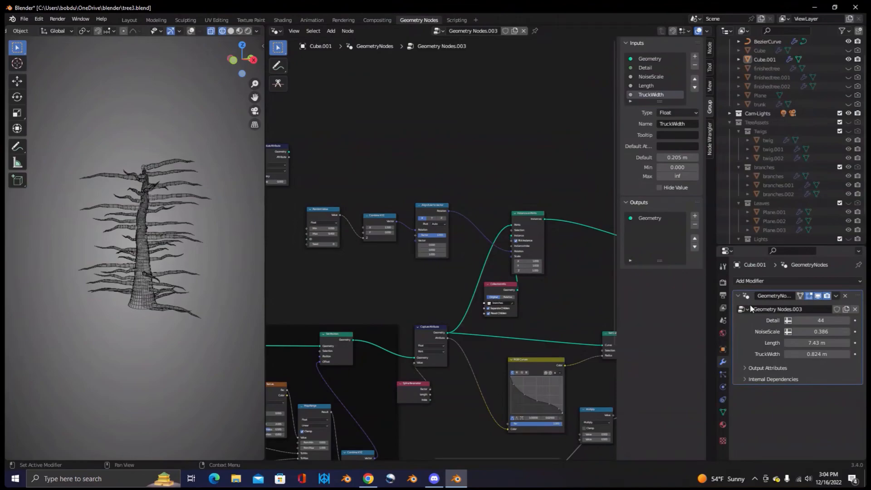
{"action": "left_click", "coordinate": [135, 280]}
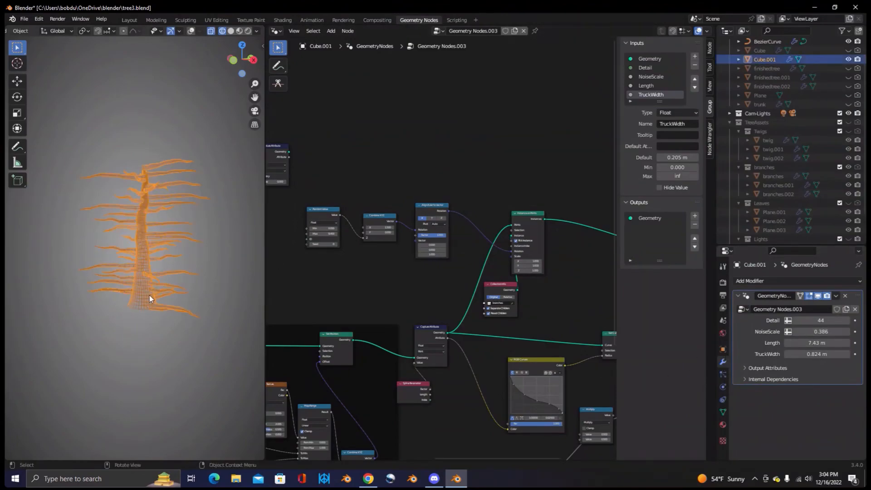
{"action": "left_click", "coordinate": [252, 291]}
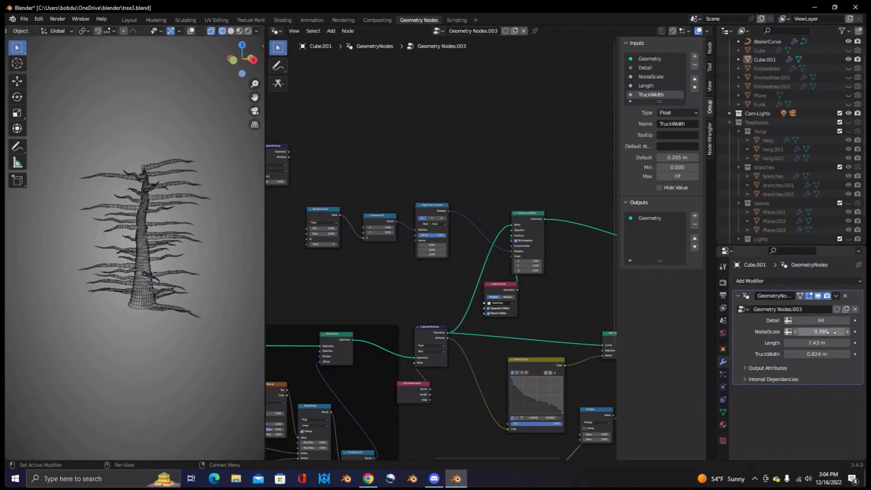
{"action": "left_click_drag", "start_coordinate": [817, 343], "coordinate": [786, 348]}
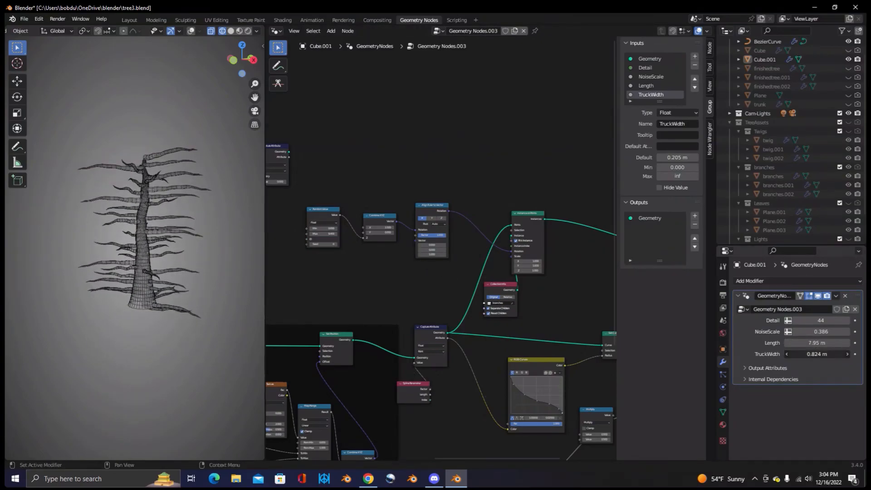
{"action": "mouse_move", "coordinate": [819, 321]}
{"action": "left_mouse_down"}
{"action": "mouse_move", "coordinate": [852, 320]}
{"action": "mouse_move", "coordinate": [823, 321]}
{"action": "left_mouse_up"}
{"action": "middle_click_drag", "start_coordinate": [412, 252], "coordinate": [456, 229]}
{"action": "scroll", "coordinate": [385, 285], "scroll_direction": "down", "scroll_amount": 2}
{"action": "scroll", "coordinate": [385, 285], "scroll_direction": "down", "scroll_amount": 1}
{"action": "scroll", "coordinate": [370, 283], "scroll_direction": "down", "scroll_amount": 4}
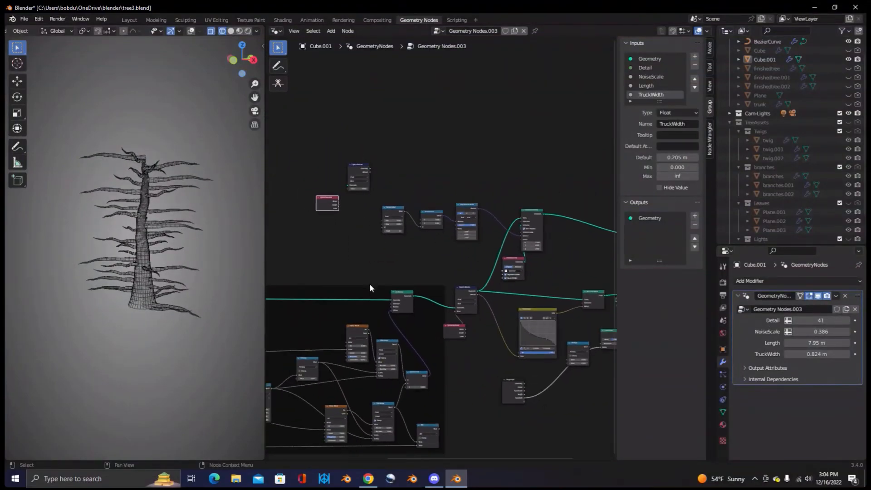
{"action": "middle_click_drag", "start_coordinate": [150, 254], "coordinate": [254, 226]}
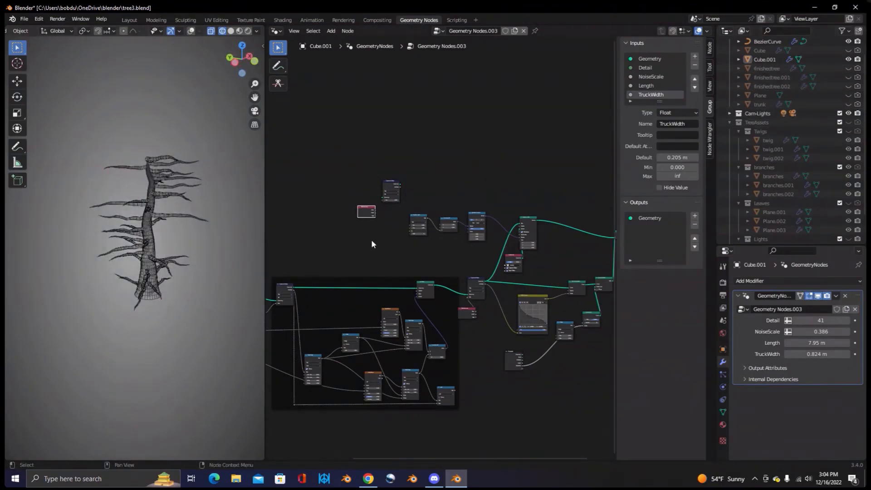
{"action": "scroll", "coordinate": [418, 232], "scroll_direction": "up", "scroll_amount": 5}
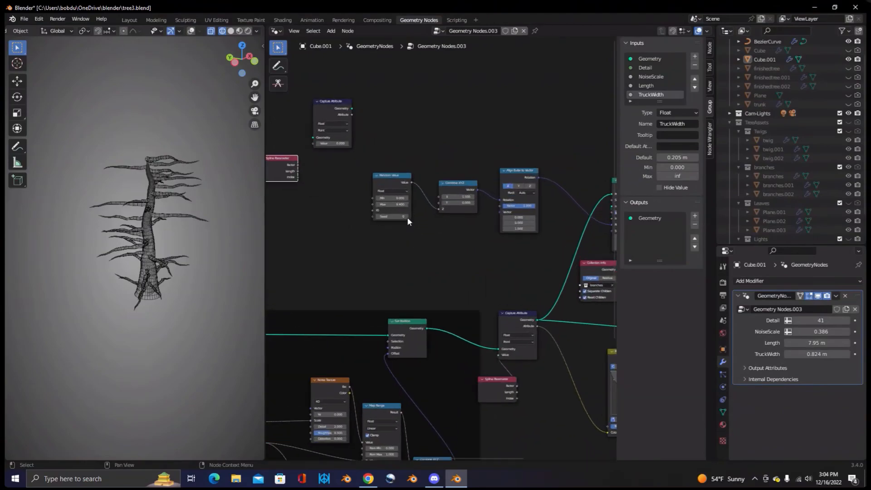
{"action": "scroll", "coordinate": [445, 233], "scroll_direction": "up", "scroll_amount": 2}
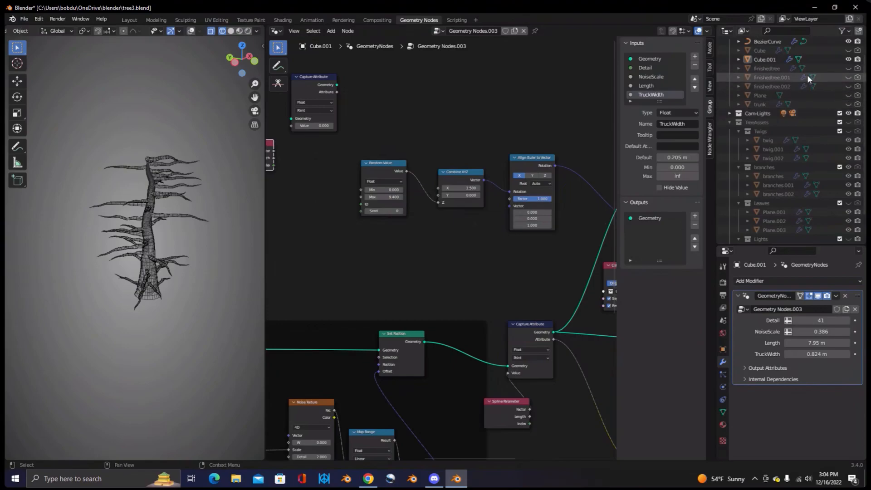
- Hide Cube.001 and show the finishedtree object in the viewport for reference
{"action": "left_click", "coordinate": [849, 59]}
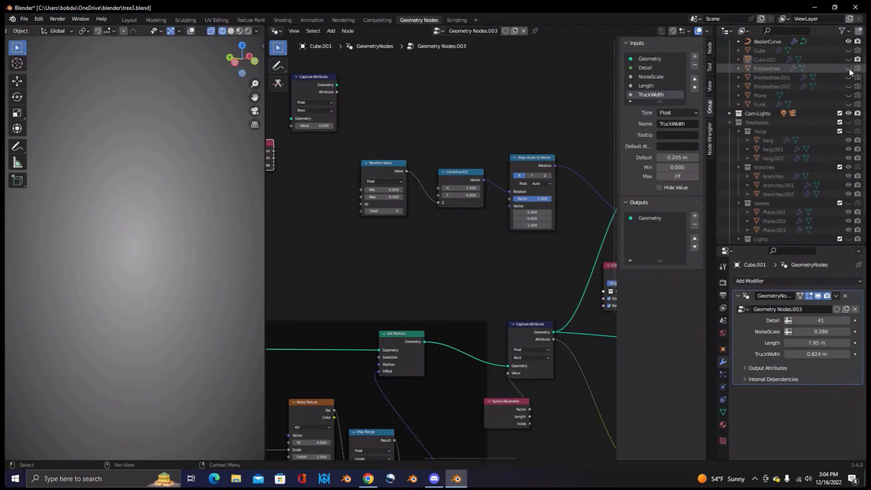
{"action": "left_click", "coordinate": [848, 68]}
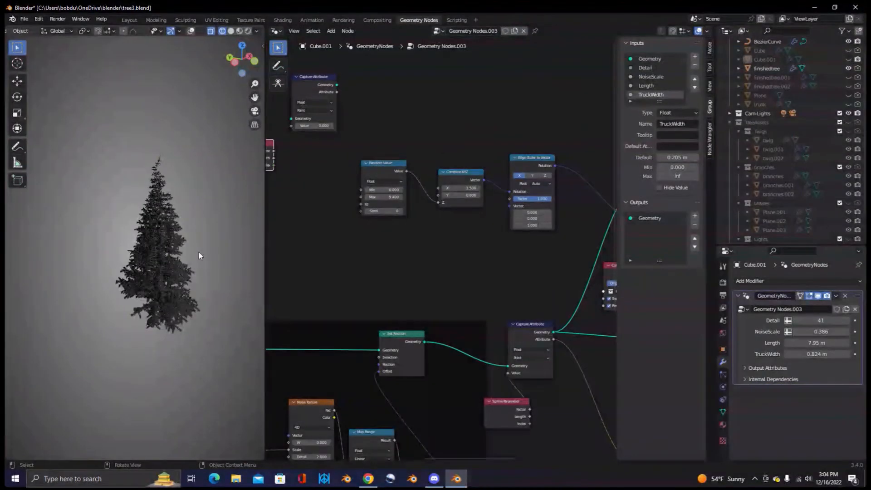
{"action": "scroll", "coordinate": [198, 252], "scroll_direction": "up", "scroll_amount": 5}
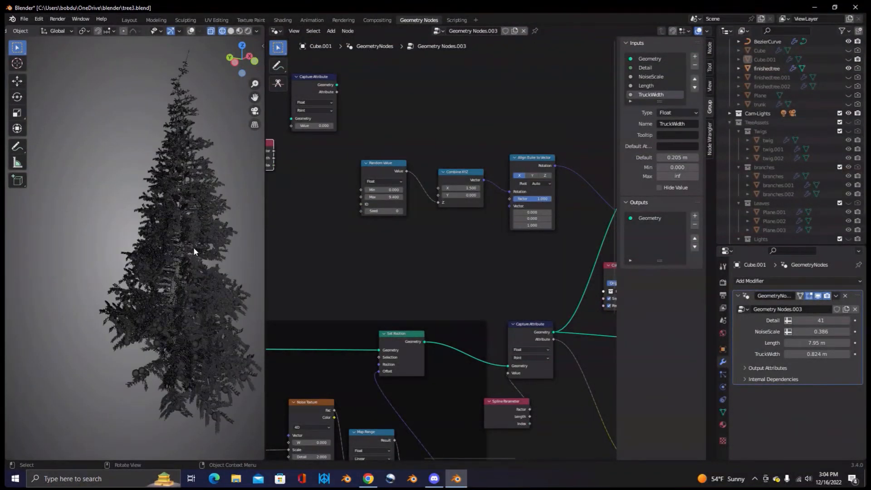
- Switch the viewport to material preview and on to rendered shading for the finished tree
{"action": "left_click", "coordinate": [239, 31]}
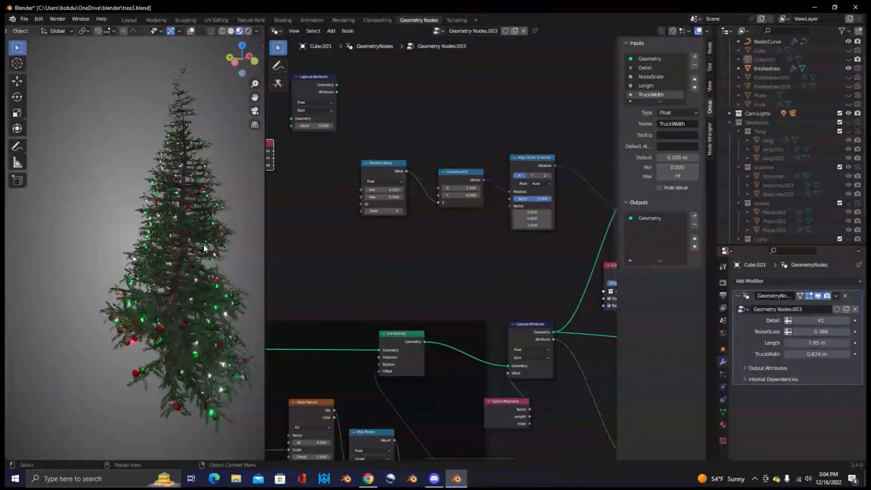
{"action": "scroll", "coordinate": [203, 249], "scroll_direction": "up", "scroll_amount": 1}
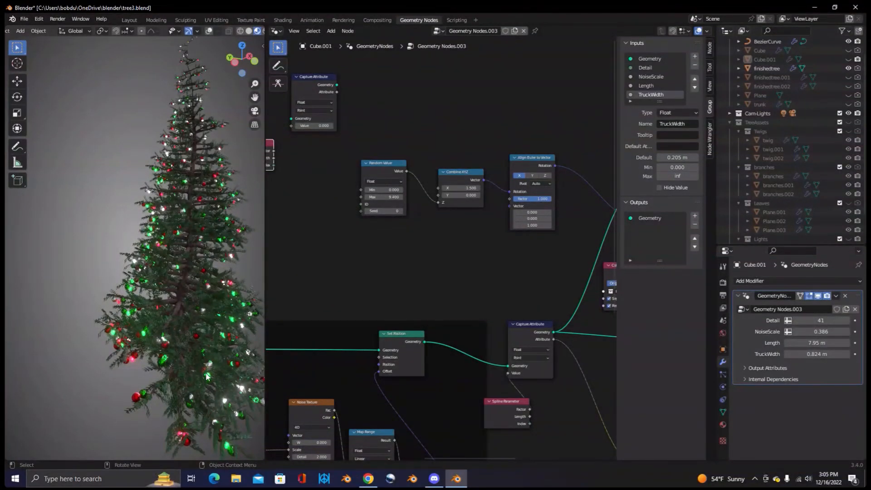
- Examine the Capture Attribute branch of the node network and select the Instance on Points node that places the branches
{"action": "scroll", "coordinate": [346, 228], "scroll_direction": "down", "scroll_amount": 3}
{"action": "middle_click_drag", "start_coordinate": [346, 229], "coordinate": [373, 267]}
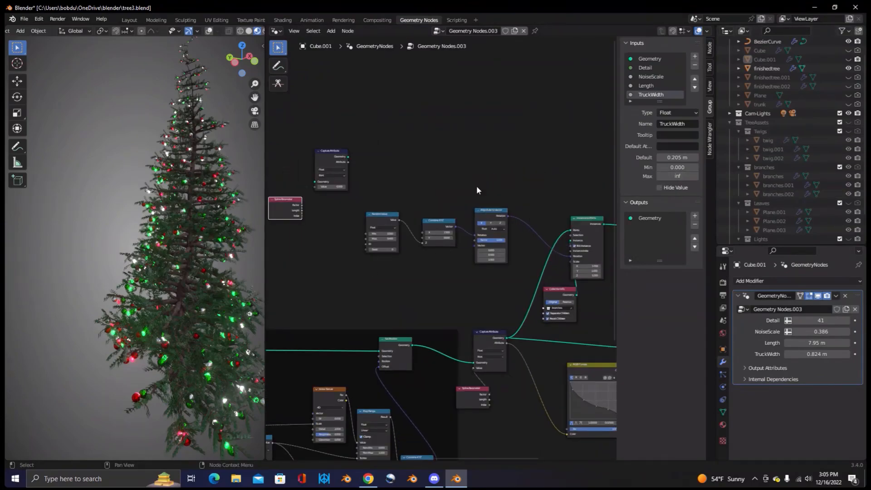
{"action": "middle_click_drag", "start_coordinate": [514, 278], "coordinate": [435, 199]}
{"action": "scroll", "coordinate": [430, 238], "scroll_direction": "down", "scroll_amount": 1}
{"action": "scroll", "coordinate": [429, 238], "scroll_direction": "down", "scroll_amount": 3}
{"action": "middle_click_drag", "start_coordinate": [505, 243], "coordinate": [459, 236]}
{"action": "scroll", "coordinate": [410, 246], "scroll_direction": "up", "scroll_amount": 6}
{"action": "middle_click_drag", "start_coordinate": [382, 249], "coordinate": [368, 246]}
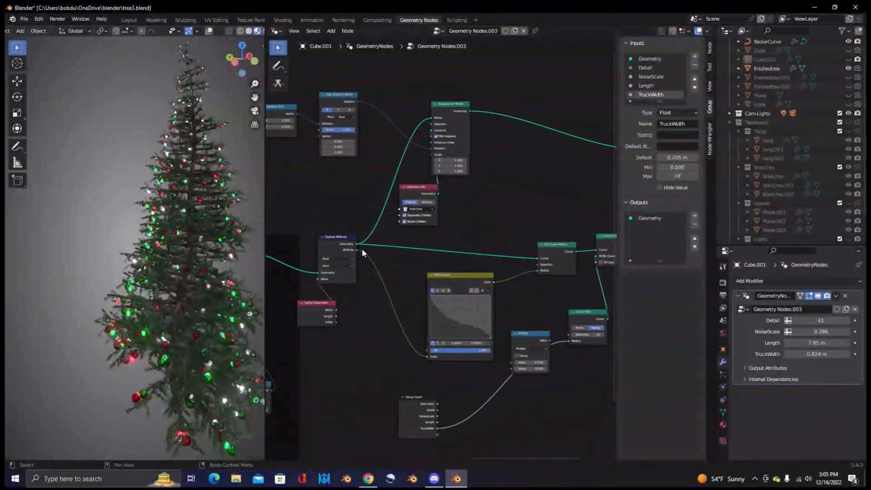
{"action": "mouse_move", "coordinate": [428, 196]}
{"action": "left_click", "coordinate": [455, 108]}
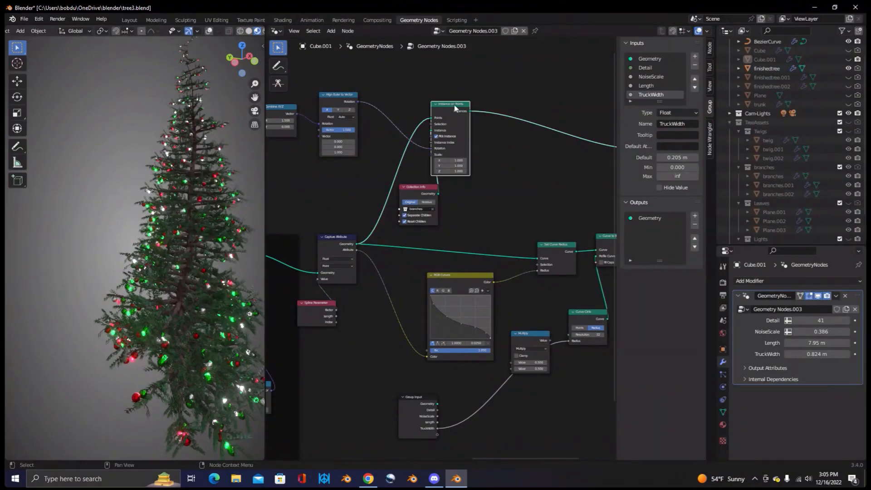
{"action": "scroll", "coordinate": [538, 249], "scroll_direction": "down", "scroll_amount": 1}
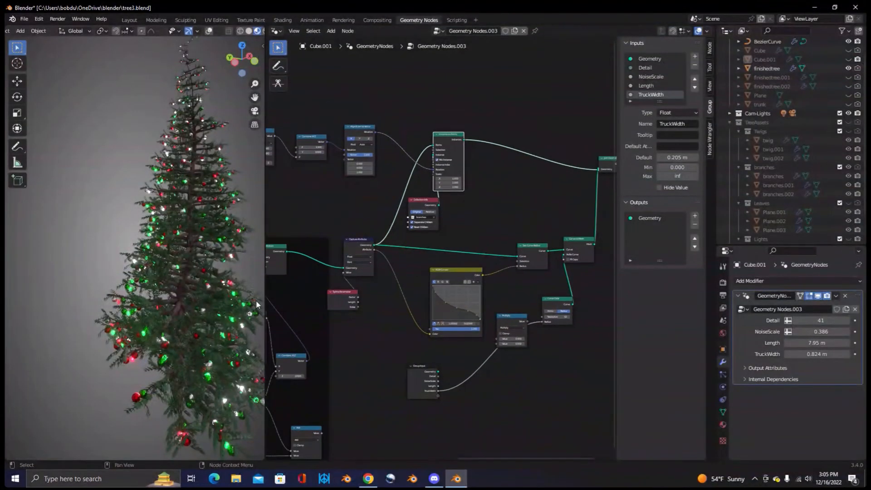
- Inspect the rendered finished tree from its lower branches up to the top as a reference for branch shape
{"action": "scroll", "coordinate": [181, 286], "scroll_direction": "down", "scroll_amount": 1}
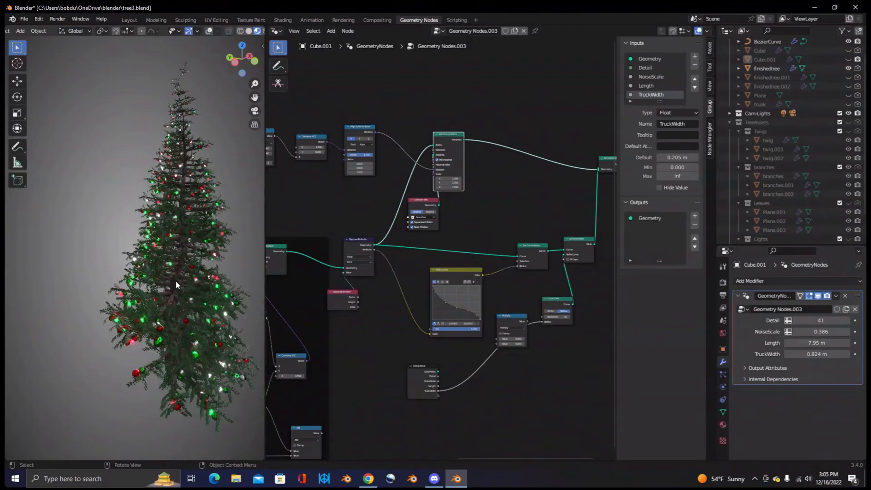
{"action": "scroll", "coordinate": [181, 282], "scroll_direction": "up", "scroll_amount": 5}
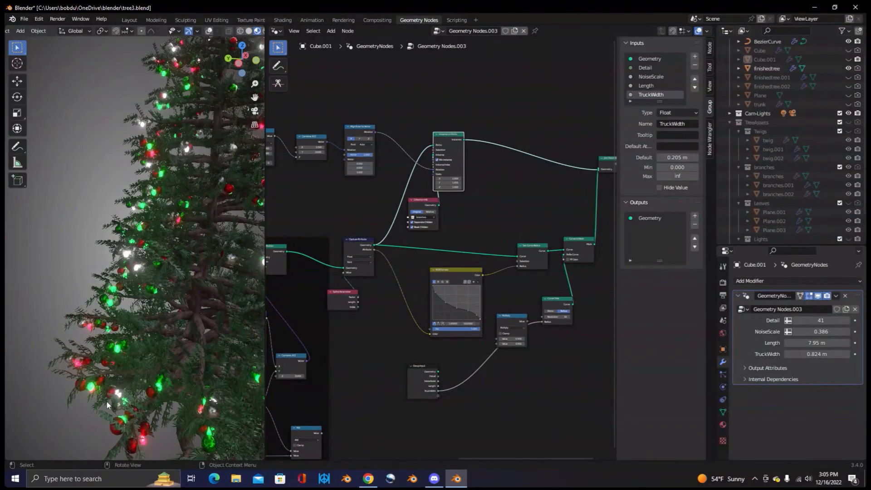
{"action": "middle_click_drag", "start_coordinate": [193, 212], "coordinate": [191, 288], "text": "shift"}
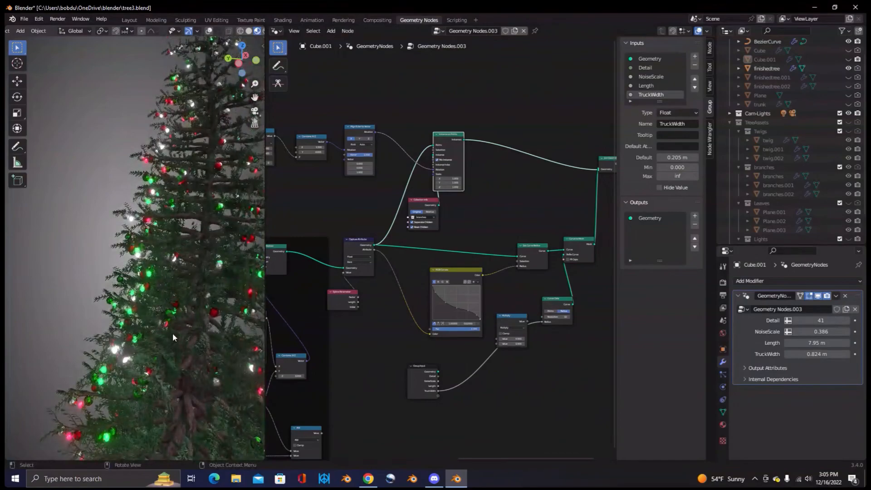
{"action": "scroll", "coordinate": [175, 328], "scroll_direction": "down", "scroll_amount": 3}
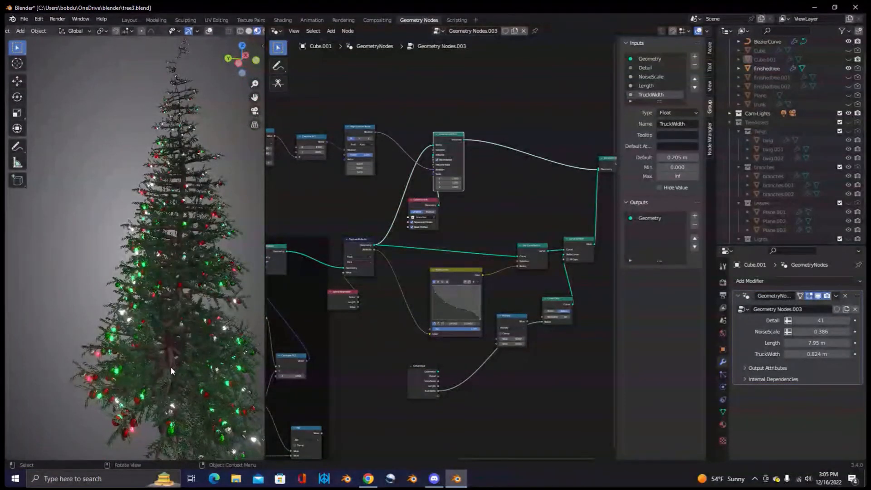
{"action": "middle_click_drag", "start_coordinate": [178, 352], "coordinate": [181, 180]}
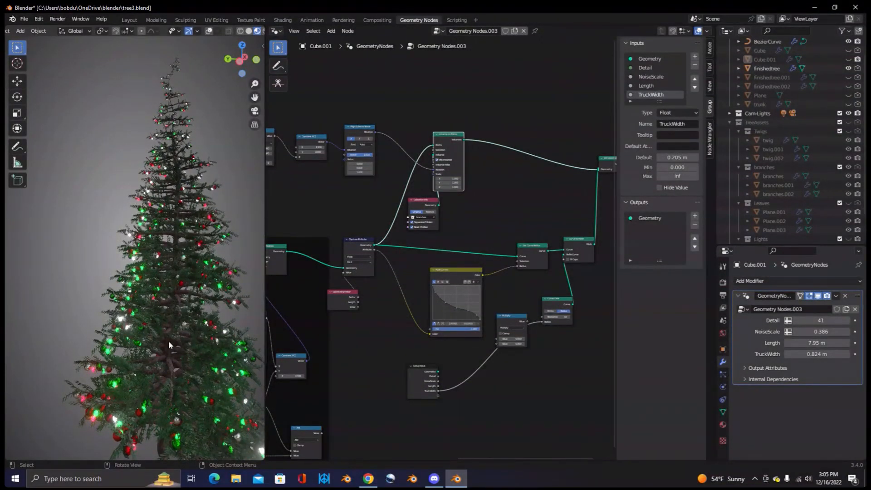
- Widen the 3D viewport to view the whole finished tree
{"action": "scroll", "coordinate": [197, 324], "scroll_direction": "up", "scroll_amount": 2}
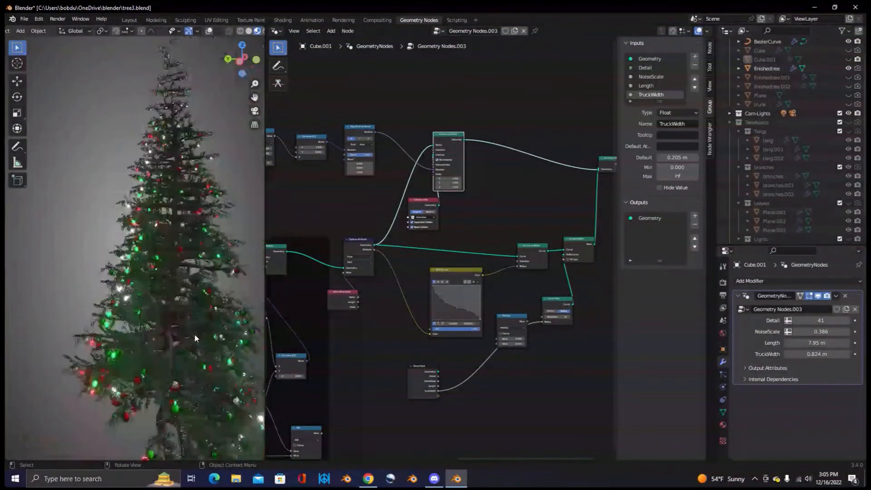
{"action": "scroll", "coordinate": [189, 330], "scroll_direction": "down", "scroll_amount": 2}
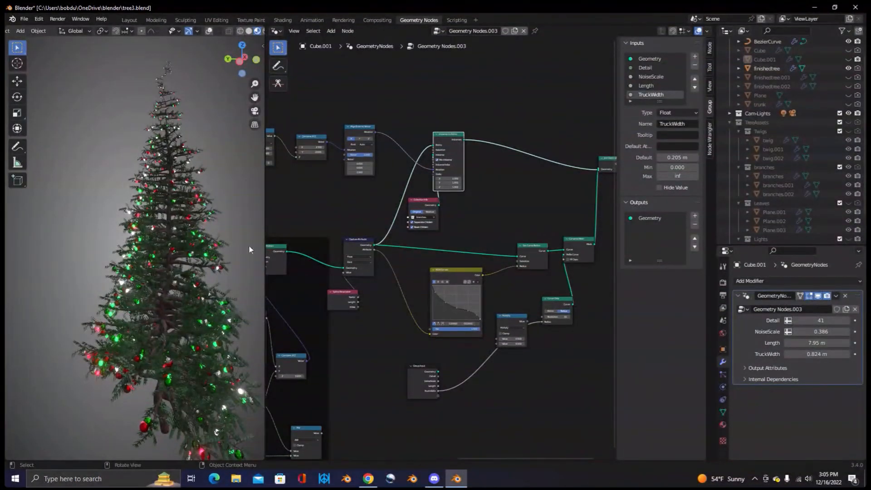
{"action": "left_click_drag", "start_coordinate": [264, 221], "coordinate": [448, 244]}
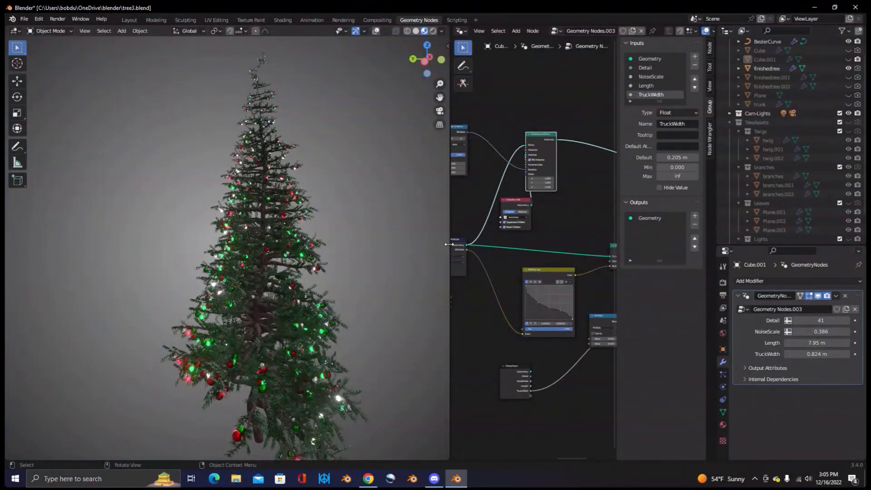
- Switch to Discord to read the Office-Hours-Sharing chat and return to Blender
{"action": "key", "text": "alt+Tab"}
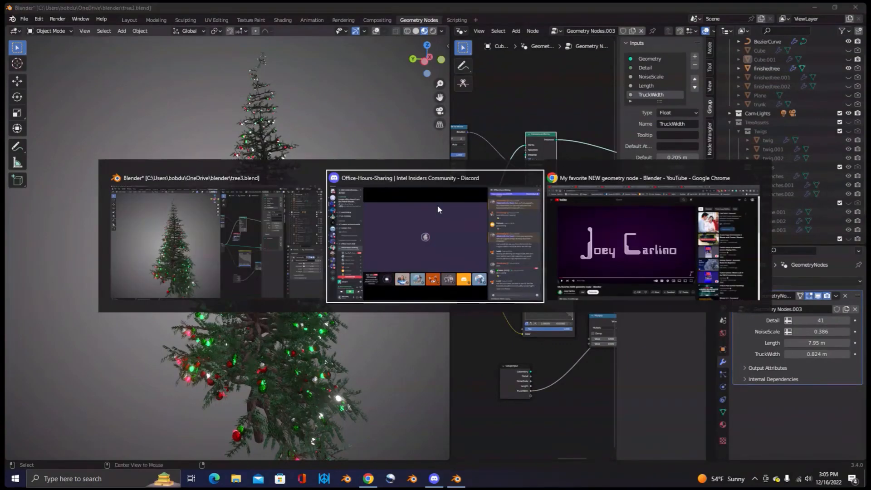
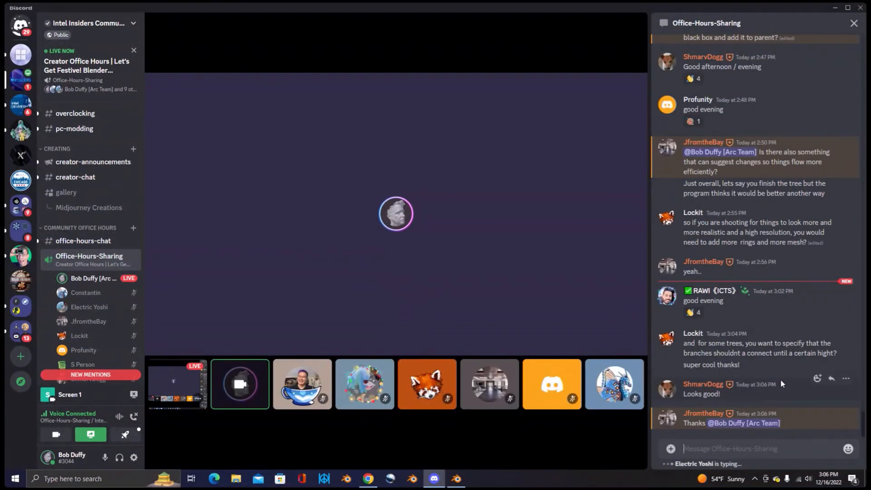
{"action": "key", "text": "alt+Tab"}
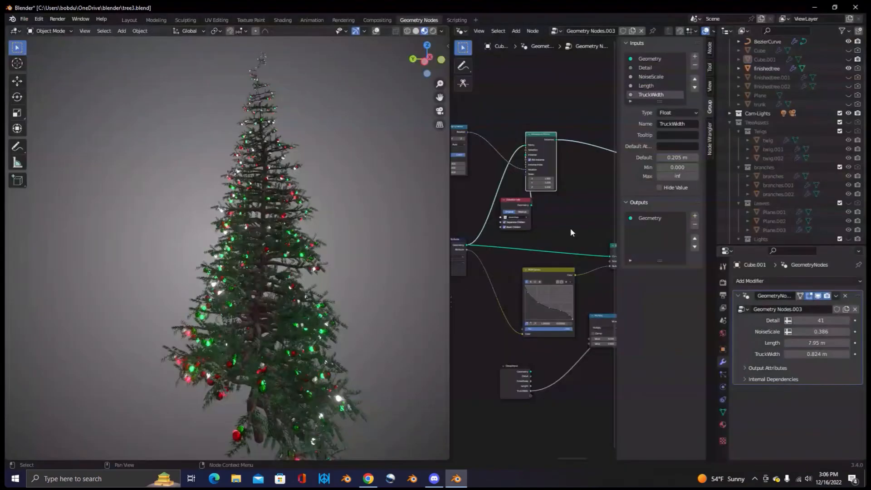
- Deselect the Instance on Points node and narrow the 3D viewport to give the node editor more room
{"action": "left_click", "coordinate": [570, 229]}
{"action": "scroll", "coordinate": [567, 223], "scroll_direction": "up", "scroll_amount": 1}
{"action": "middle_click_drag", "start_coordinate": [562, 208], "coordinate": [567, 243]}
{"action": "left_click_drag", "start_coordinate": [450, 235], "coordinate": [444, 235]}
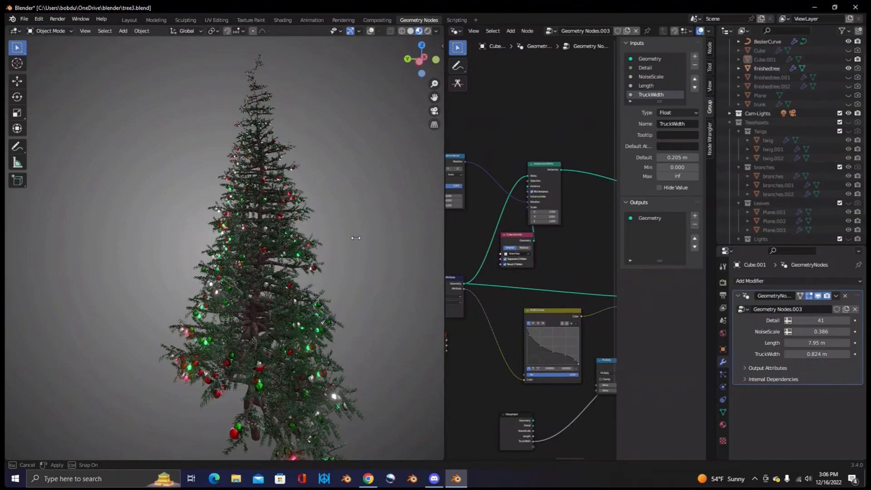
{"action": "left_click_drag", "start_coordinate": [356, 238], "coordinate": [355, 237]}
{"action": "scroll", "coordinate": [486, 166], "scroll_direction": "up", "scroll_amount": 1}
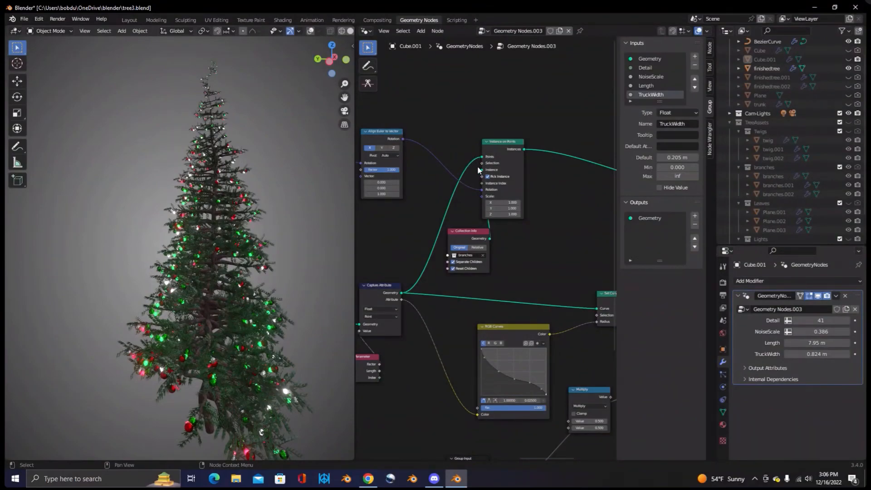
- Select the finished tree and set its BranchProbability to 0.152
{"action": "left_click", "coordinate": [213, 272]}
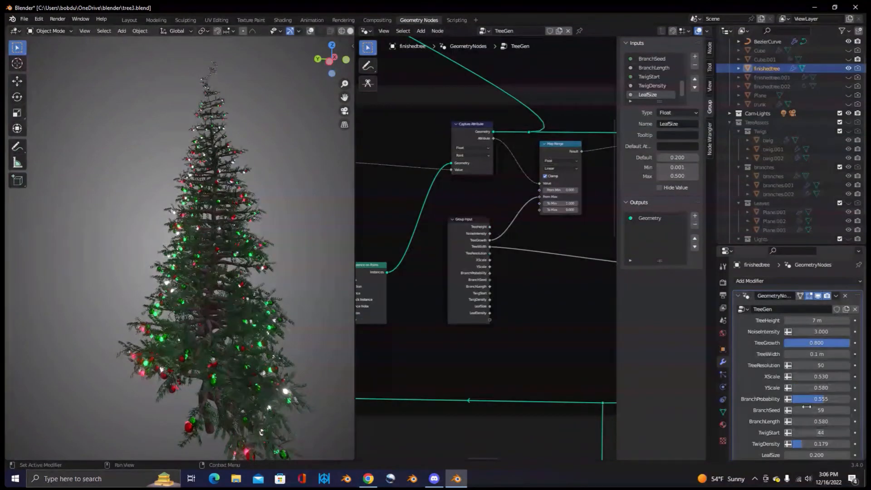
{"action": "mouse_move", "coordinate": [822, 401]}
{"action": "left_mouse_down"}
{"action": "mouse_move", "coordinate": [797, 399]}
{"action": "mouse_move", "coordinate": [805, 400]}
{"action": "left_mouse_up"}
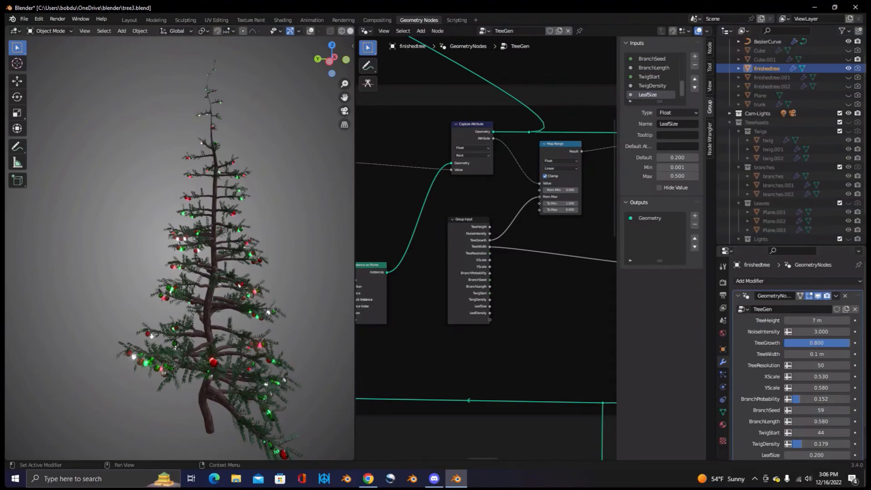
- Move the boolean Random Value node below the link between the Greater Than and Multiply nodes in the TeeGen network
{"action": "scroll", "coordinate": [436, 169], "scroll_direction": "down", "scroll_amount": 6}
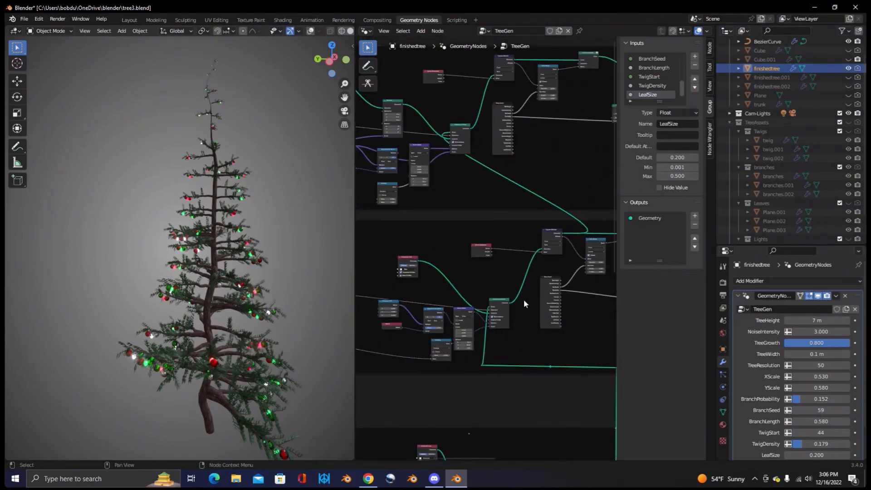
{"action": "middle_click_drag", "start_coordinate": [518, 313], "coordinate": [575, 152]}
{"action": "middle_click_drag", "start_coordinate": [424, 337], "coordinate": [499, 200]}
{"action": "scroll", "coordinate": [474, 233], "scroll_direction": "up", "scroll_amount": 5}
{"action": "scroll", "coordinate": [499, 200], "scroll_direction": "up", "scroll_amount": 2}
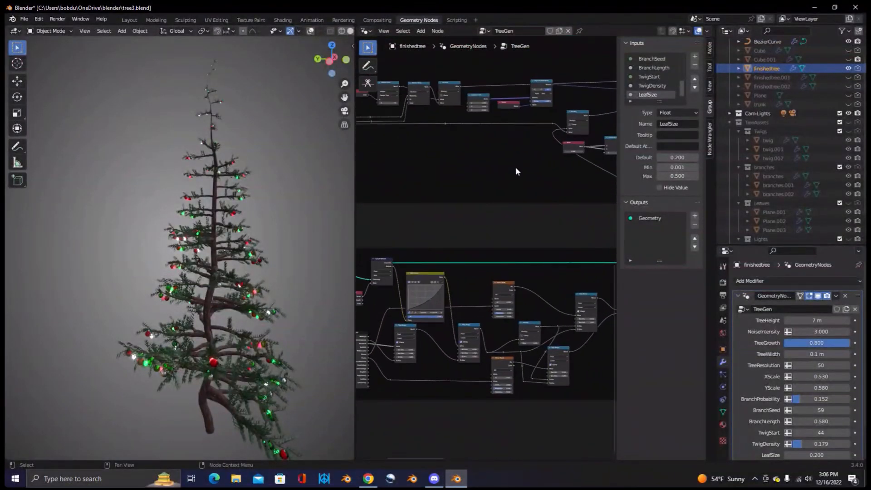
{"action": "middle_click_drag", "start_coordinate": [510, 169], "coordinate": [569, 291]}
{"action": "scroll", "coordinate": [570, 292], "scroll_direction": "up", "scroll_amount": 1}
{"action": "scroll", "coordinate": [569, 290], "scroll_direction": "up", "scroll_amount": 3}
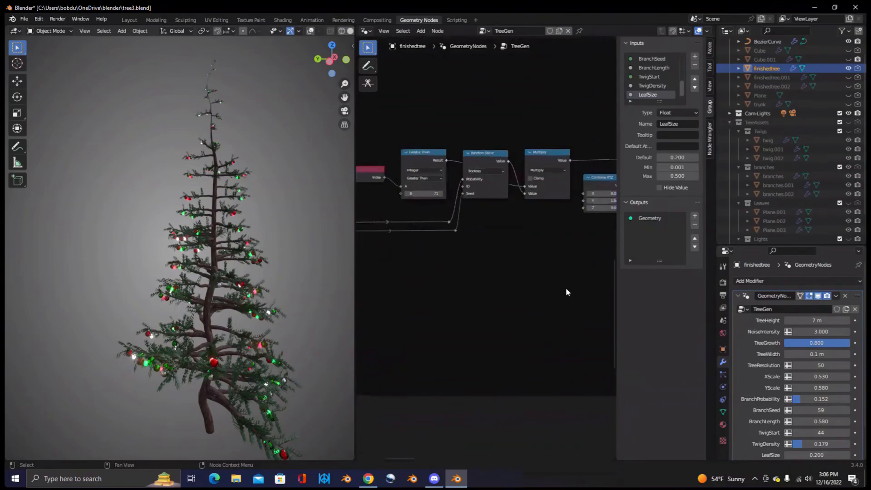
{"action": "scroll", "coordinate": [565, 287], "scroll_direction": "up", "scroll_amount": 4}
{"action": "middle_click_drag", "start_coordinate": [518, 227], "coordinate": [540, 312]}
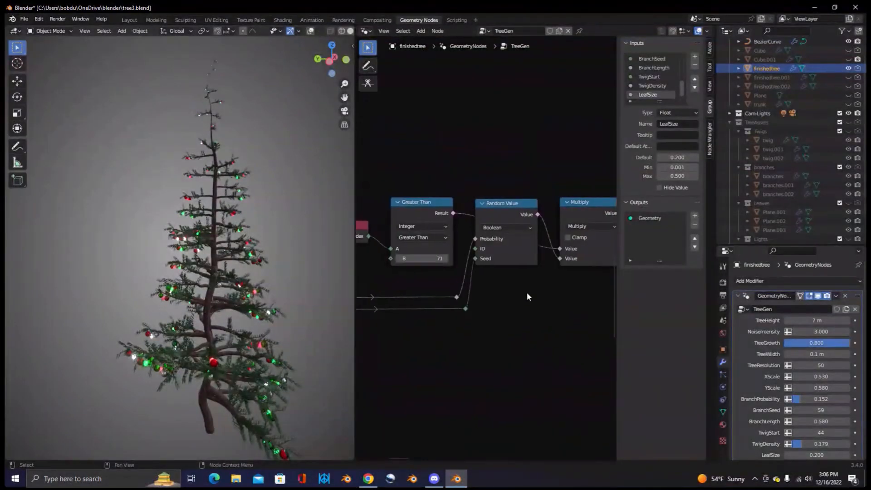
{"action": "left_click_drag", "start_coordinate": [501, 204], "coordinate": [503, 256]}
- Trace the Multiply node's output through the TeeGen network to the Selection input of the branches' Instance on Points node
{"action": "middle_click_drag", "start_coordinate": [570, 284], "coordinate": [483, 293]}
{"action": "scroll", "coordinate": [501, 287], "scroll_direction": "down", "scroll_amount": 3}
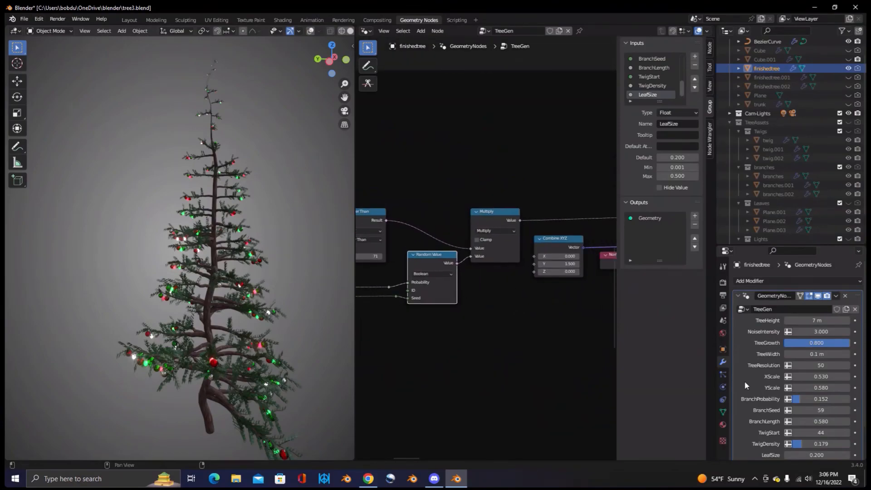
{"action": "middle_click_drag", "start_coordinate": [389, 317], "coordinate": [399, 320]}
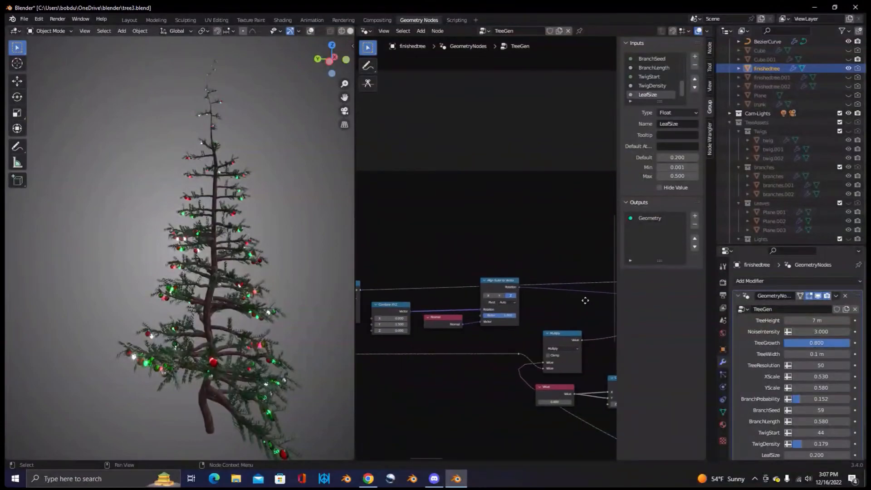
{"action": "middle_click_drag", "start_coordinate": [586, 300], "coordinate": [441, 311]}
{"action": "middle_click_drag", "start_coordinate": [556, 289], "coordinate": [460, 282]}
{"action": "scroll", "coordinate": [516, 285], "scroll_direction": "up", "scroll_amount": 5}
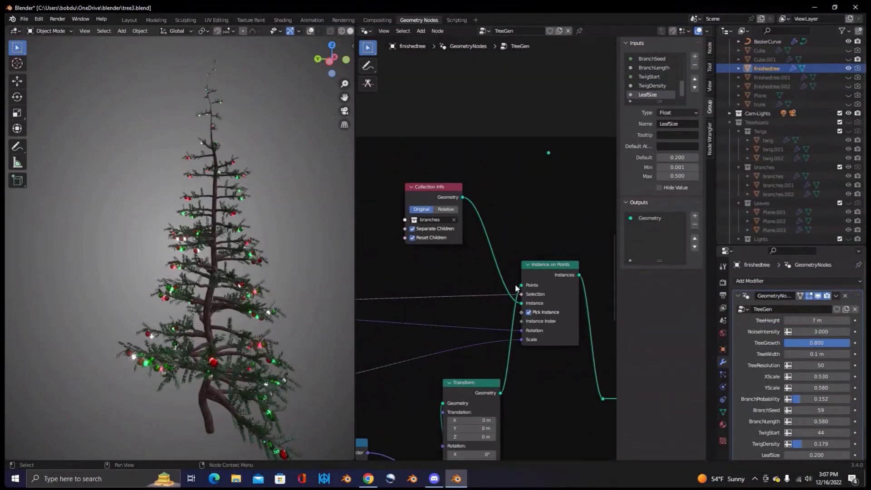
{"action": "scroll", "coordinate": [515, 284], "scroll_direction": "up", "scroll_amount": 3}
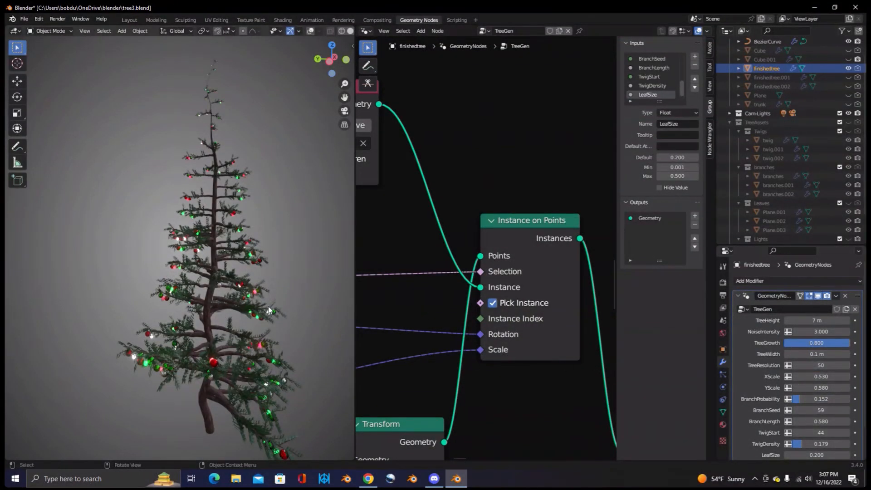
- Switch to Discord to follow the new messages in the Office-Hours-Sharing chat, and return to Blender
{"action": "middle_click_drag", "start_coordinate": [171, 289], "coordinate": [198, 295]}
{"action": "key", "text": "alt+Tab"}
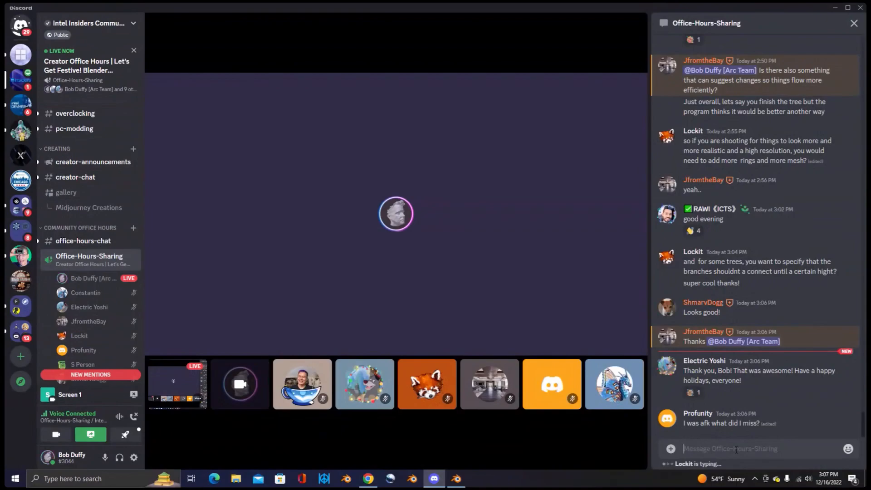
{"action": "mouse_move", "coordinate": [348, 304]}
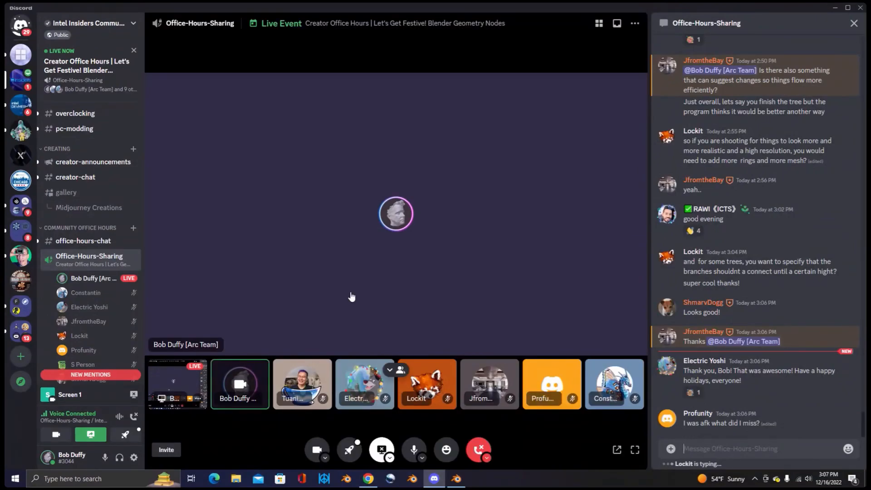
{"action": "key", "text": "alt+Tab"}
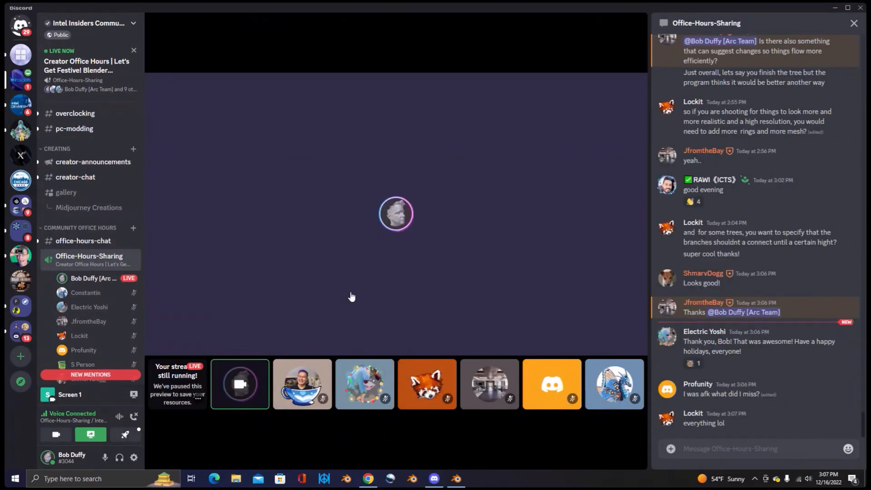
{"action": "key", "text": "alt+Tab"}
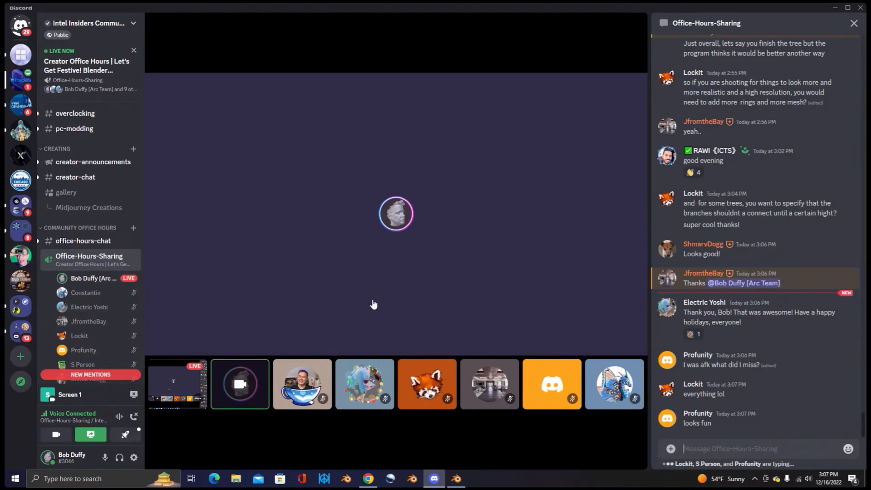
{"action": "mouse_move", "coordinate": [358, 320]}
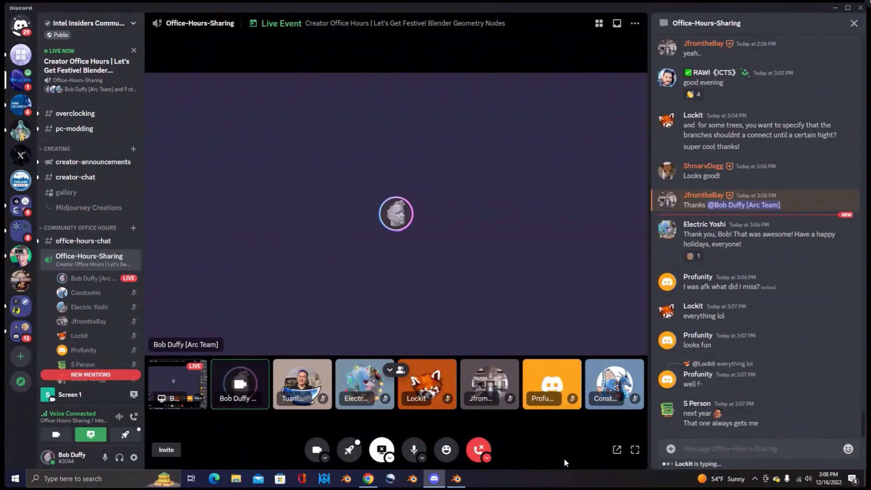
{"action": "key", "text": "alt+Tab"}
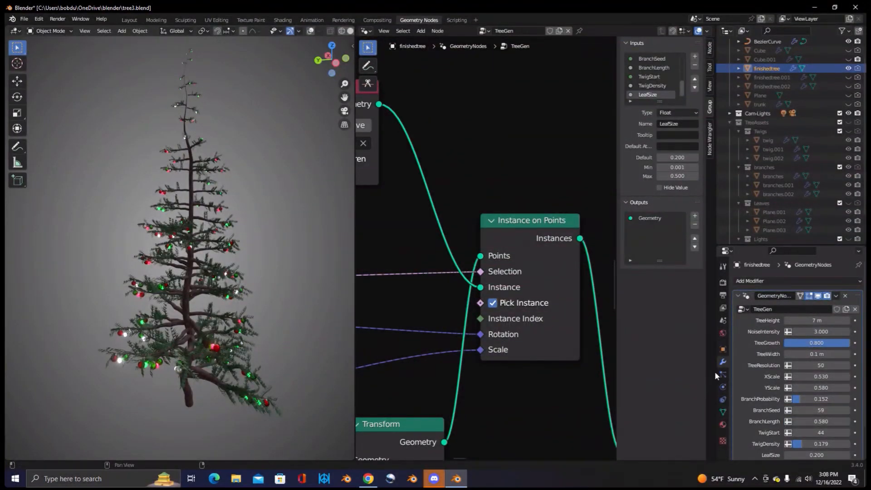
- View the finished tree from another side and switch back to Discord
{"action": "middle_click_drag", "start_coordinate": [211, 345], "coordinate": [196, 310]}
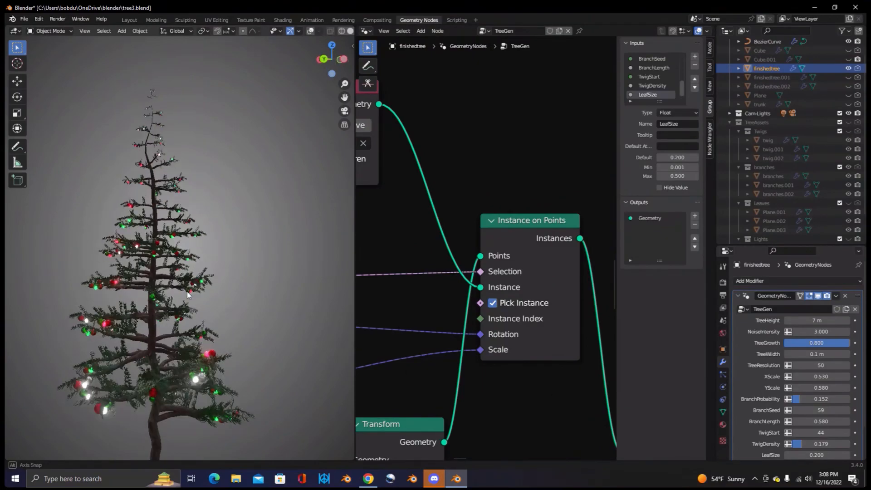
{"action": "key", "text": "alt+Tab"}
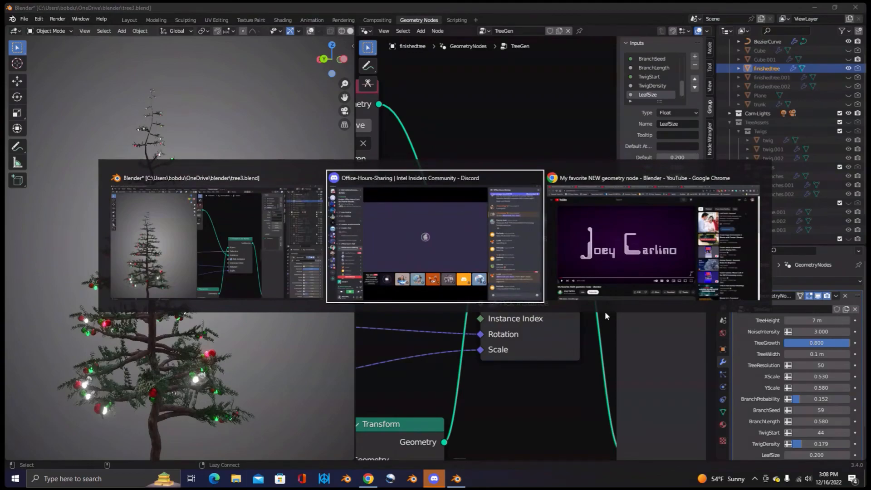